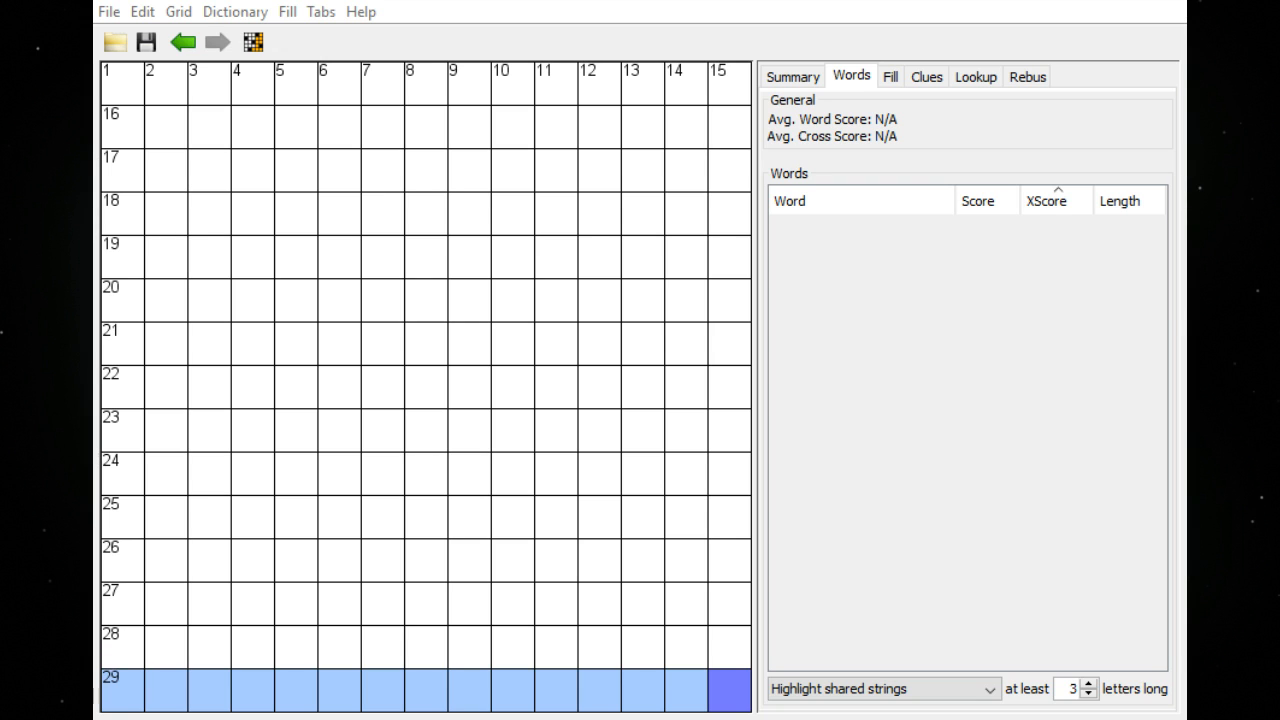
left_click(535, 0)
left_click(358, 12)
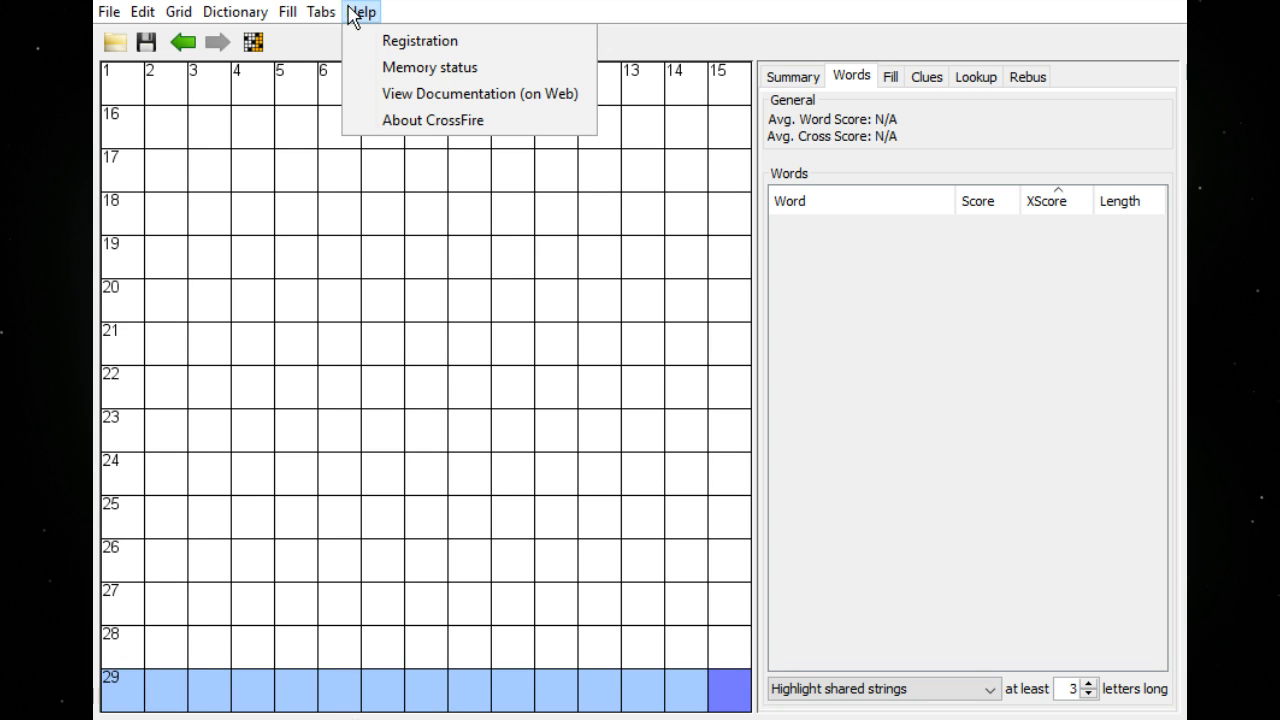
left_click(355, 14)
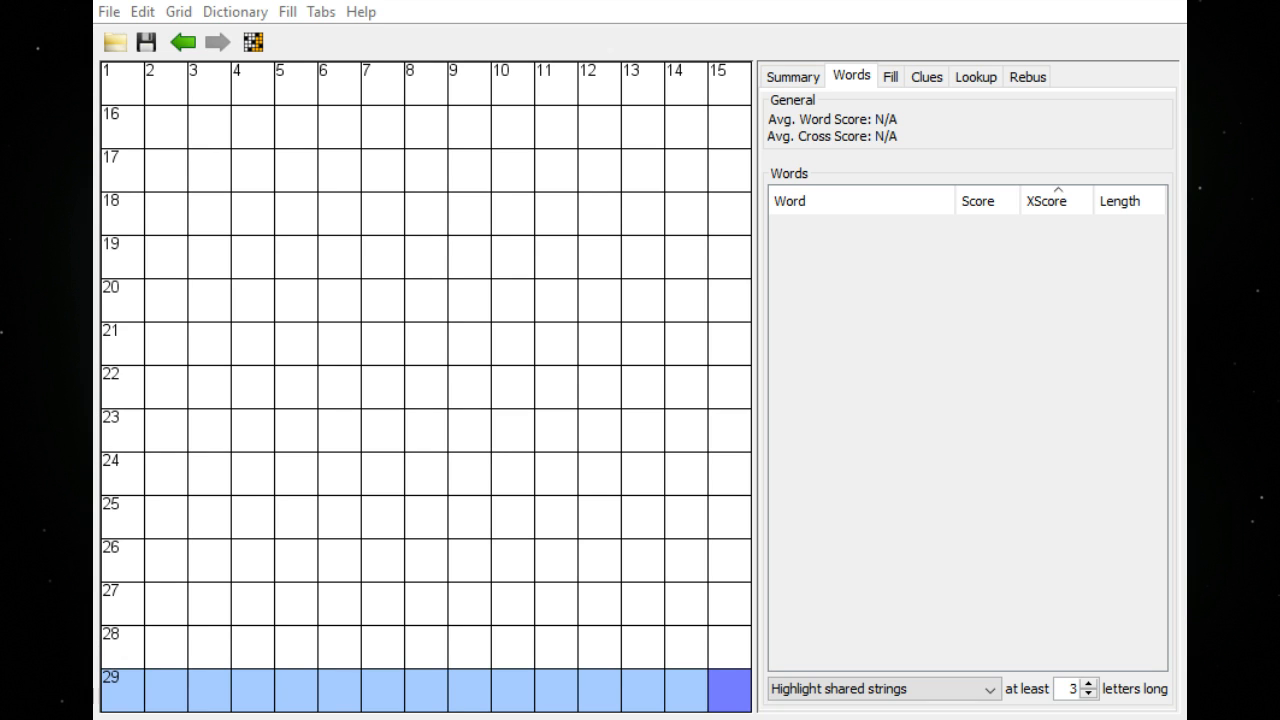
left_click(703, 8)
left_click(142, 11)
In Twitch Studio, share the entire screen of Monitor 1, accept the stream info, and minimize the streaming window
left_click(785, 642)
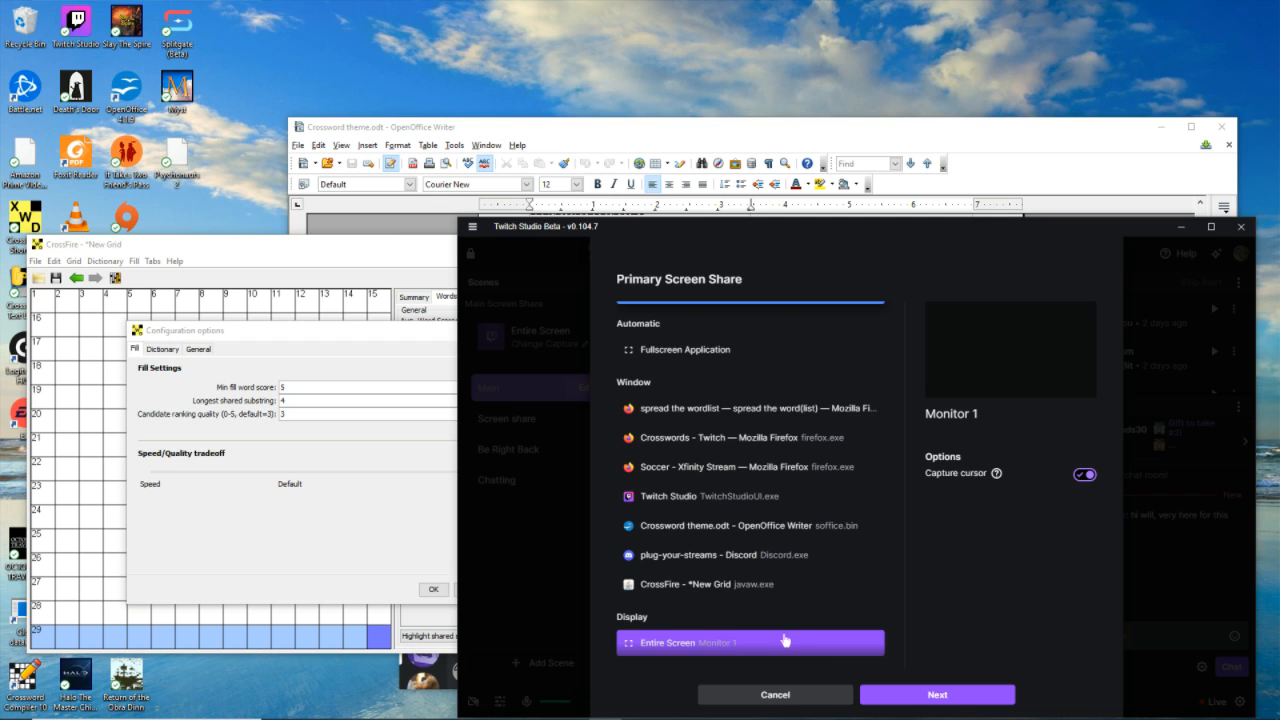
left_click(918, 697)
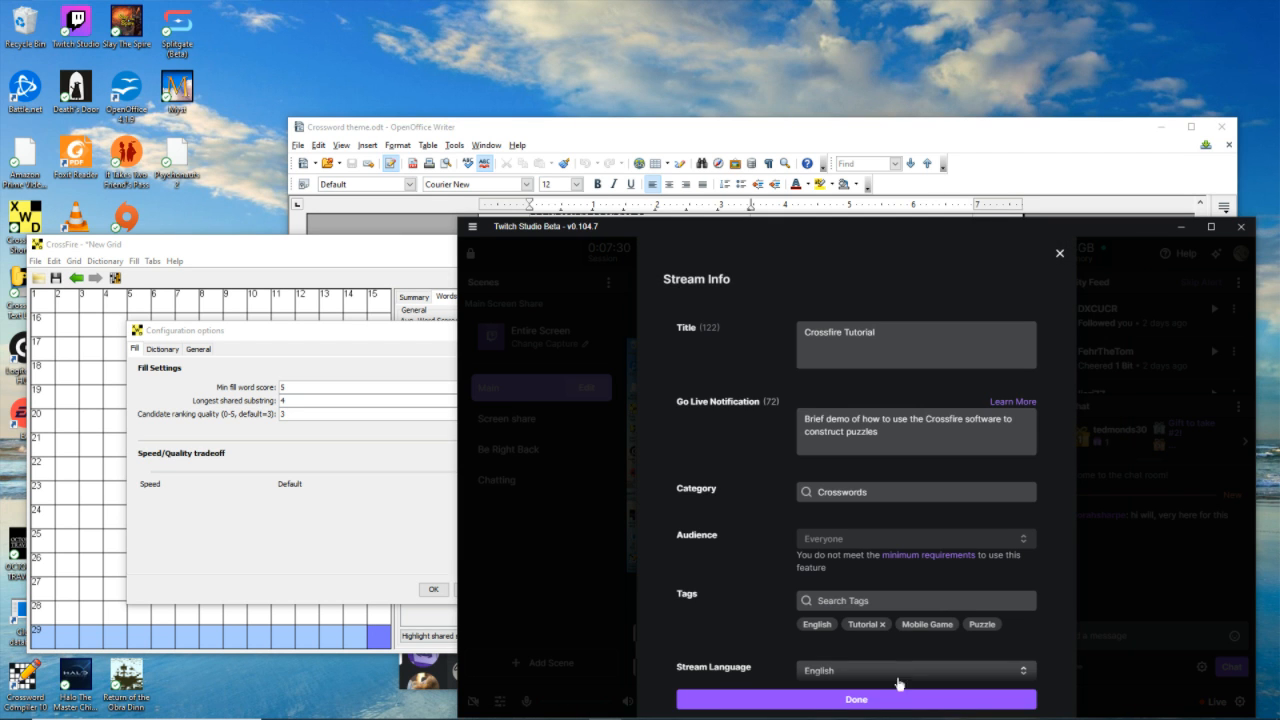
left_click(898, 695)
left_click(1182, 227)
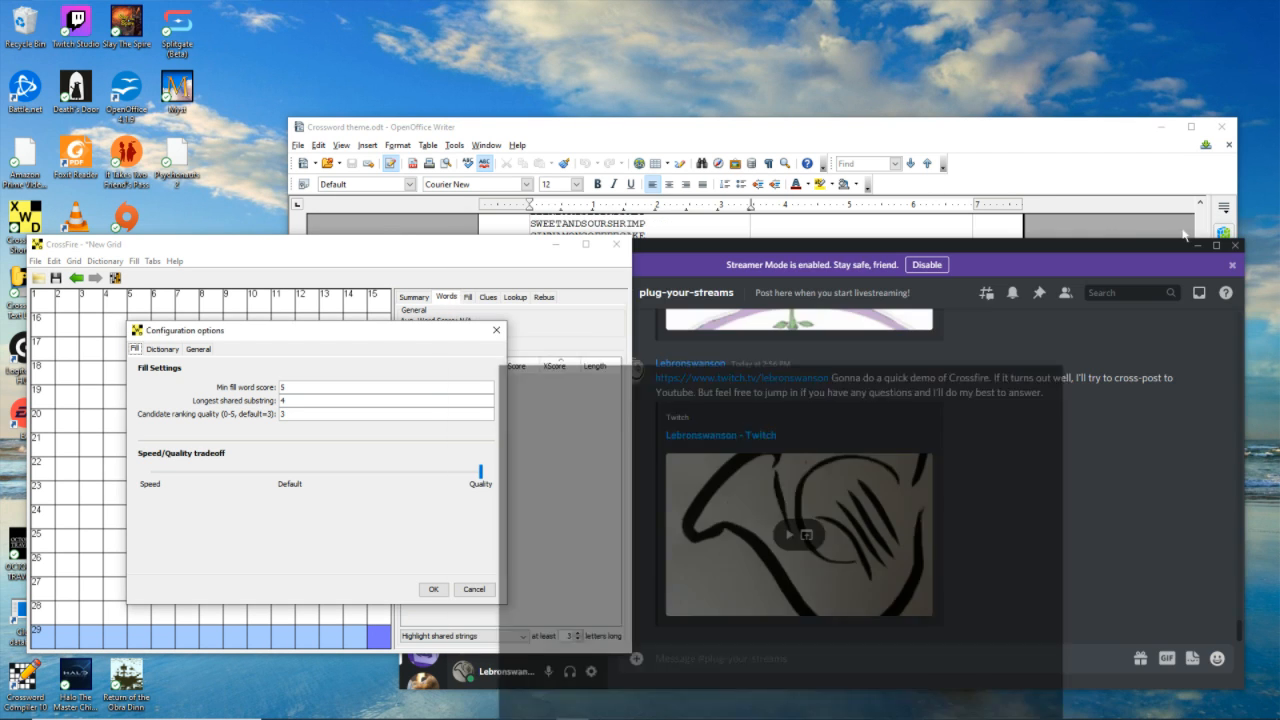
Return to CrossFire, dismiss the configuration options without changes, and maximize the grid window
left_click(474, 590)
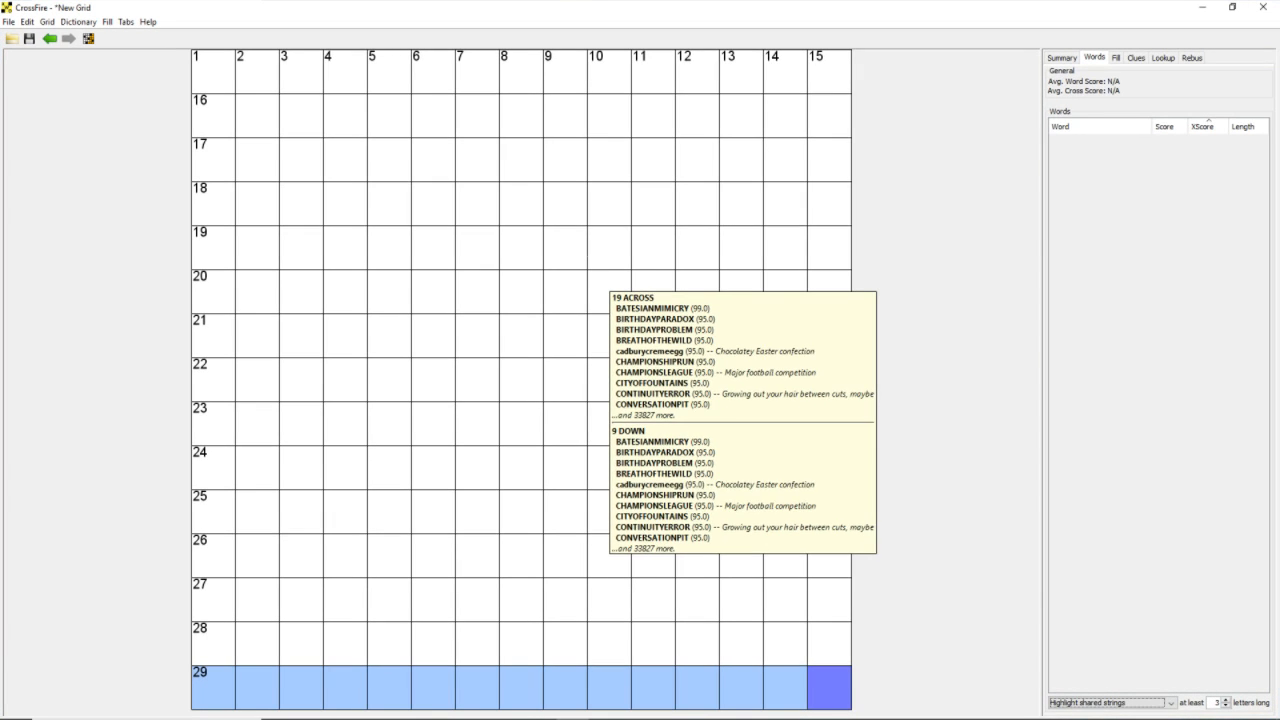
left_click(586, 244)
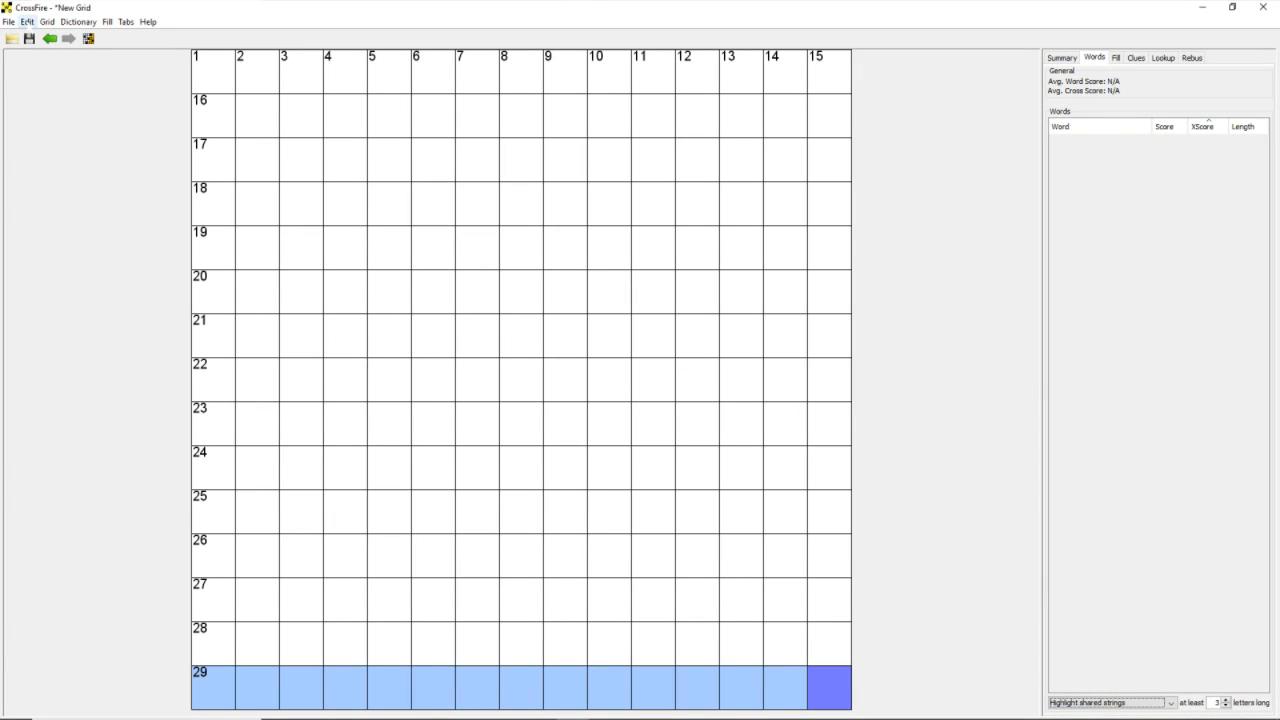
left_click(27, 22)
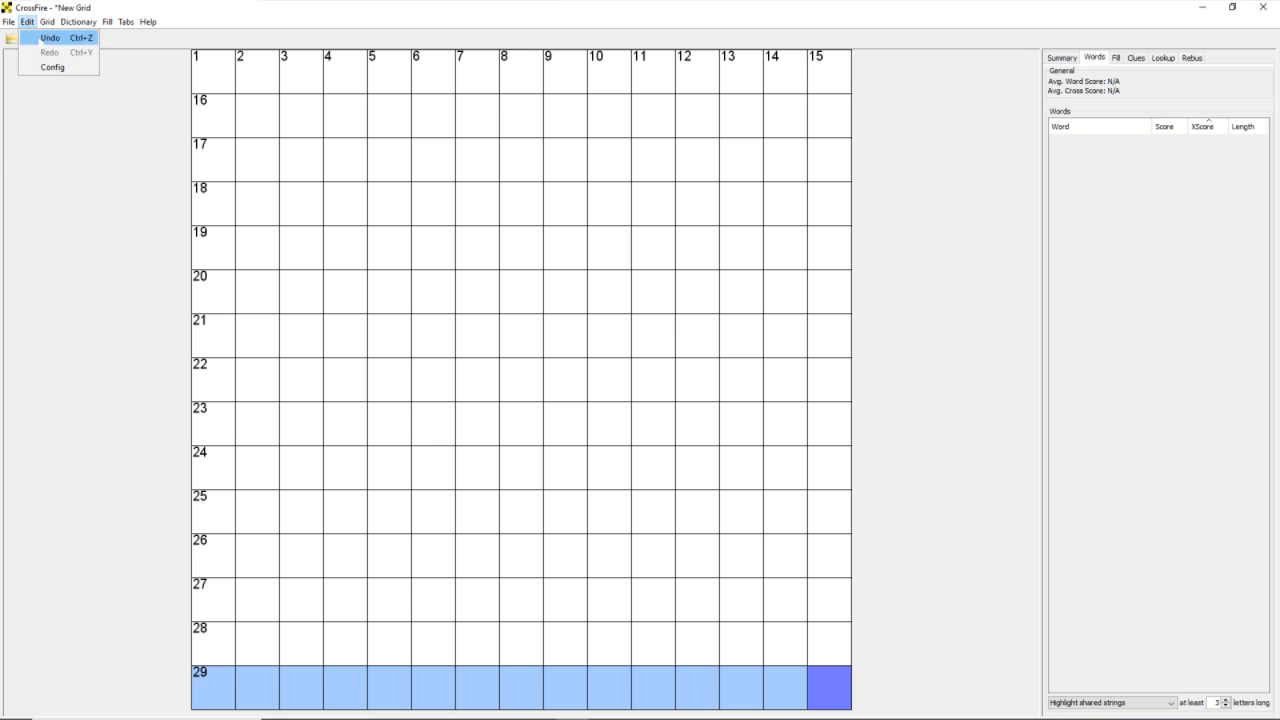
left_click(56, 67)
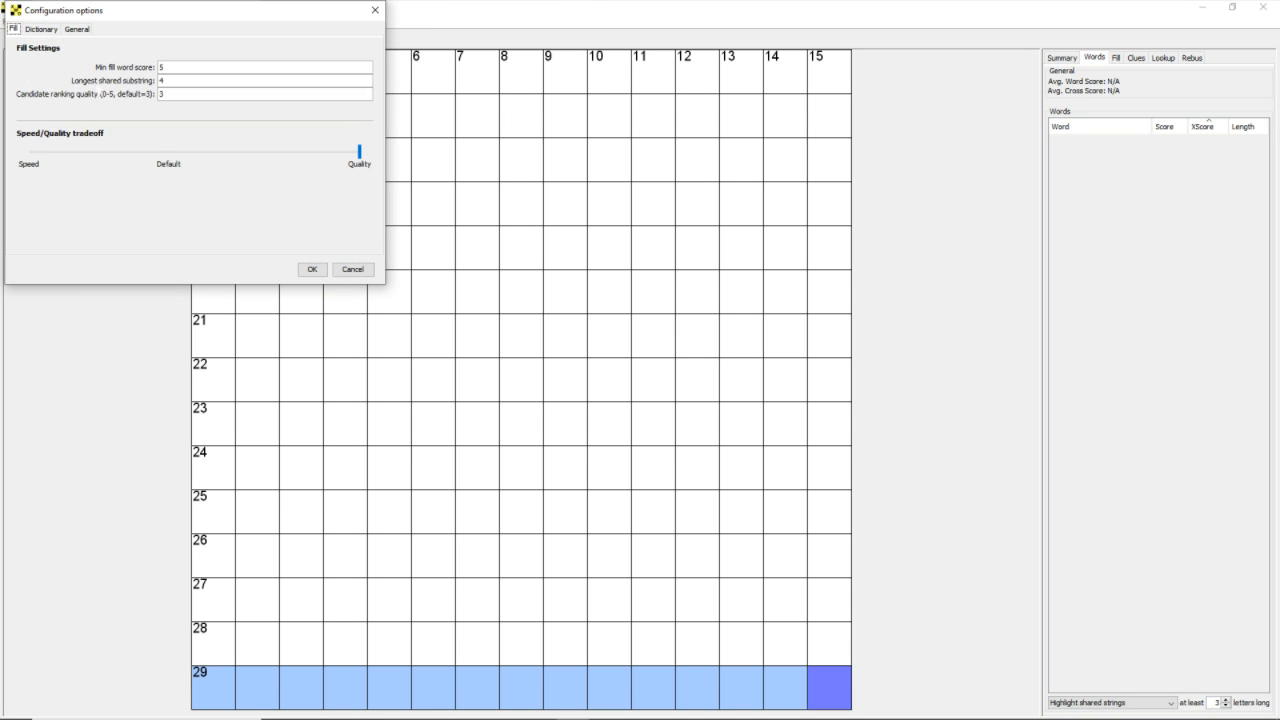
left_click_drag(137, 10, 522, 284)
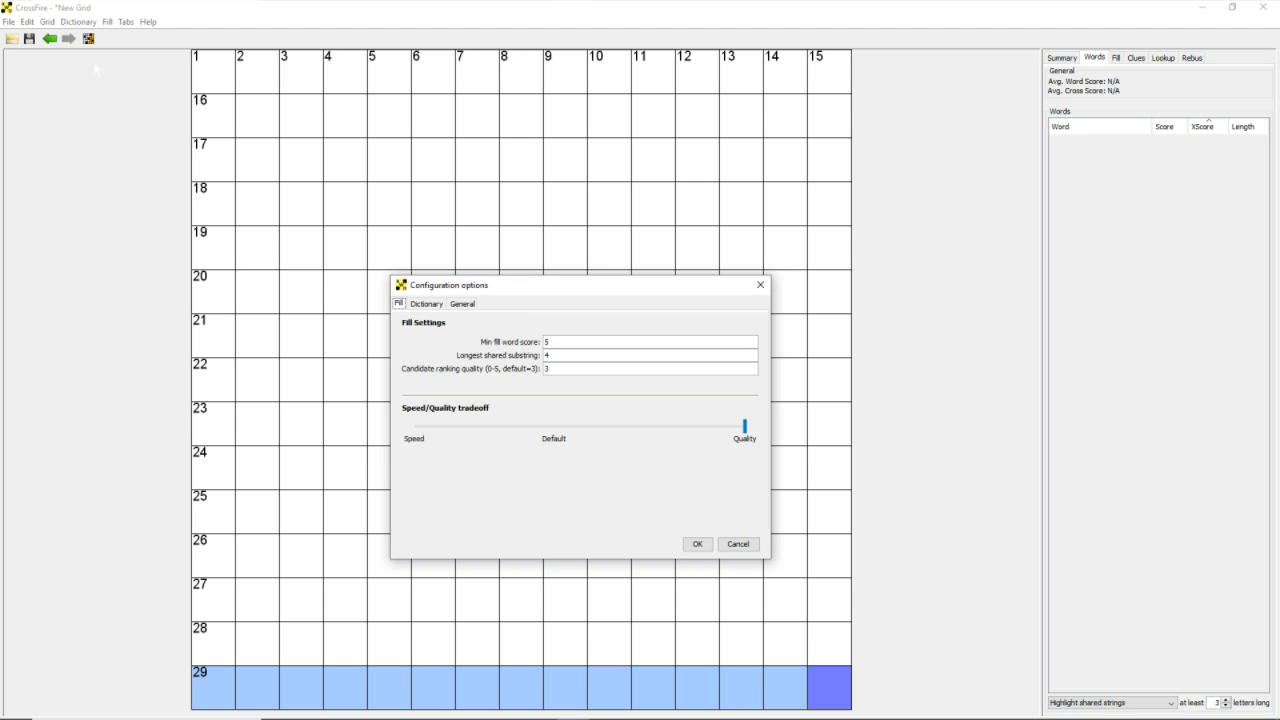
left_click(738, 543)
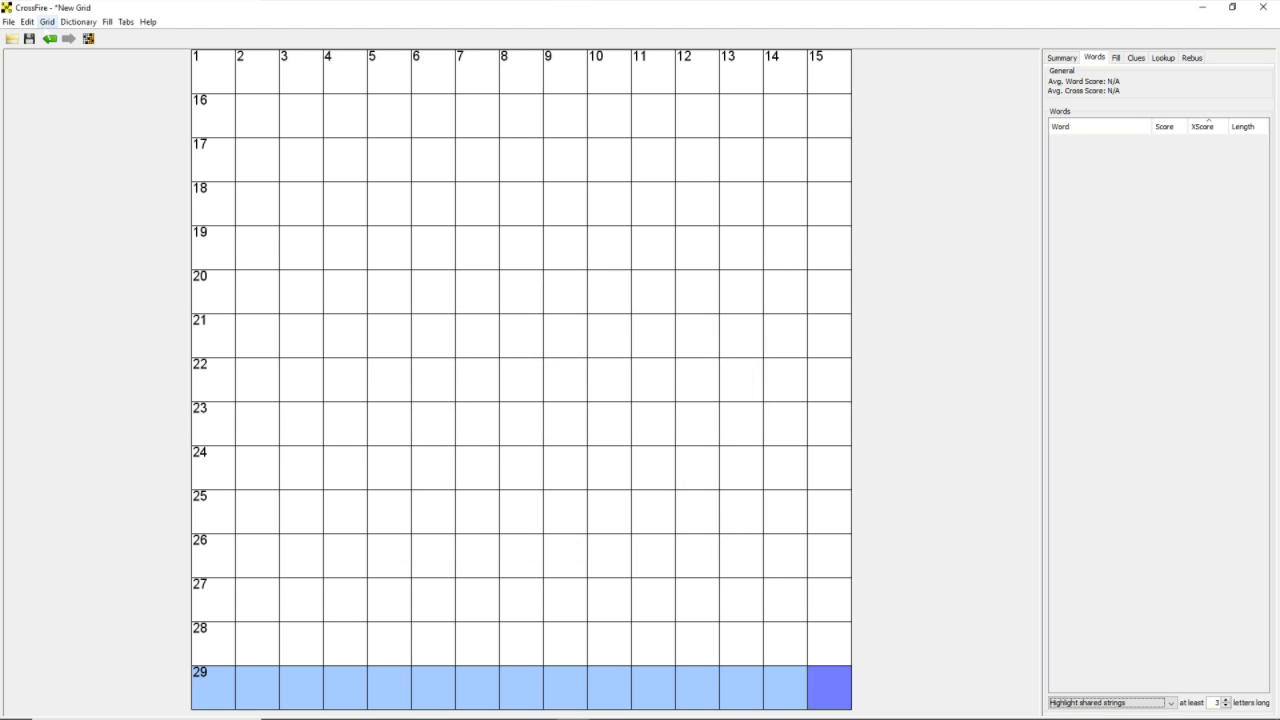
Open the dictionary settings in the configuration options and go through the dictionary files from default.dict up to Crossfire New Edits.TXT
left_click(27, 21)
left_click(53, 67)
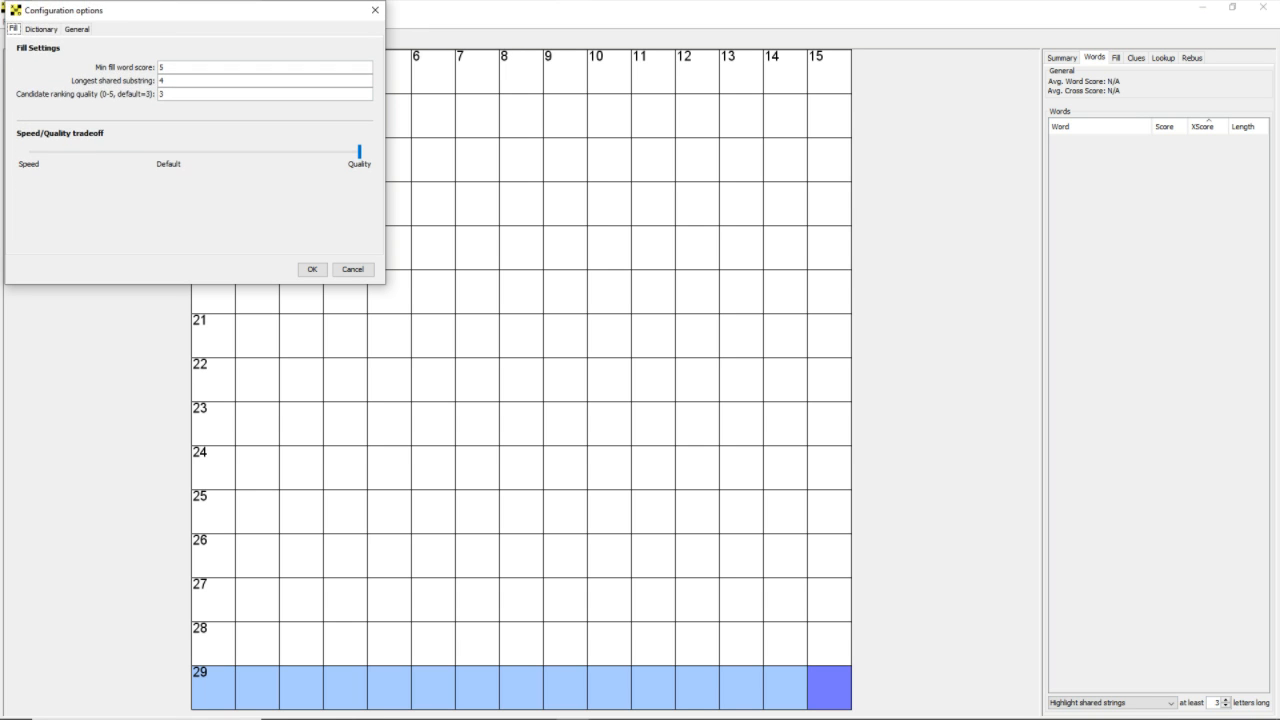
left_click_drag(113, 6, 305, 251)
left_click(194, 267)
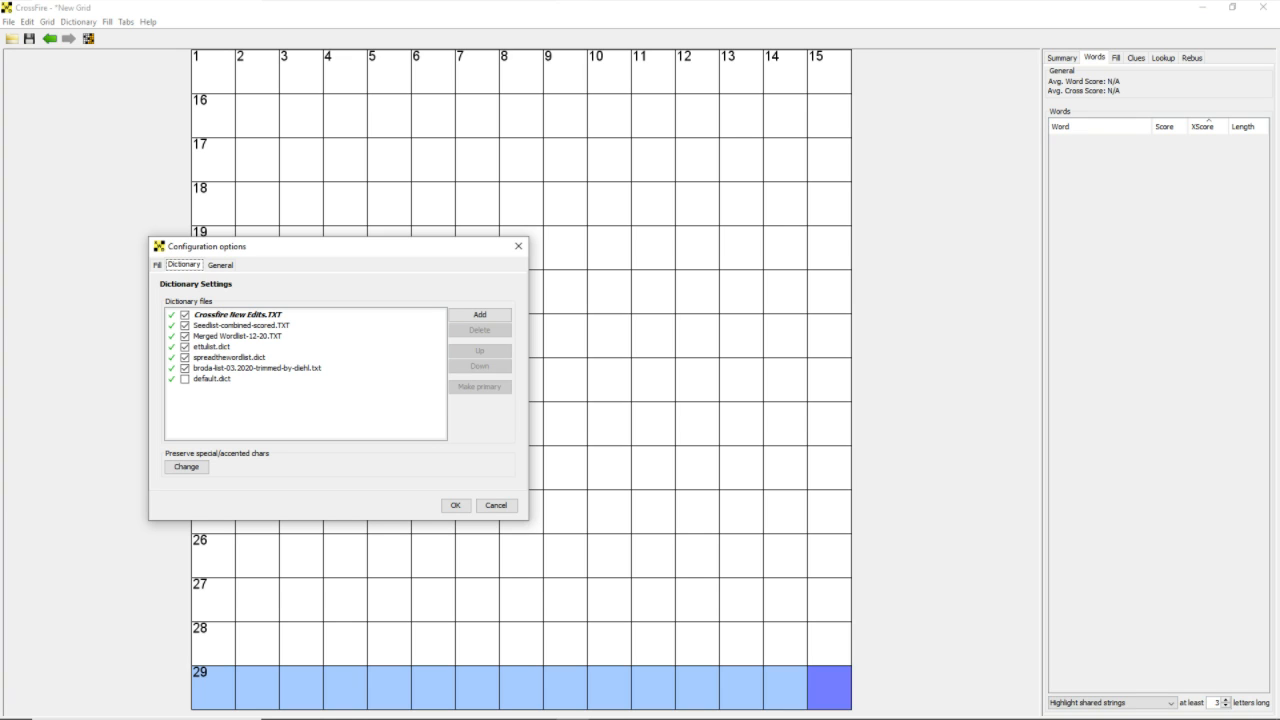
left_click(212, 379)
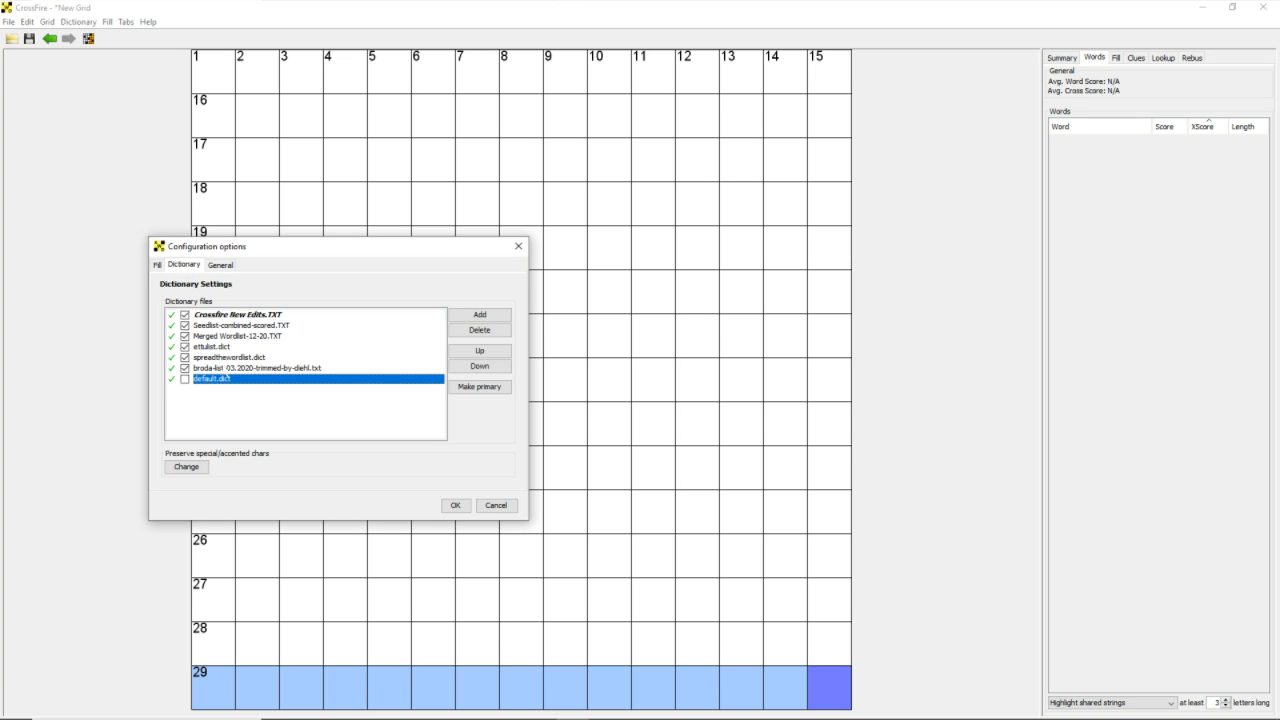
left_click(226, 368)
left_click(233, 357)
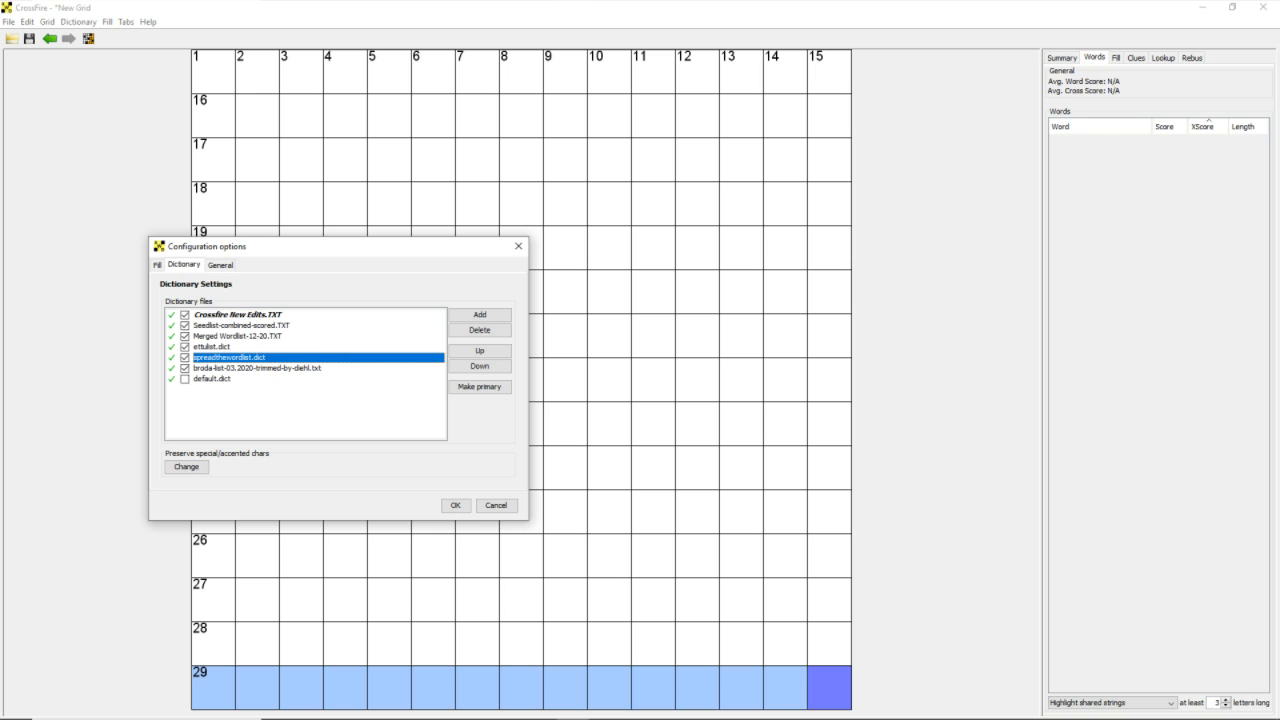
left_click(238, 336)
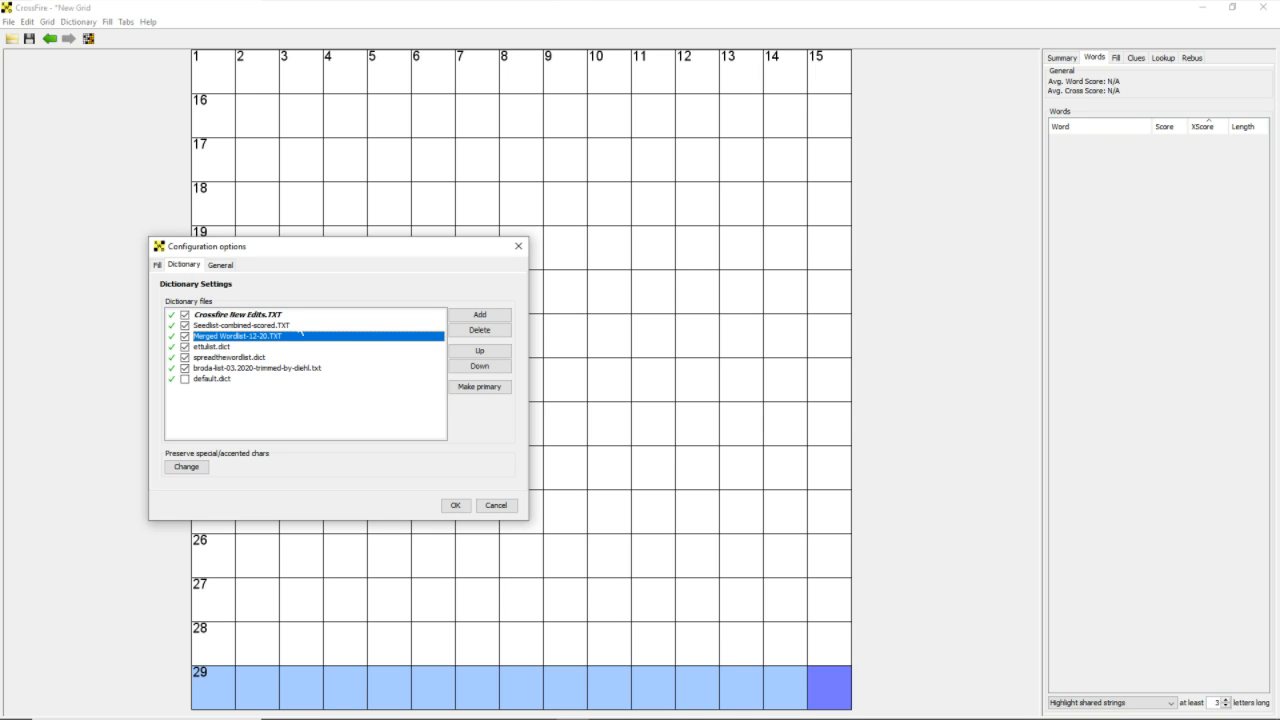
left_click(300, 315)
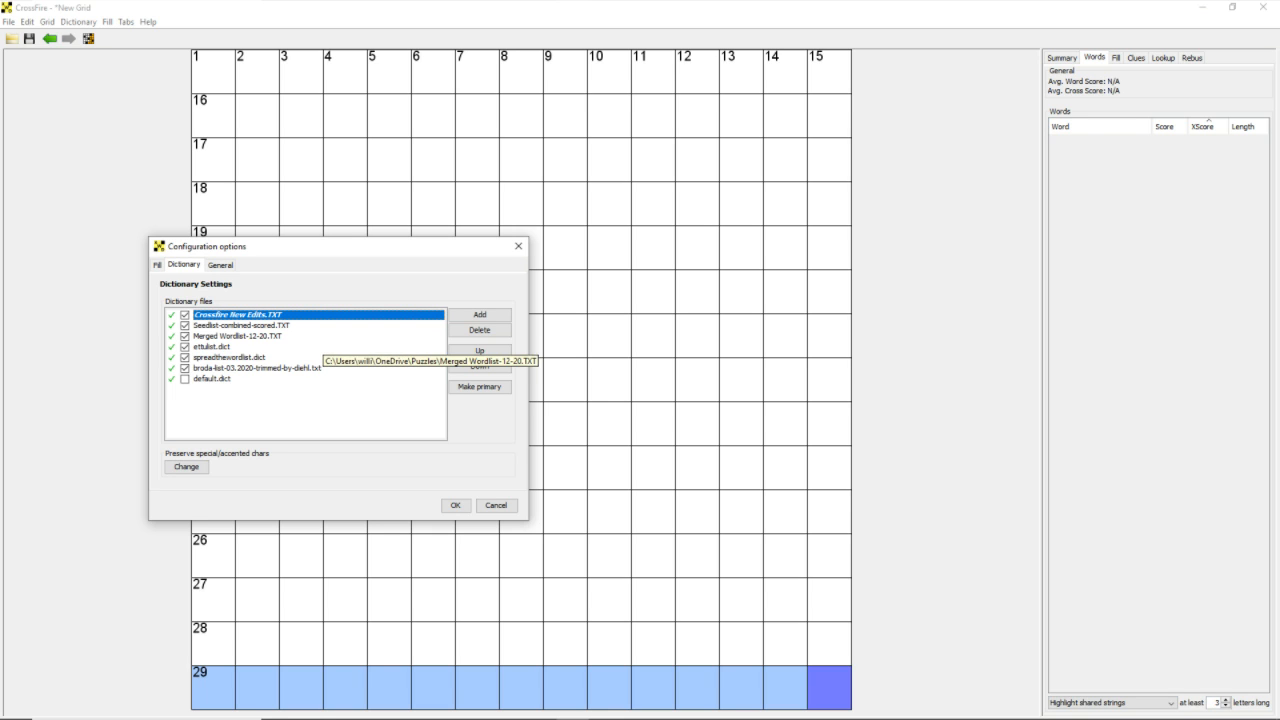
Compare the order of the dictionary files, from the primary Crossfire New Edits.TXT down to the broda list
left_click(326, 326)
key("Down")
key("Down")
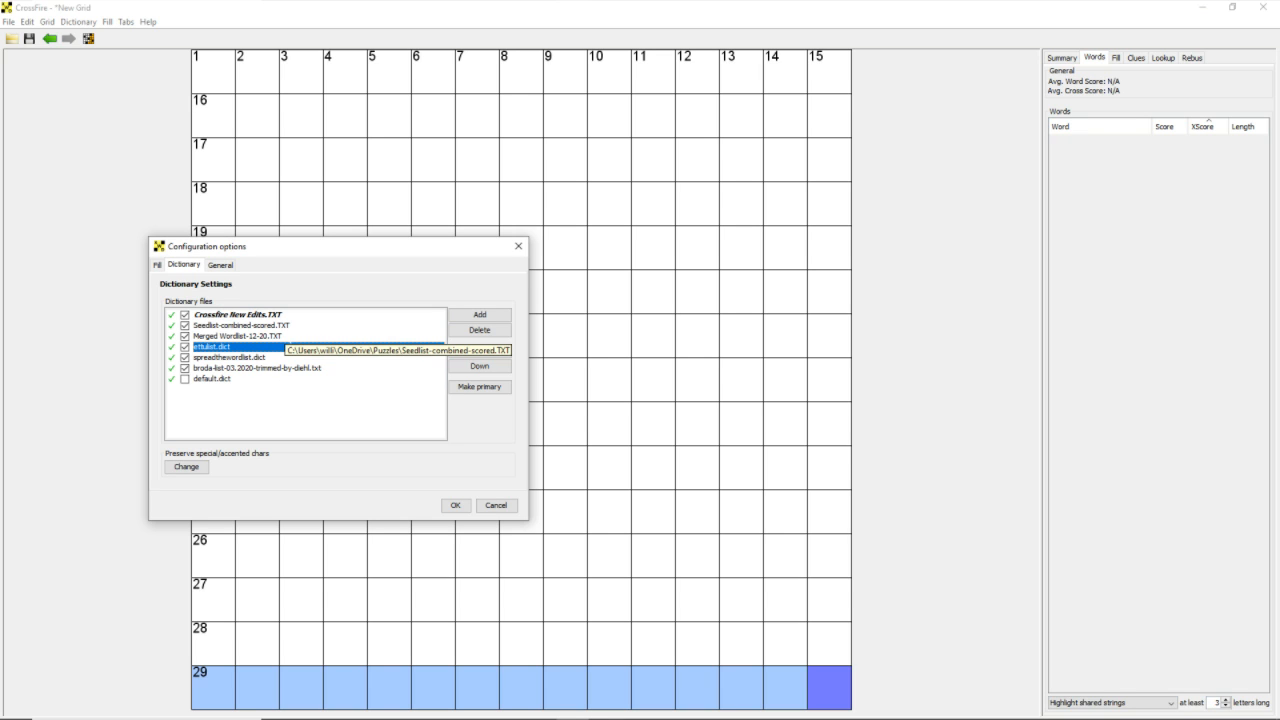
left_click(288, 326)
left_click(289, 315)
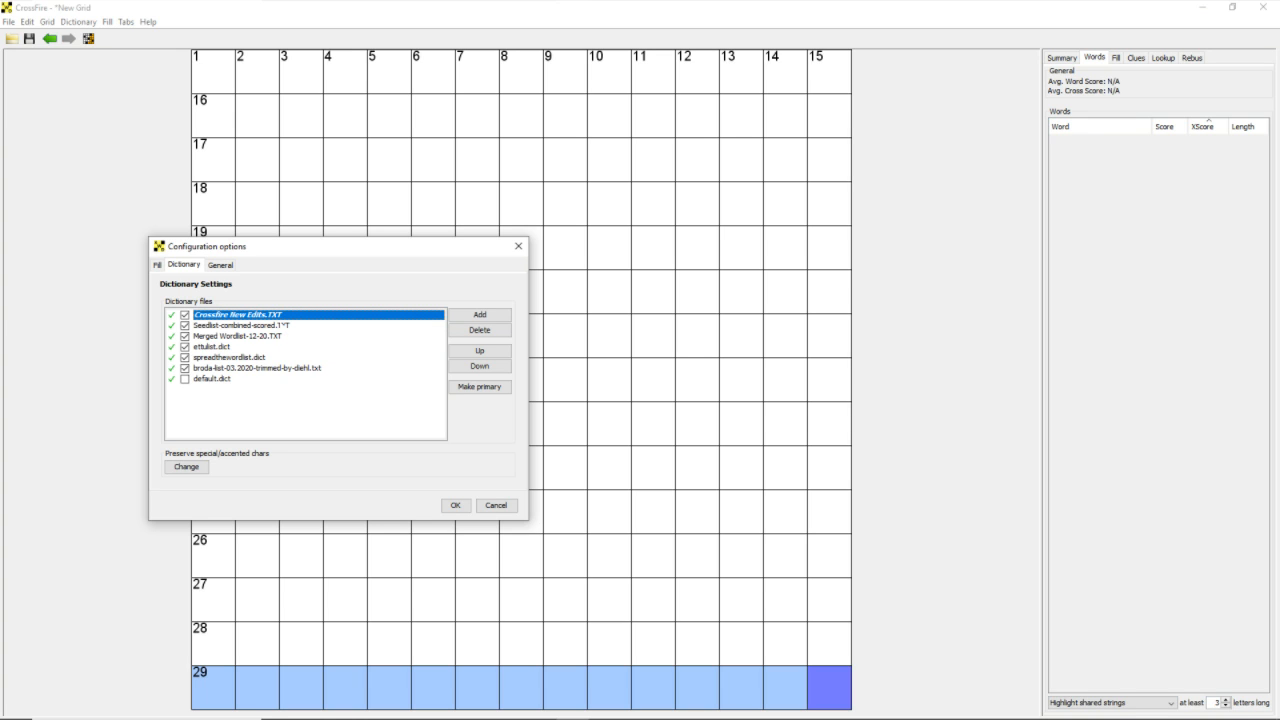
left_click(289, 369)
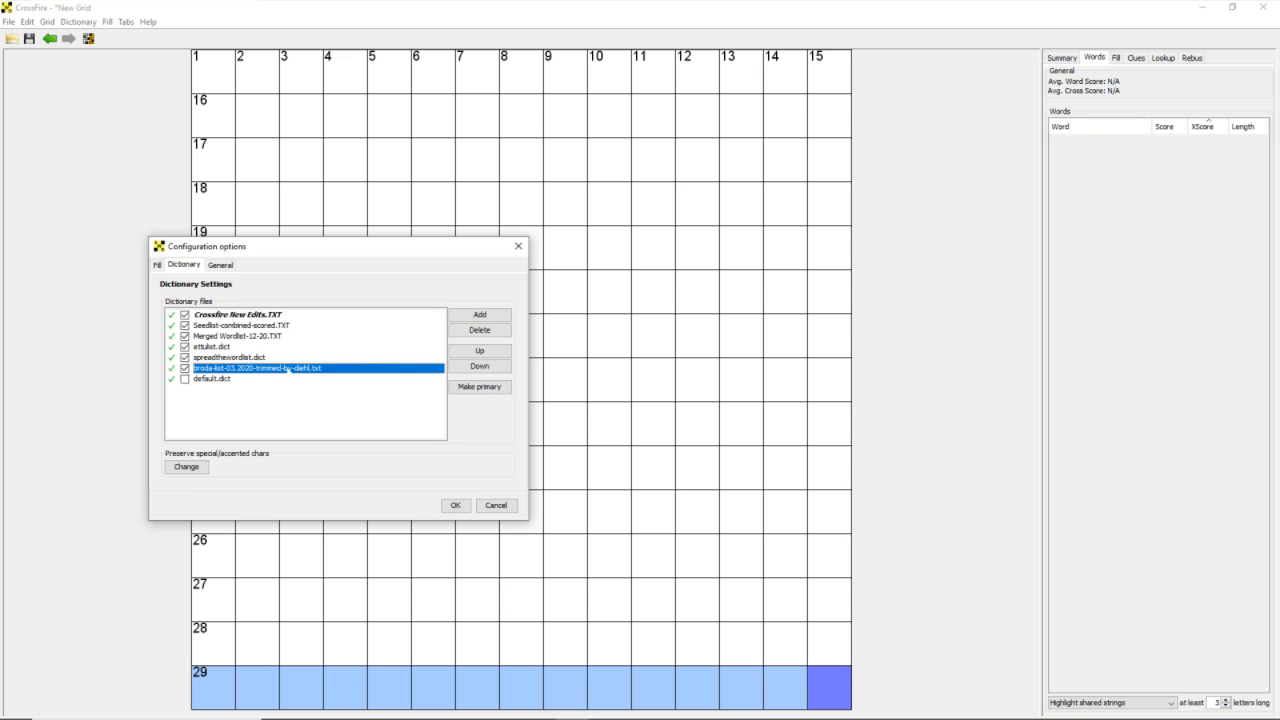
left_click(281, 316)
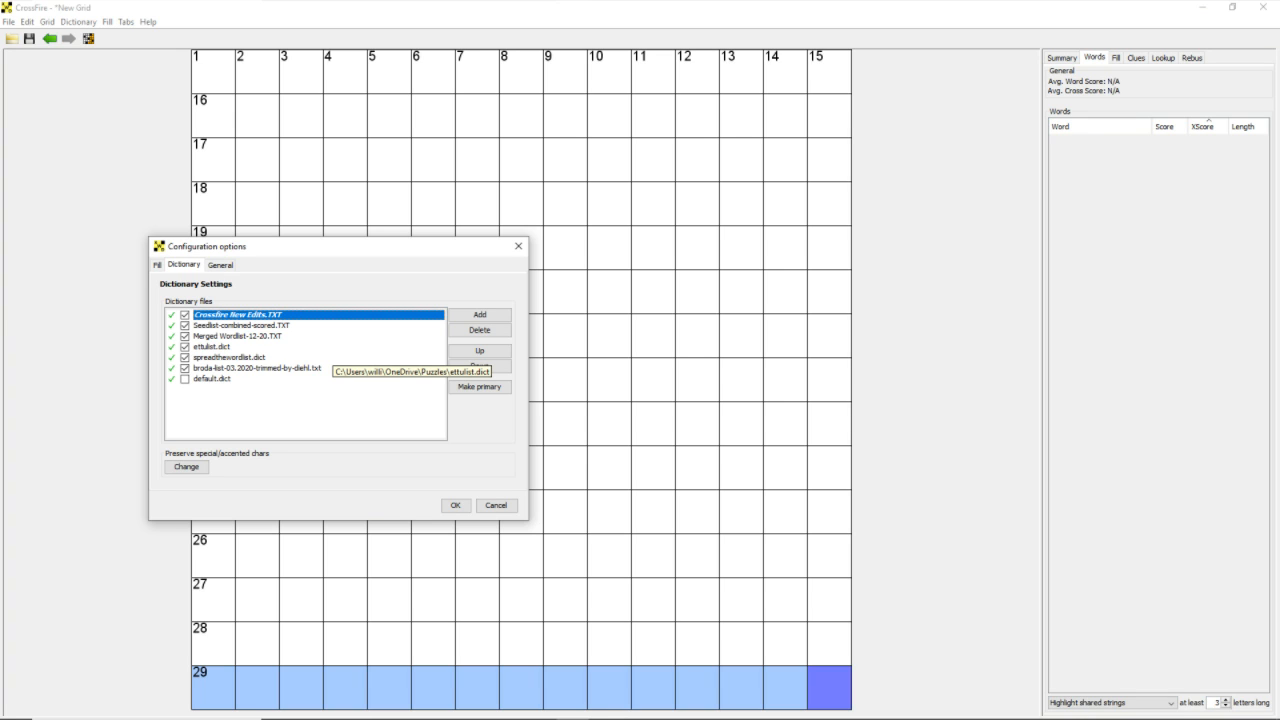
Try reordering ettulist.dict one place up and back down, and switch spreadthewordlist.dict off and on again
left_click(344, 347)
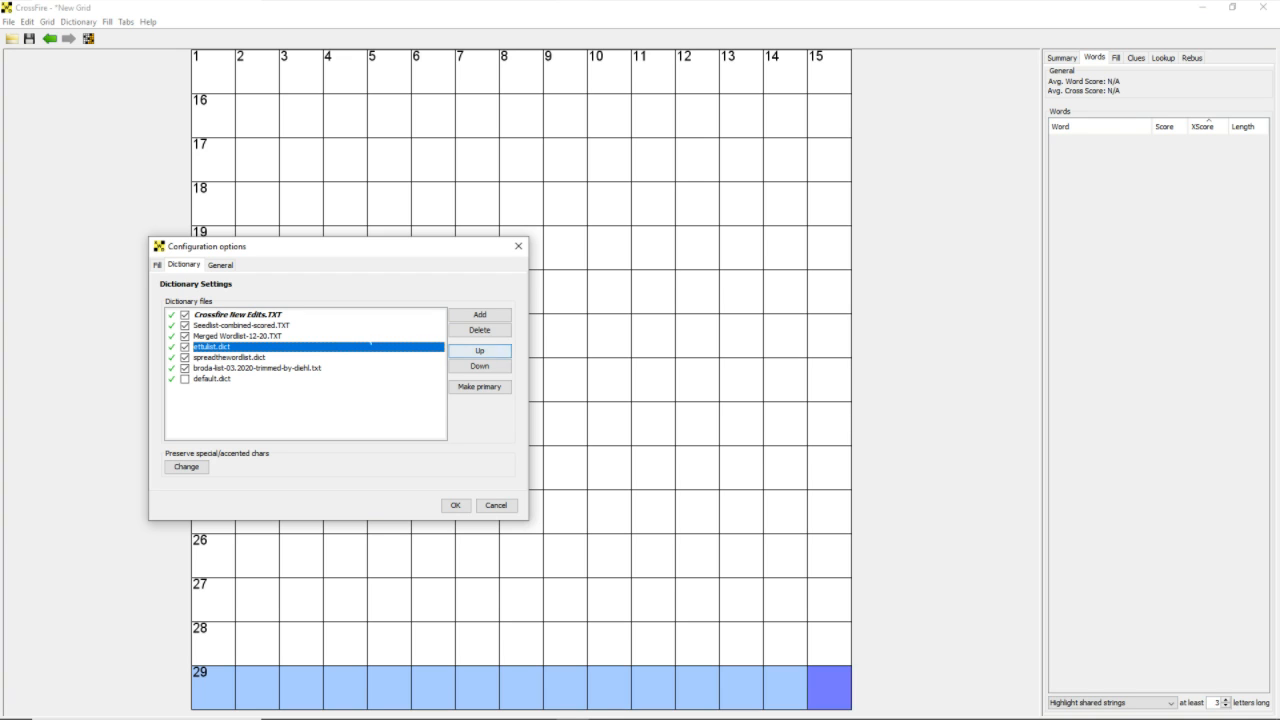
left_click(483, 355)
left_click(481, 369)
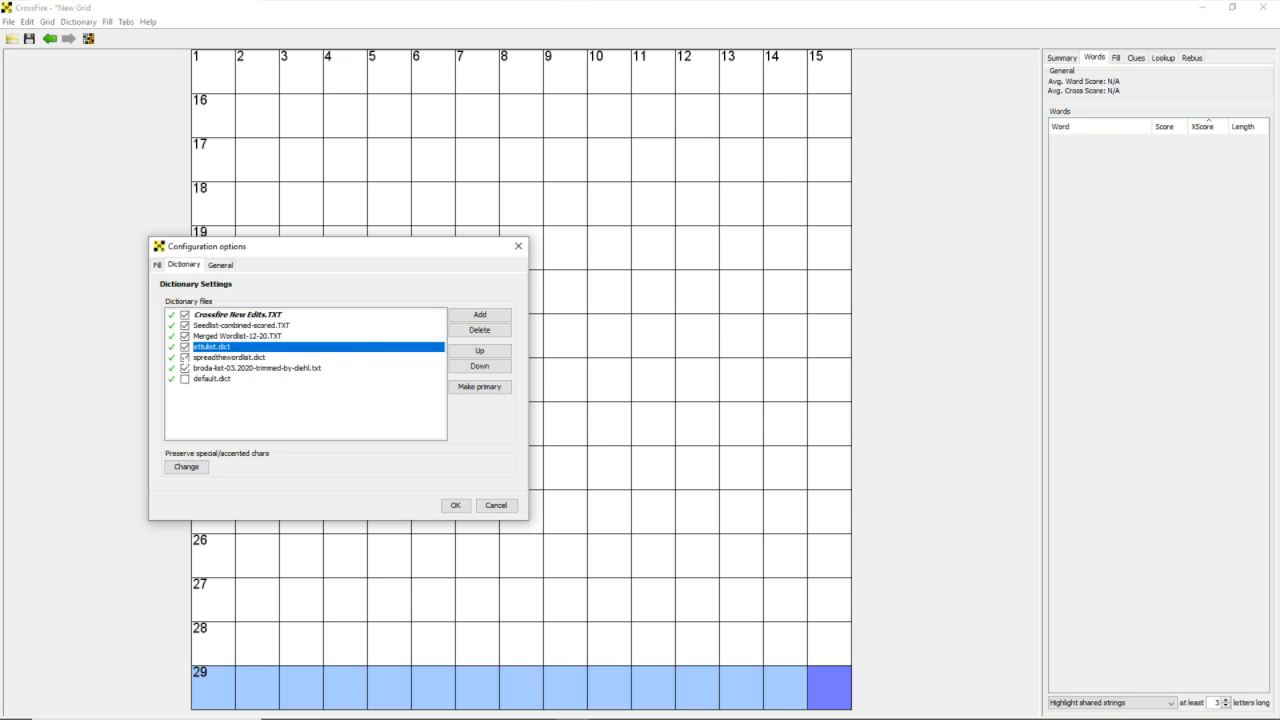
left_click(184, 357)
left_click(184, 357)
Review the general configuration, including the clue database file path, and close the options without saving
left_click(220, 265)
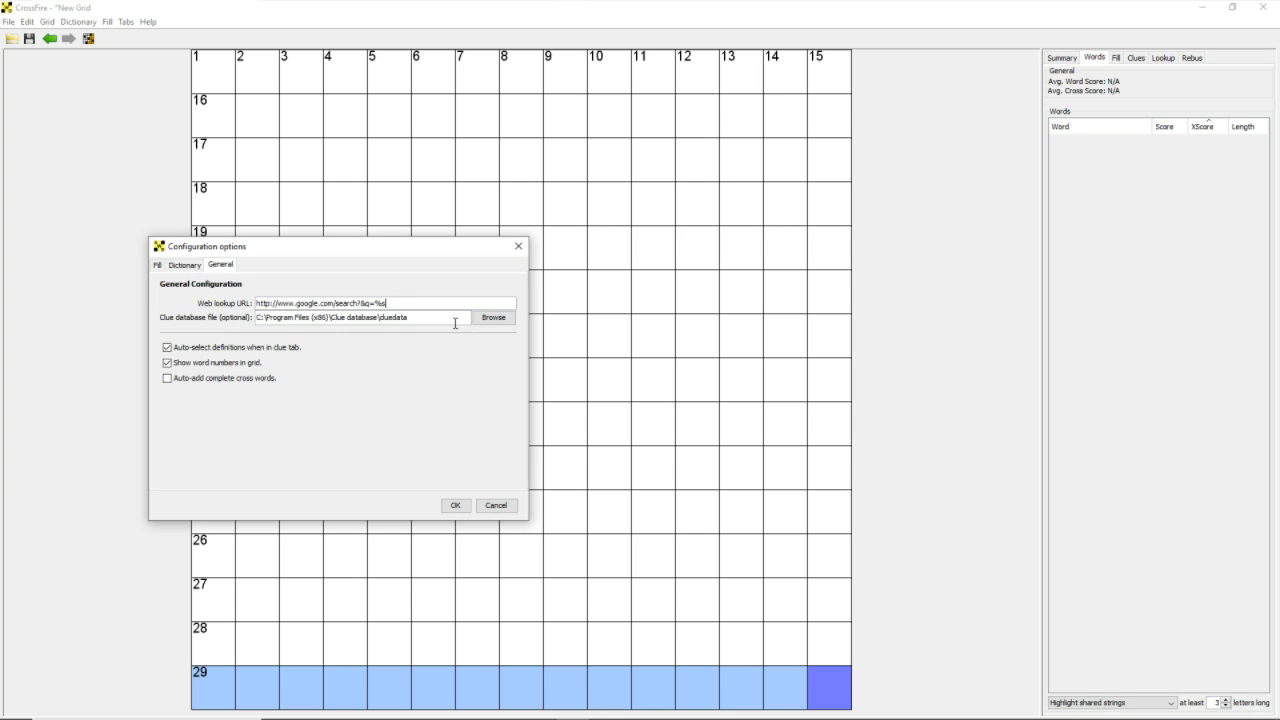
triple_click(284, 321)
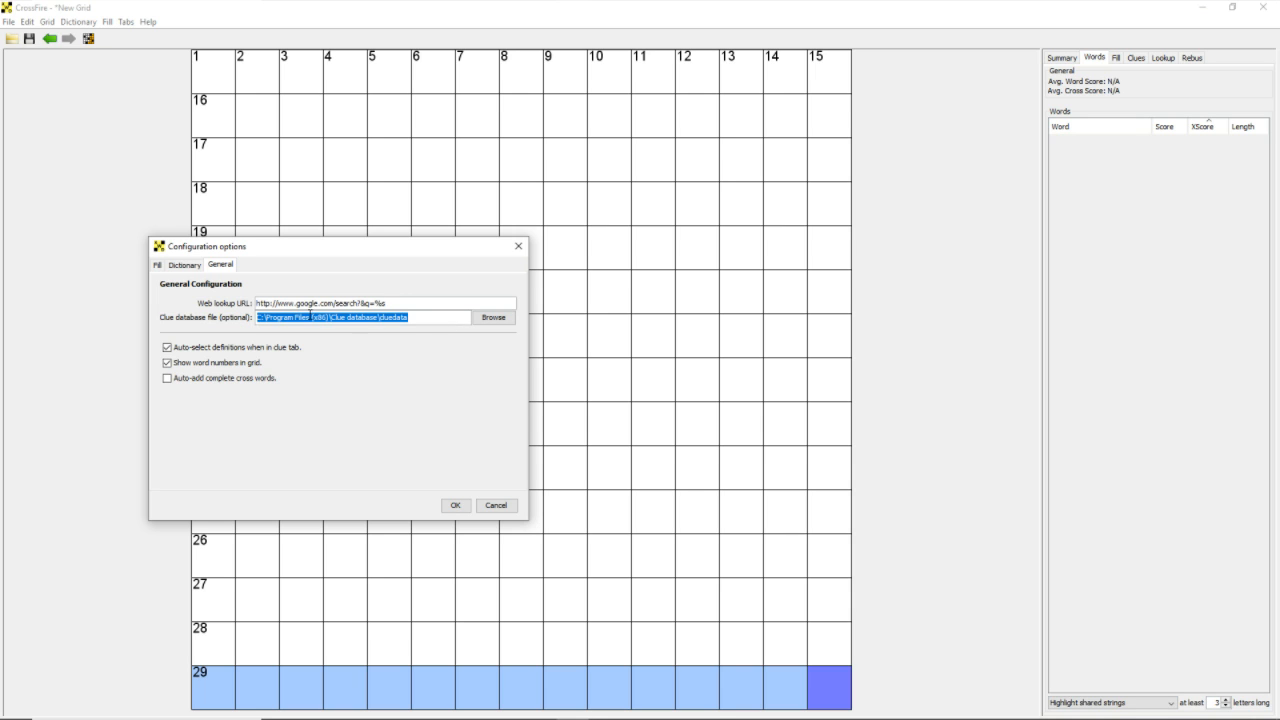
left_click(310, 317)
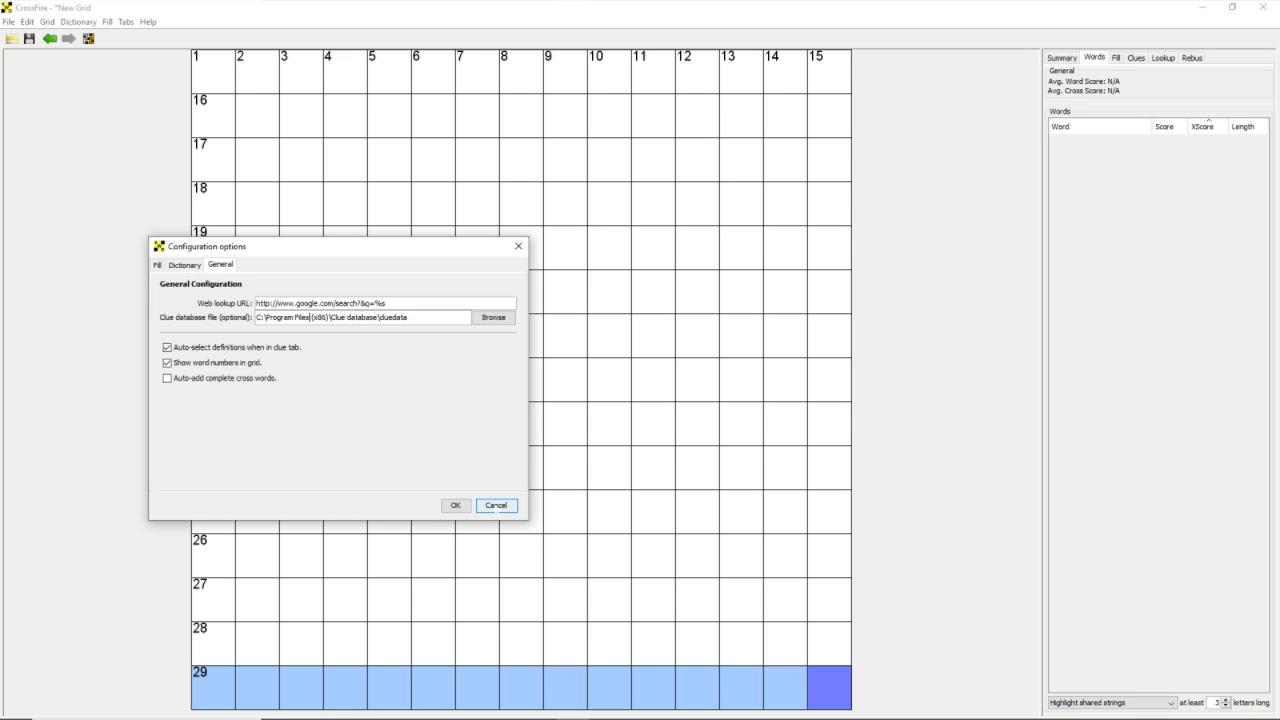
left_click(489, 511)
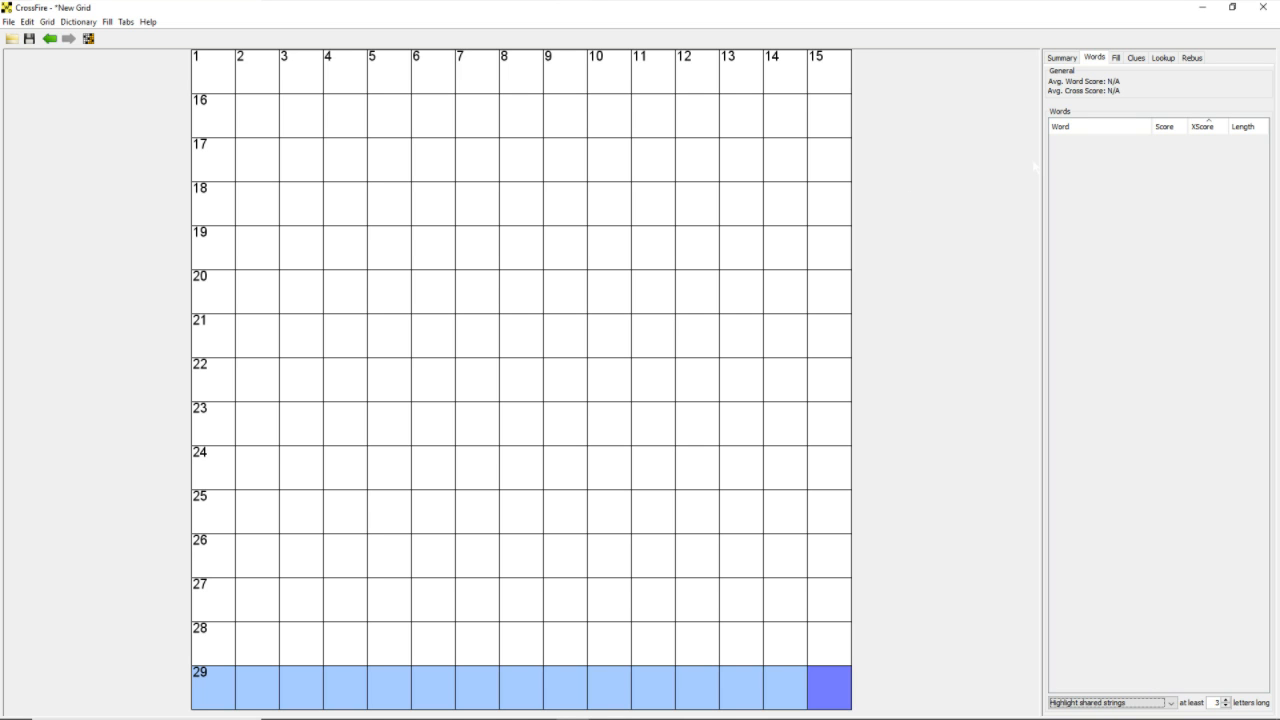
Show the grid's summary and examine its word counts, letter counts and puzzle info fields
left_click(1062, 58)
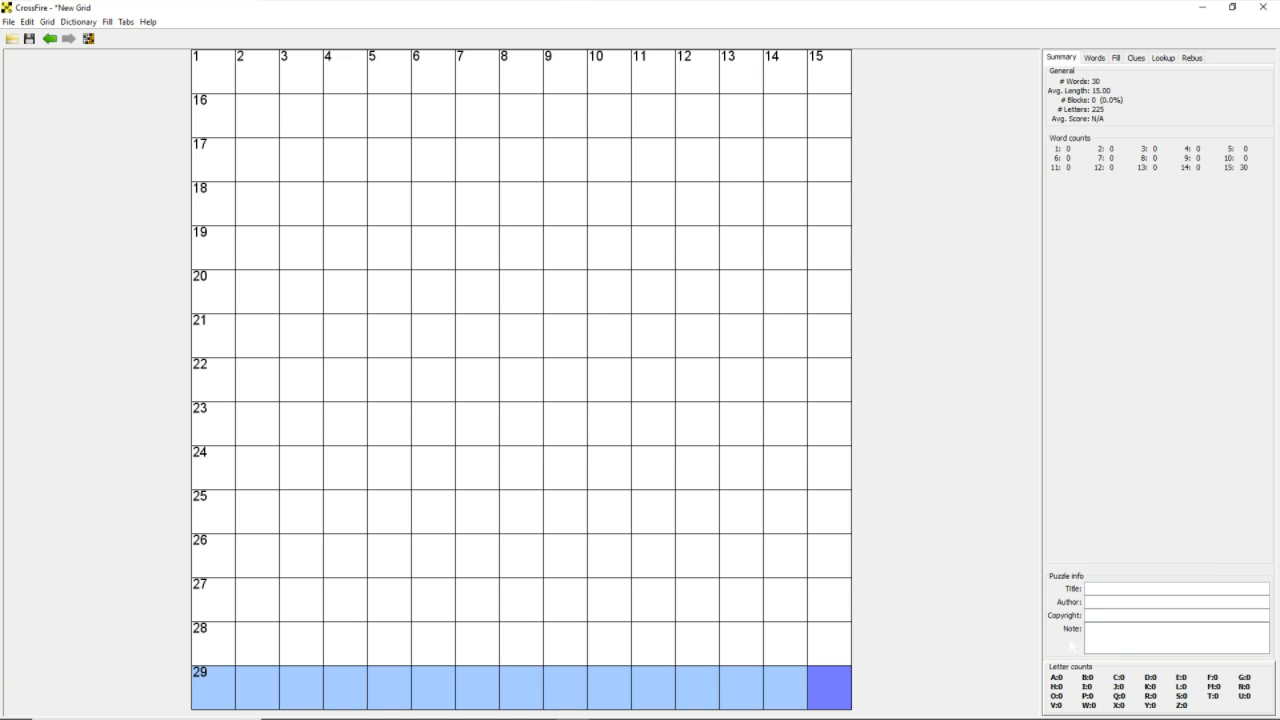
left_click(1115, 641)
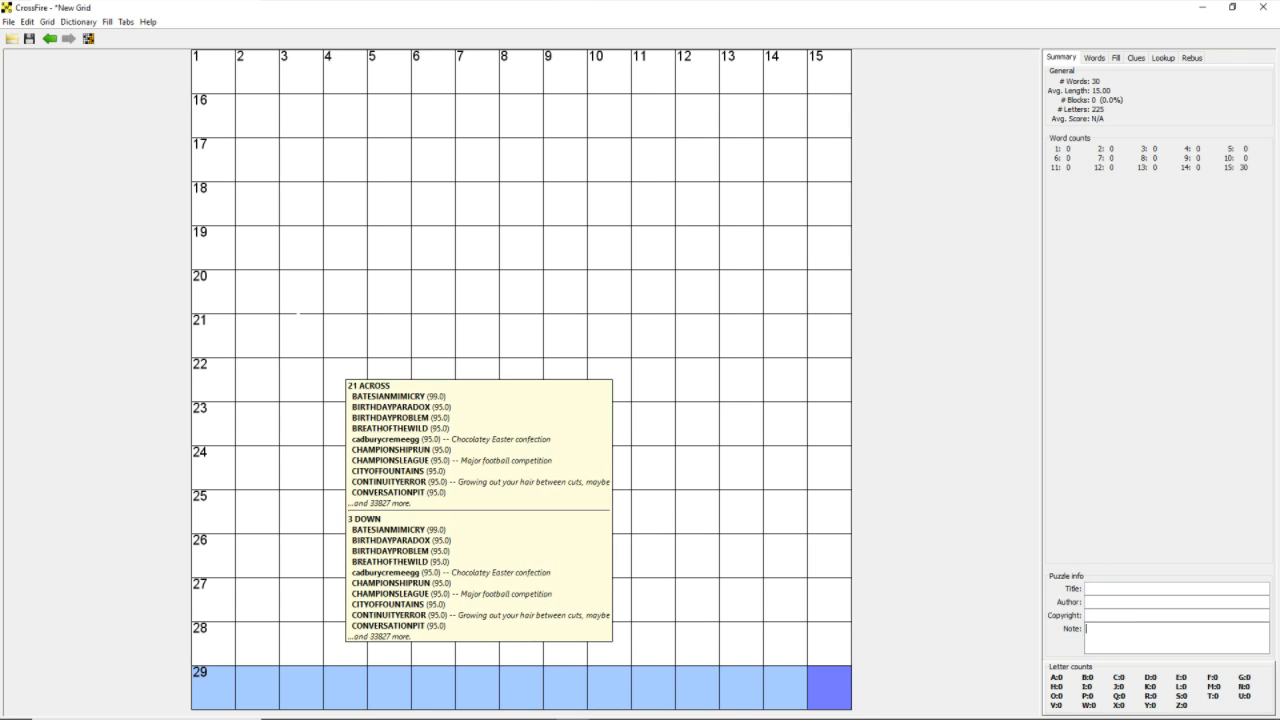
left_click(305, 300)
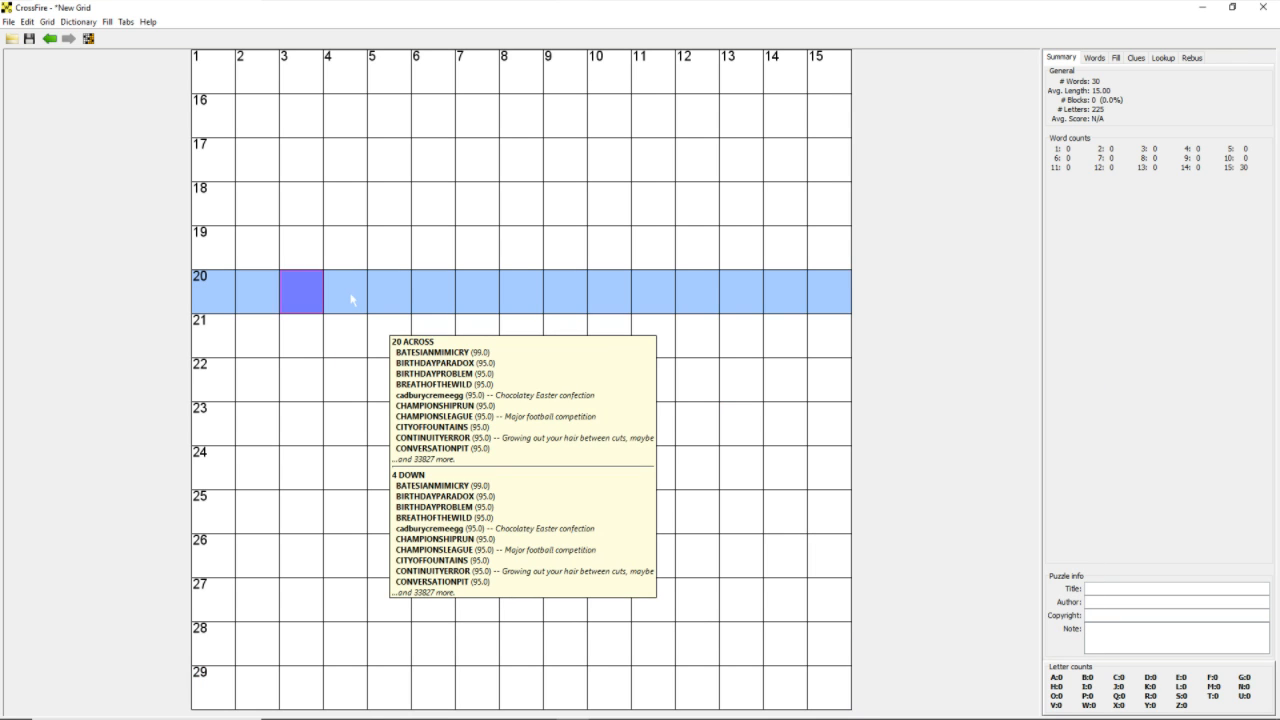
key("space")
key("Left")
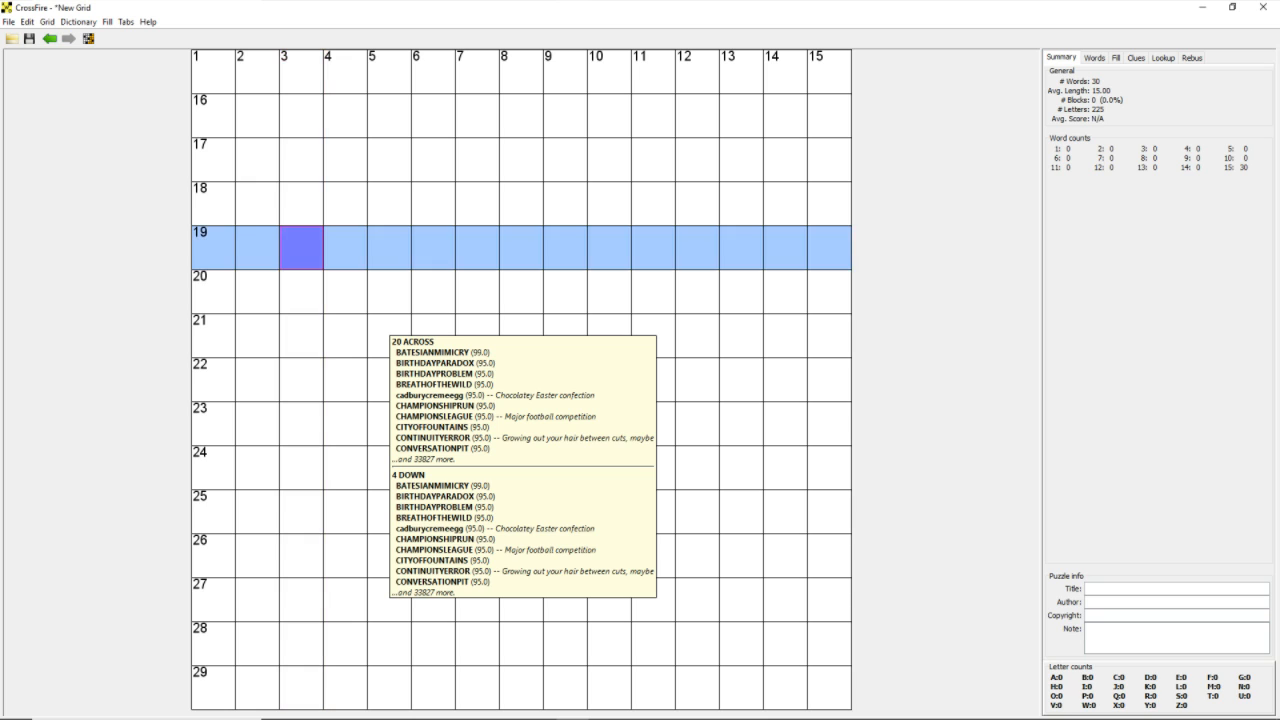
key("Up")
key("Up")
key("Left")
key("Left")
key("Left")
key("Right")
key("Right")
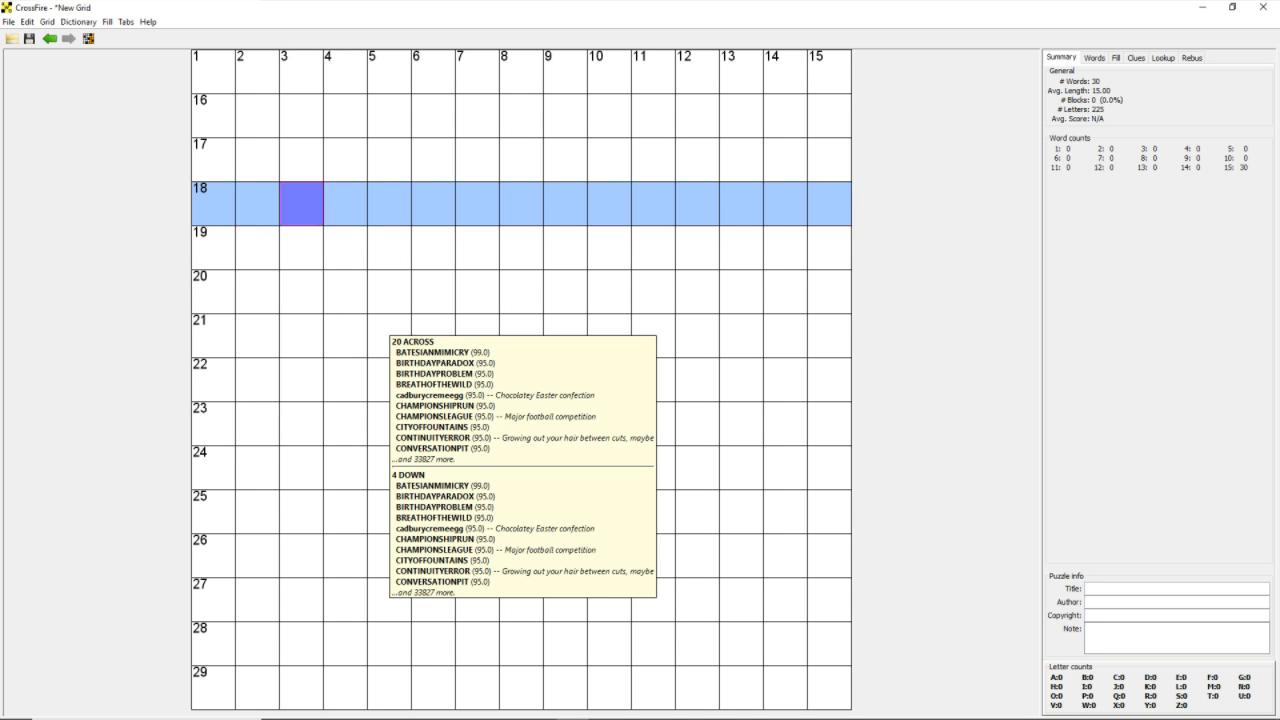
key("Left")
key("Left")
key("Up")
key("Up")
key("Right")
key("Right")
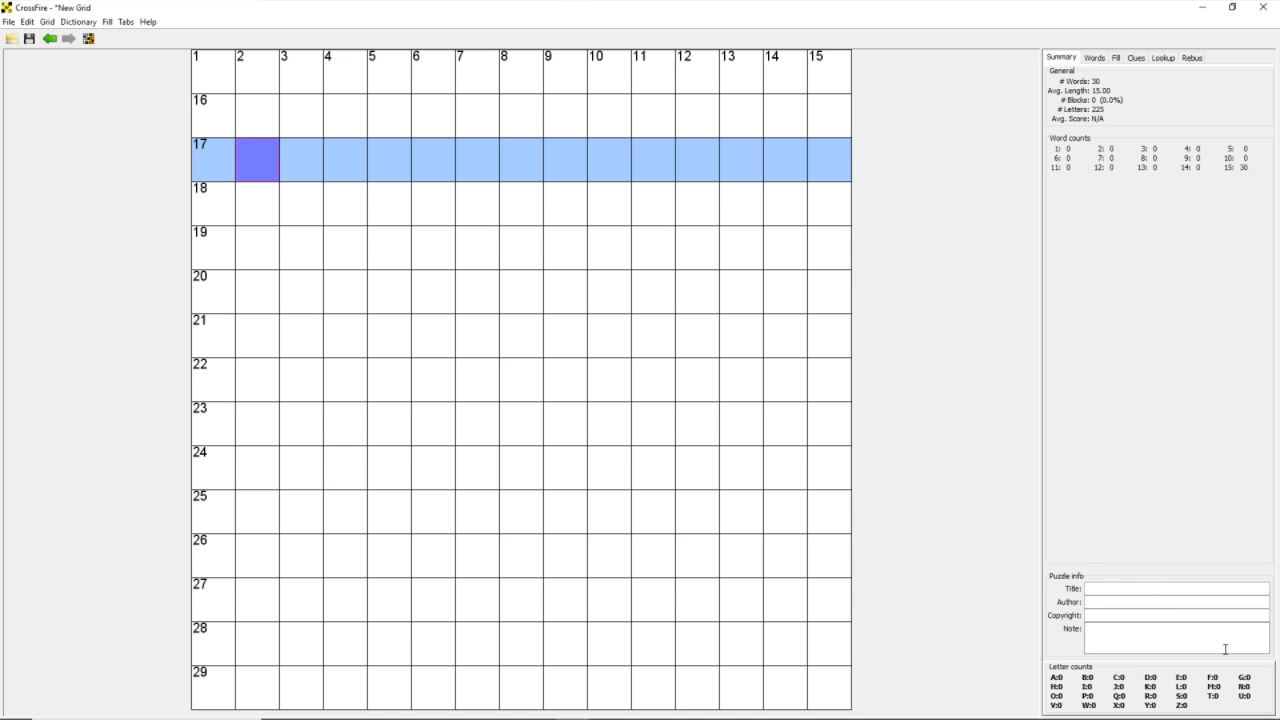
Fill in the puzzle info with the title Little Debbie, the author's full name, and the copyright 2021
left_click(1144, 593)
type("Little Debbi")
type("e ")
type("Will Eisenberg")
key("Tab")
type("2021")
Switch to the Crossword theme.odt document in OpenOffice Writer to read the list of snack theme entries
mouse_move(700, 706)
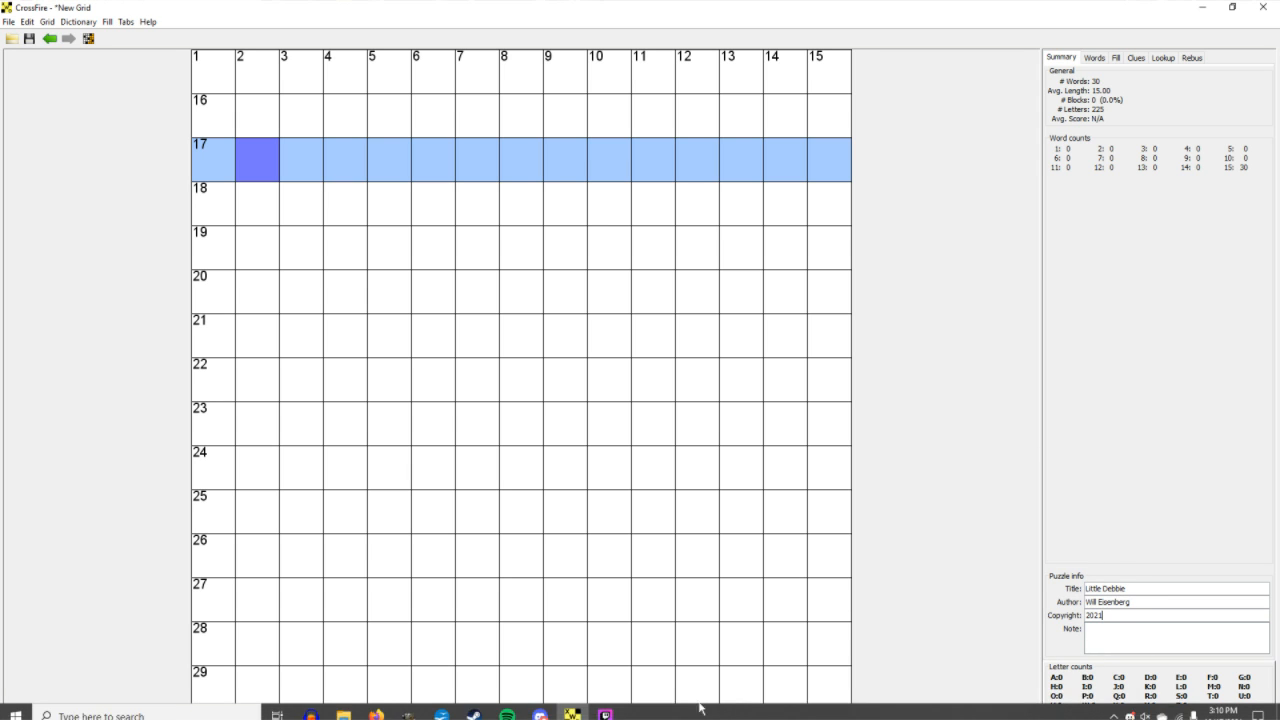
left_click(441, 706)
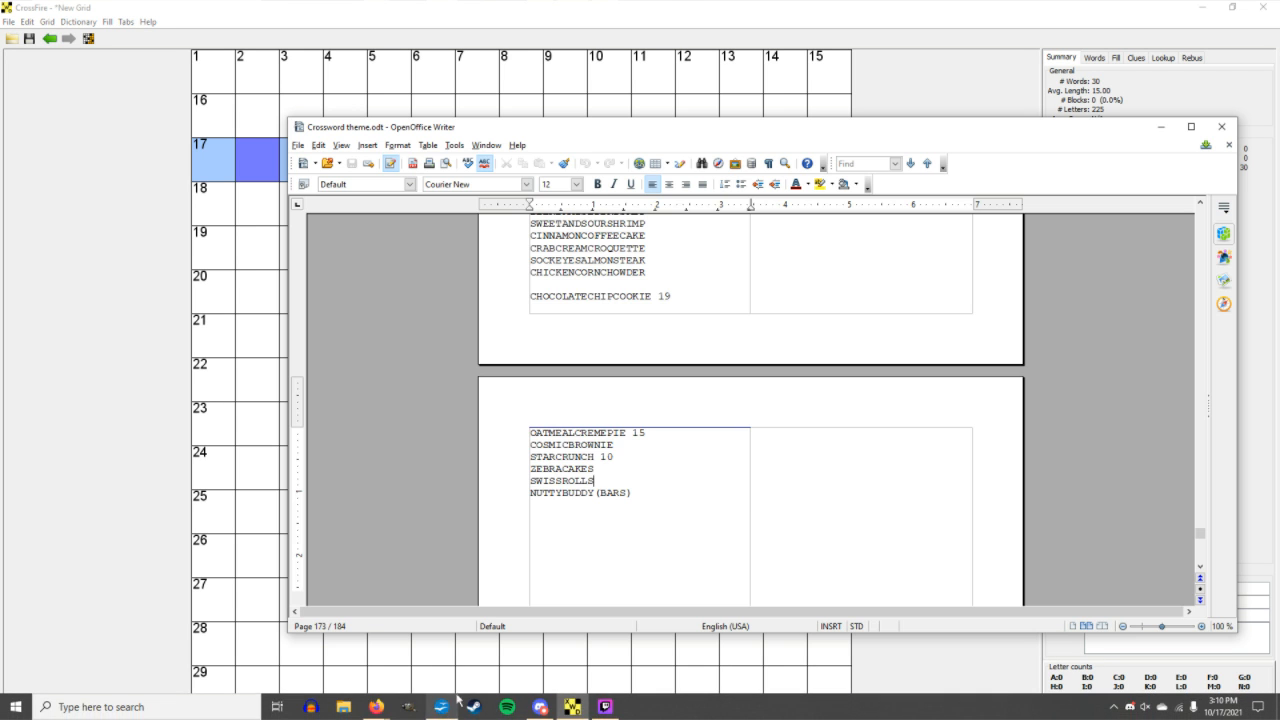
Place the theme document beside the crossword grid and highlight the entries from STARCRUNCH through NUTTYBUDDY
scroll(562, 413, "down", 3)
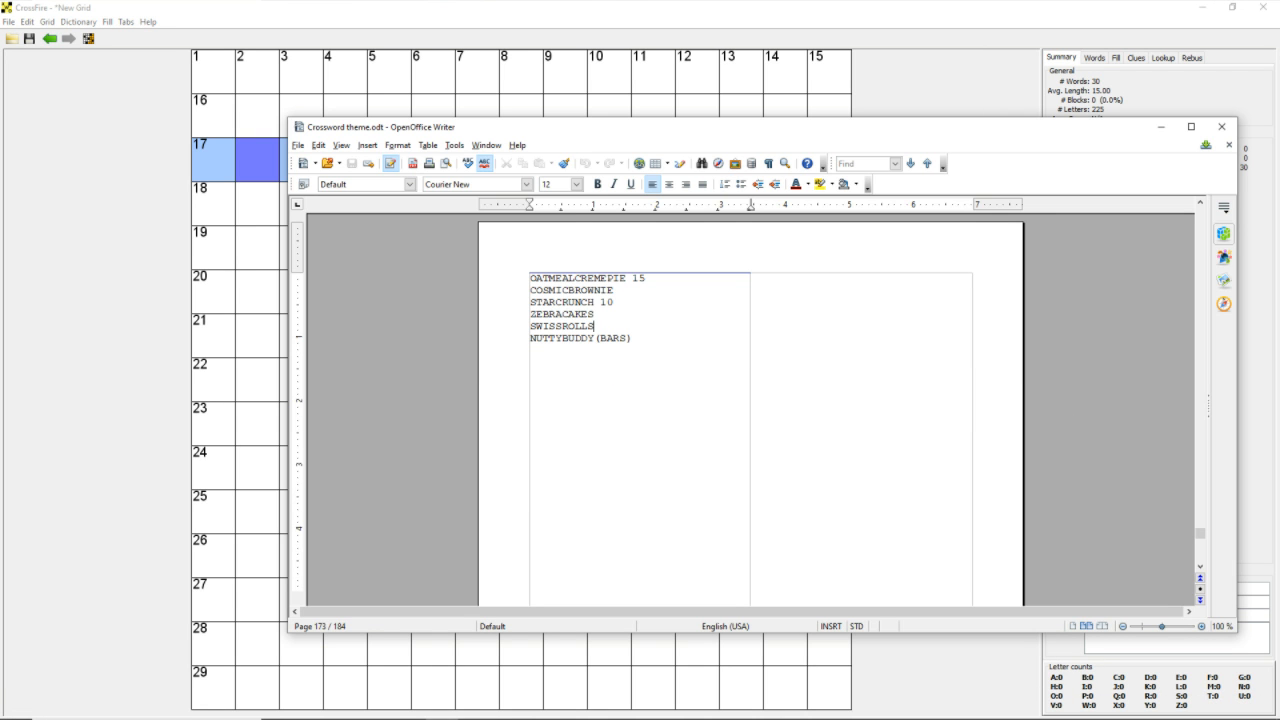
left_click_drag(291, 118, 820, 177)
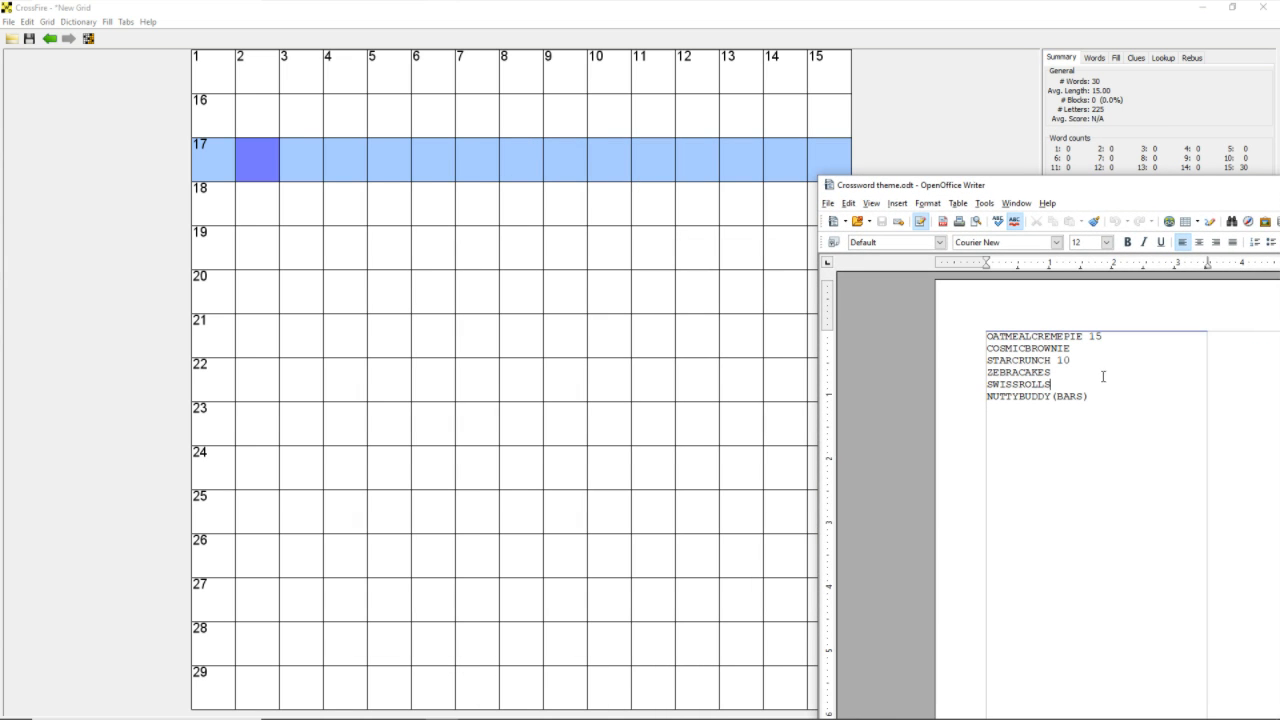
left_click_drag(1103, 377, 988, 359)
left_click(1068, 386)
left_click(1051, 398)
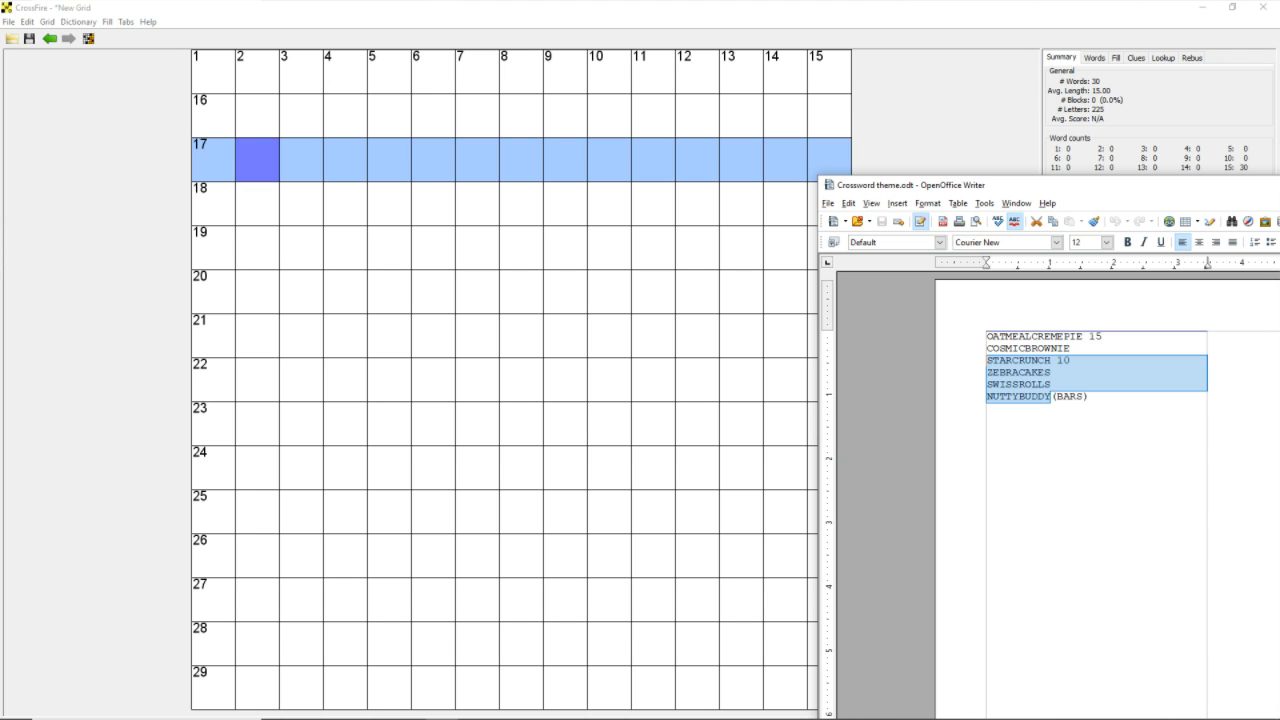
In CrossFire, enter STARCRUNCH from the first square of the third row and black out the square after it plus the two above
left_click(224, 175)
type("STARCRUNCH")
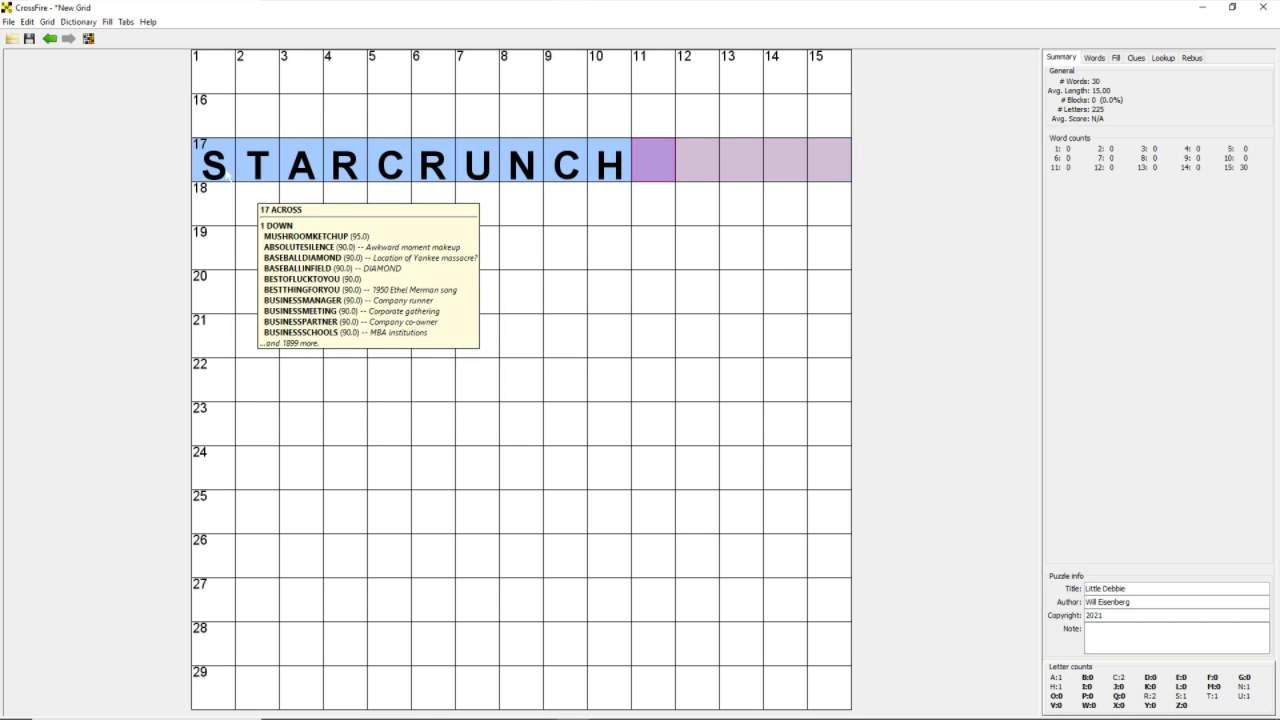
key("period")
key("Left")
key("Up")
key("Up")
key("period")
key("period")
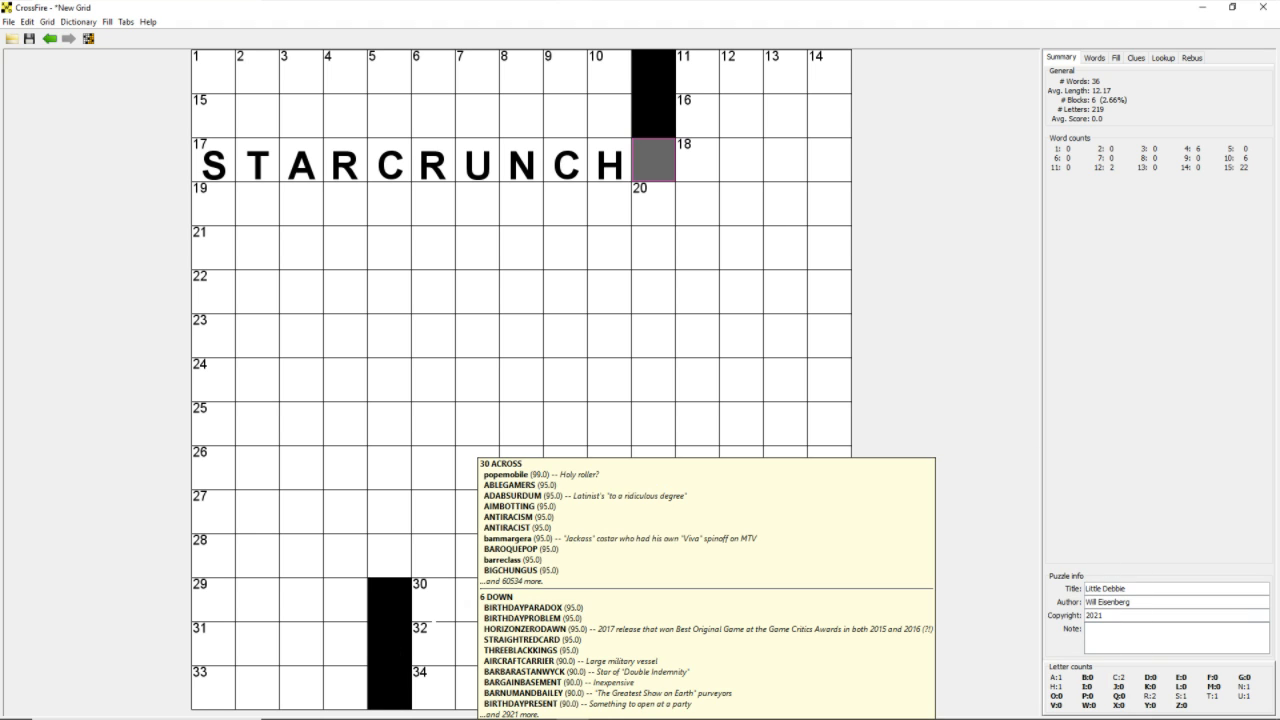
Check the theme list again and enter ZEBRACAKES at 30-Across, in the third row from the grid's bottom
left_click(433, 617)
left_click(433, 617)
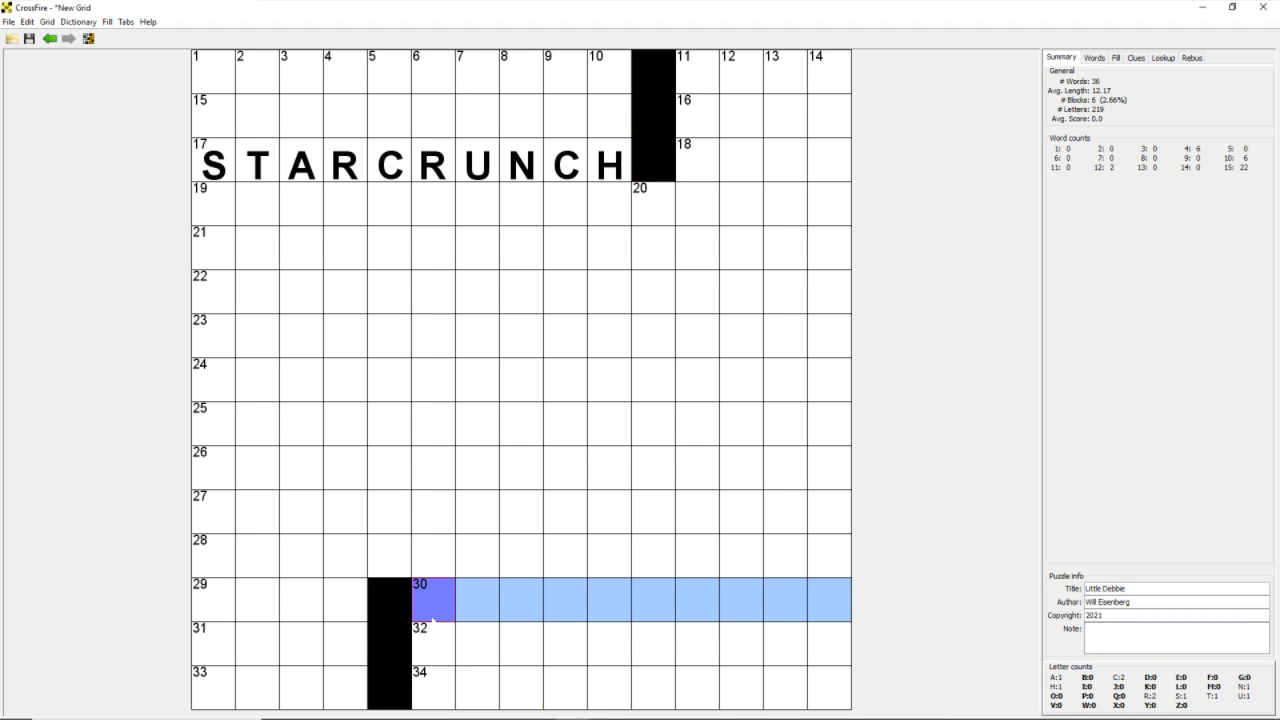
key("alt+Tab")
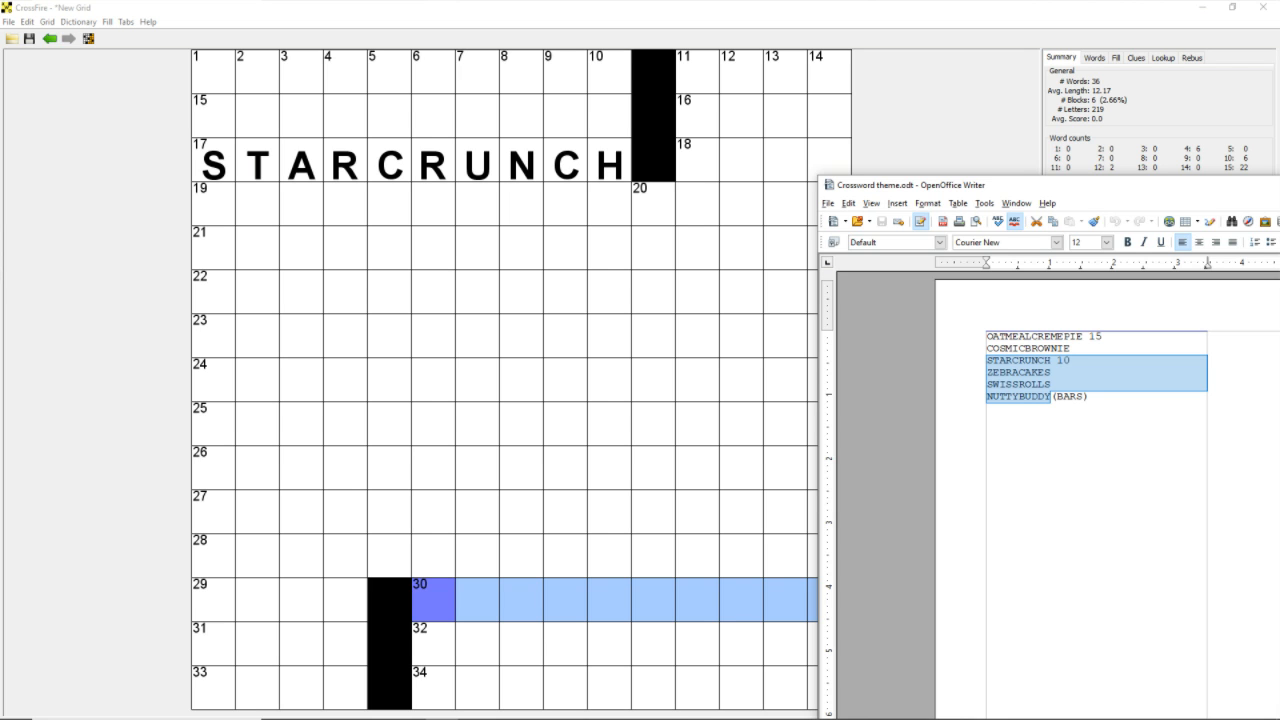
left_click(448, 618)
left_click(448, 618)
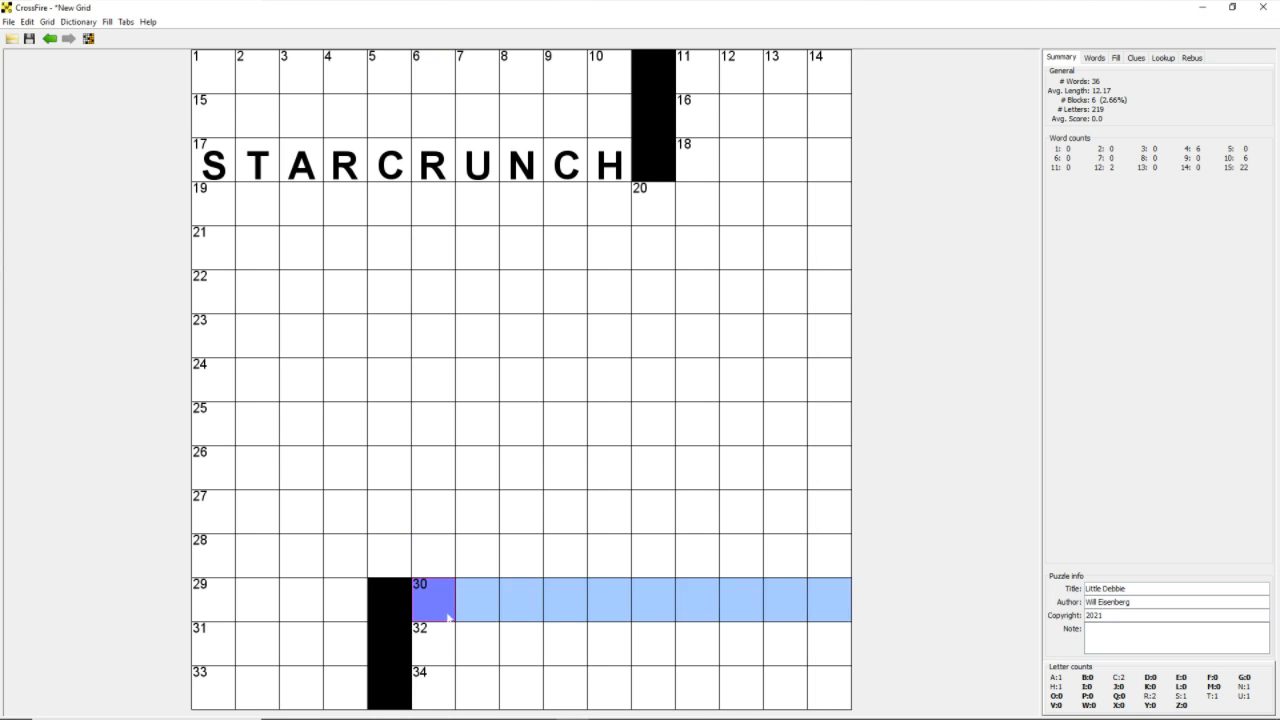
type("zebracakes")
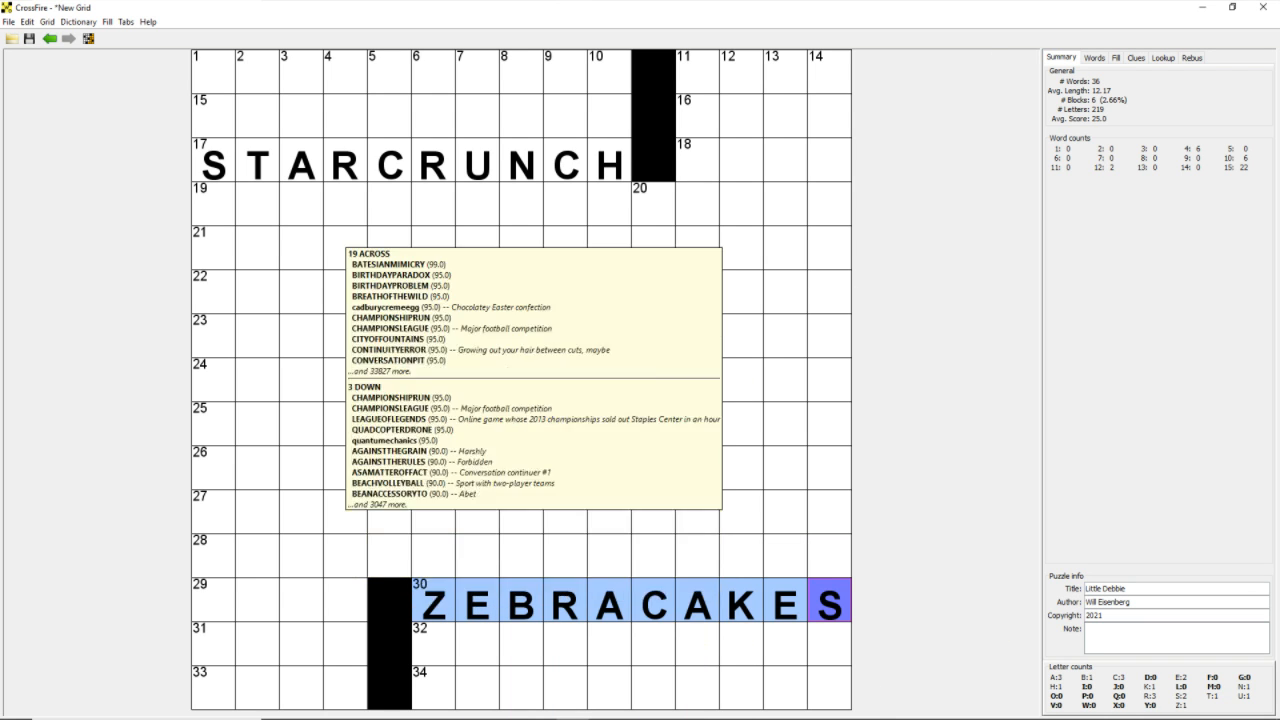
Black out the fifth square of the sixth row and enter SWISSROLLS across the ten squares after it
left_click(270, 252)
left_click(378, 303)
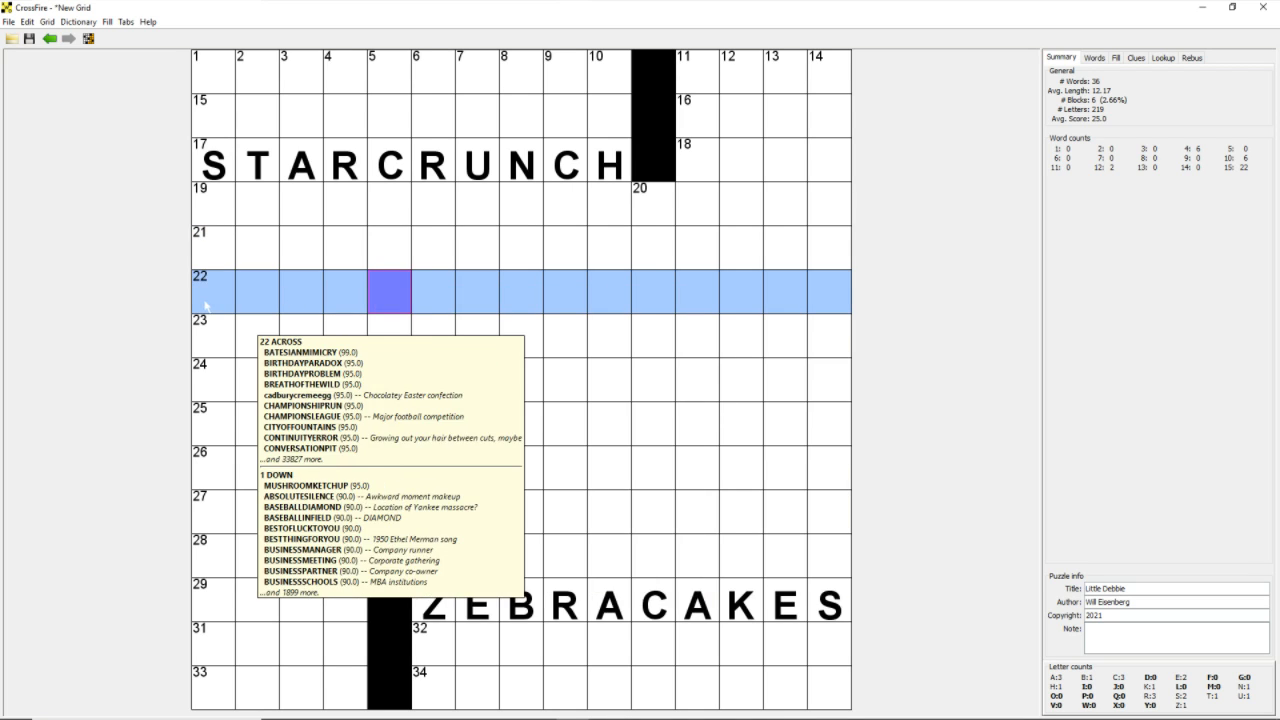
key("period")
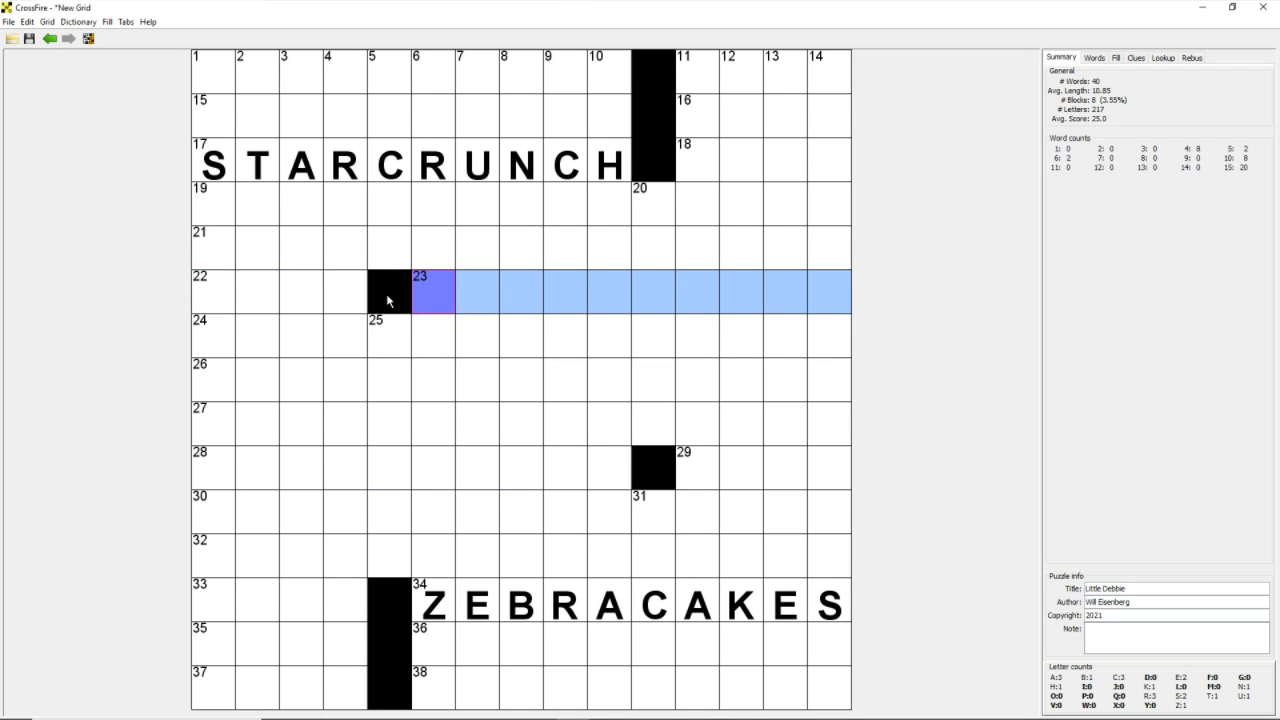
key("alt+Tab")
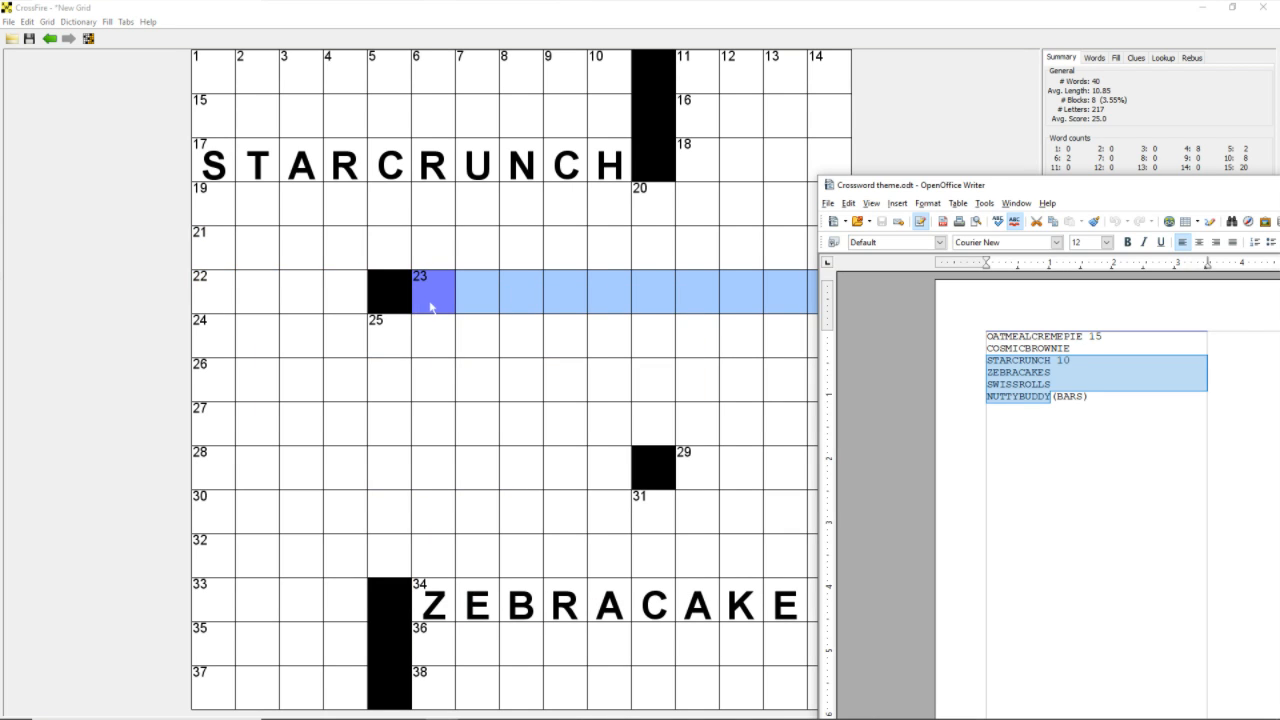
left_click(434, 305)
key("Down")
key("Up")
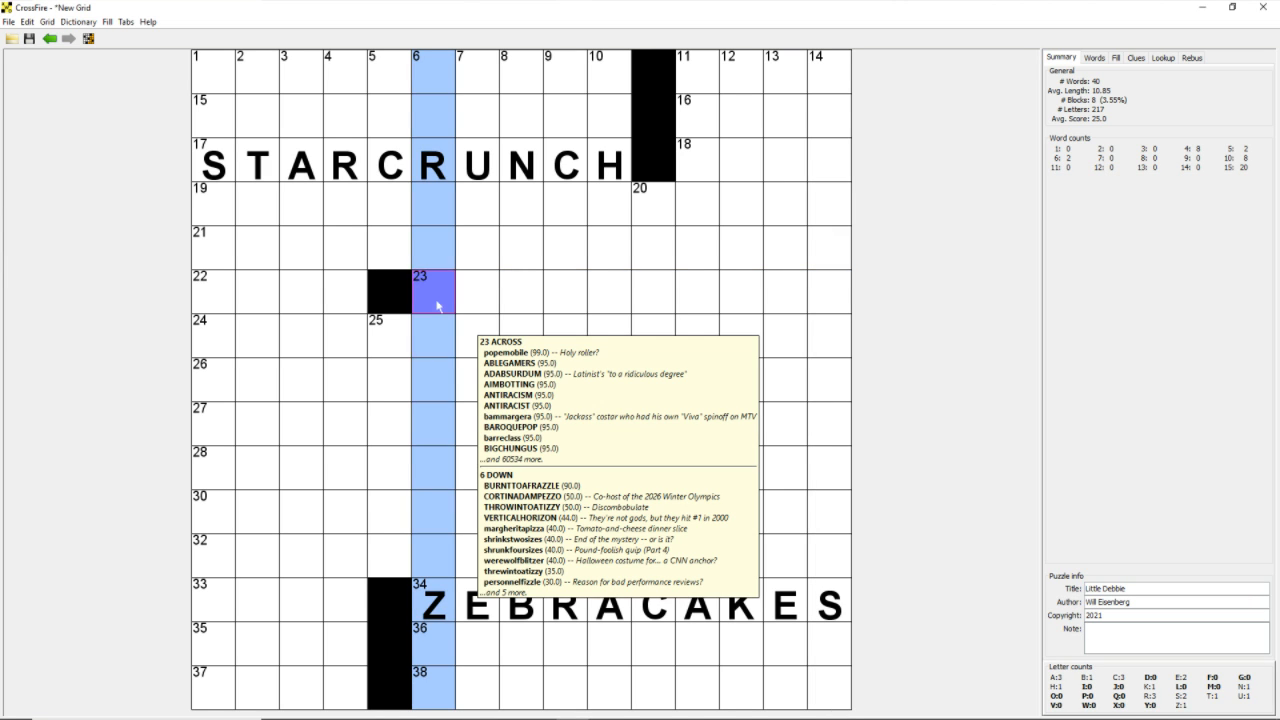
key("Right")
type("SWISSROLLS")
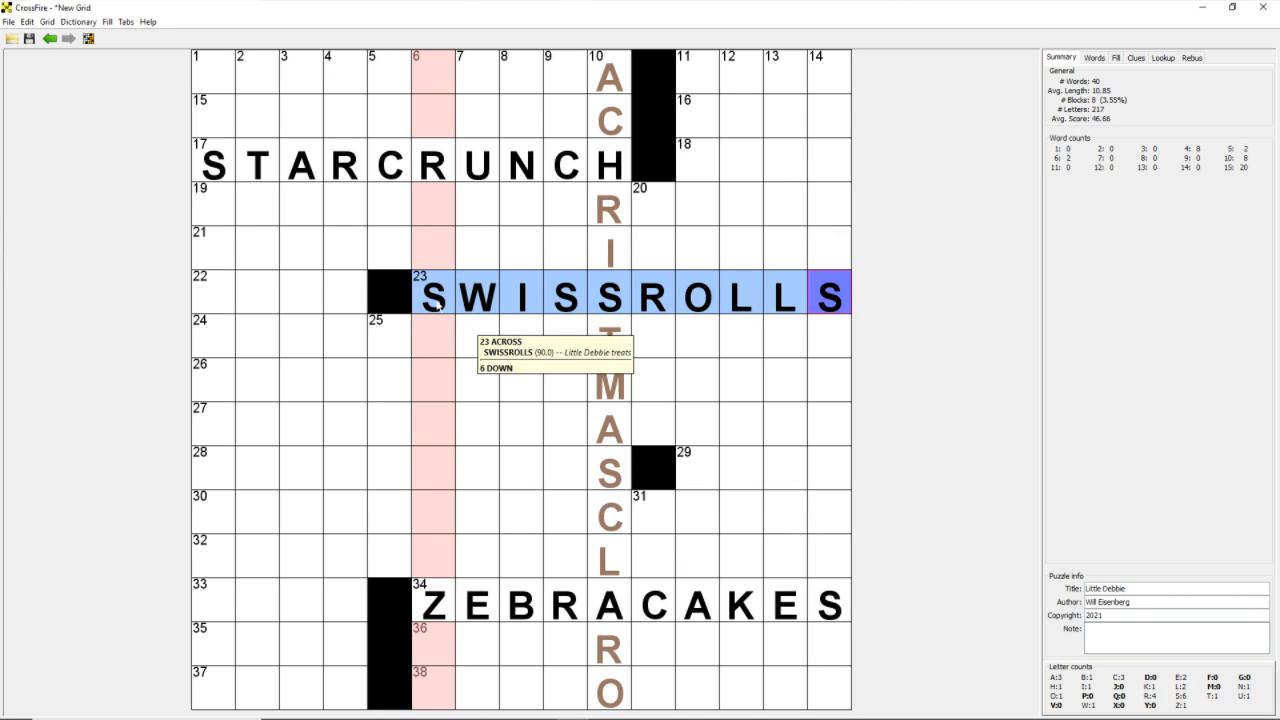
Enter NUTTYBUDDY at 28-Across, from the first square of the tenth row
left_click(217, 470)
type("NUTTY")
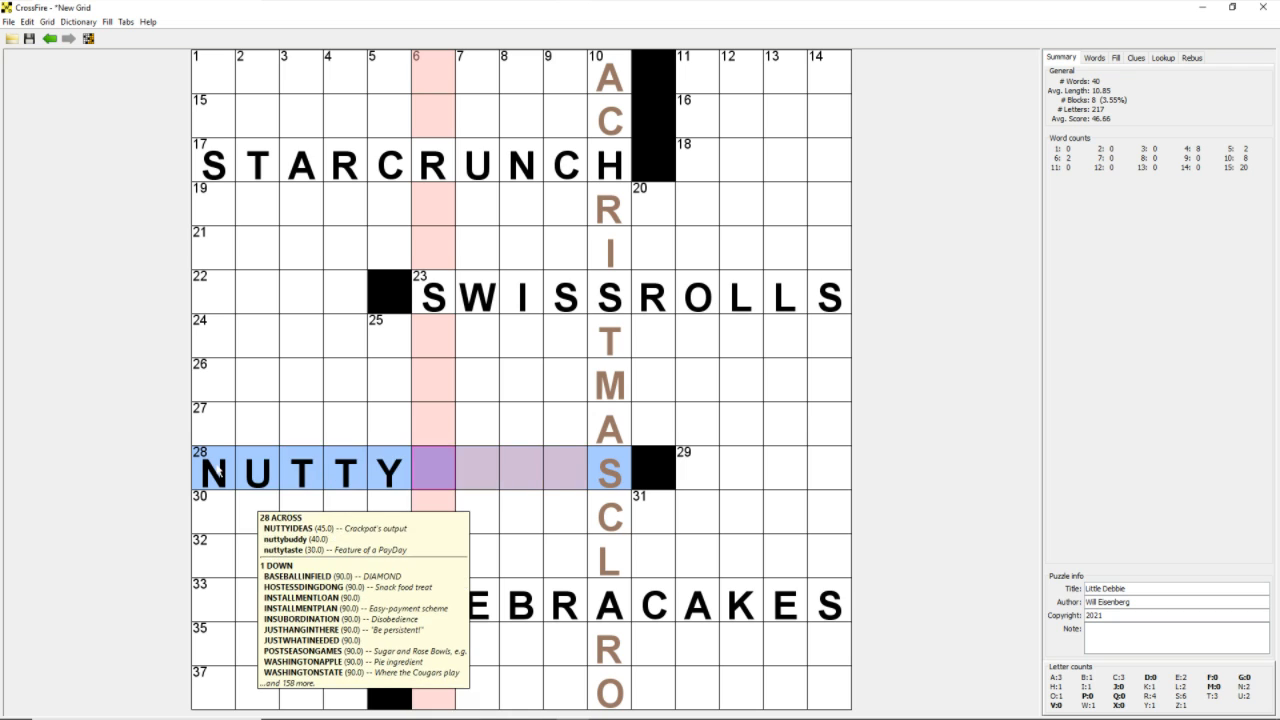
type("BUDDY")
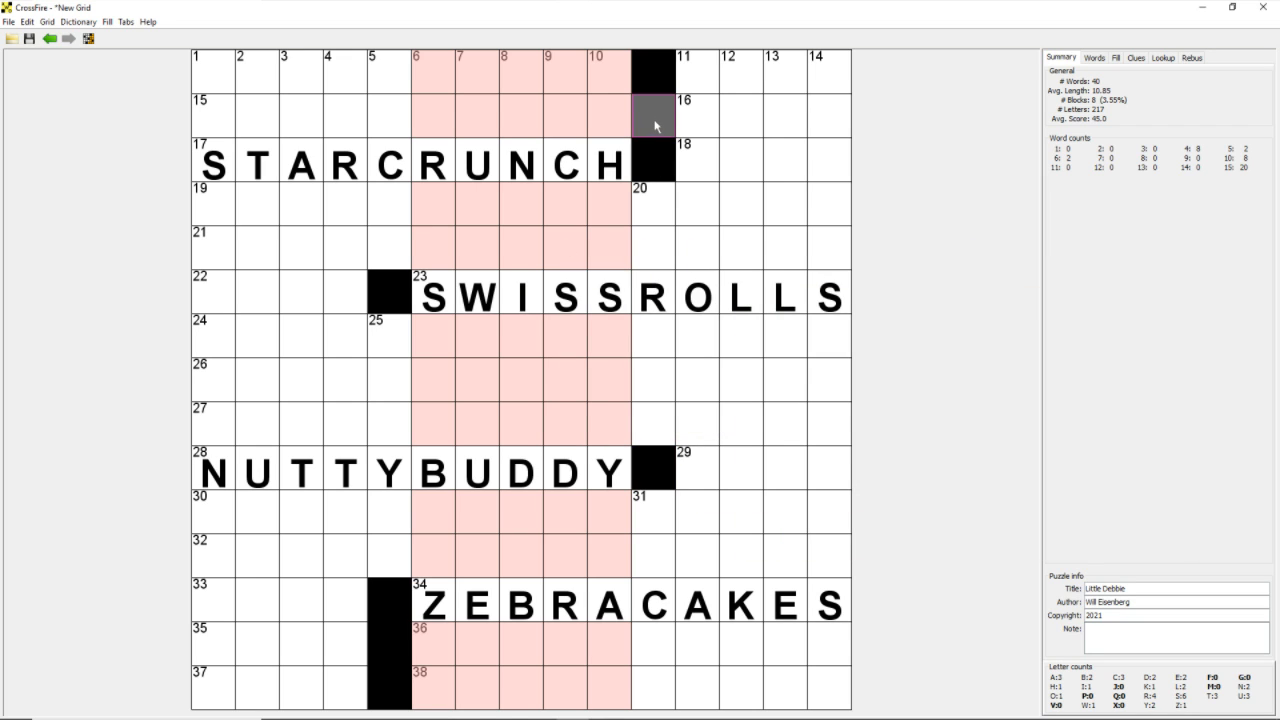
Open the two black squares above the one following STARCRUNCH, and black them out again
left_click(655, 125)
left_click(664, 82)
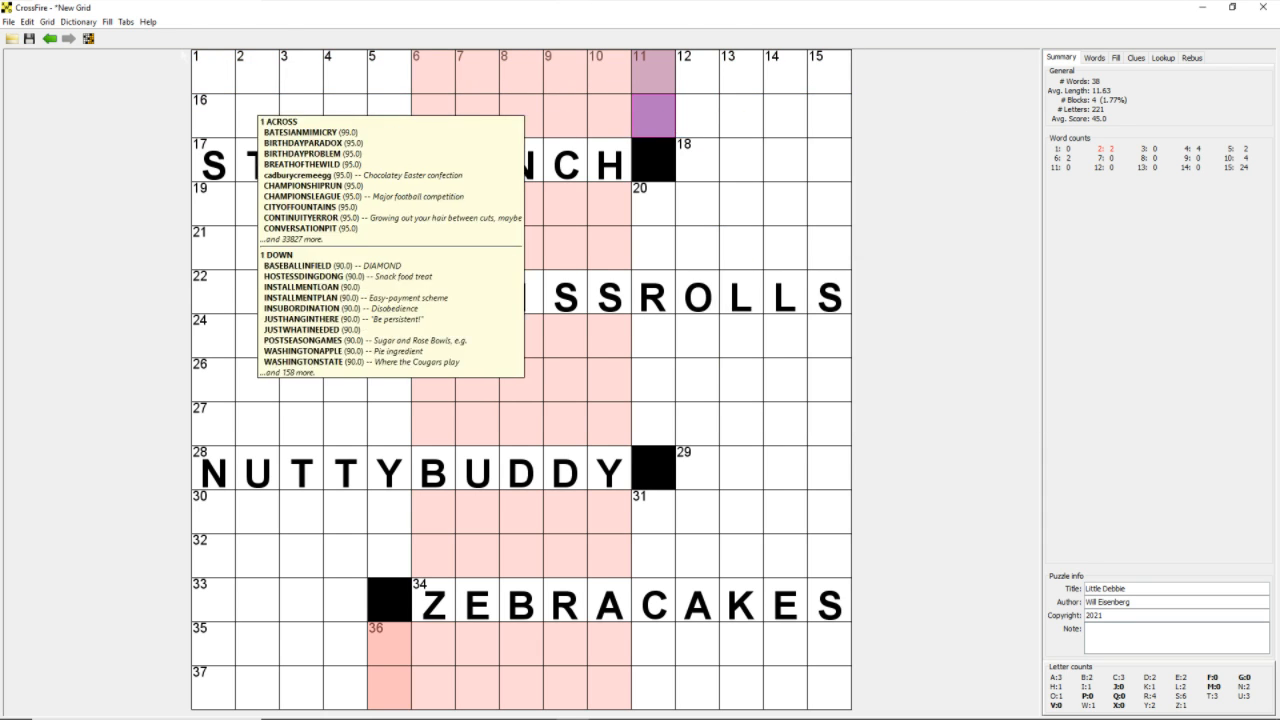
left_click(653, 88)
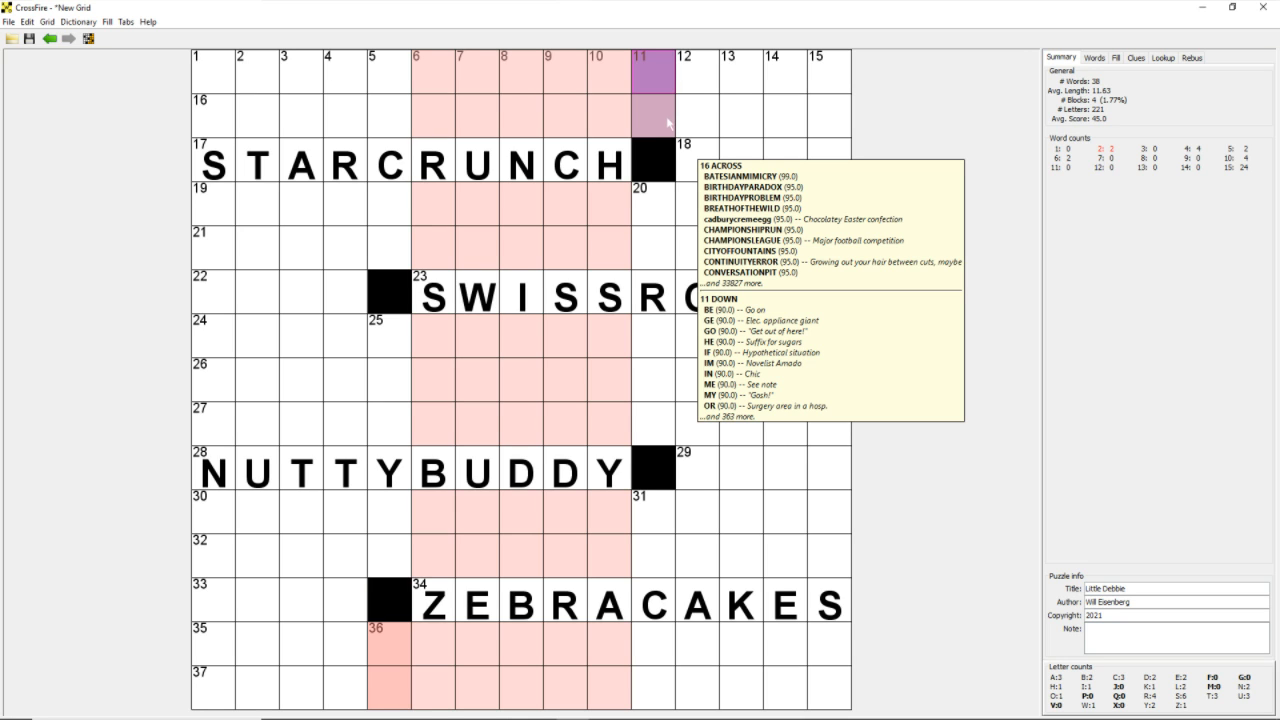
key("period")
key("period")
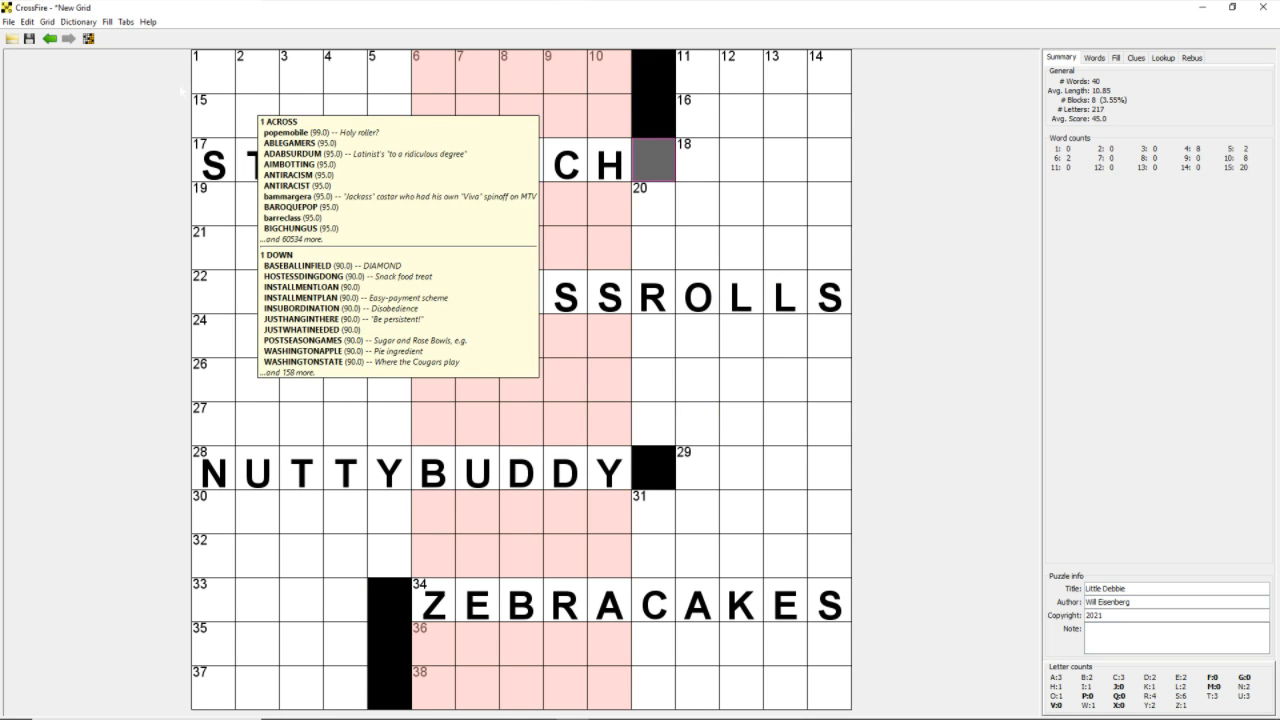
Review the available grid commands, including theme marking, tool-tips, symmetry and unchecked-square reporting
left_click(47, 21)
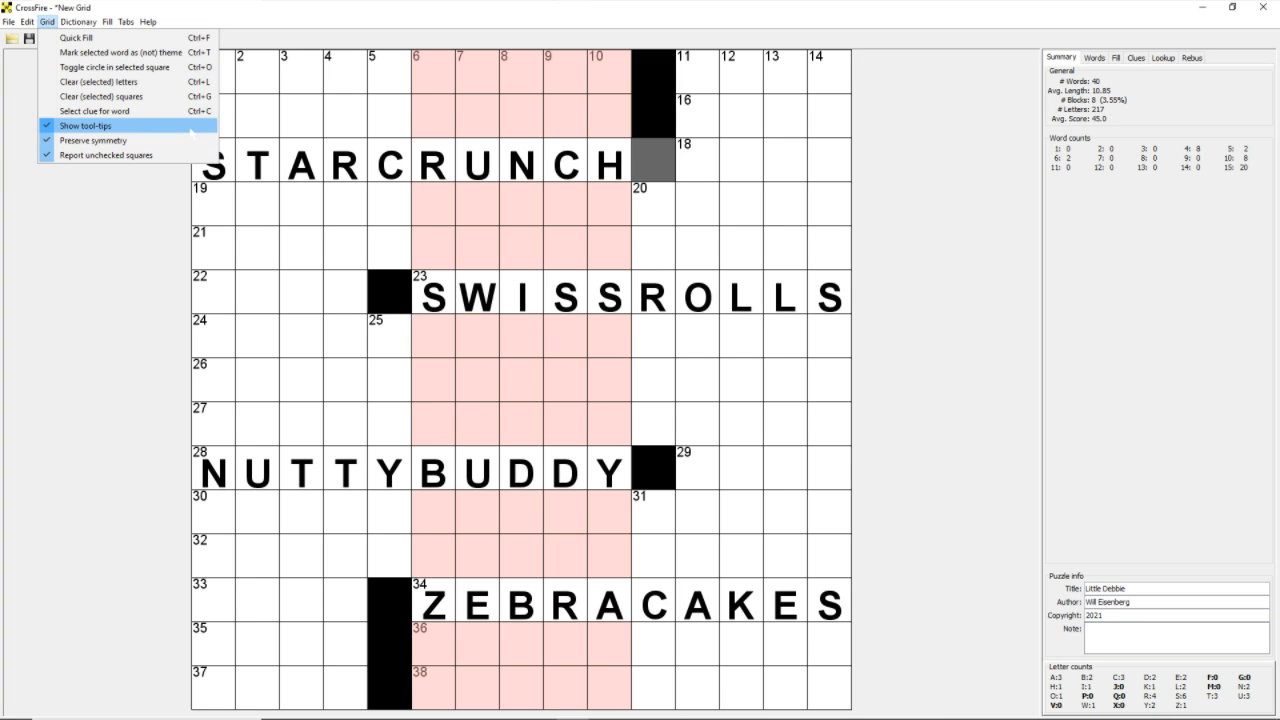
mouse_move(306, 166)
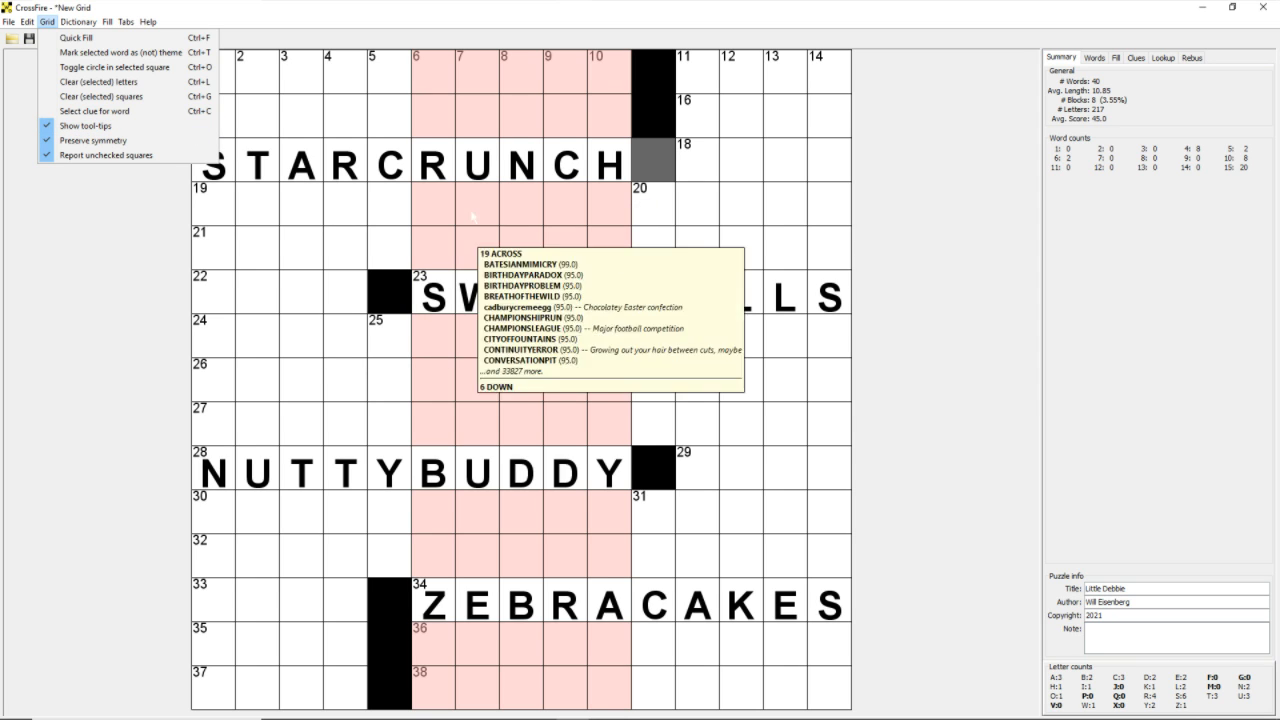
left_click(523, 297)
left_click(523, 297)
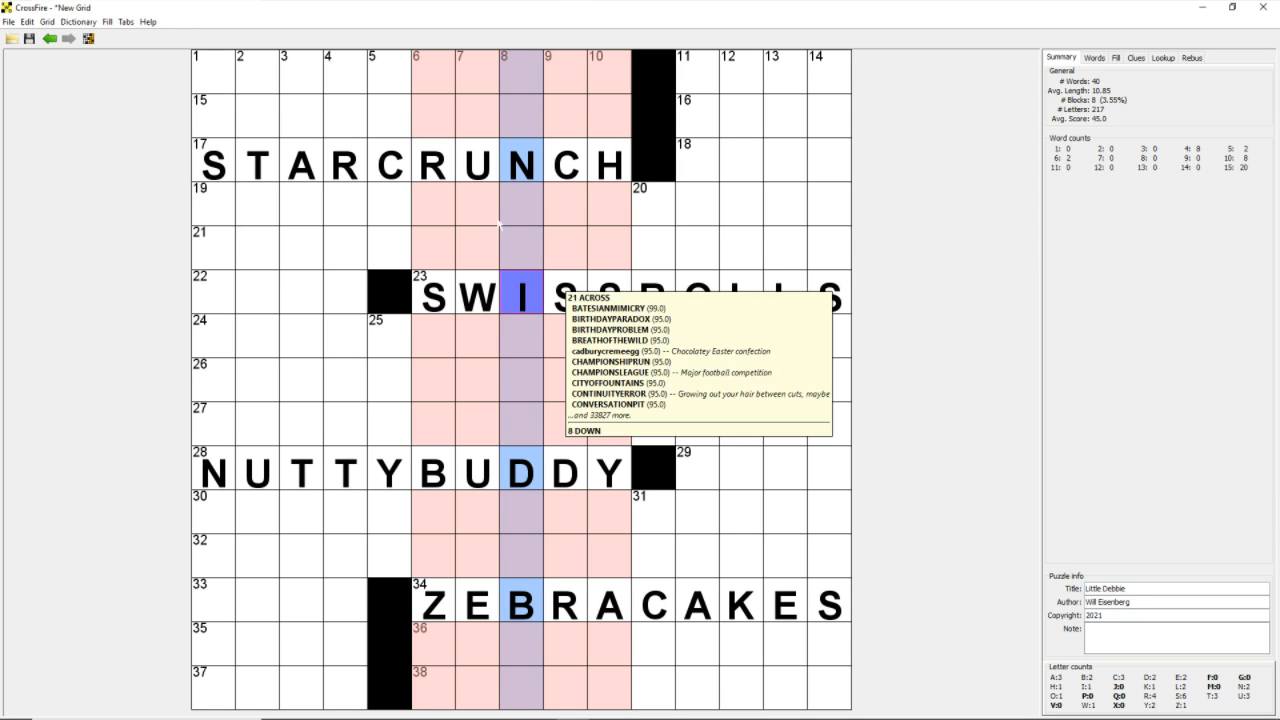
Mark STARCRUNCH, SWISSROLLS, NUTTYBUDDY and ZEBRACAKES as theme words
left_click(521, 160)
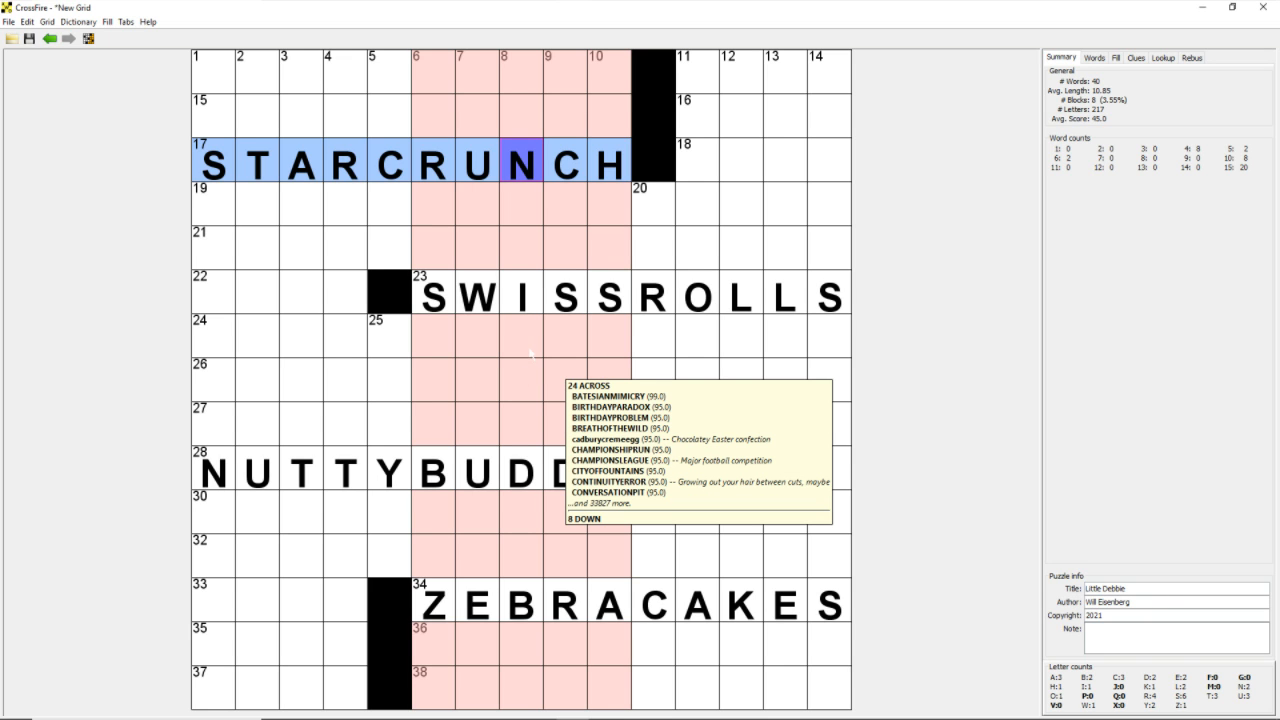
key("ctrl+t")
left_click(523, 293)
key("ctrl+t")
left_click(523, 470)
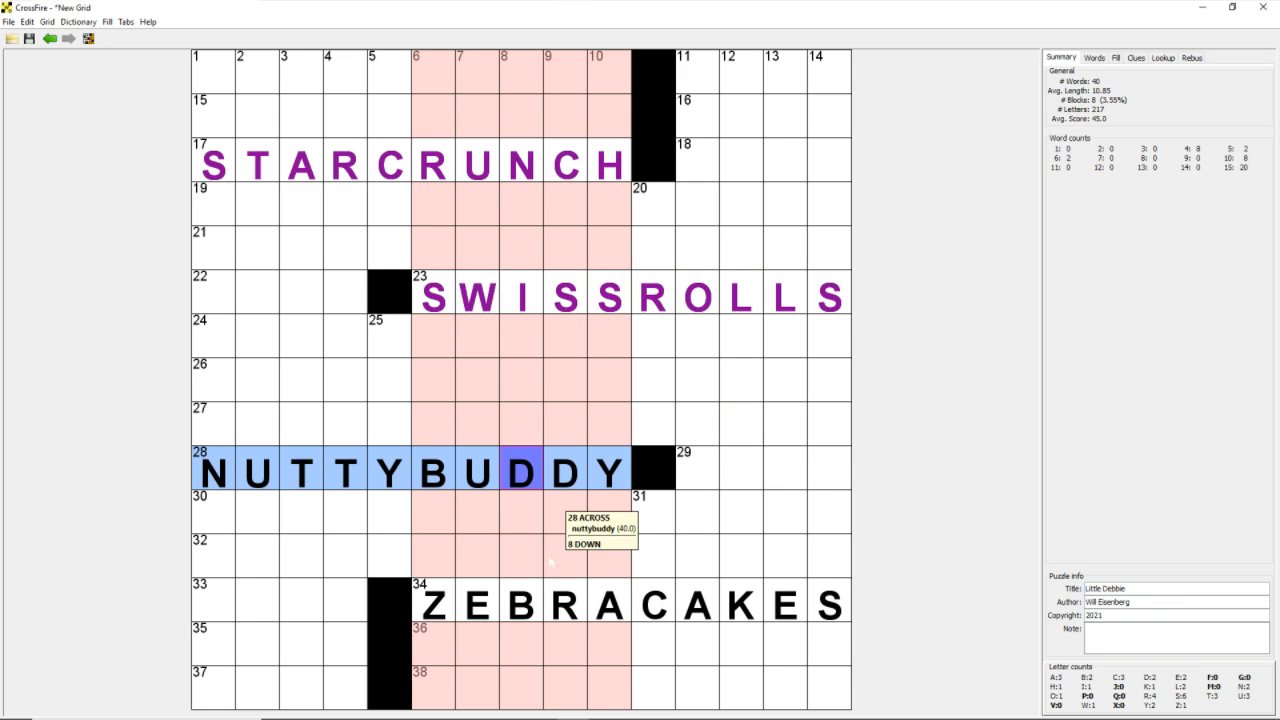
key("ctrl+t")
left_click(565, 603)
key("ctrl+t")
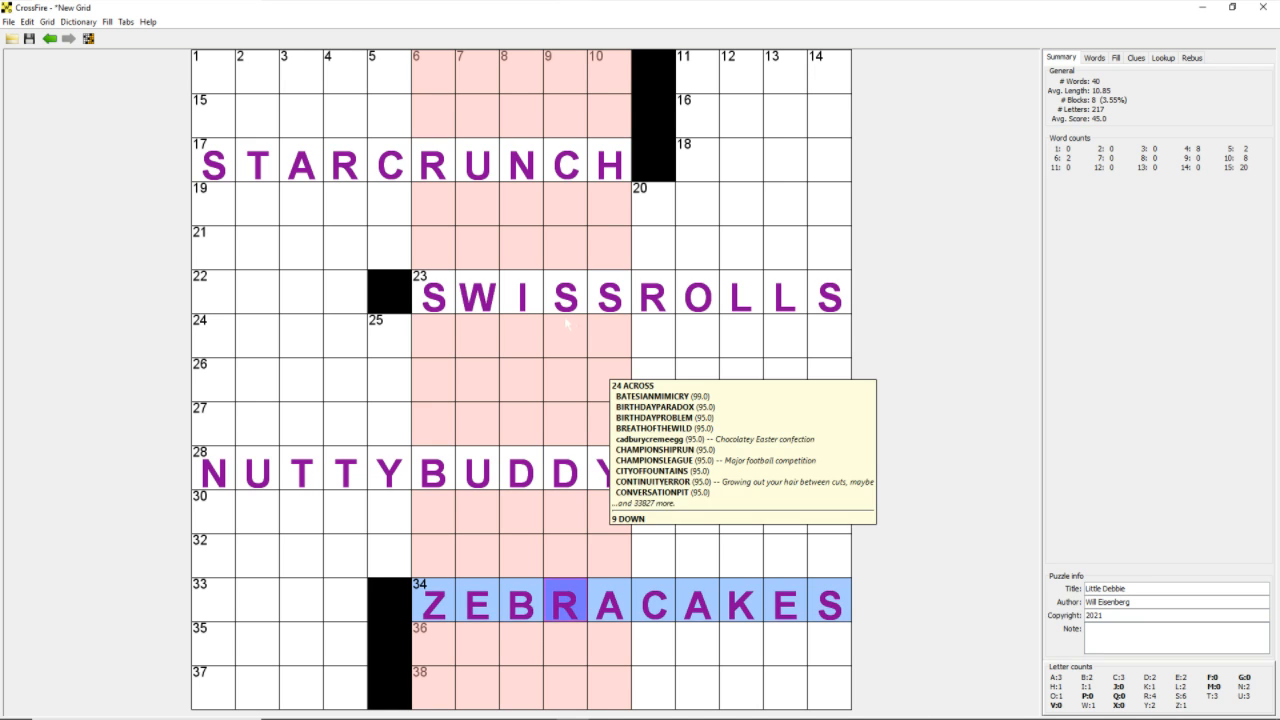
Clear a block of squares three rows high around the letters ISSR of SWISSROLLS, and undo the clearing
left_click(609, 294)
left_click(609, 294)
left_click_drag(653, 333, 525, 240)
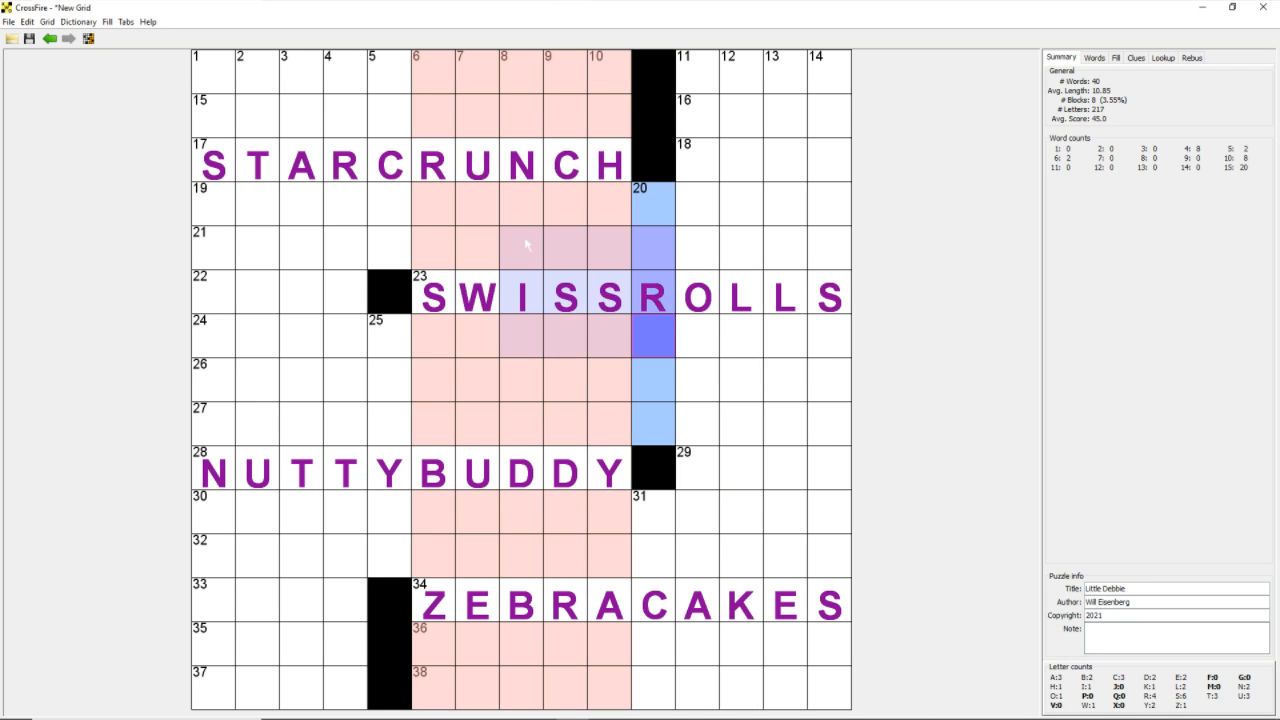
mouse_move(525, 243)
key("Delete")
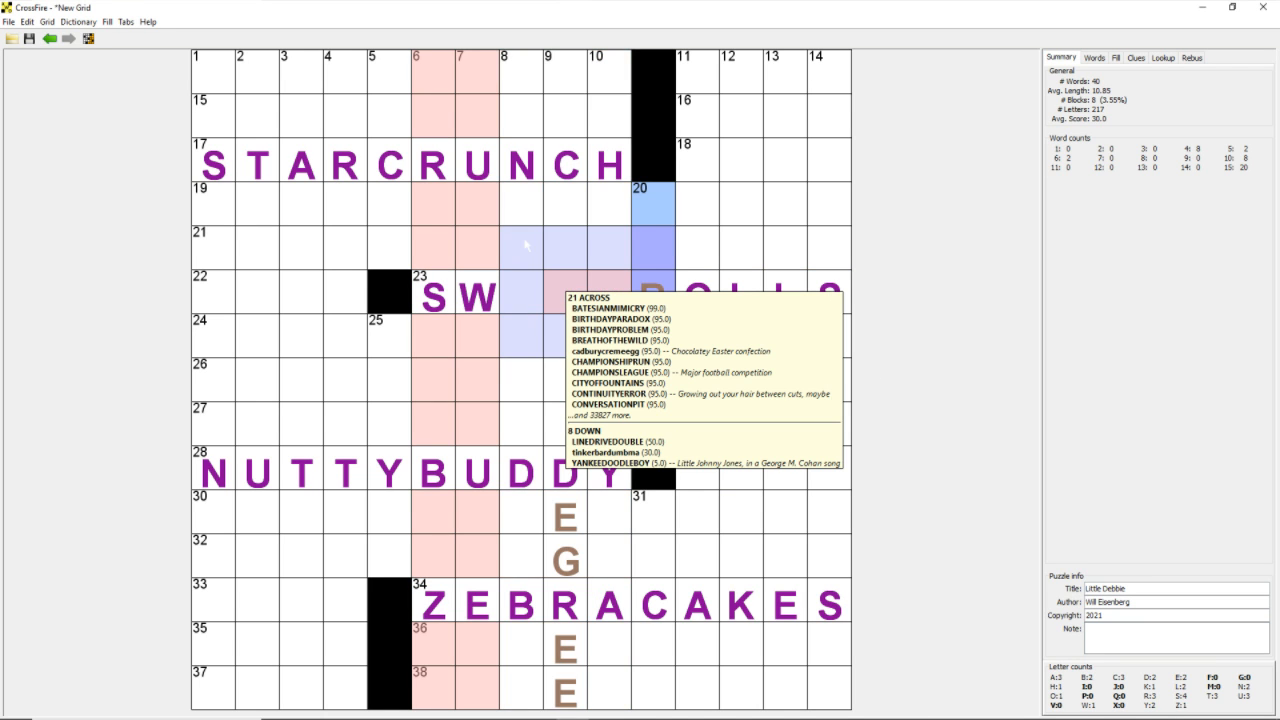
key("ctrl+z")
Clear the letters WISS from SWISSROLLS and undo it, and repeat the clearing and undo once more
left_click(510, 313)
left_click(510, 313)
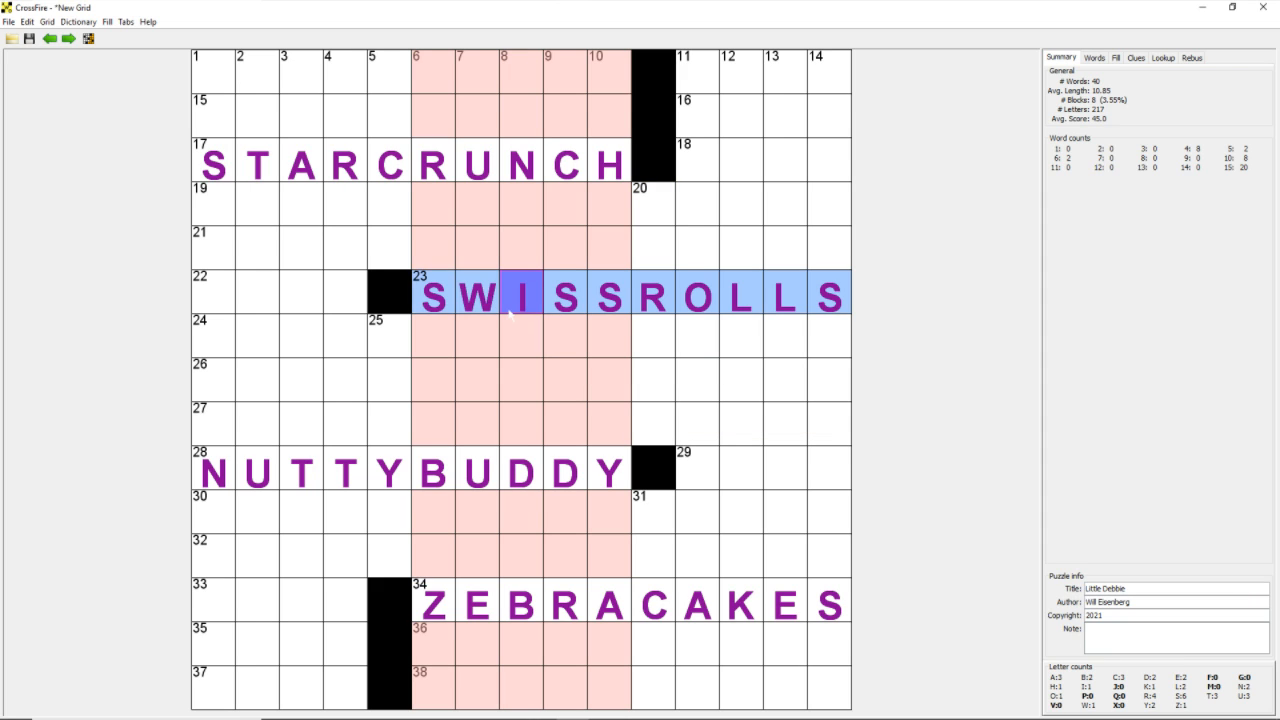
key("Left")
key("Left")
left_click(557, 298)
key("Left")
key("Left")
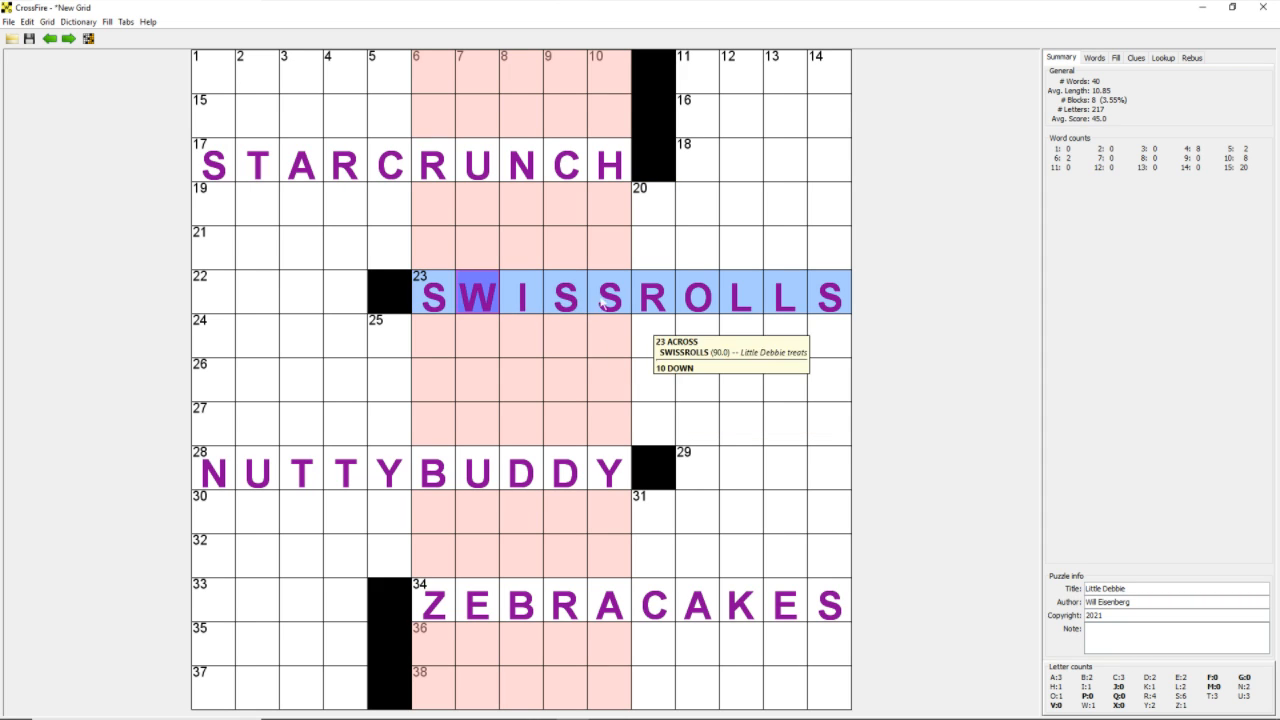
left_click_drag(603, 304, 481, 302)
key("Delete")
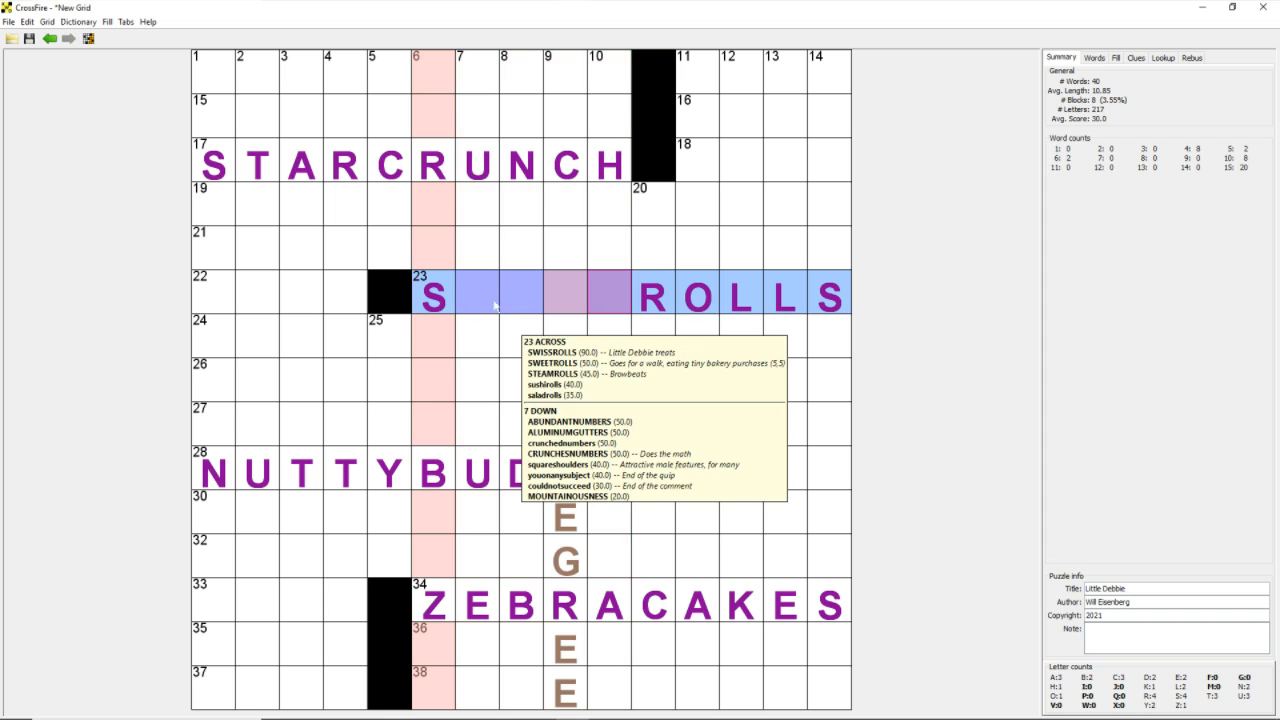
key("ctrl+z")
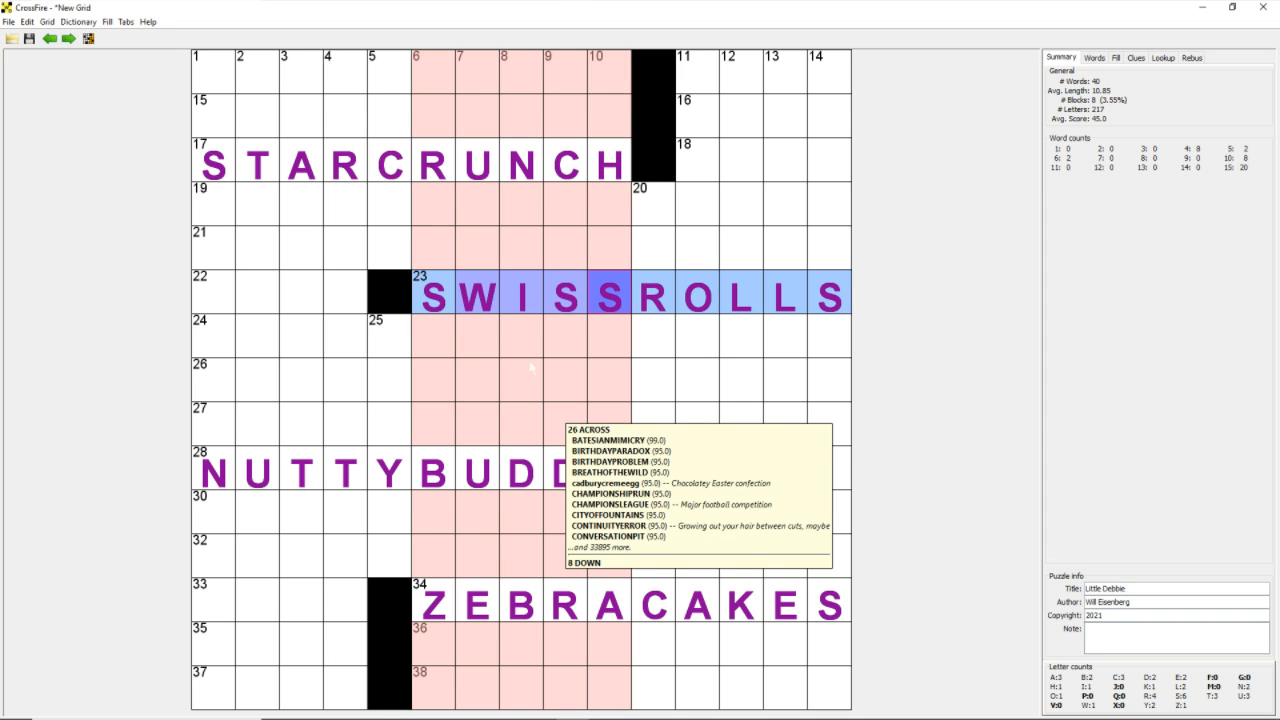
key("Delete")
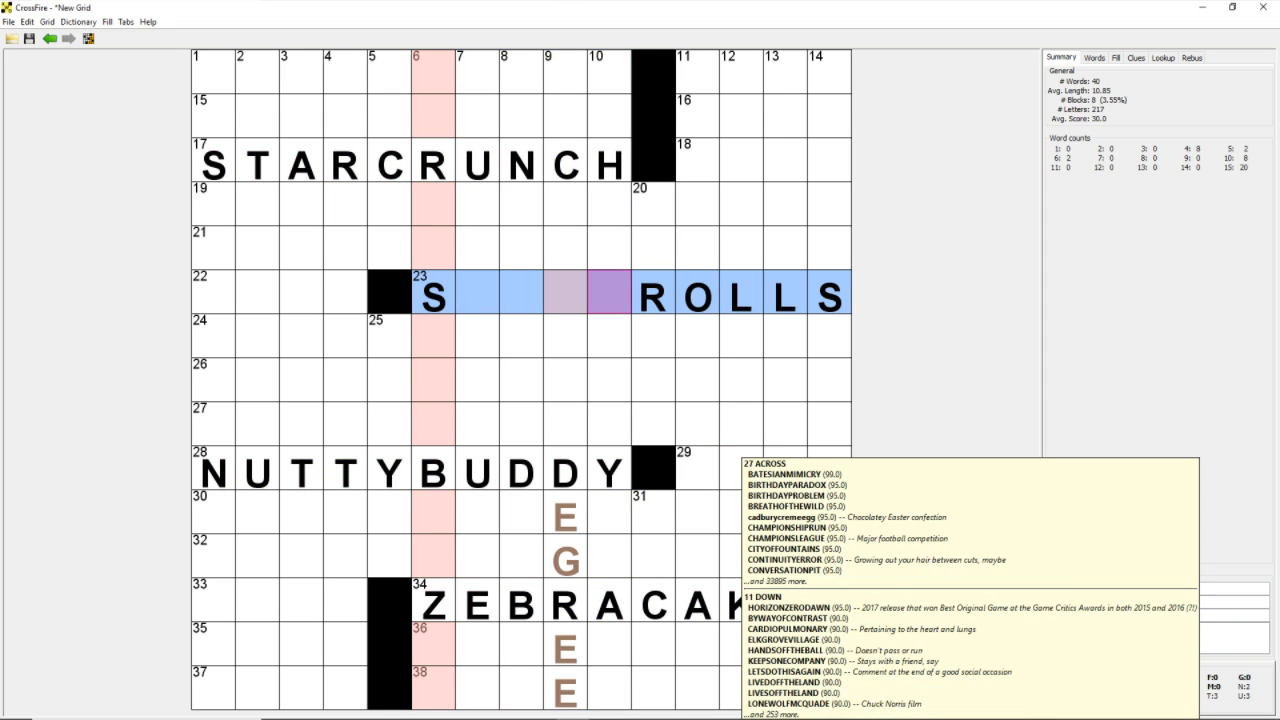
key("ctrl+z")
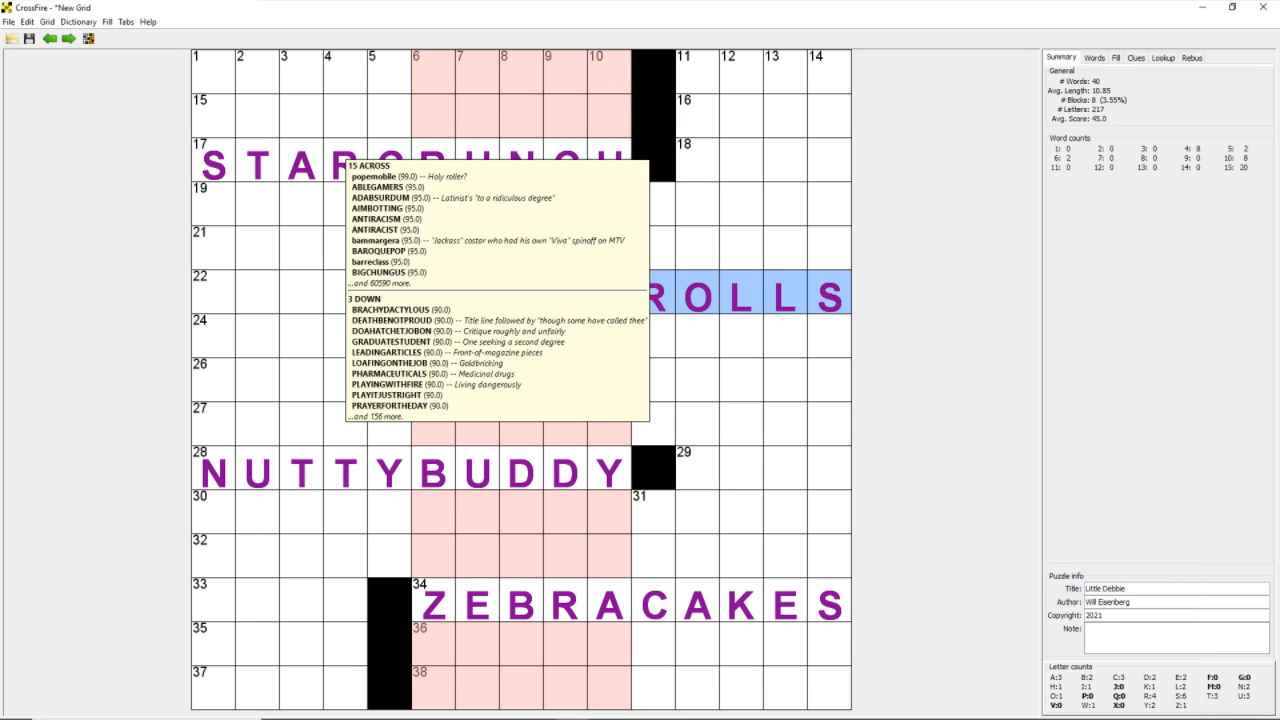
Select the entire grid and clear all its letters and black squares
left_click_drag(213, 70, 830, 690)
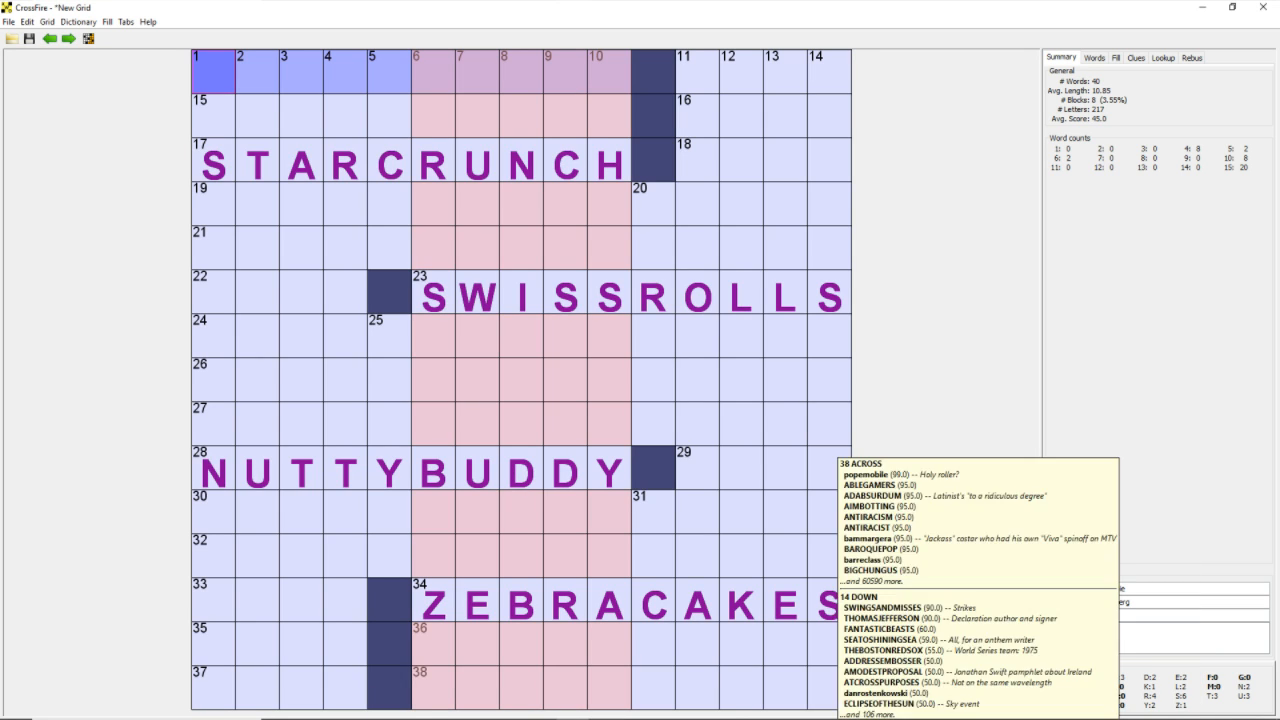
key("Delete")
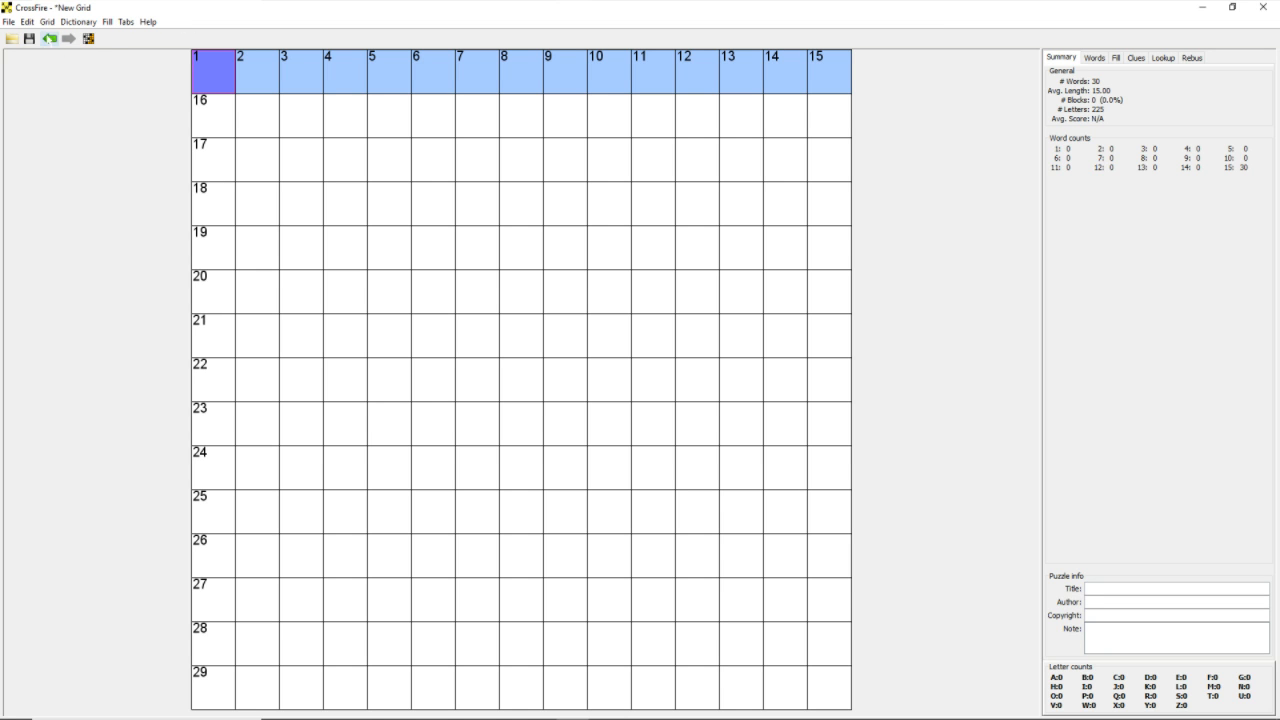
Undo the clearing of the entire grid to bring back its theme words and black squares
left_click(50, 38)
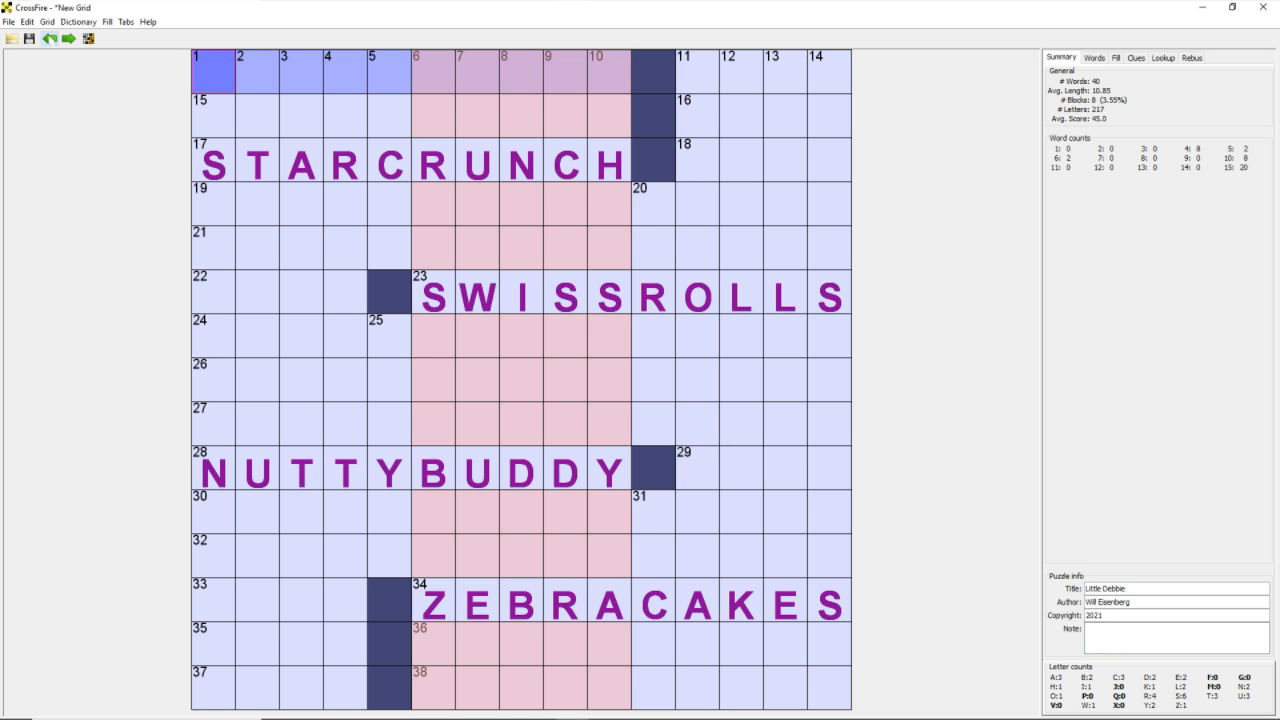
left_click(50, 38)
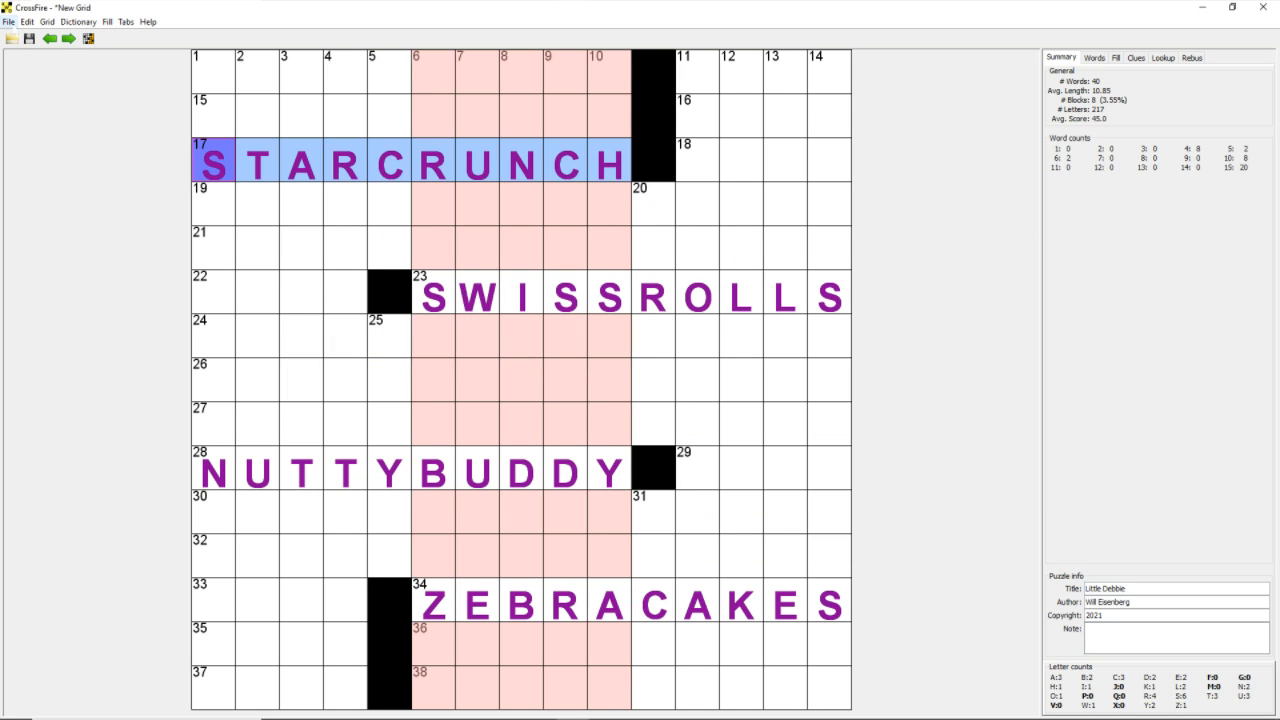
Save the grid in the Puzzles folder as Little-Debbie.cfp
left_click(9, 22)
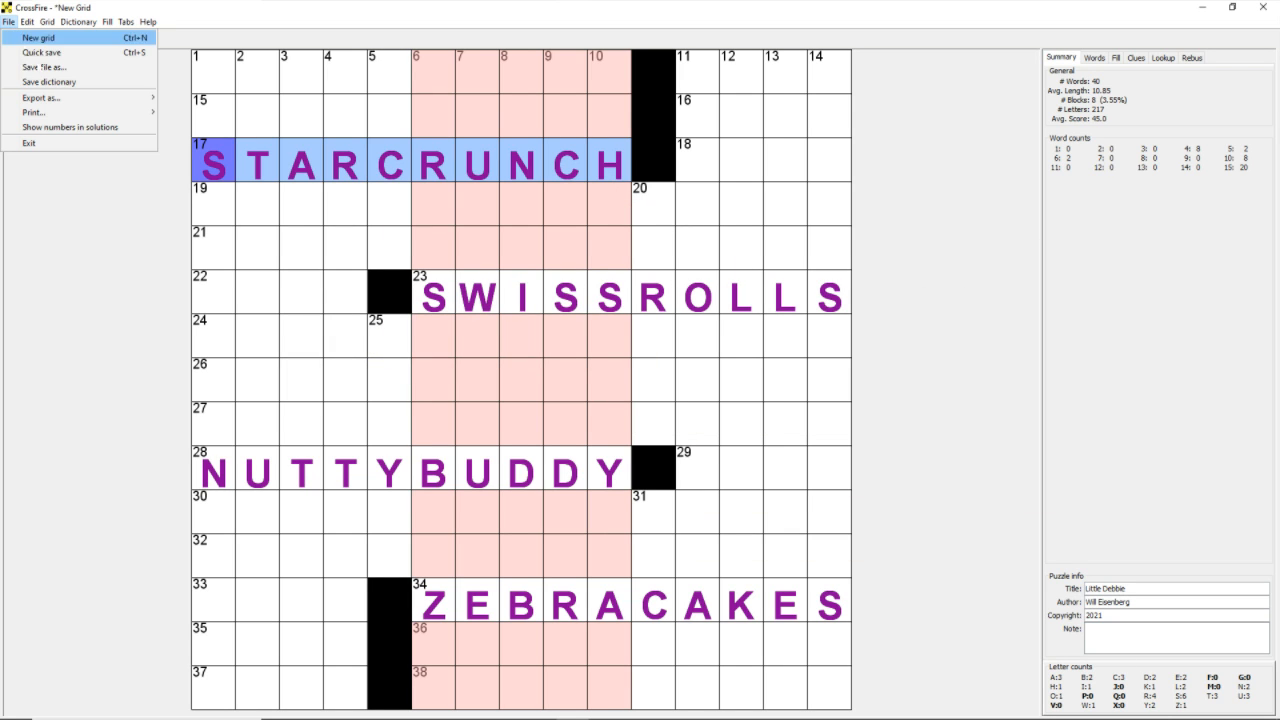
left_click(44, 67)
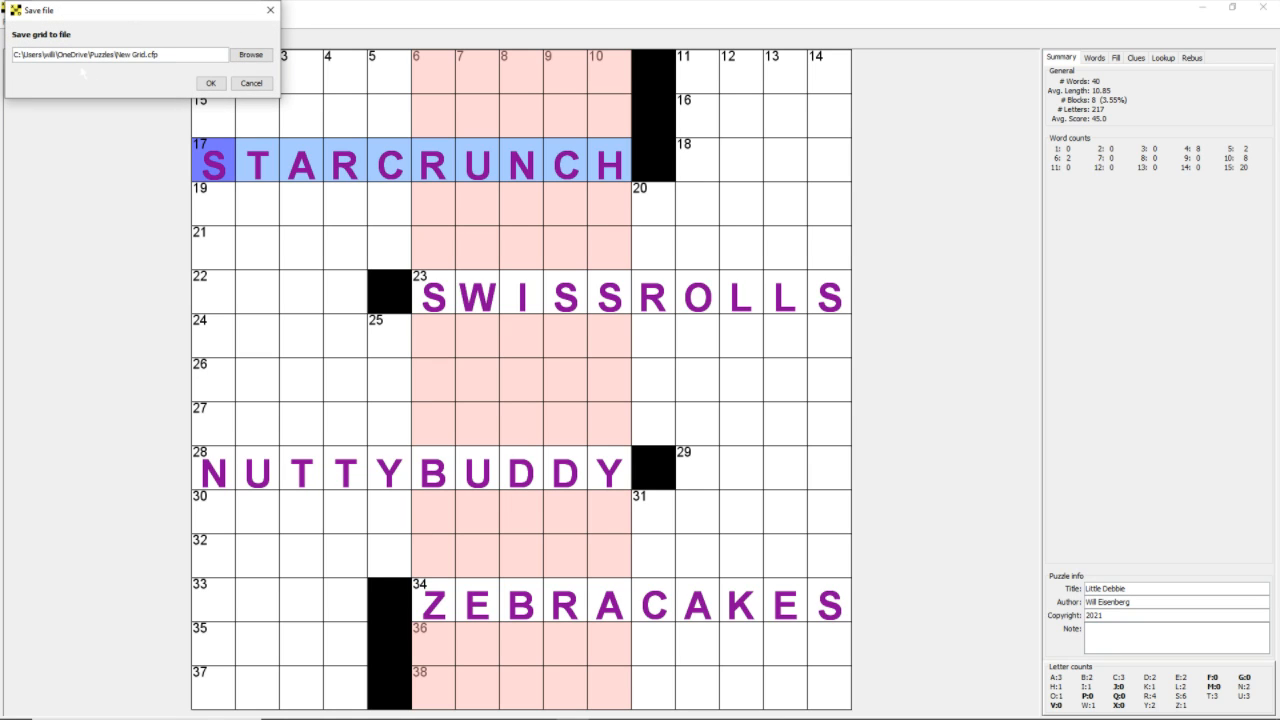
key("BackSpace")
key("BackSpace")
key("BackSpace")
key("BackSpace")
key("BackSpace")
key("BackSpace")
key("BackSpace")
key("BackSpace")
type("Little-Debbie")
left_click(210, 83)
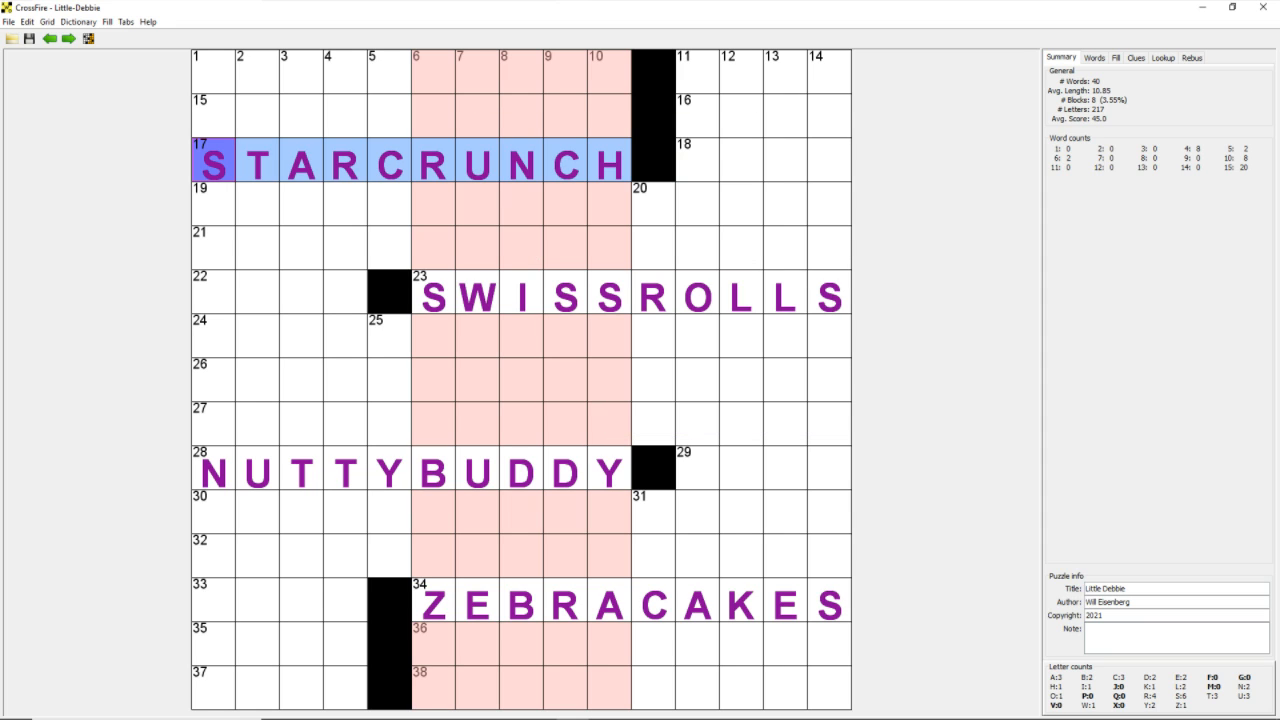
Review the folder and file name used for saving the grid, without saving it again
left_click(8, 21)
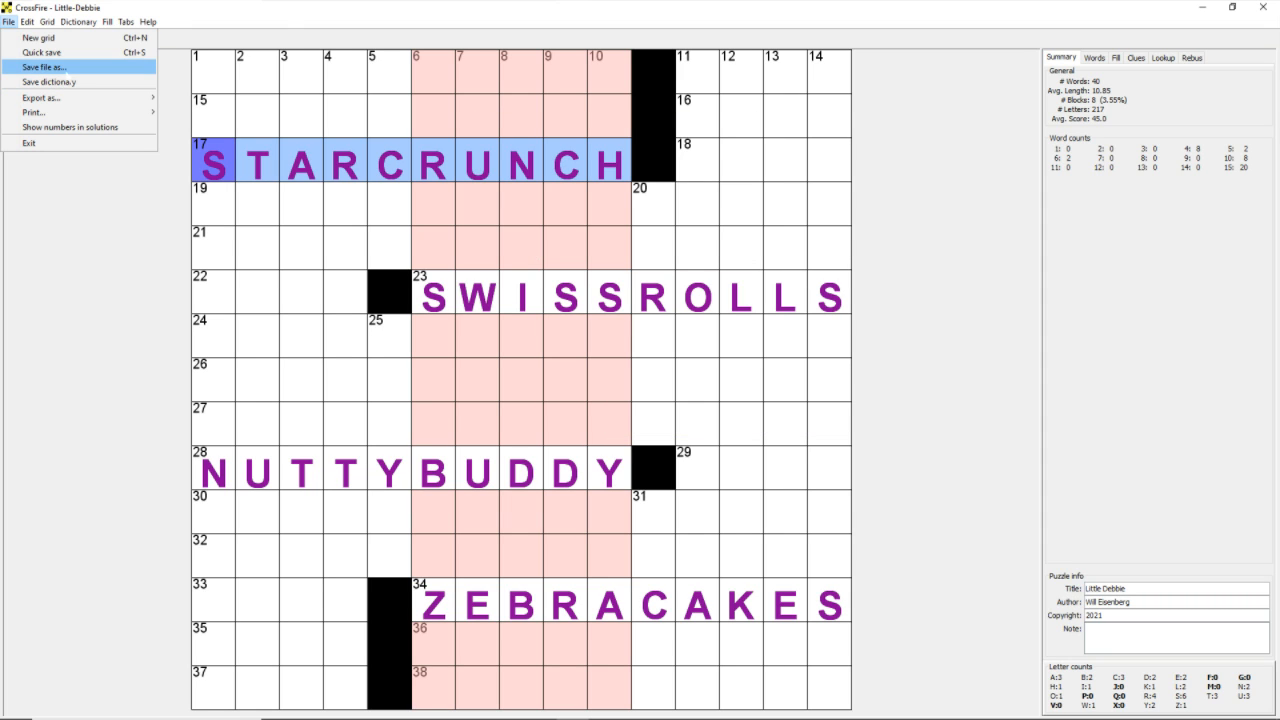
left_click(60, 67)
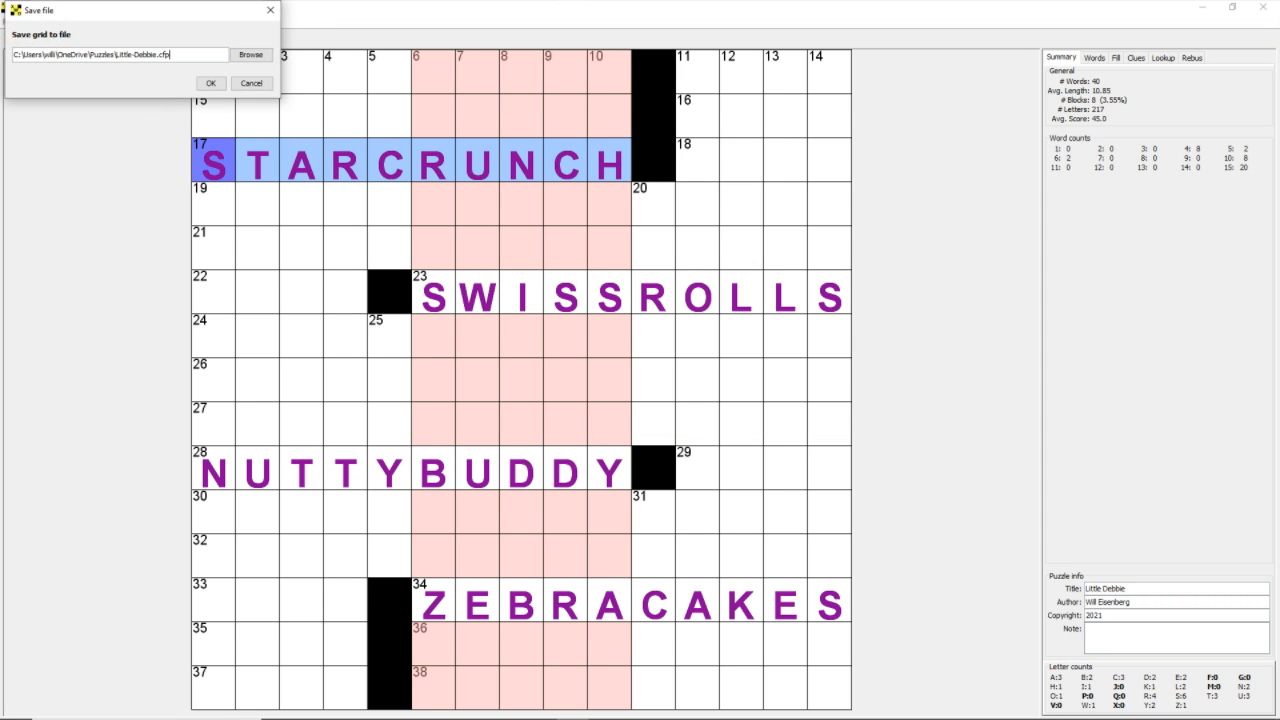
left_click(251, 83)
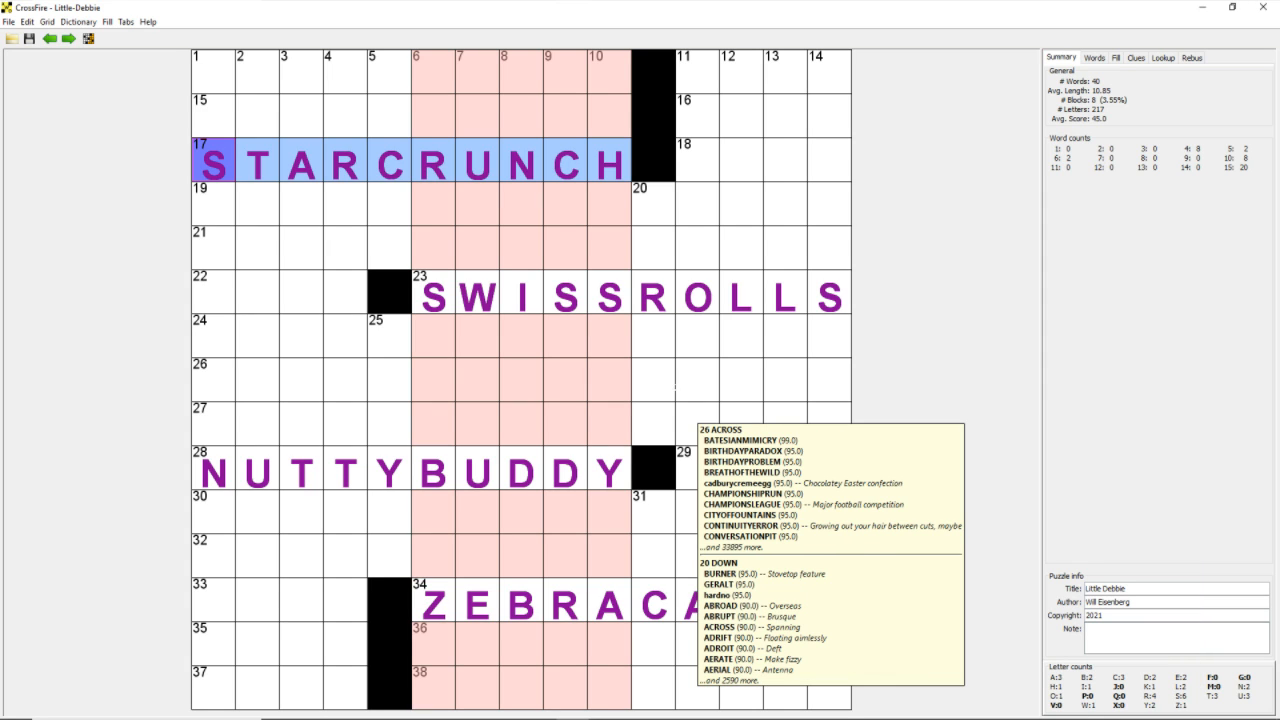
Show the list of words matching 20 Down, move it clear of the entry, look through it and close it
left_click(670, 243)
left_click(670, 243)
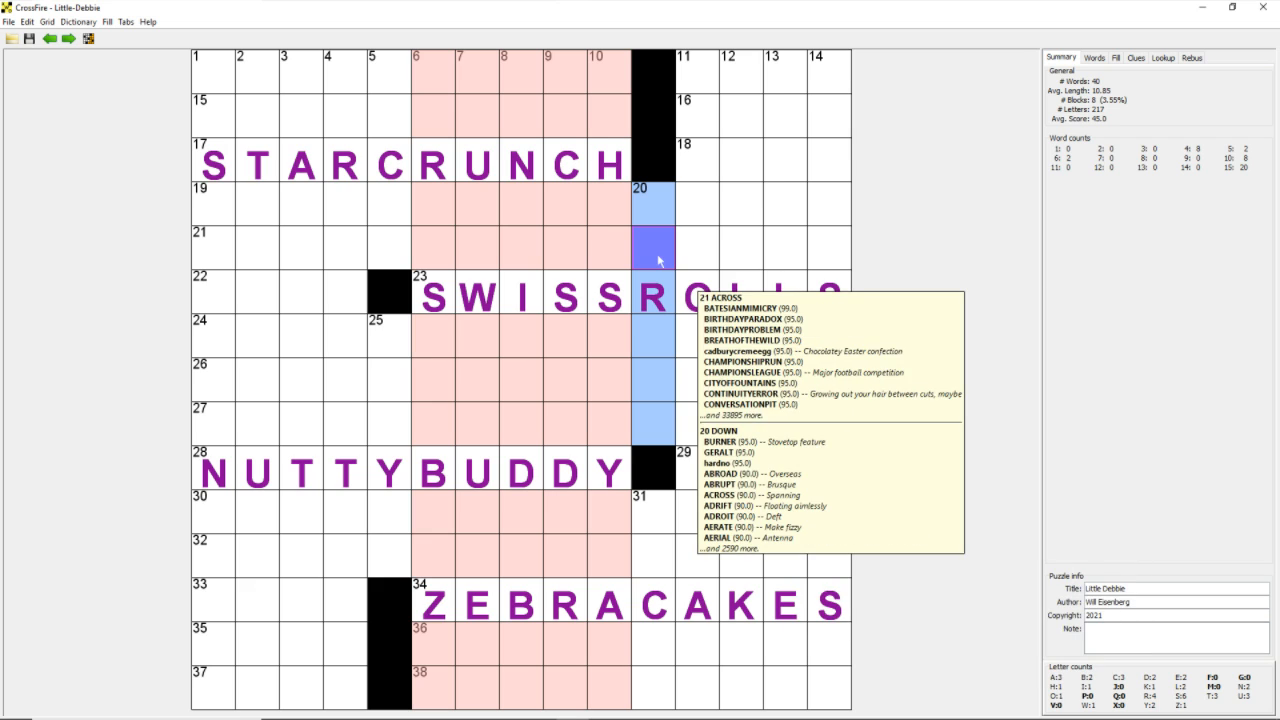
right_click(658, 259)
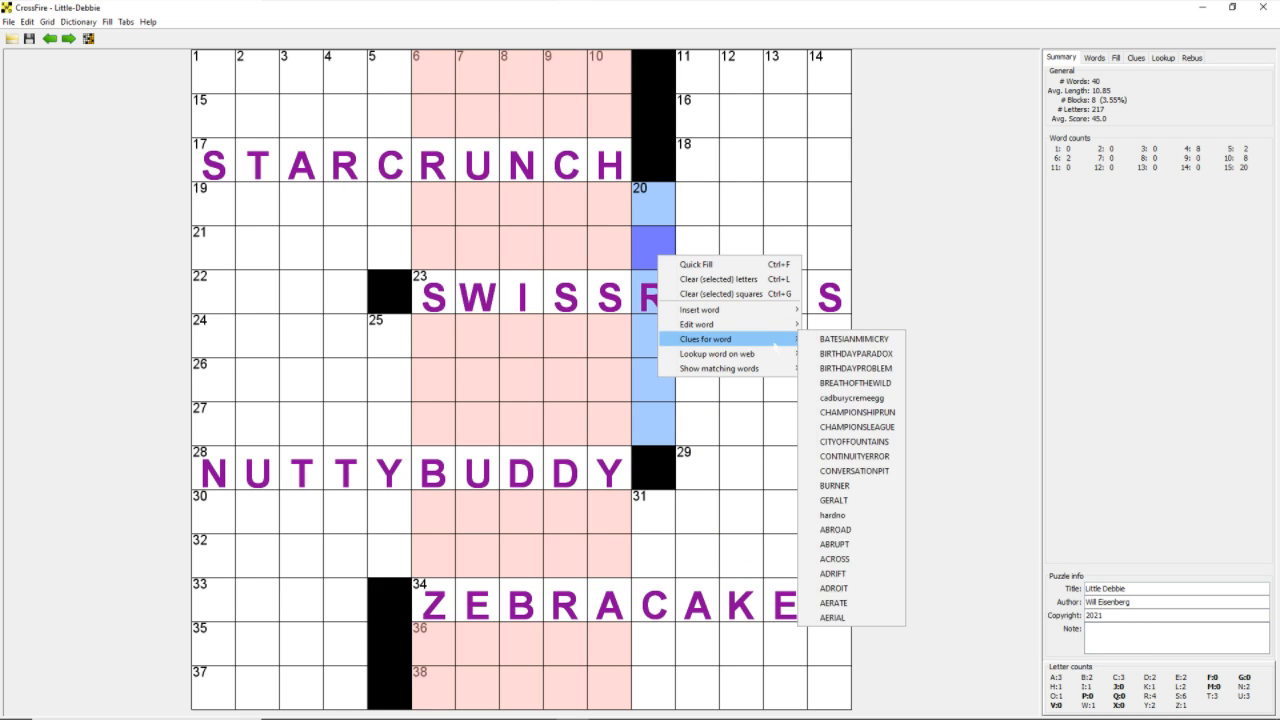
mouse_move(778, 356)
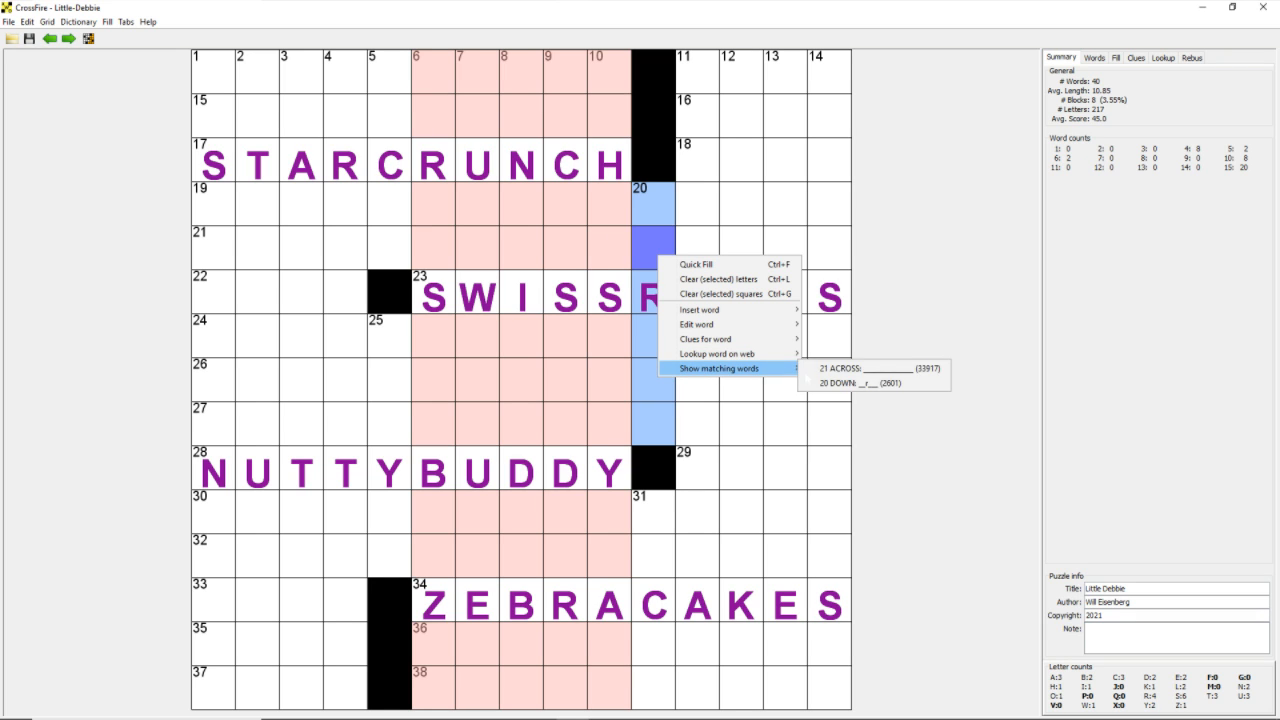
left_click(833, 383)
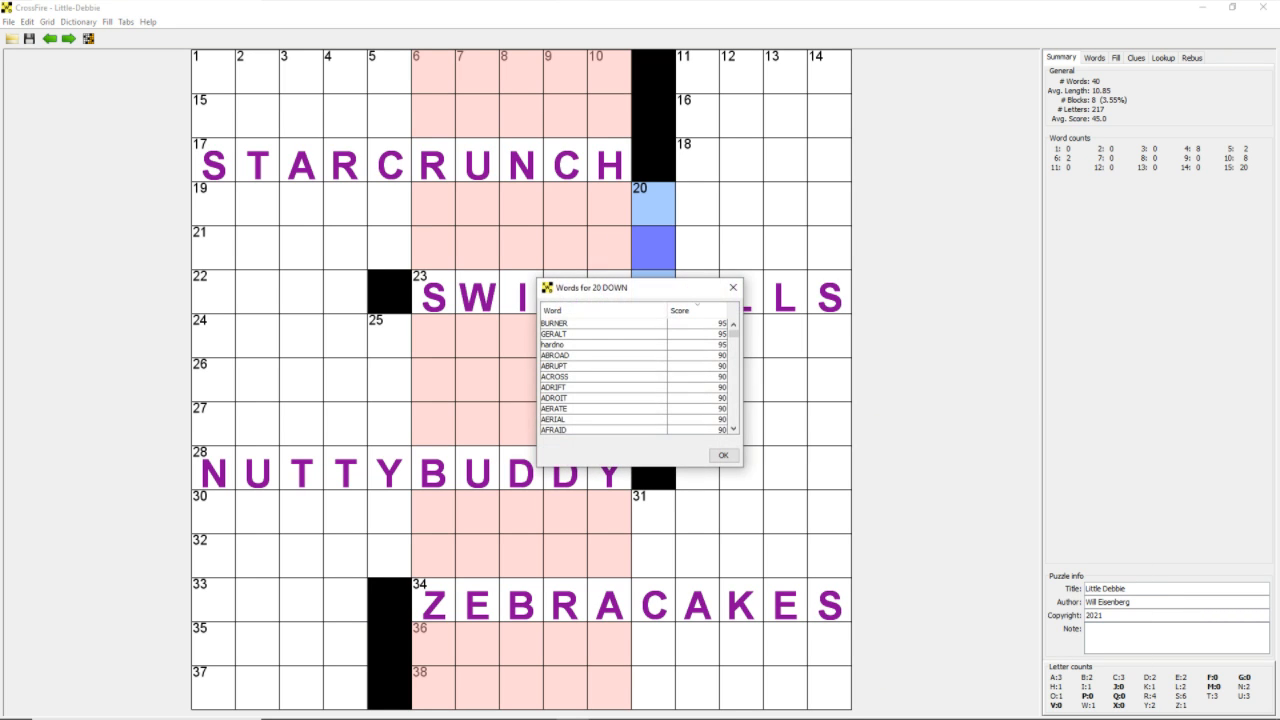
left_click_drag(600, 288, 768, 319)
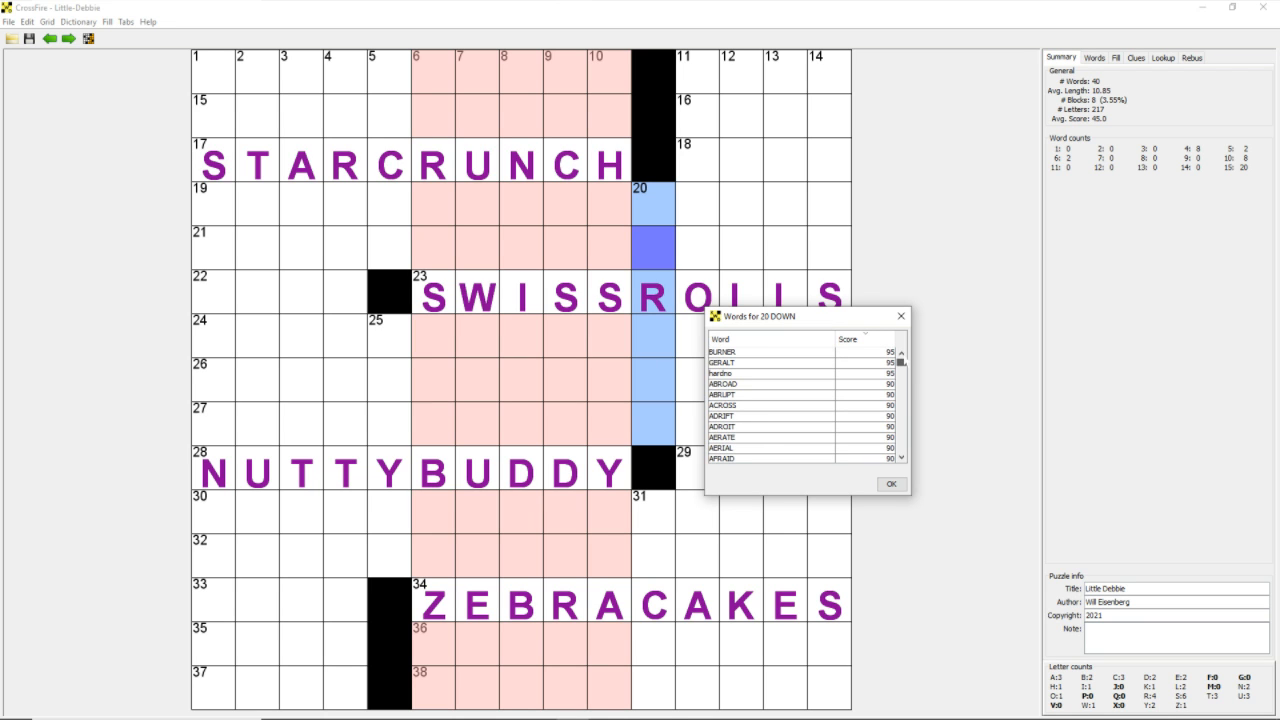
left_click_drag(901, 362, 901, 364)
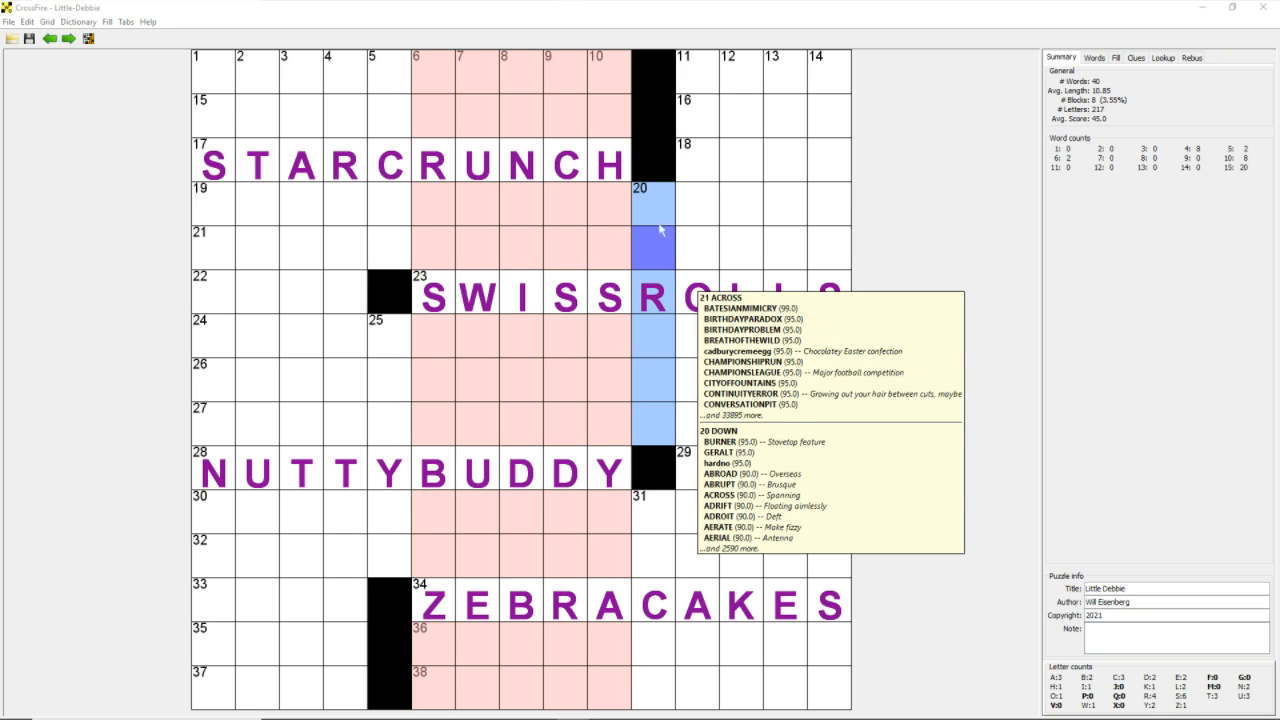
left_click_drag(901, 364, 901, 361)
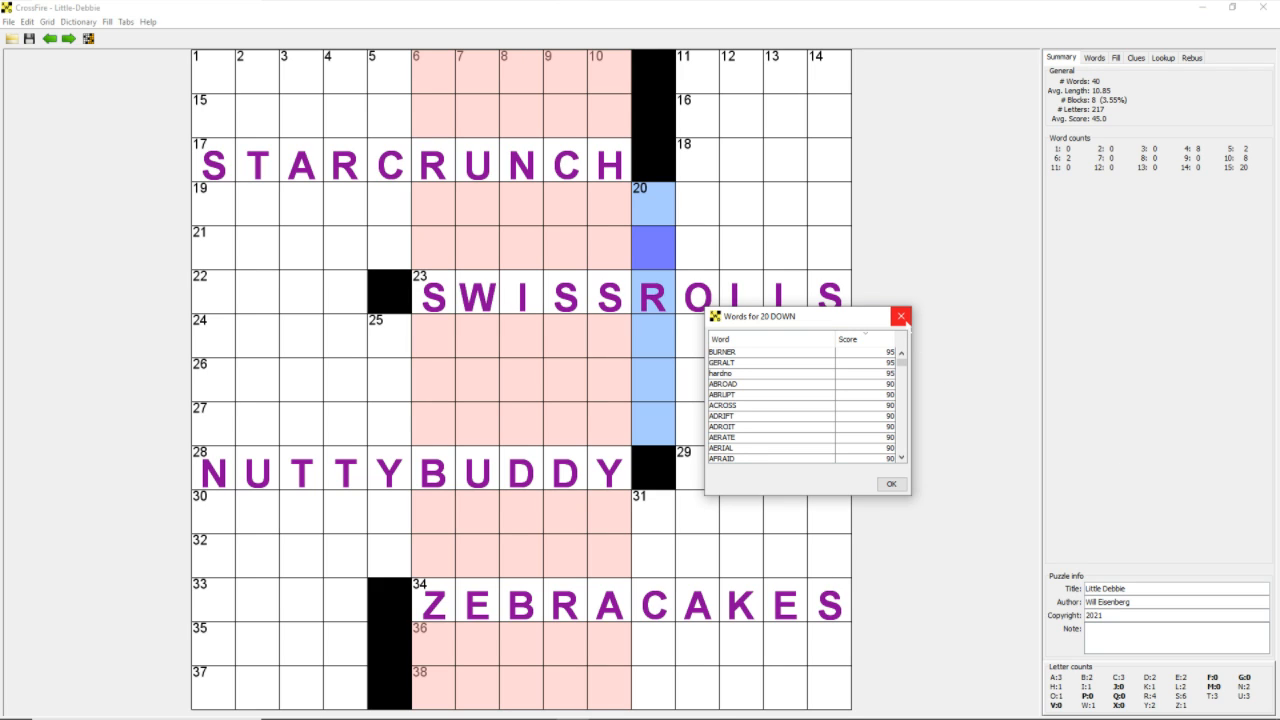
left_click(901, 316)
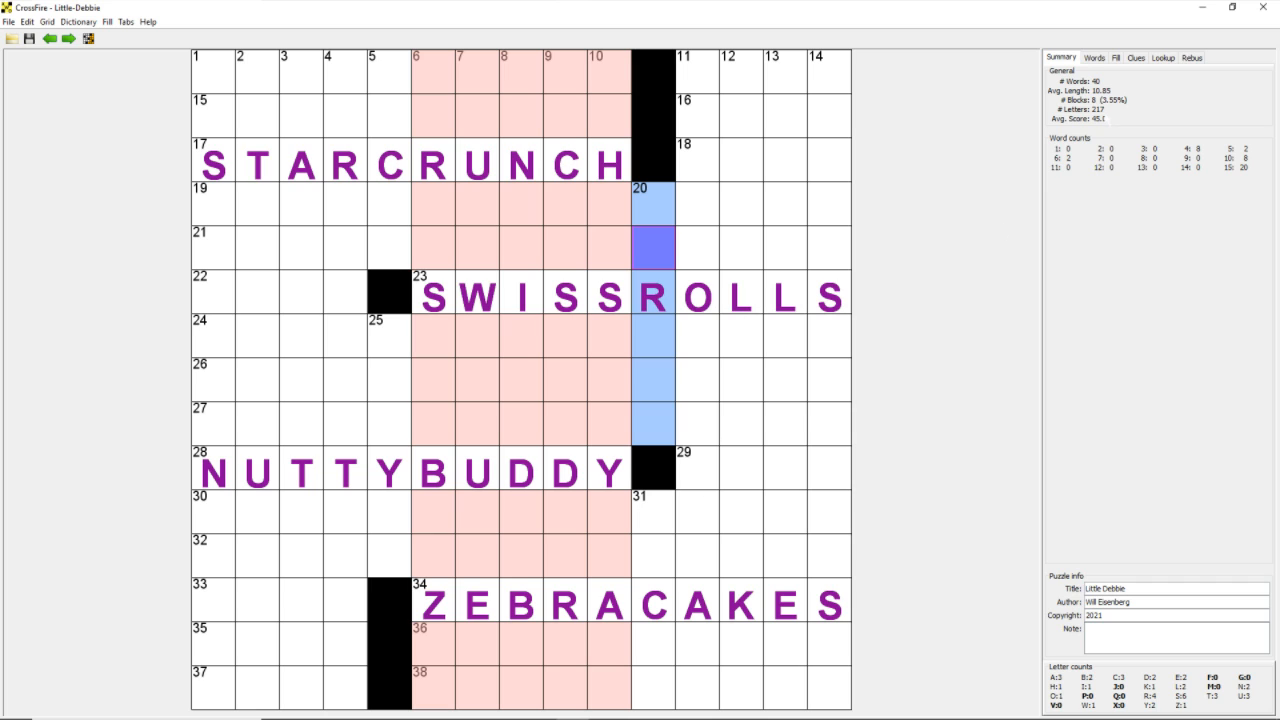
Look up six-letter words matching the pattern "..r..." with lower case letters as content and a minimum score of 50
left_click(1163, 57)
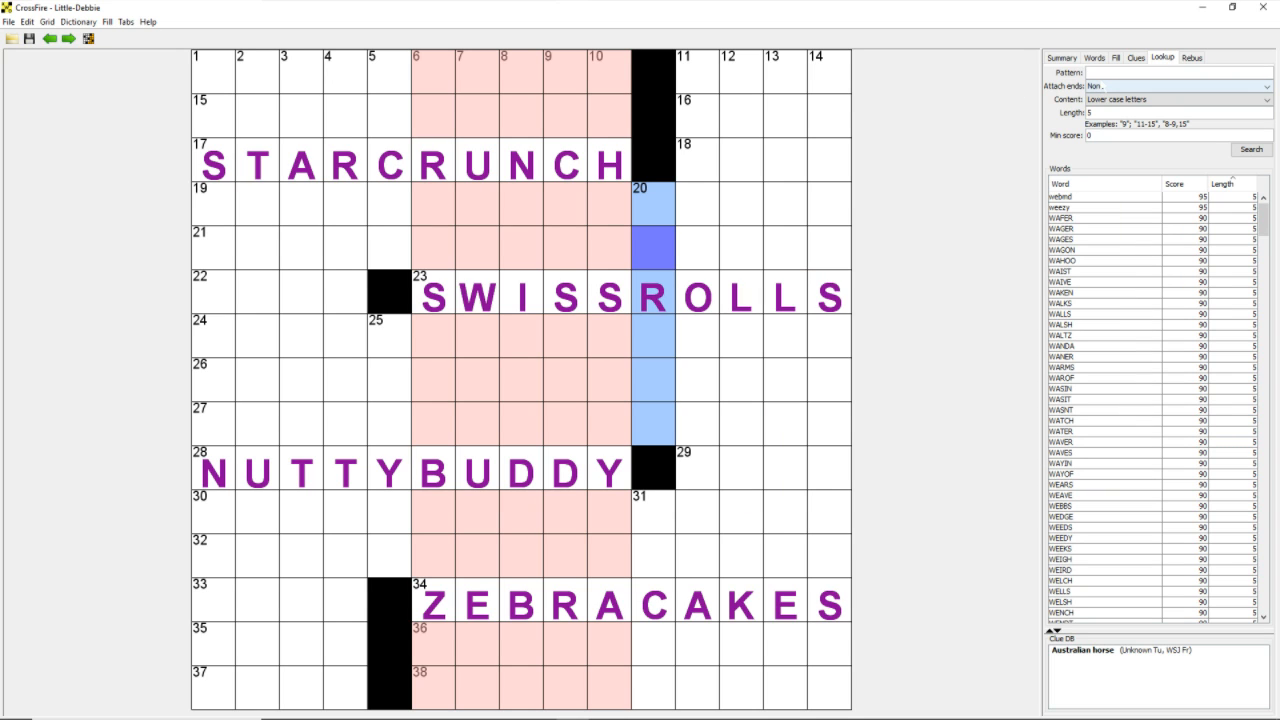
type("..r..")
left_click(1170, 101)
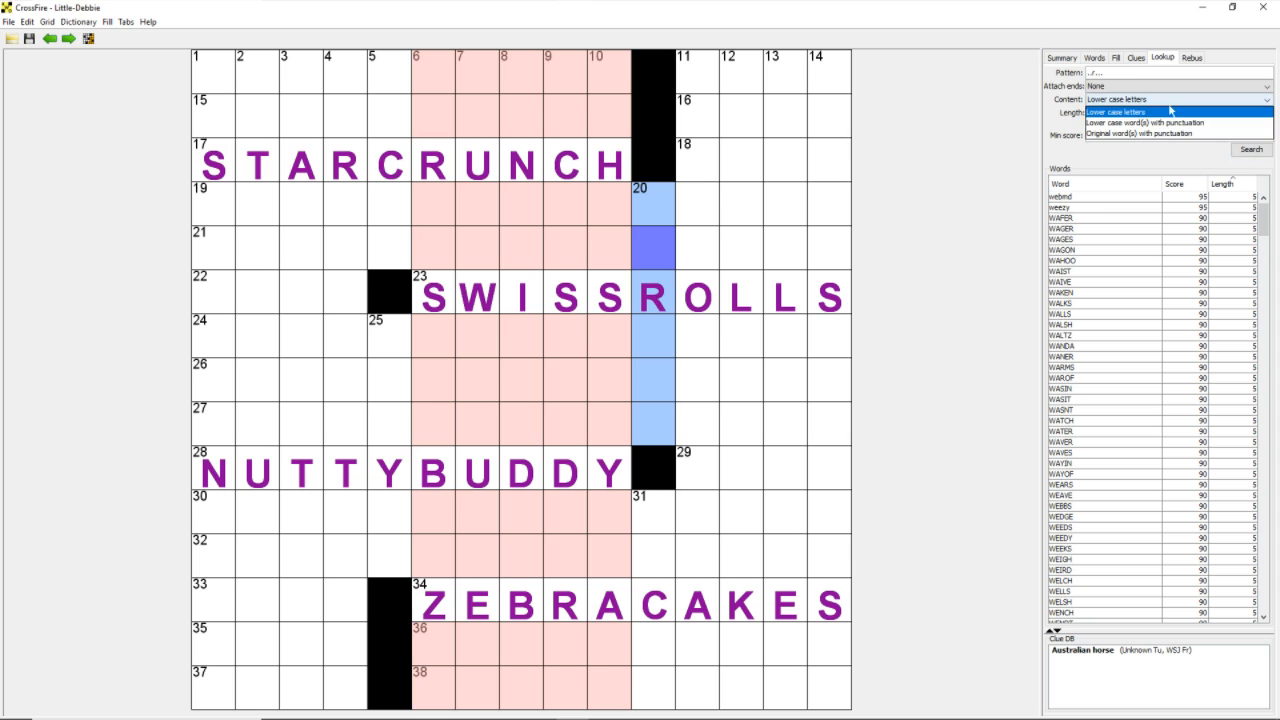
left_click(1170, 111)
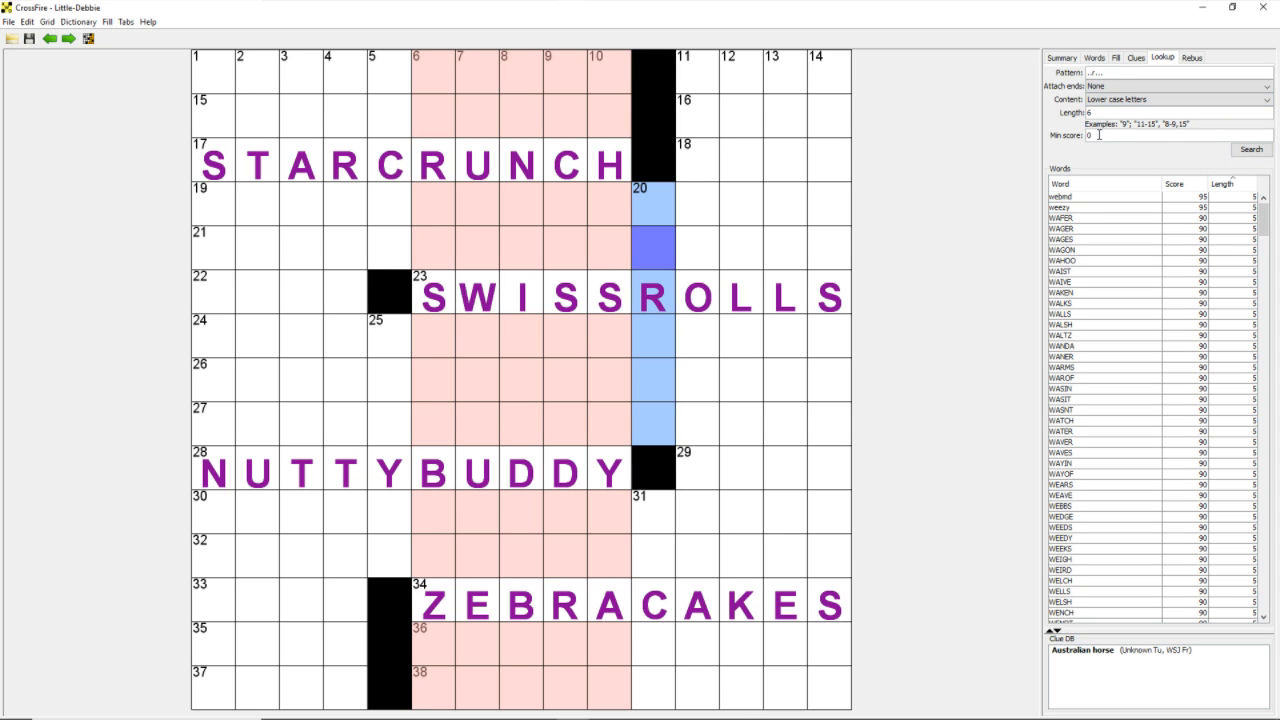
key("Tab")
type("50")
key("Return")
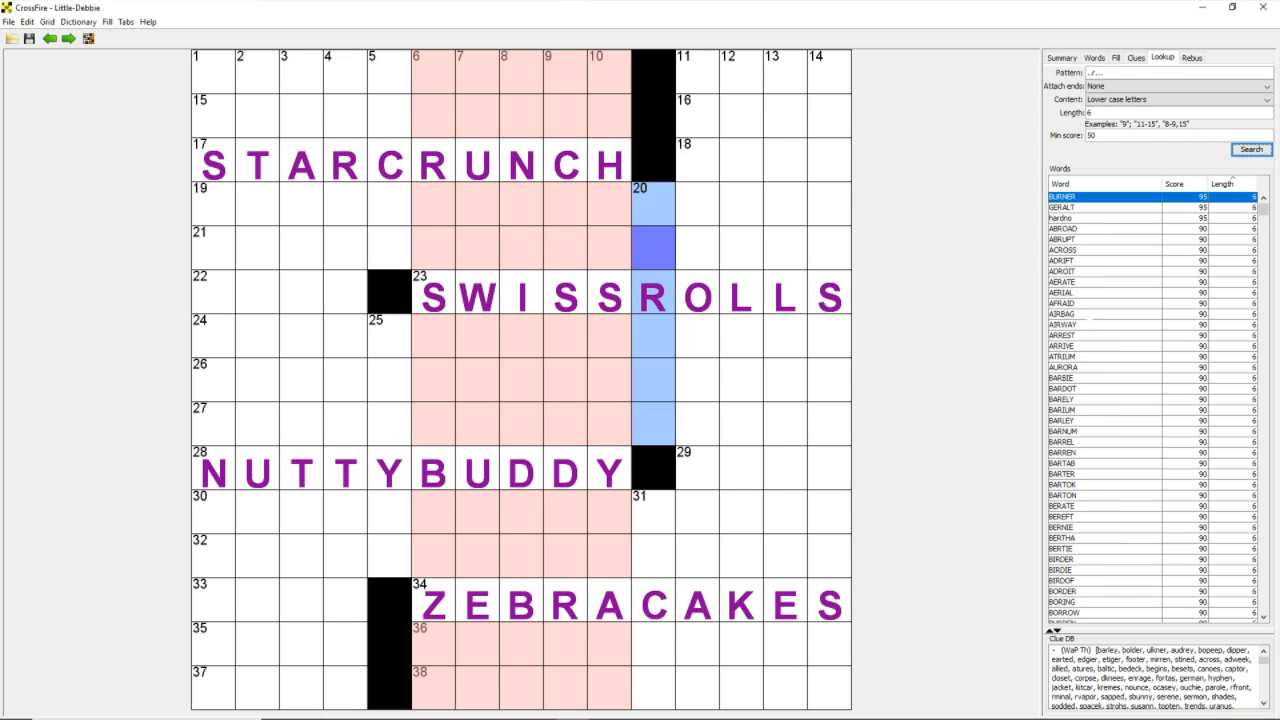
Examine the database clues for AIRBAG and browse the matching words down to the end of the list
left_click(1087, 313)
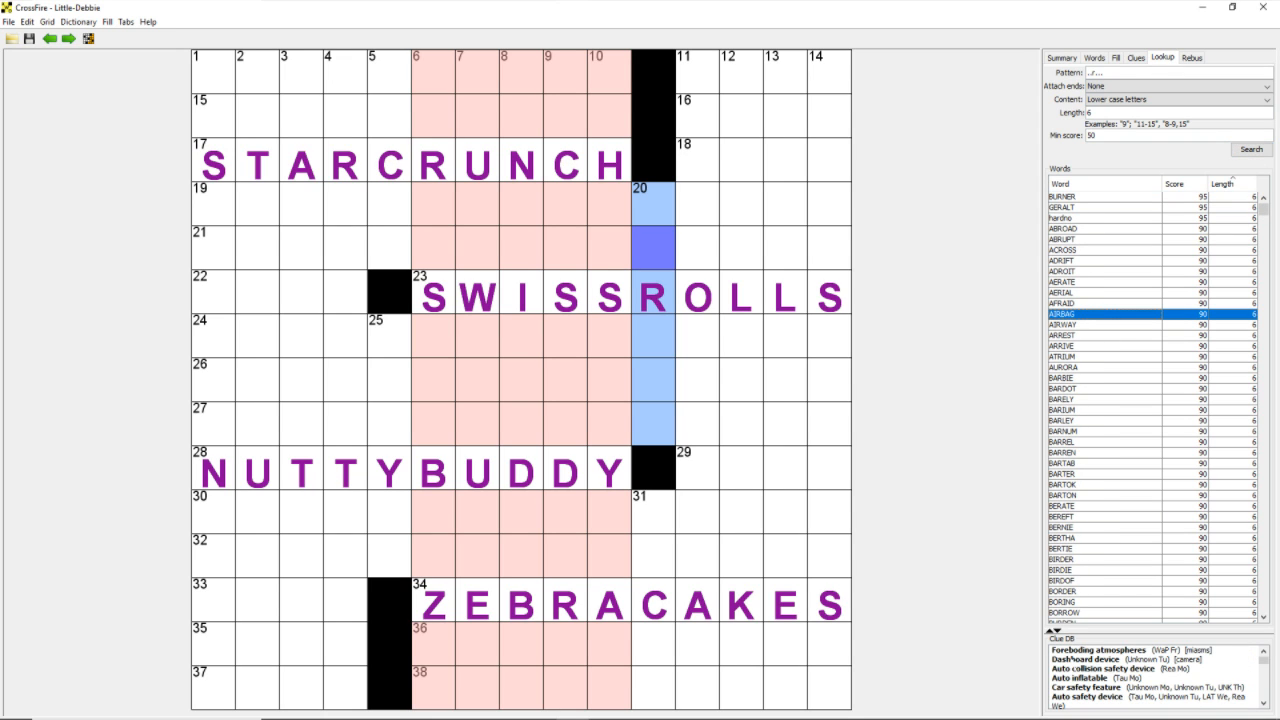
scroll(1082, 678, "down", 3)
scroll(1150, 678, "down", 3)
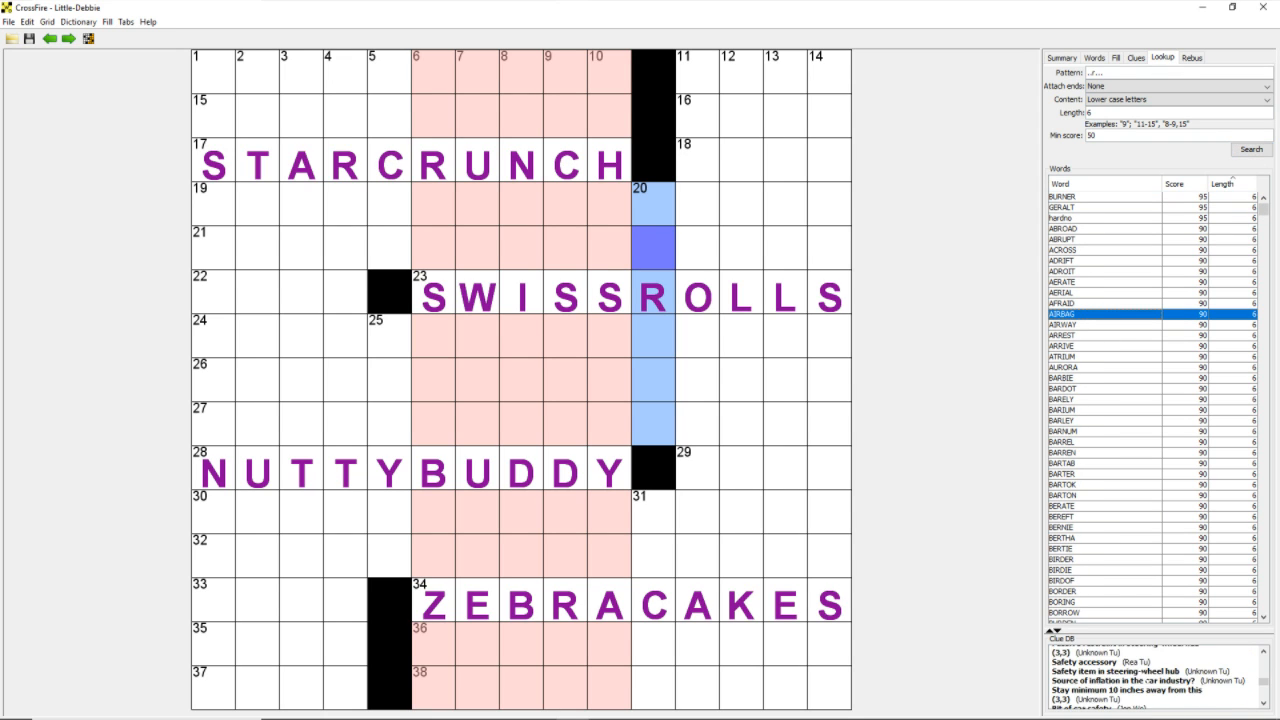
scroll(1150, 678, "down", 6)
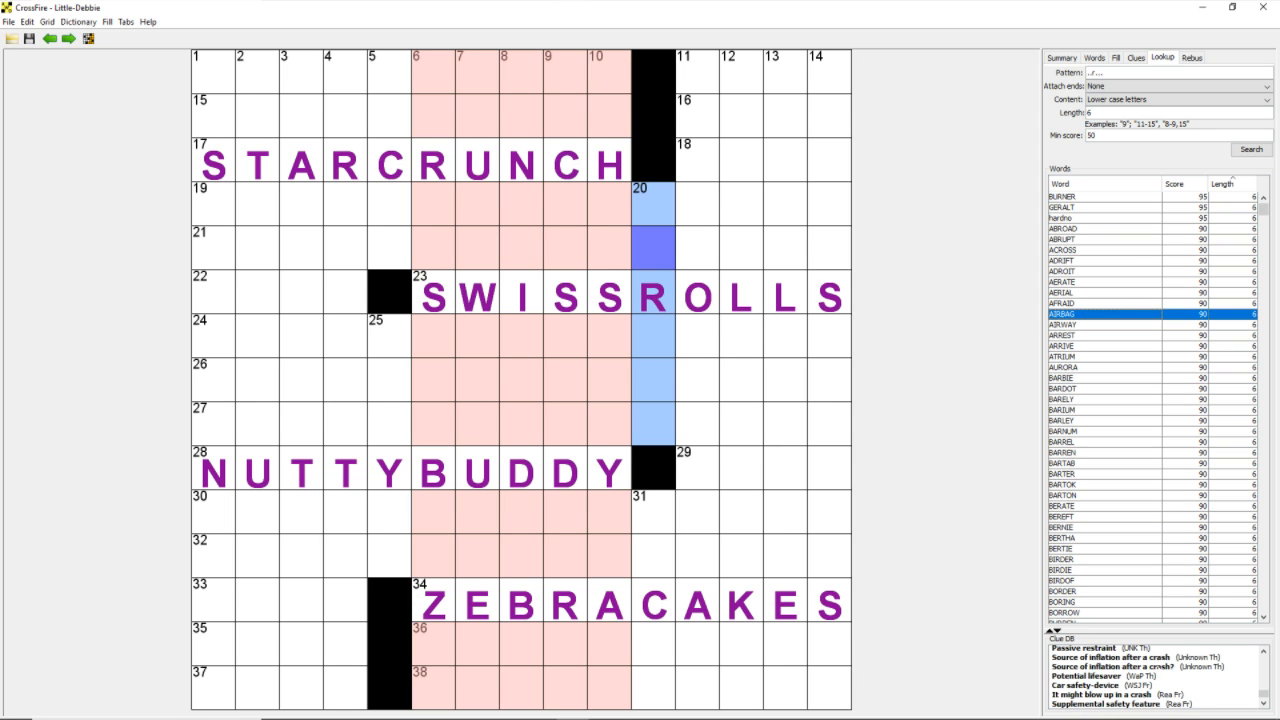
scroll(1150, 678, "up", 6)
scroll(1172, 404, "down", 20)
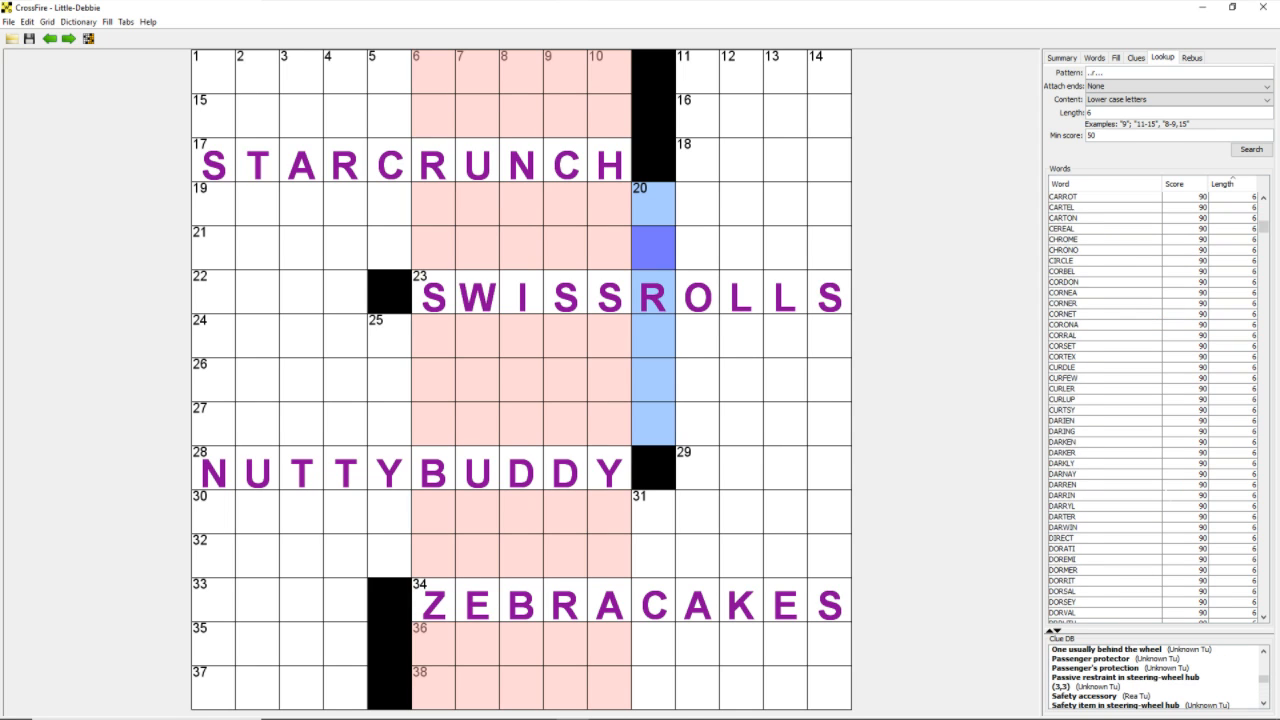
scroll(1160, 408, "down", 3)
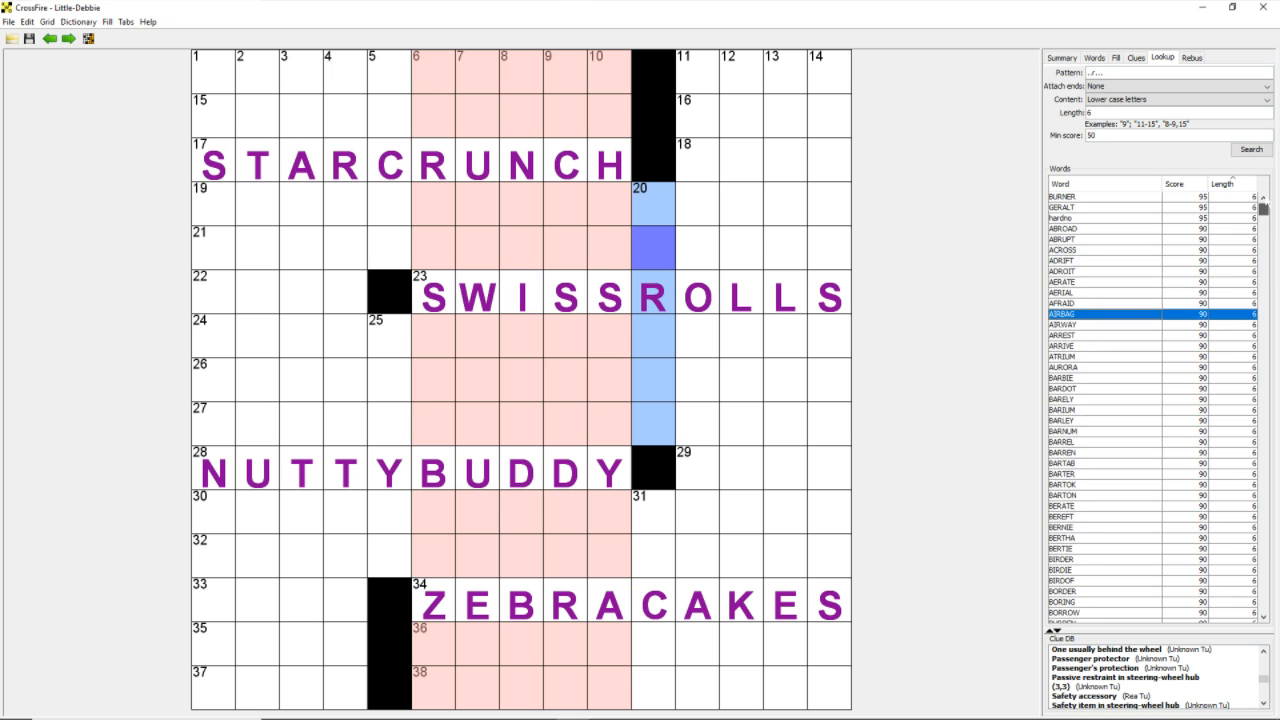
left_click_drag(1263, 246, 1263, 209)
left_click_drag(1264, 208, 1264, 605)
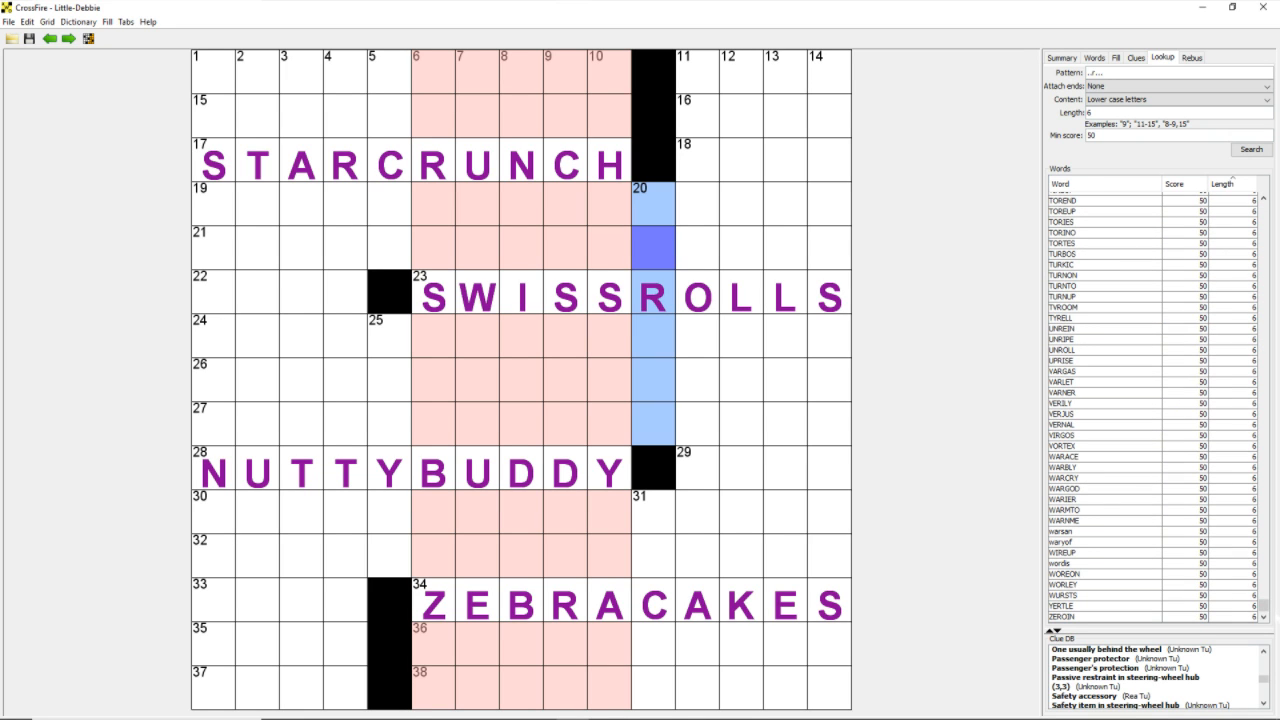
Look up five-letter words matching the pattern "w...." with a minimum score of 0
left_click_drag(1126, 76, 1084, 74)
type("w..")
key("Tab")
key("Tab")
key("Tab")
key("BackSpace")
key("BackSpace")
type("0")
key("Return")
Go to the end of the word list and check WRIES, WOFUL and WIERD for database clues
left_click_drag(1263, 219, 1263, 650)
left_click(1125, 616)
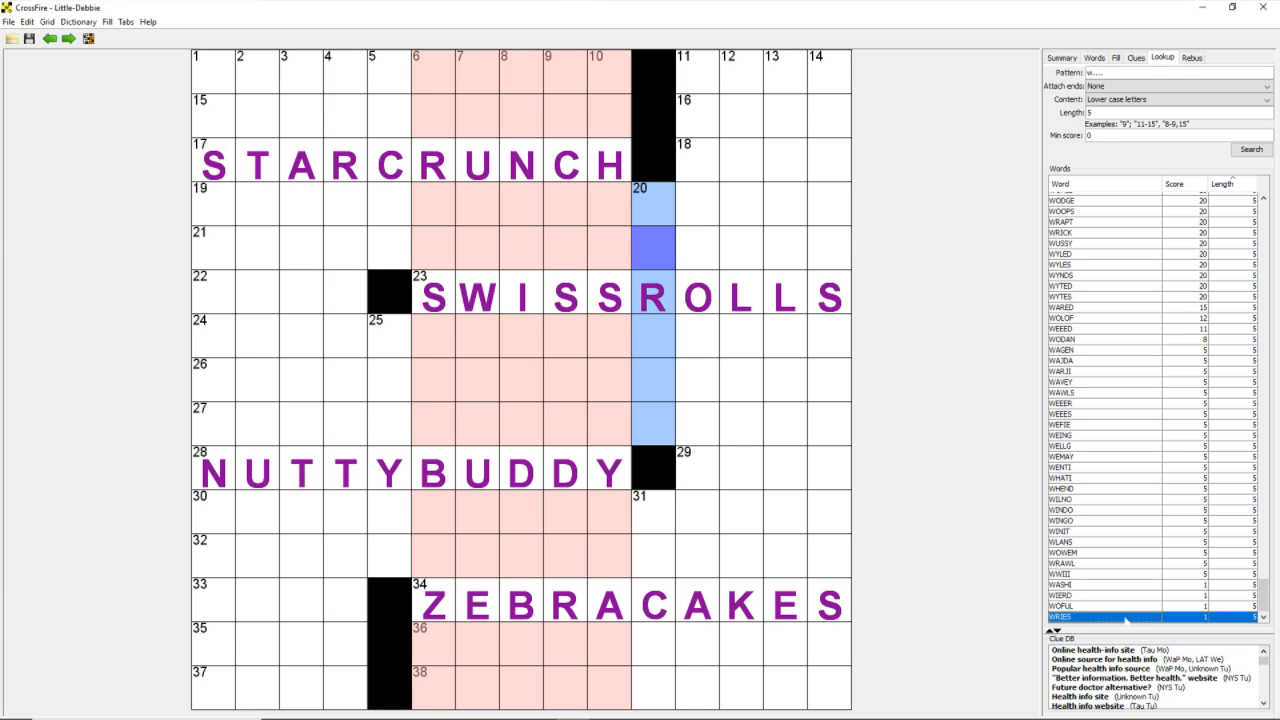
left_click(1126, 606)
left_click(1124, 595)
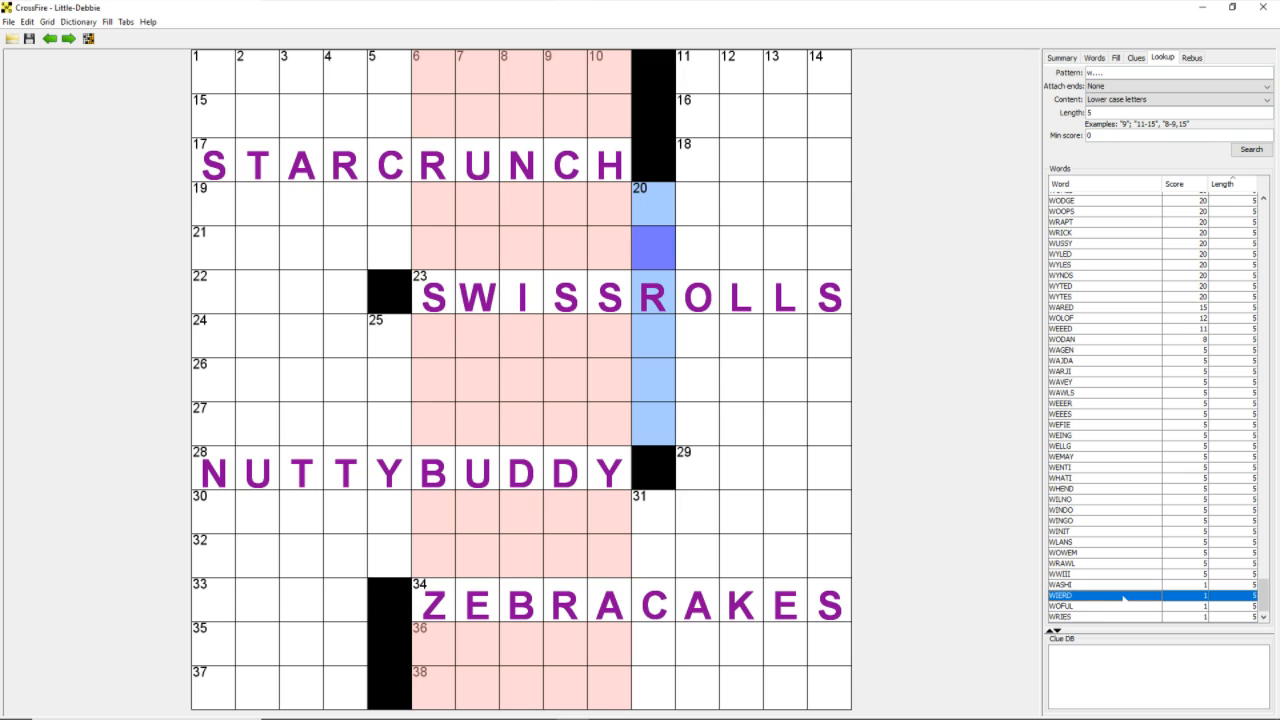
Browse back up through the higher-scored words and check the database clues for WASTS and WALLY
scroll(1117, 567, "up", 2)
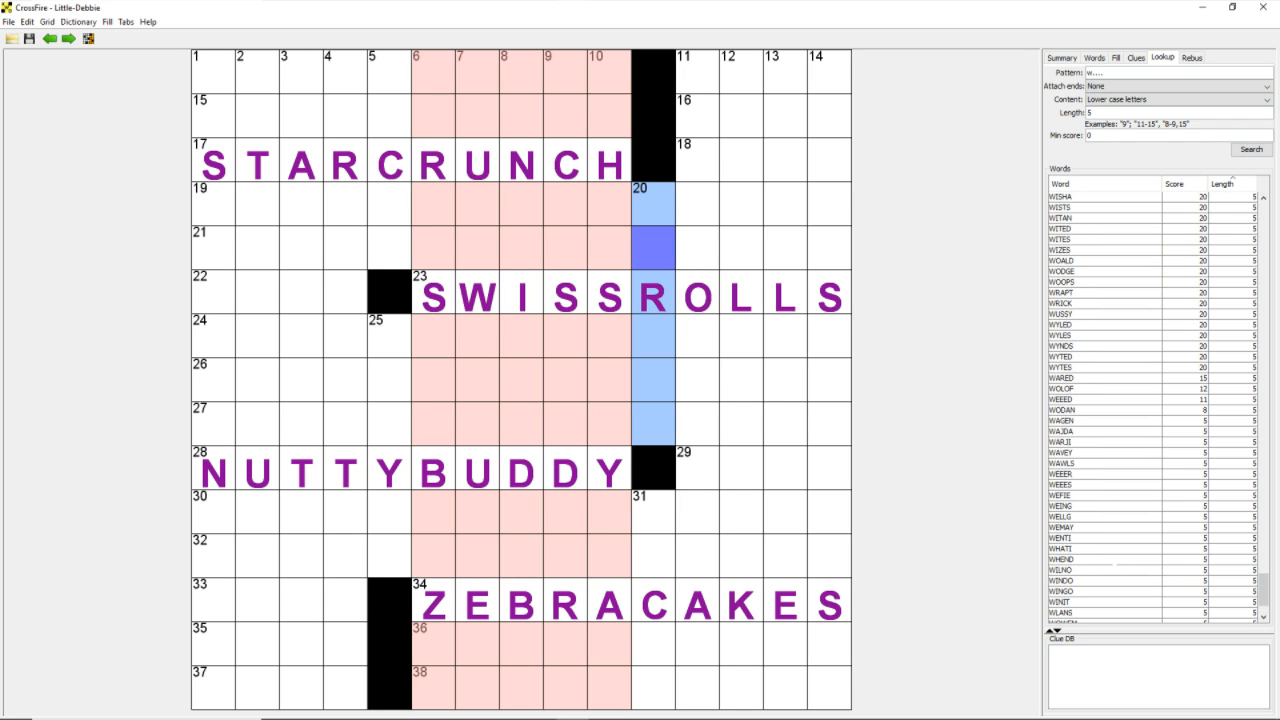
left_click(1103, 506)
scroll(1103, 506, "up", 8)
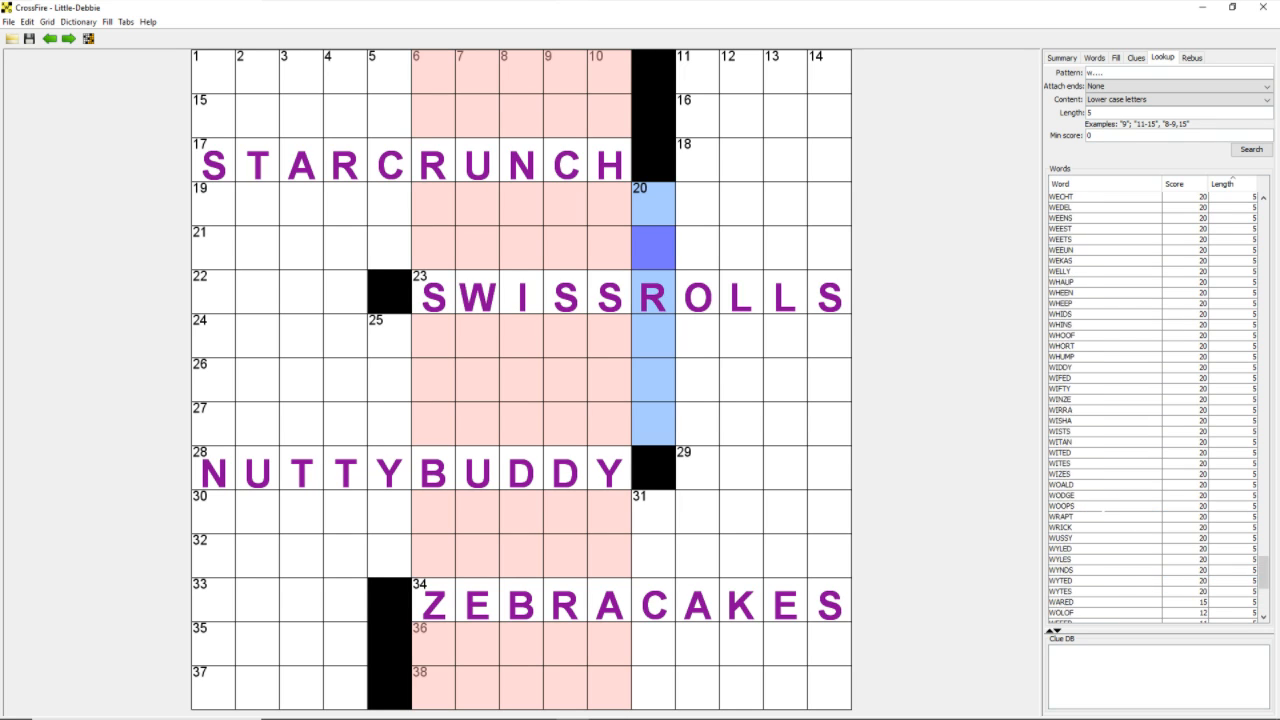
scroll(1103, 511, "up", 4)
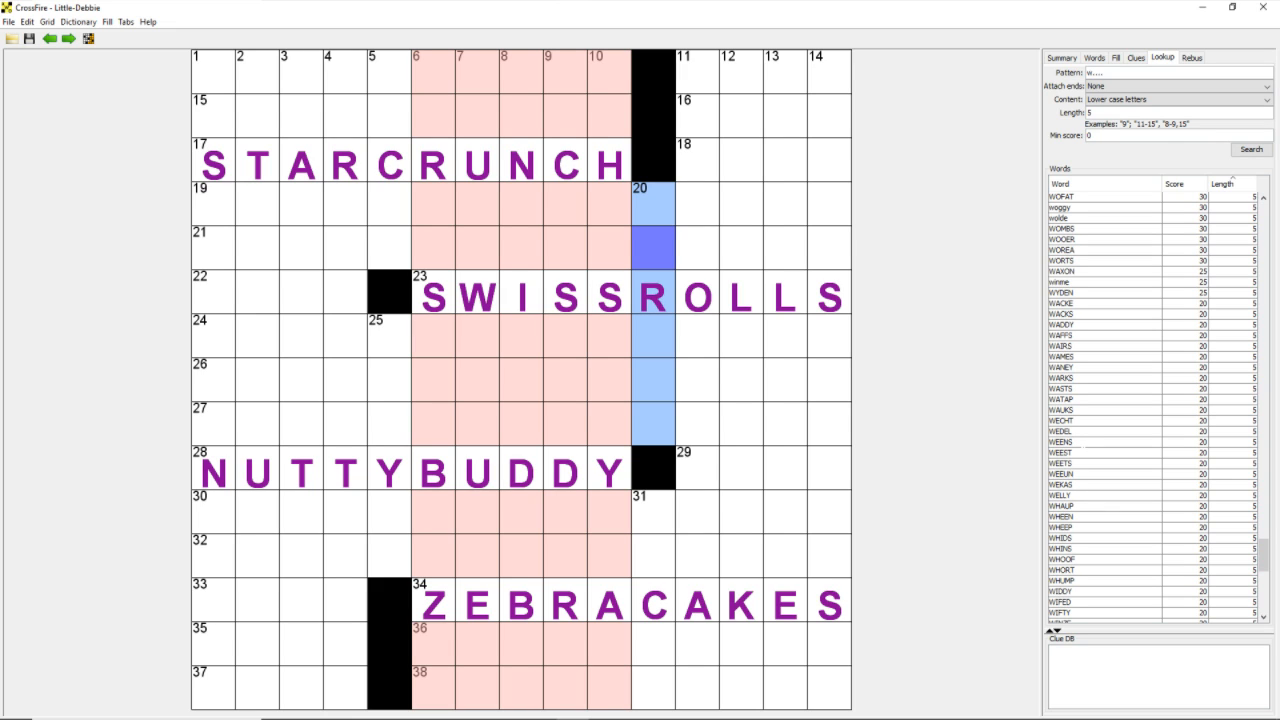
left_click(1087, 391)
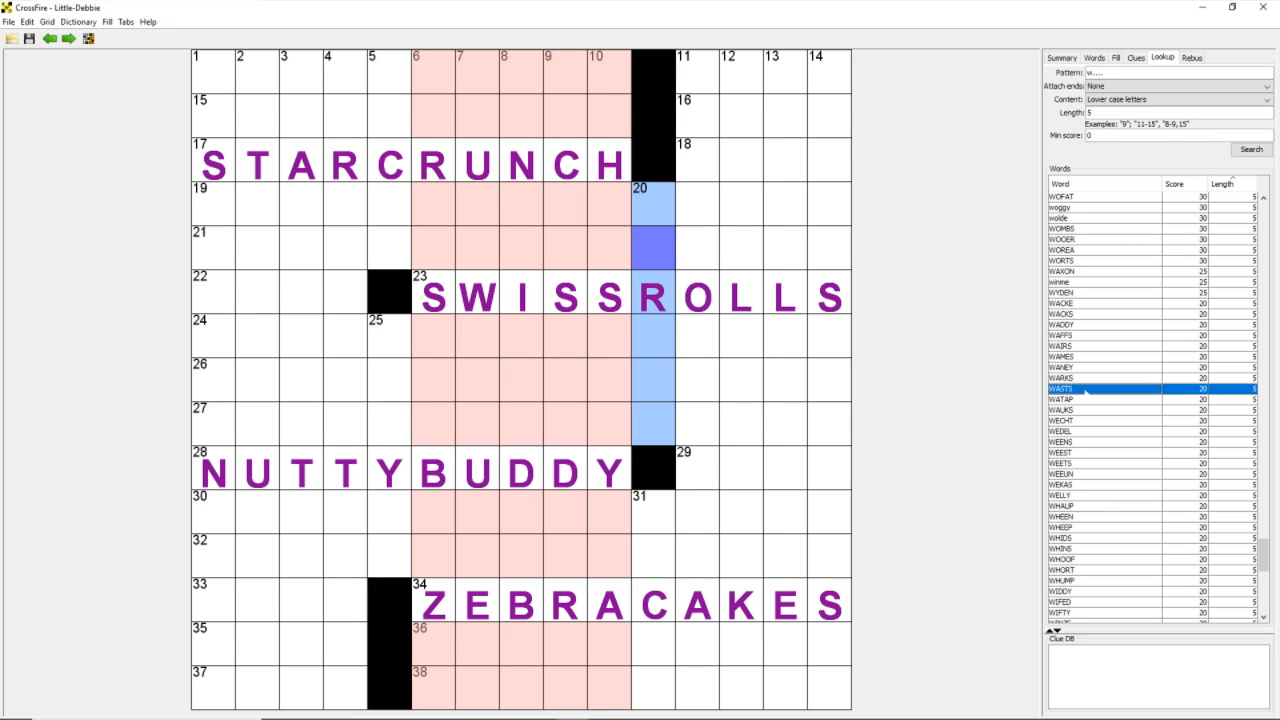
scroll(1088, 404, "up", 2)
scroll(1095, 426, "up", 6)
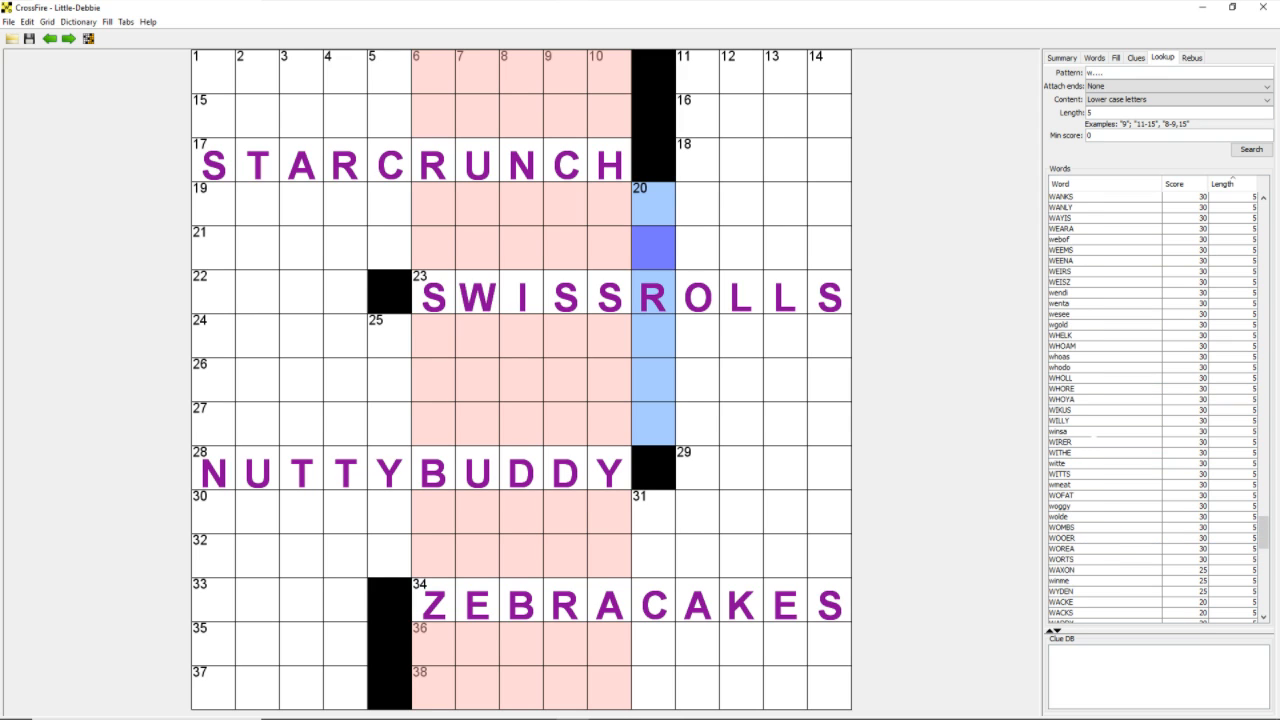
scroll(1097, 441, "up", 8)
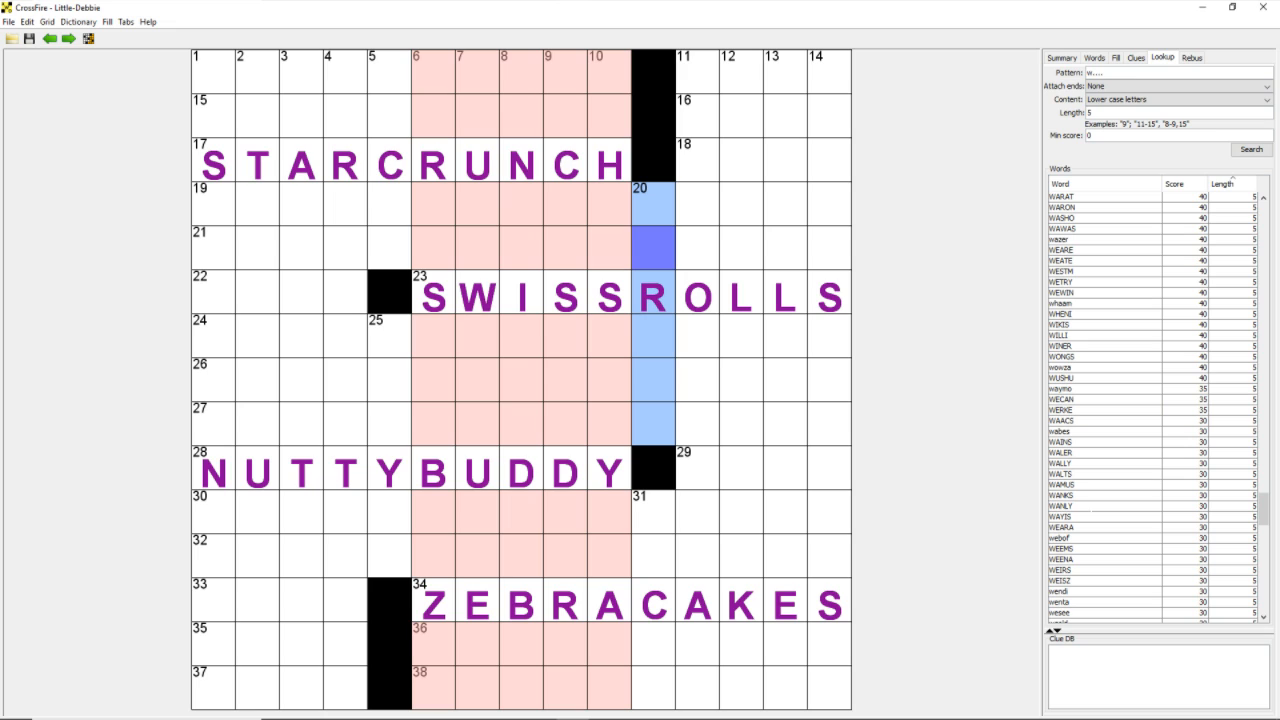
left_click(1086, 464)
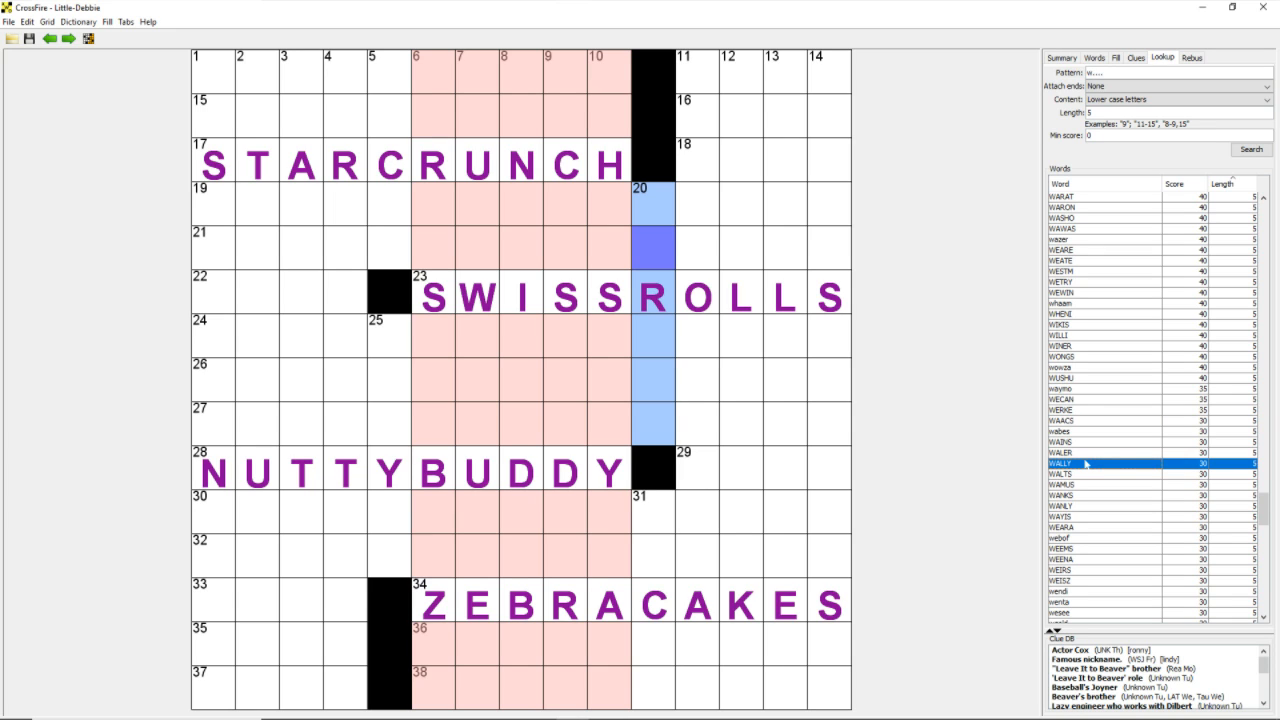
Set the dictionary score of WALLY to 55
key("ctrl+e")
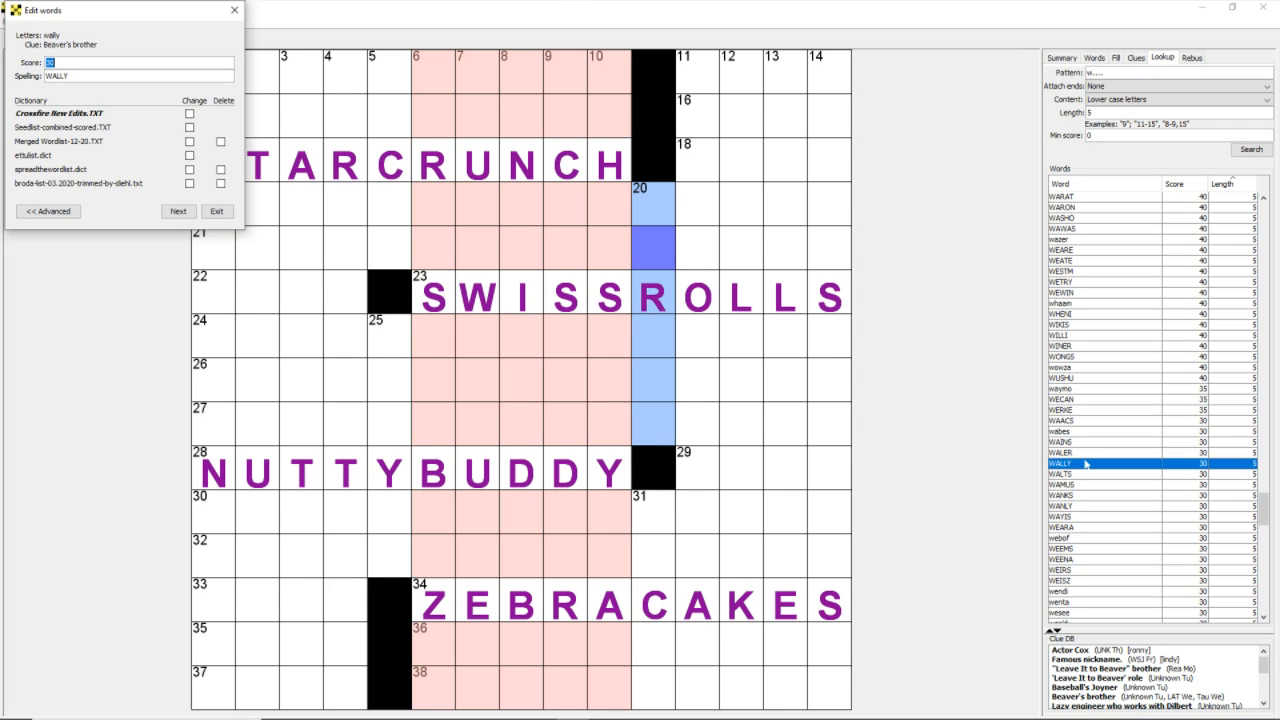
type("55")
double_click(85, 62)
left_click(178, 211)
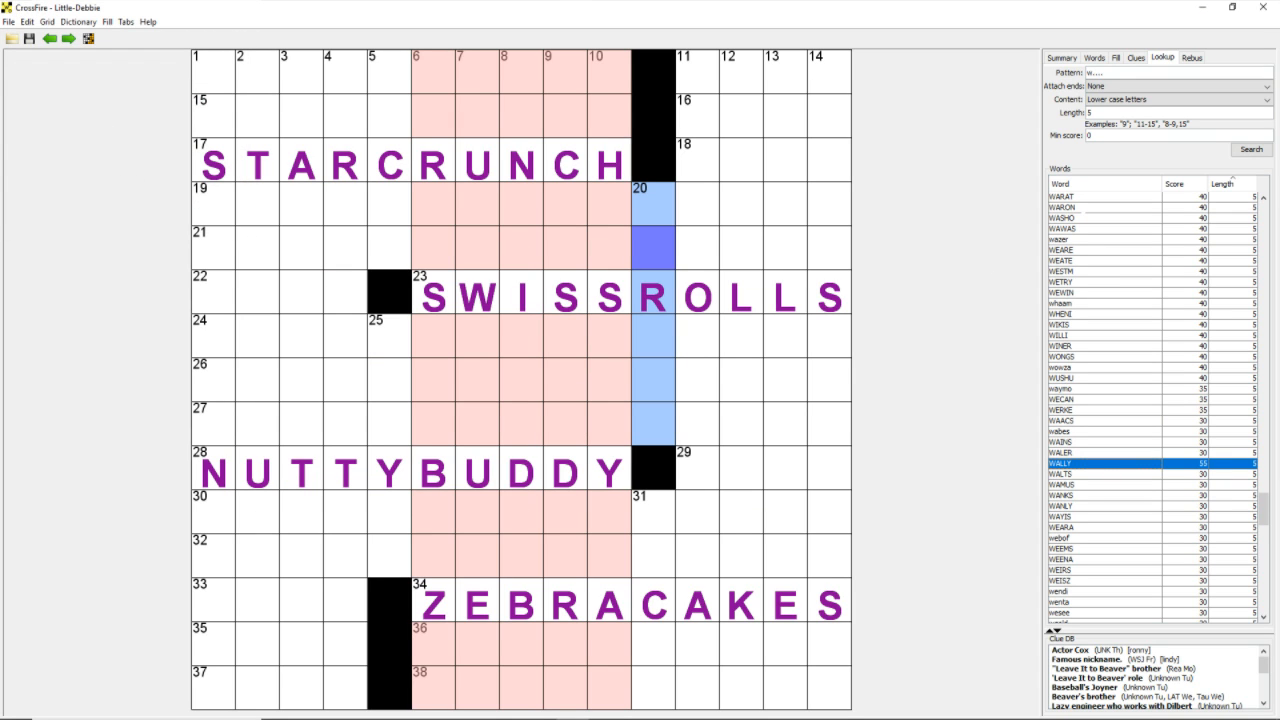
Check the database clues and the dictionary entry for WALER, leaving its score as it is
left_click(1104, 453)
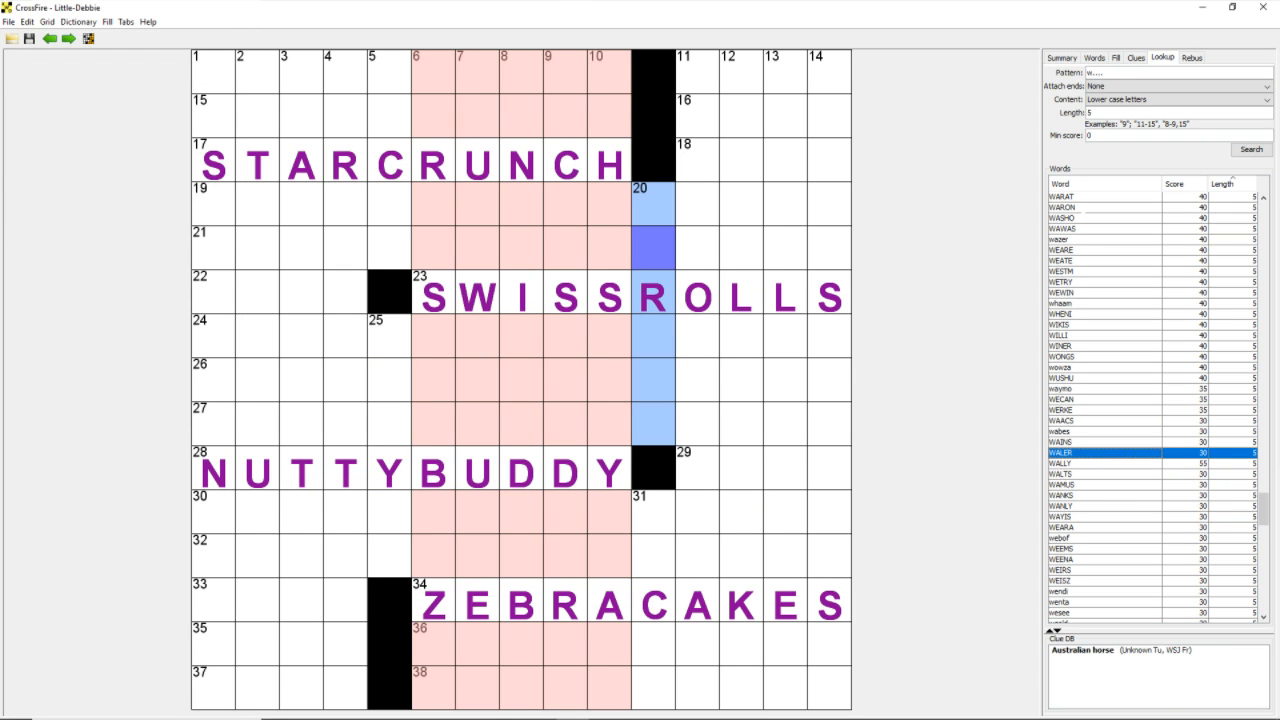
key("ctrl+e")
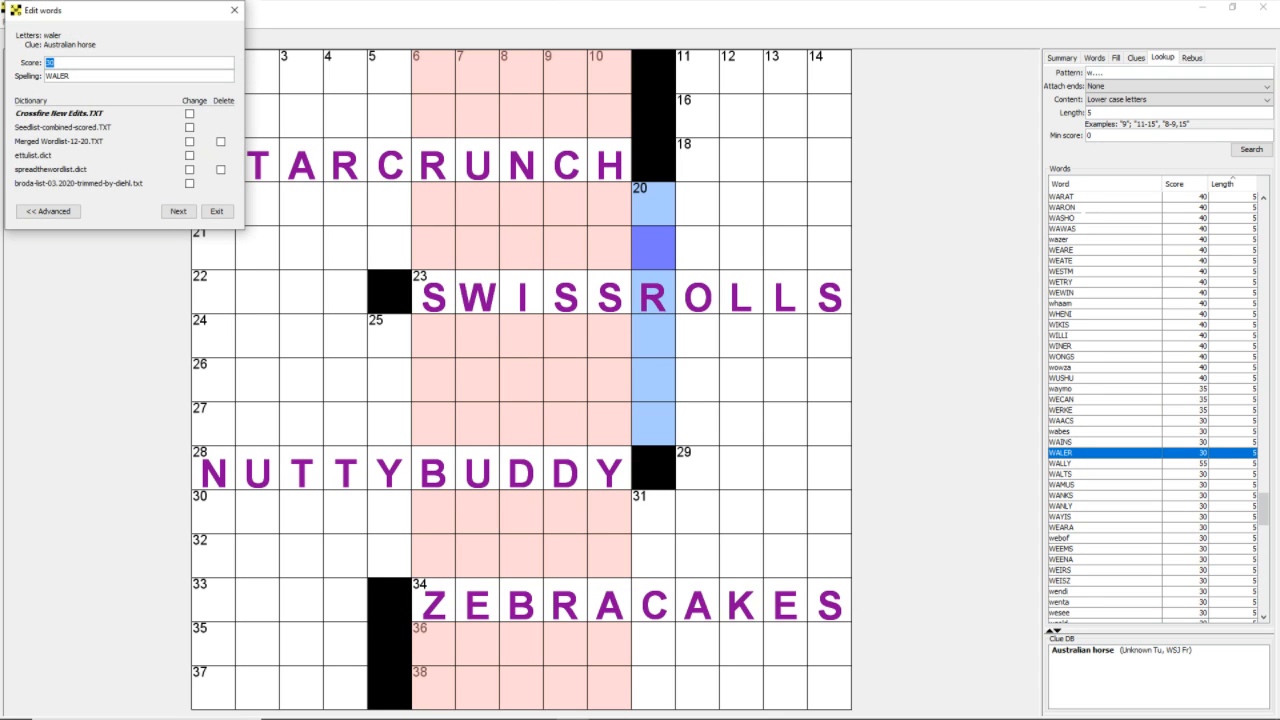
key("Escape")
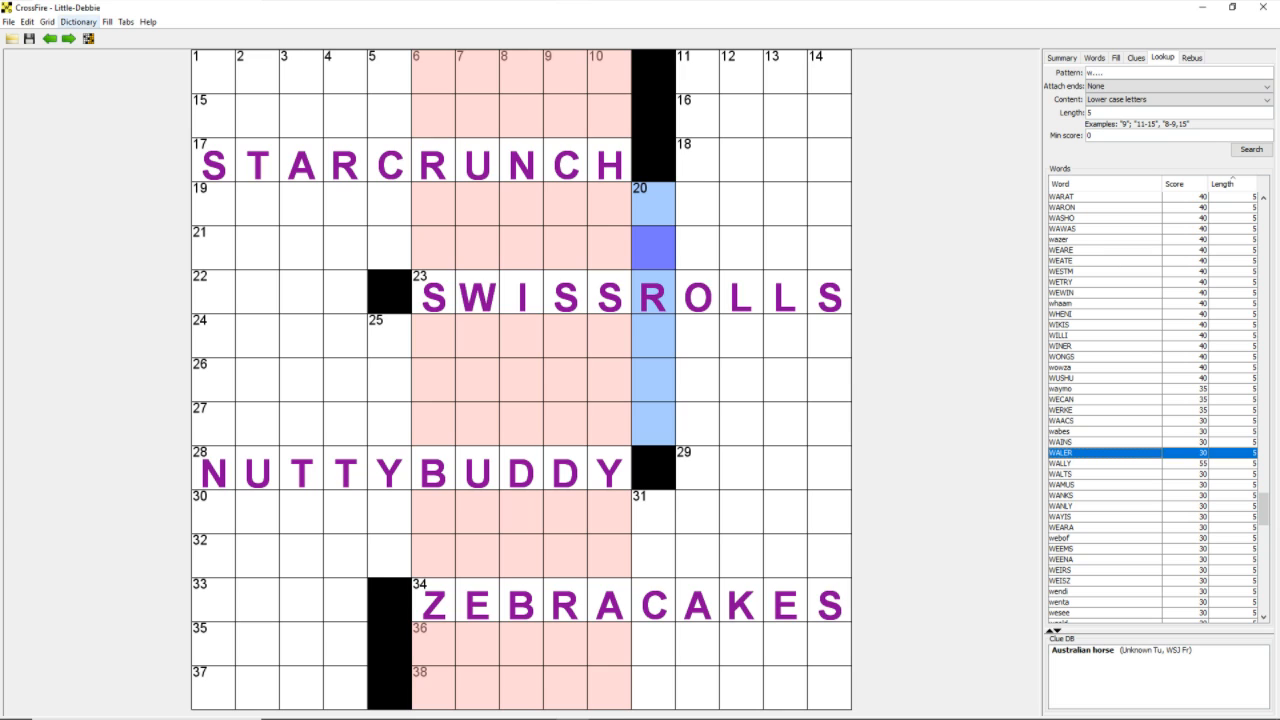
left_click(8, 21)
left_click(44, 81)
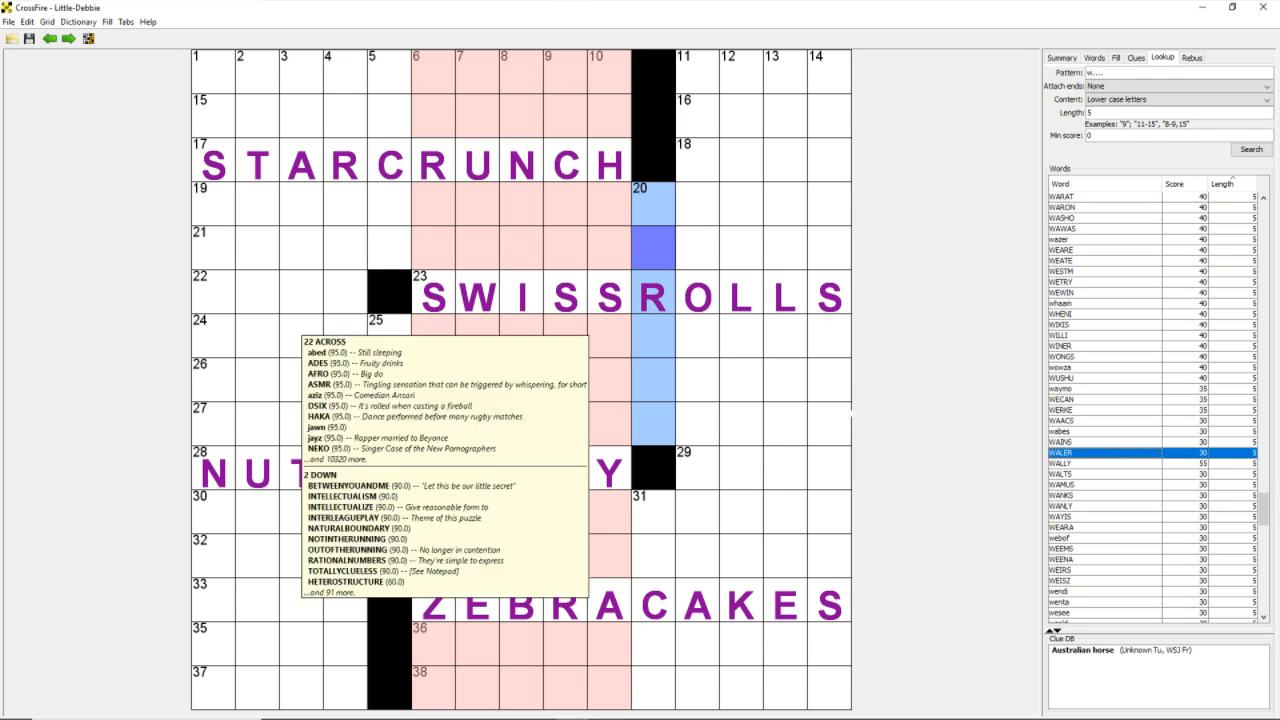
scroll(1113, 455, "up", 2)
scroll(1113, 455, "up", 4)
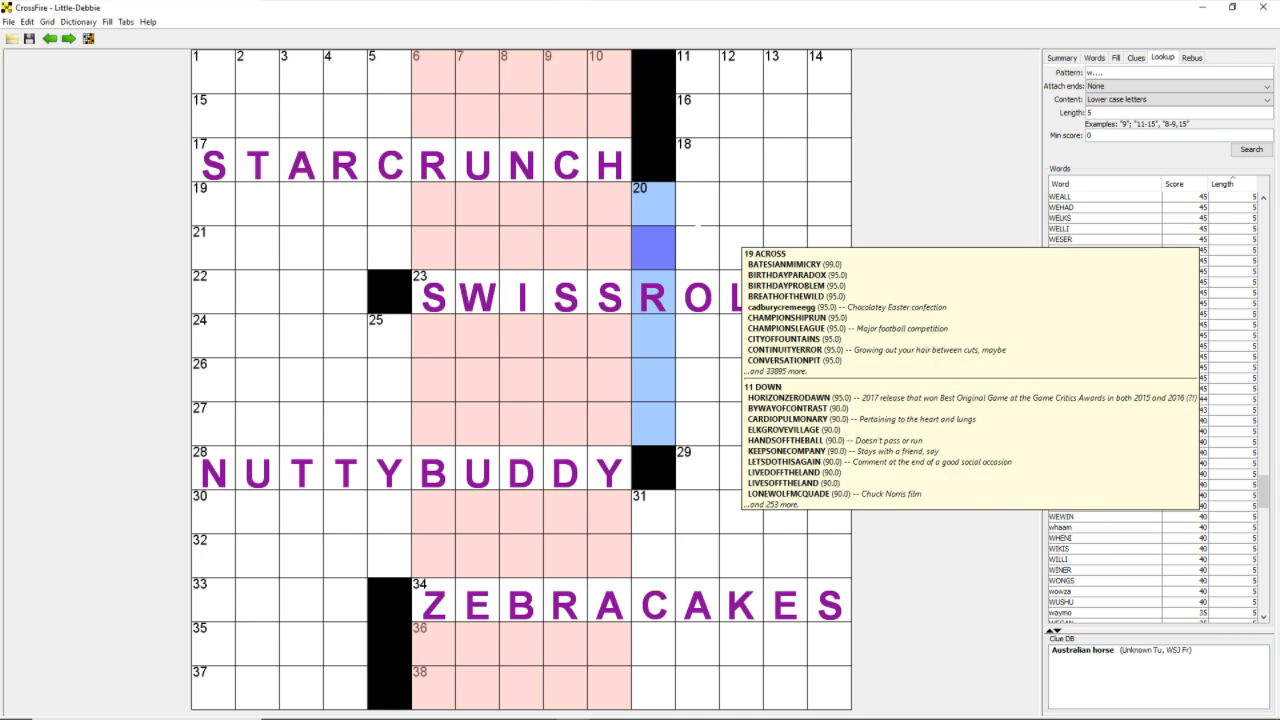
In the fill configuration, try a minimum fill word score of 40 and a longest shared substring of 2
left_click(26, 21)
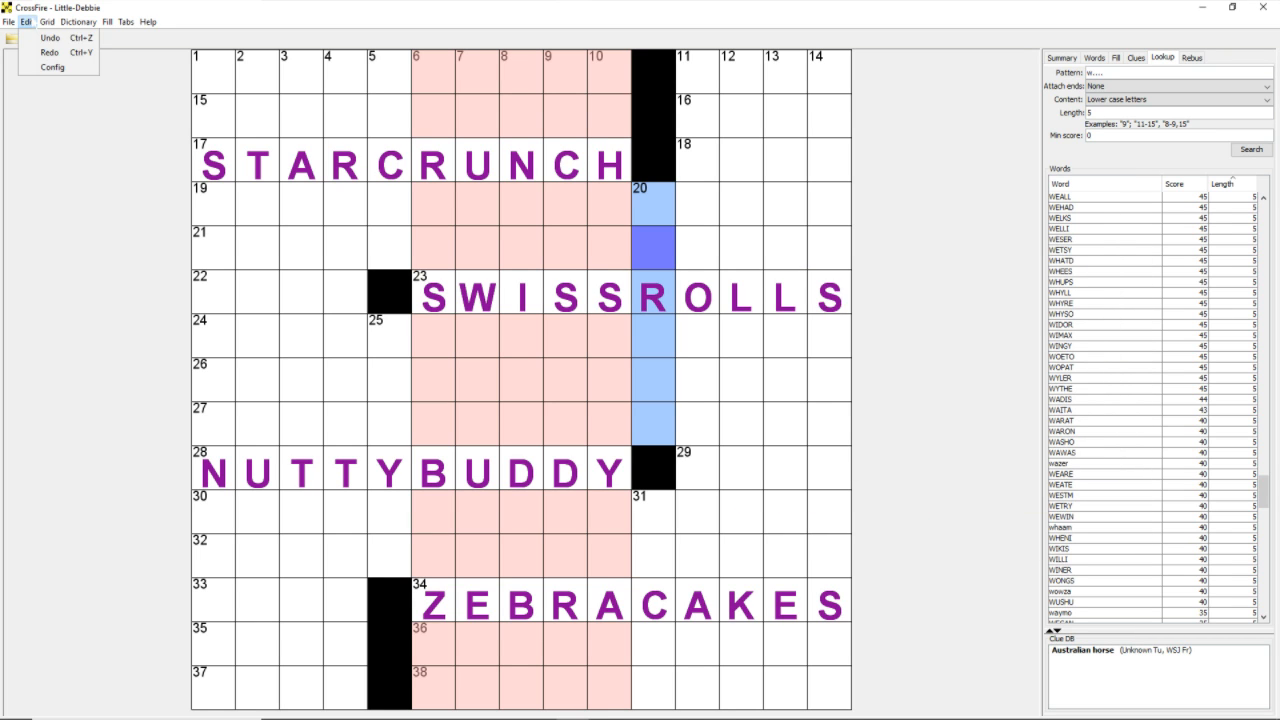
left_click(57, 67)
left_click_drag(140, 14, 234, 121)
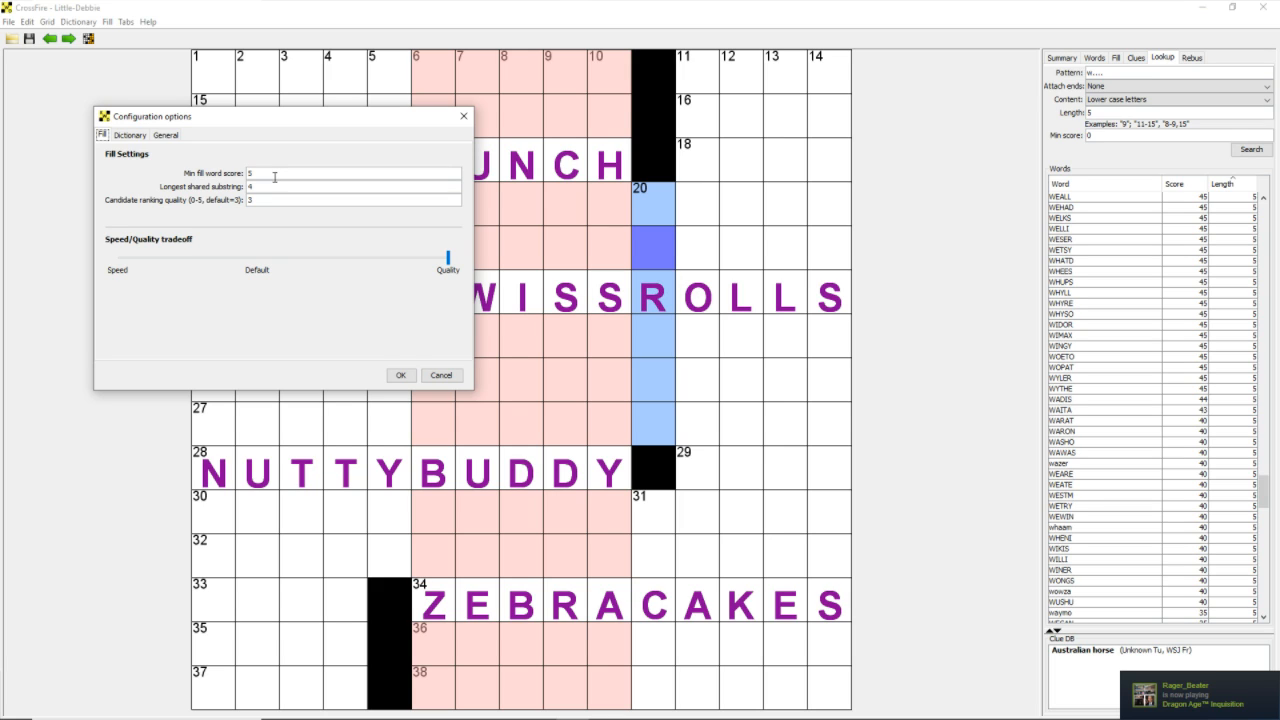
left_click(275, 177)
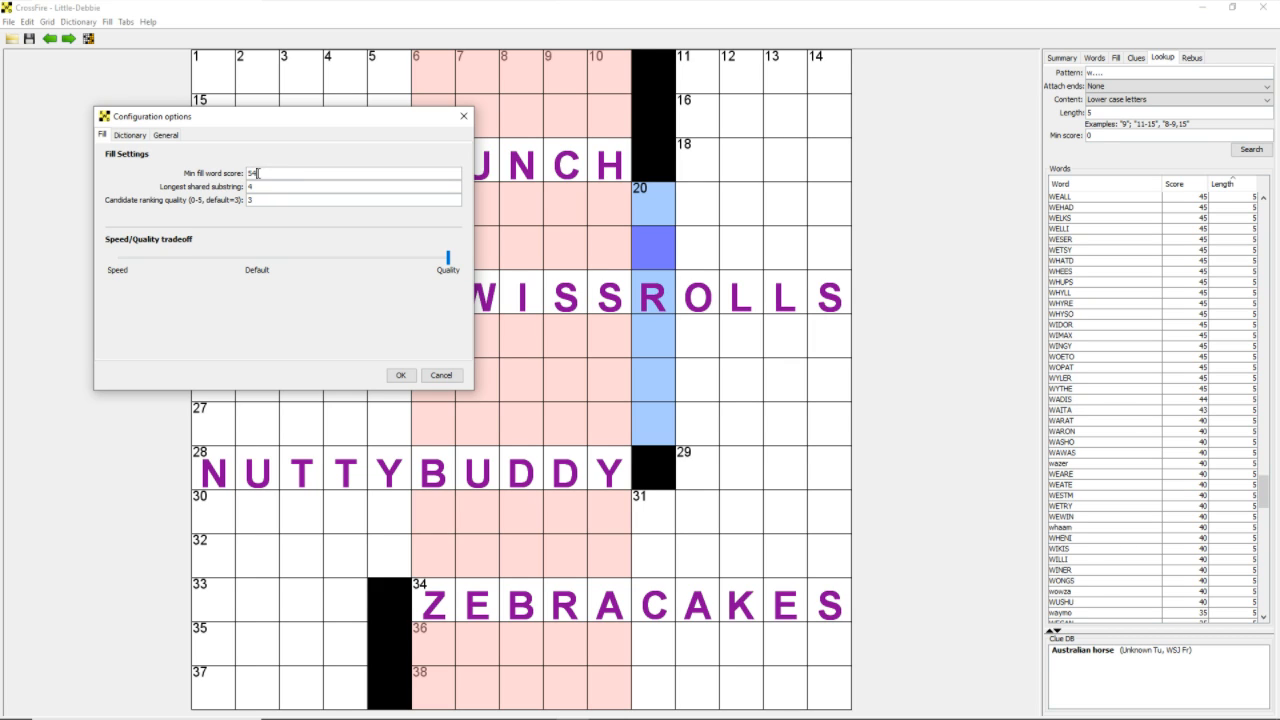
key("shift+Home")
type("40")
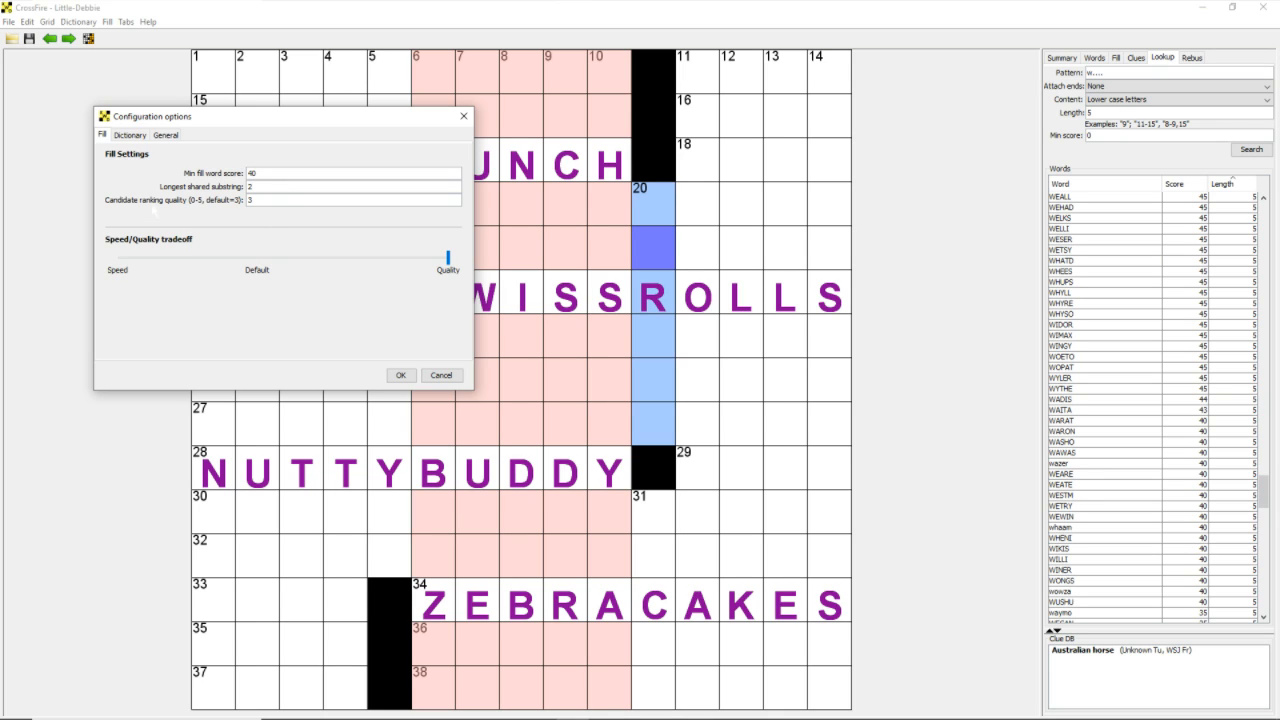
left_click(250, 200)
Examine the dictionary and general configuration settings, and close the configuration without applying changes
left_click(120, 135)
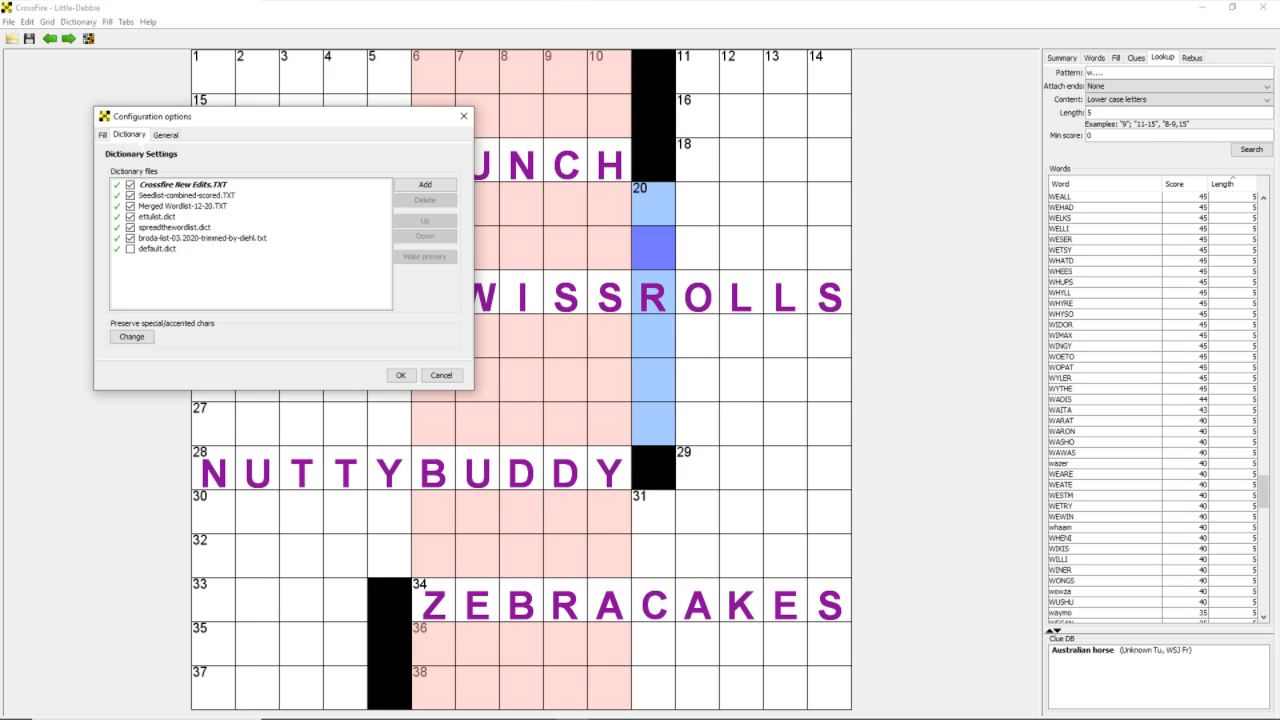
left_click(166, 135)
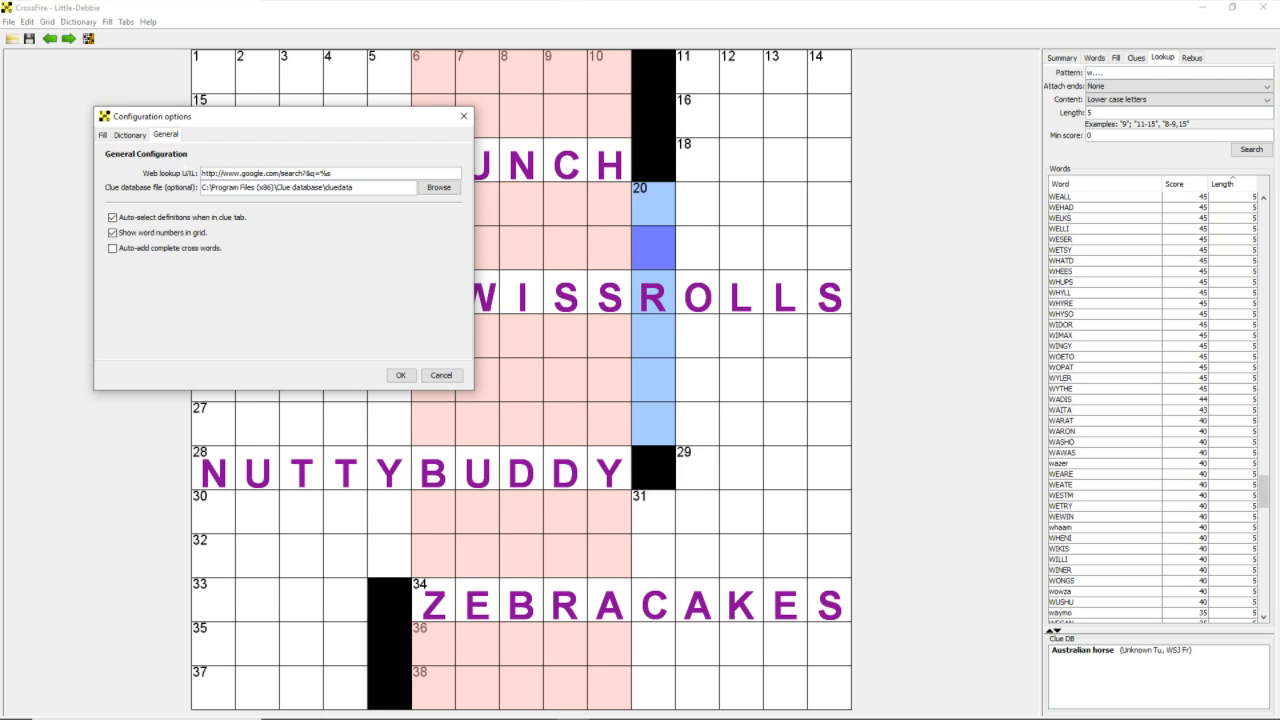
left_click(455, 376)
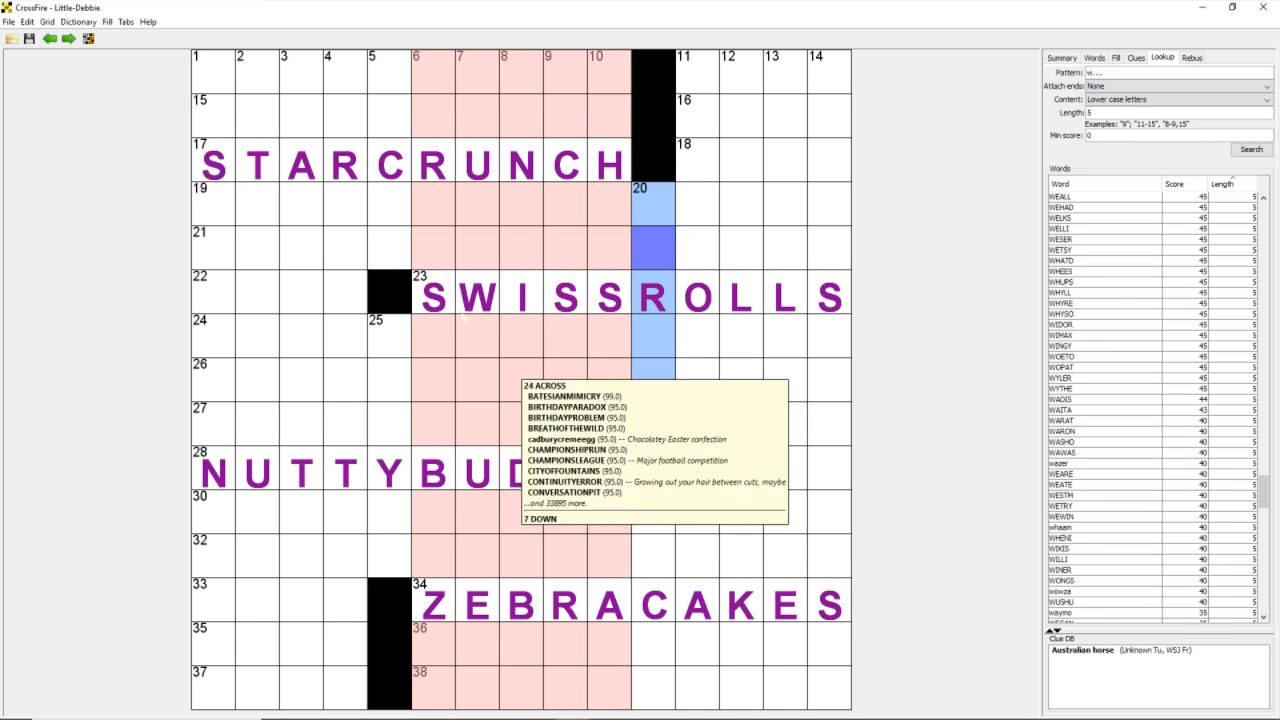
Add symmetrical black squares in rows 1 and 2 of the grid's fourth column
left_click(376, 70)
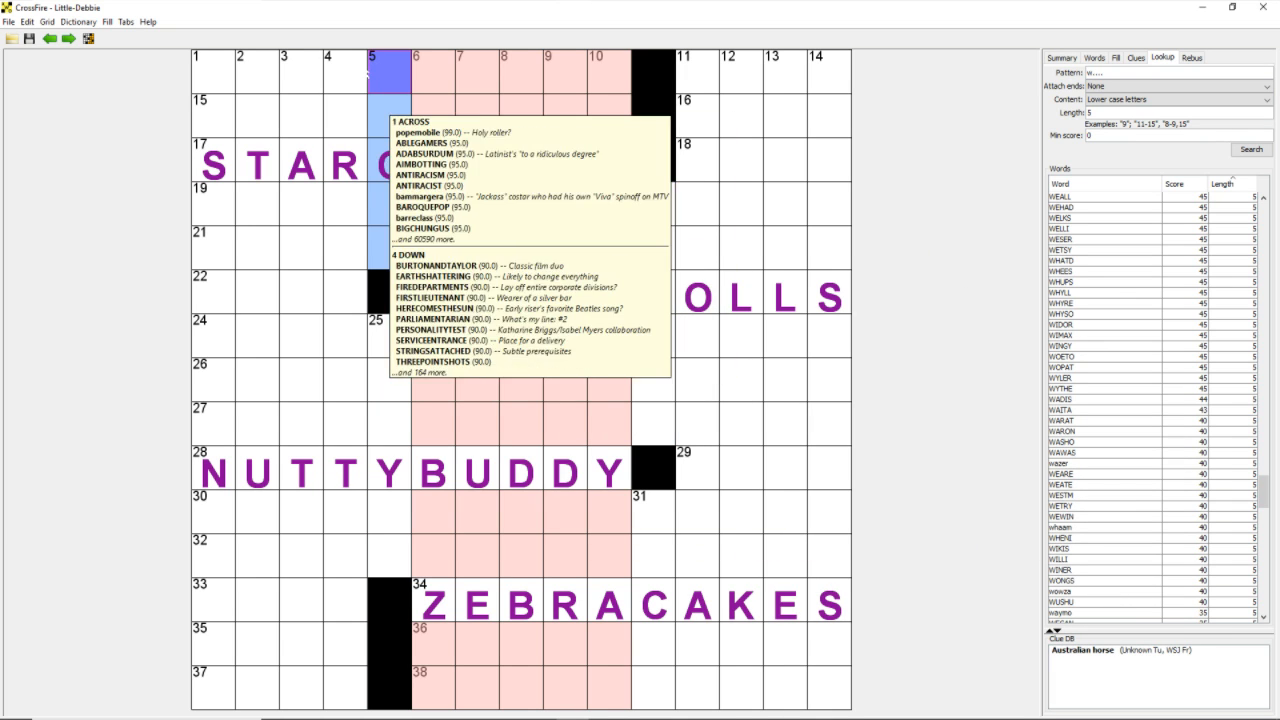
left_click(364, 72)
key("period")
key("period")
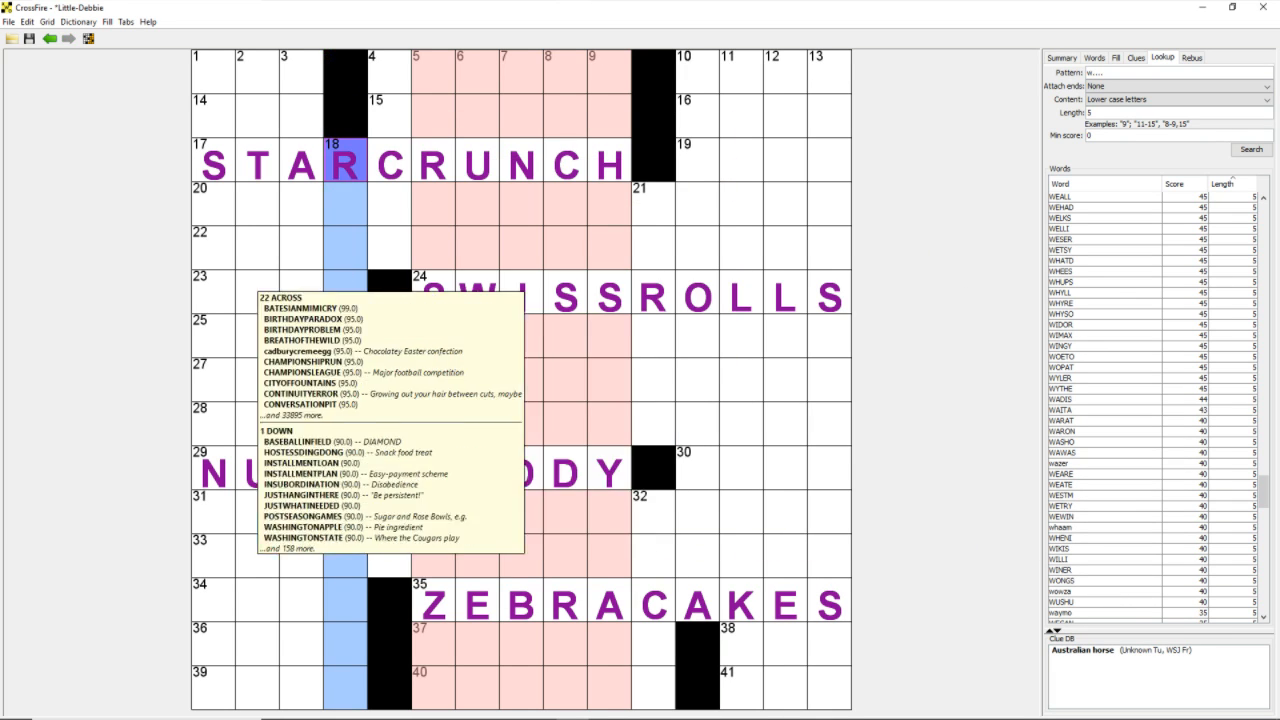
Try blacking out the first four squares of row 5 and remove those blocks again
double_click(229, 254)
key("period")
key("period")
key("period")
key("period")
key("BackSpace")
key("BackSpace")
key("BackSpace")
key("BackSpace")
key("BackSpace")
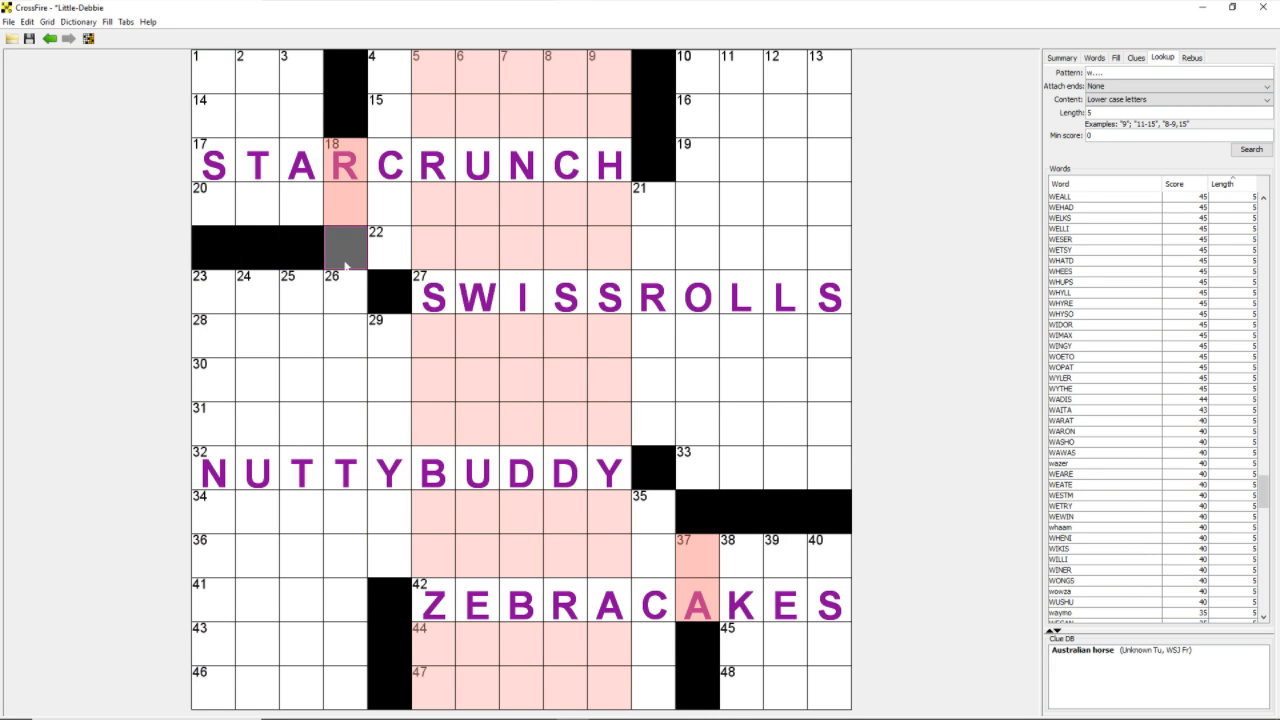
Black out the first four squares of row 7 with their symmetrical counterparts
left_click(230, 330)
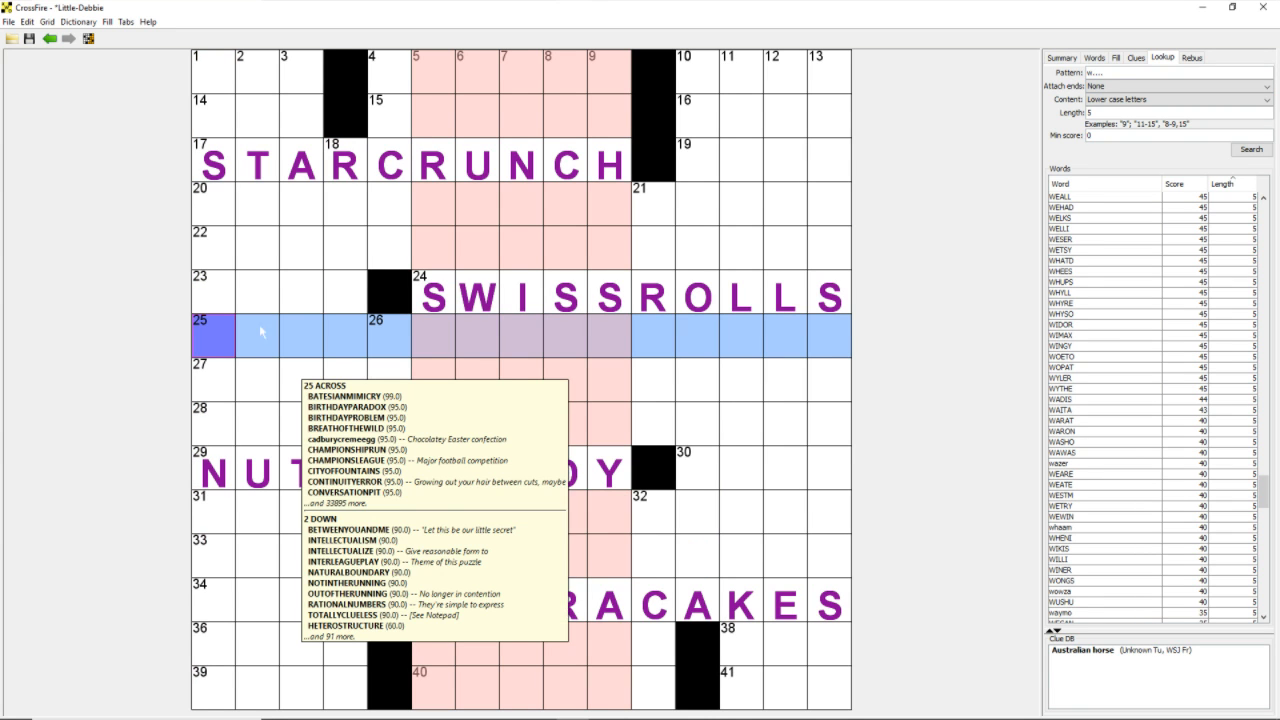
key("period")
key("period")
key("period")
key("period")
Add symmetrical black squares at row 5, column 6 and at row 4, column 7
left_click(435, 248)
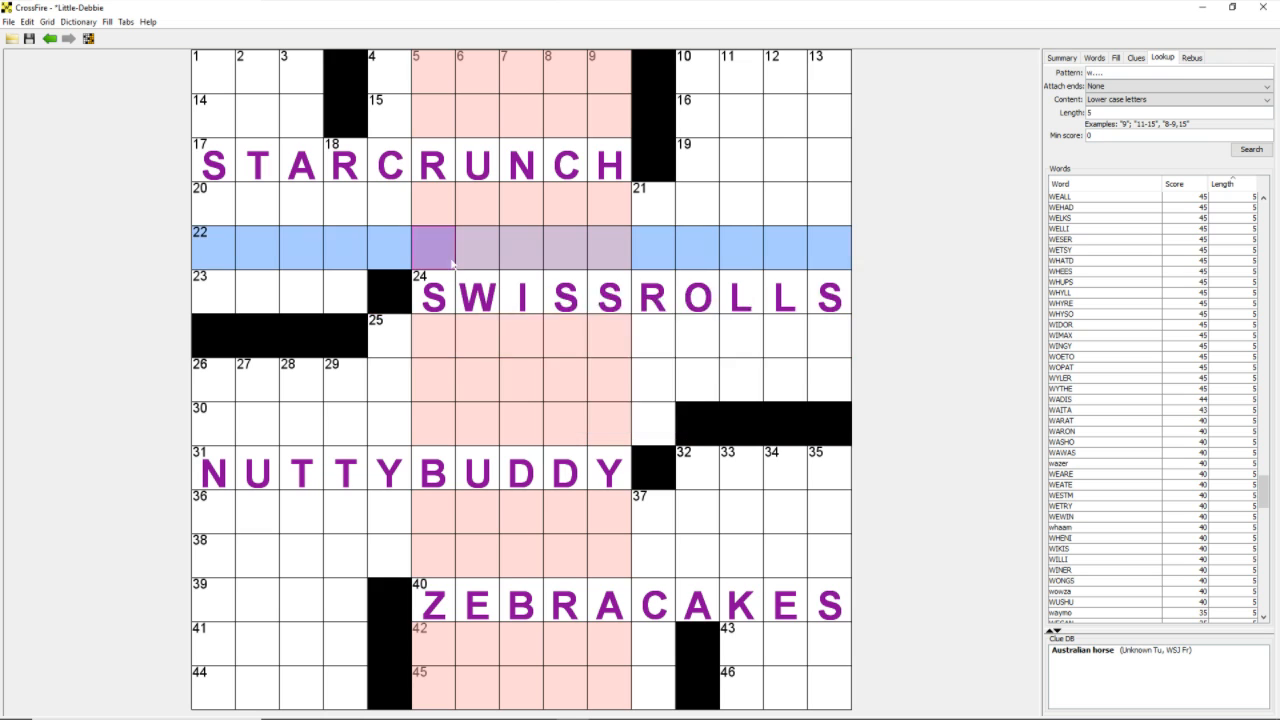
key("period")
left_click(488, 251)
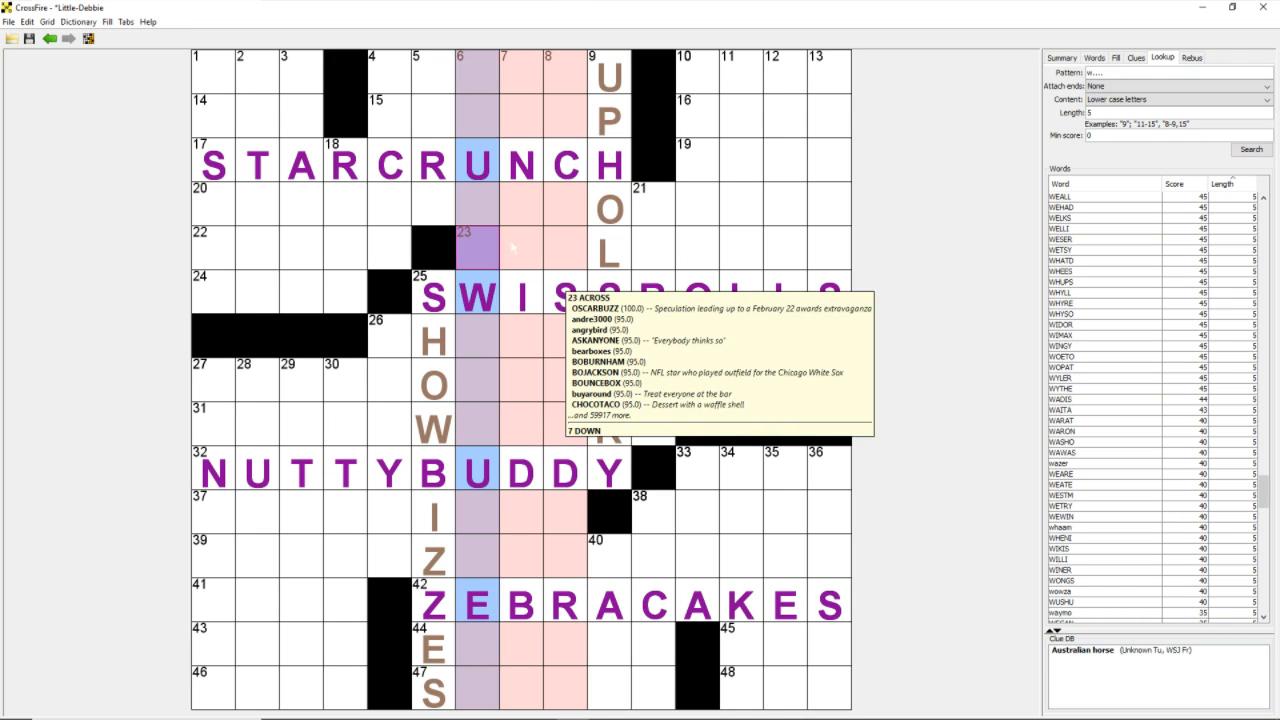
left_click(478, 222)
key("period")
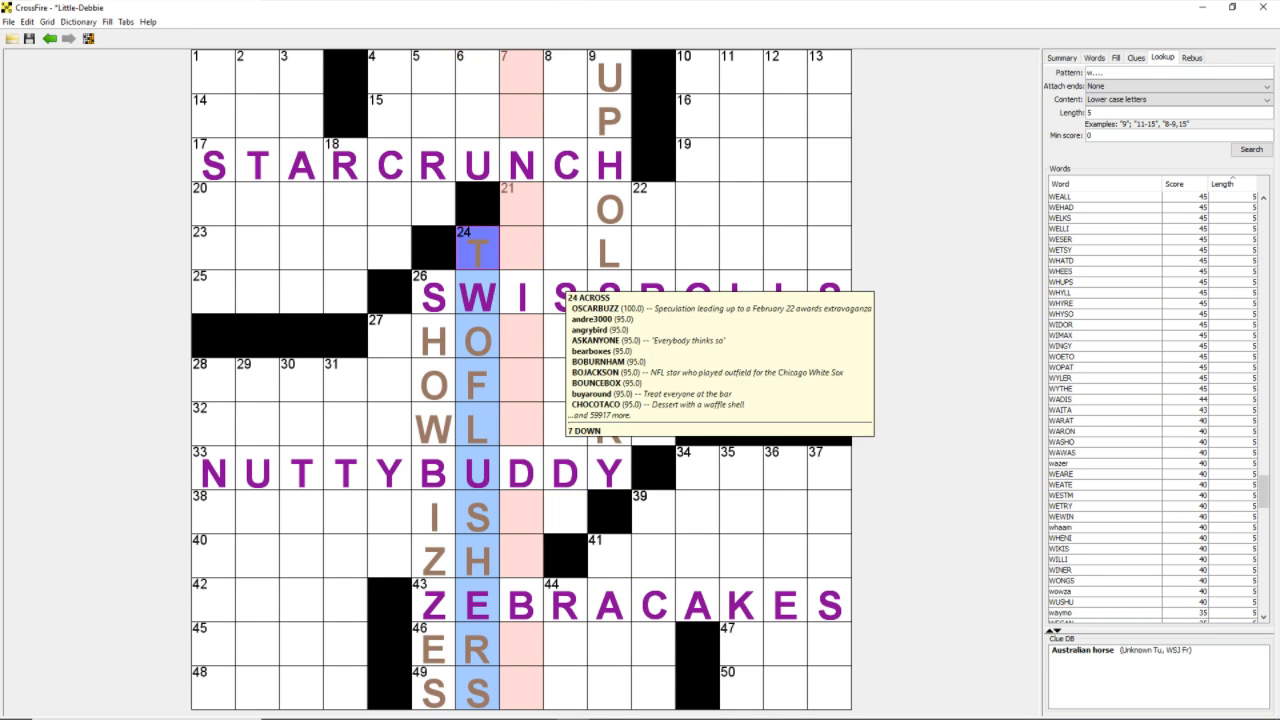
Add symmetrical black squares at row 9, columns 6 and 7, and black out the centre square of the grid
left_click(448, 436)
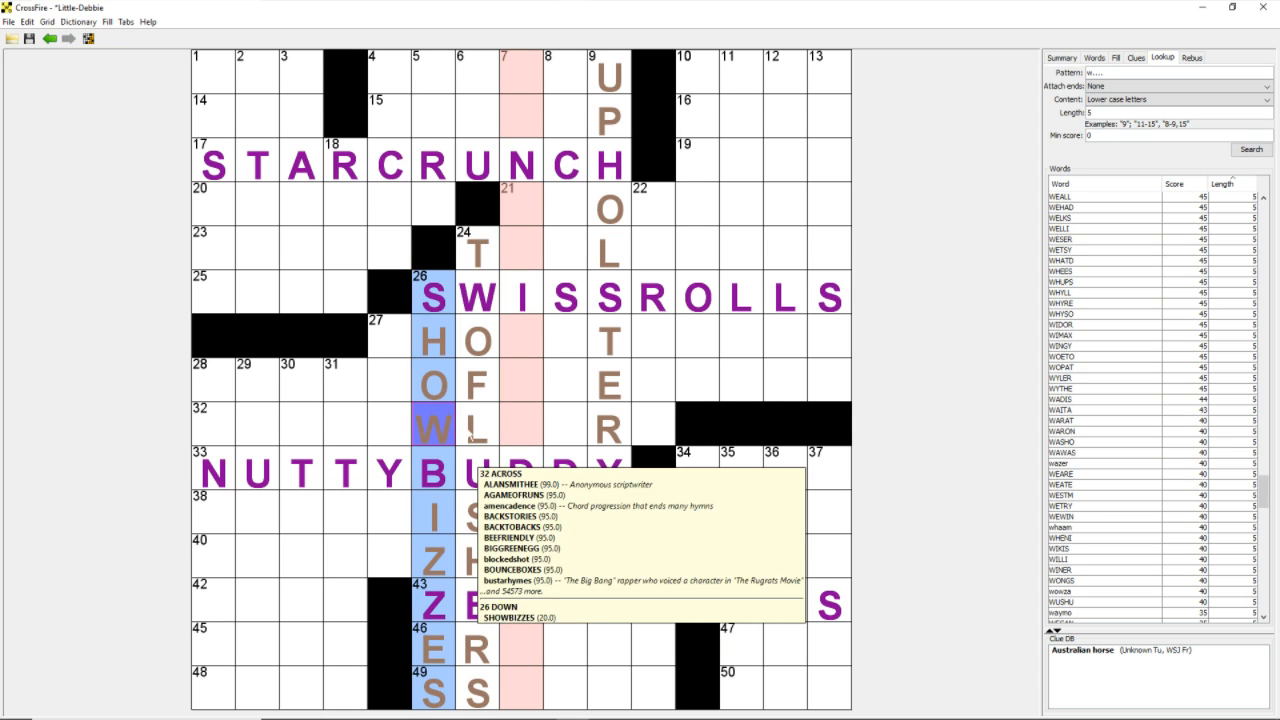
key("period")
left_click(492, 419)
key("period")
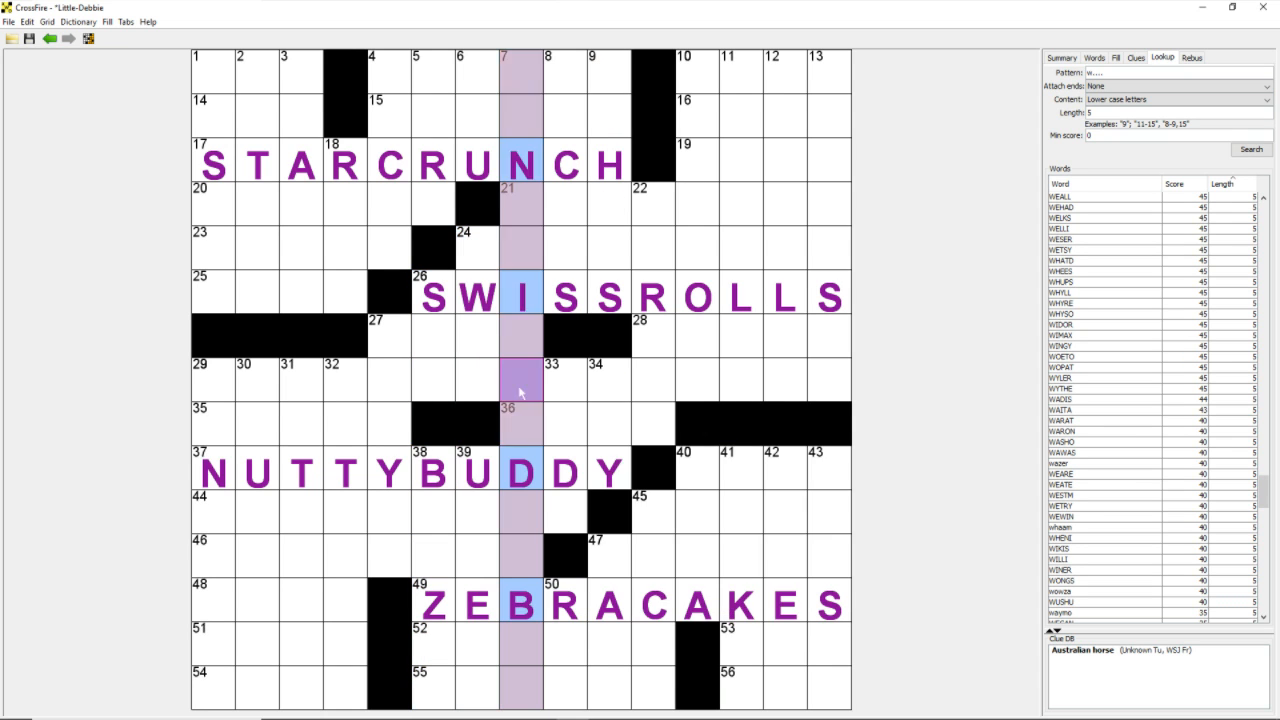
Black out the last three squares of row 4 and the square at row 5, column 12, with their symmetrical counterparts
left_click(830, 236)
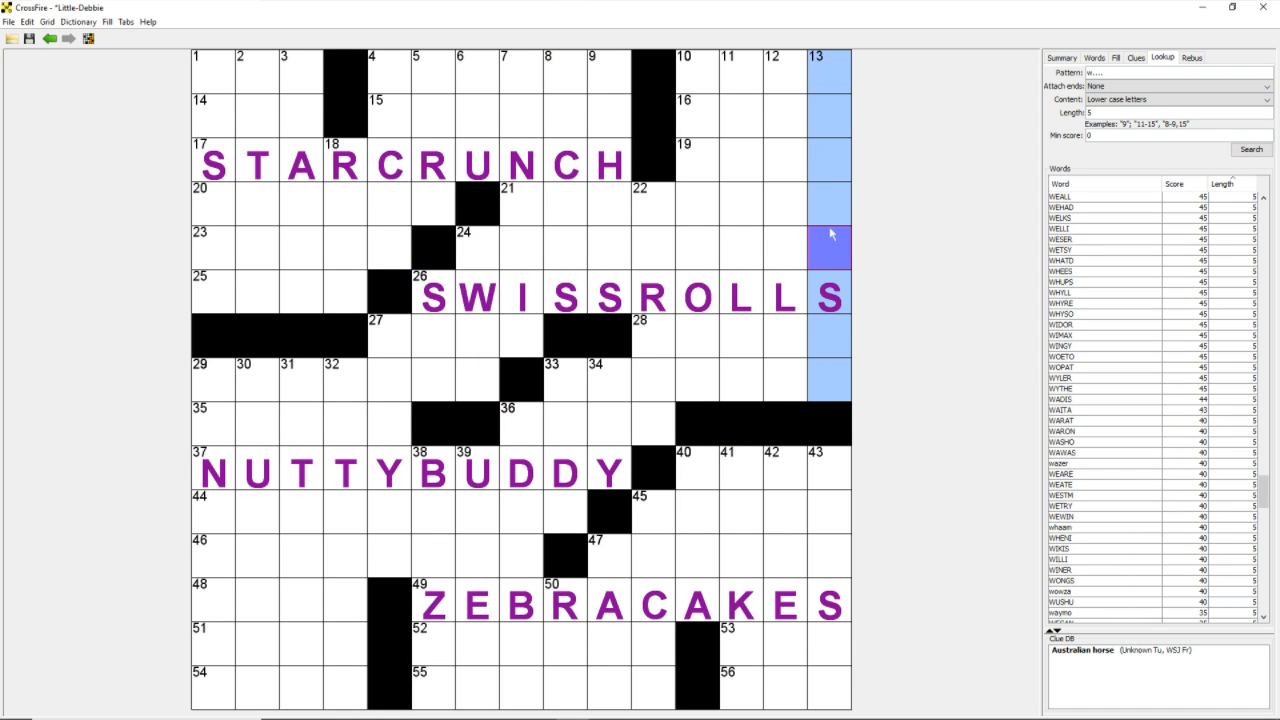
mouse_move(830, 235)
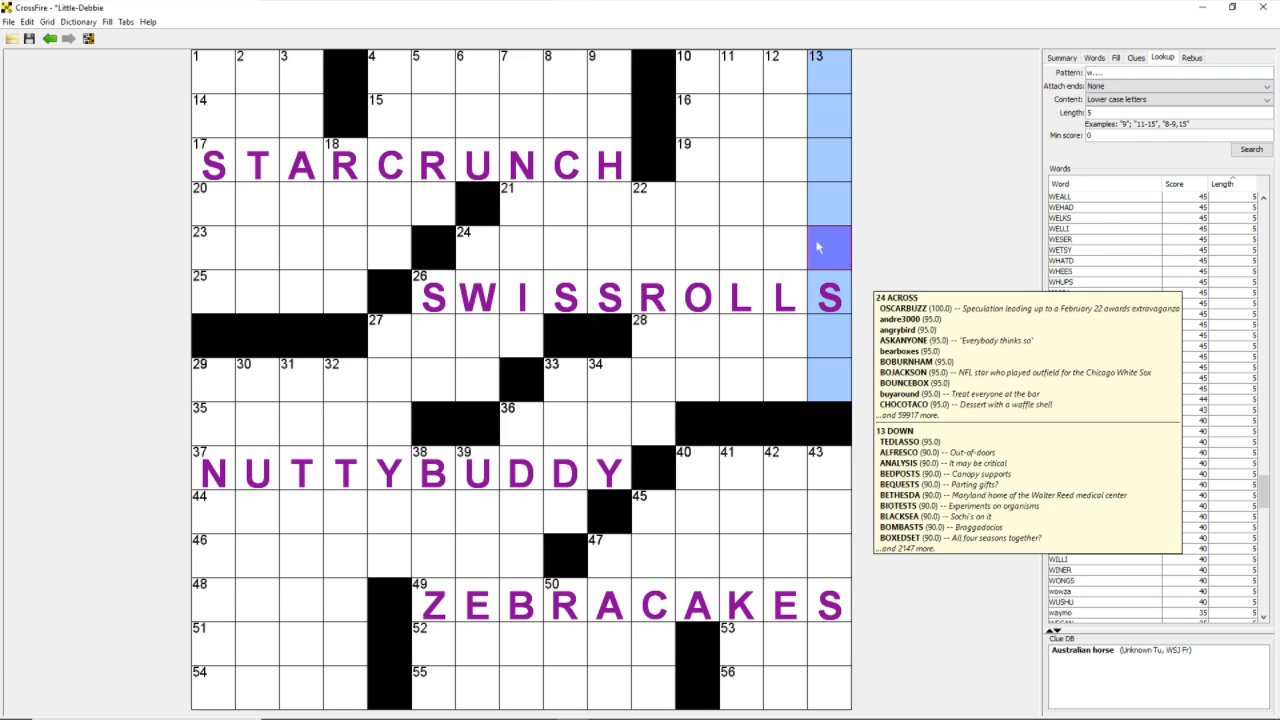
key("Up")
key("period")
left_click(780, 219)
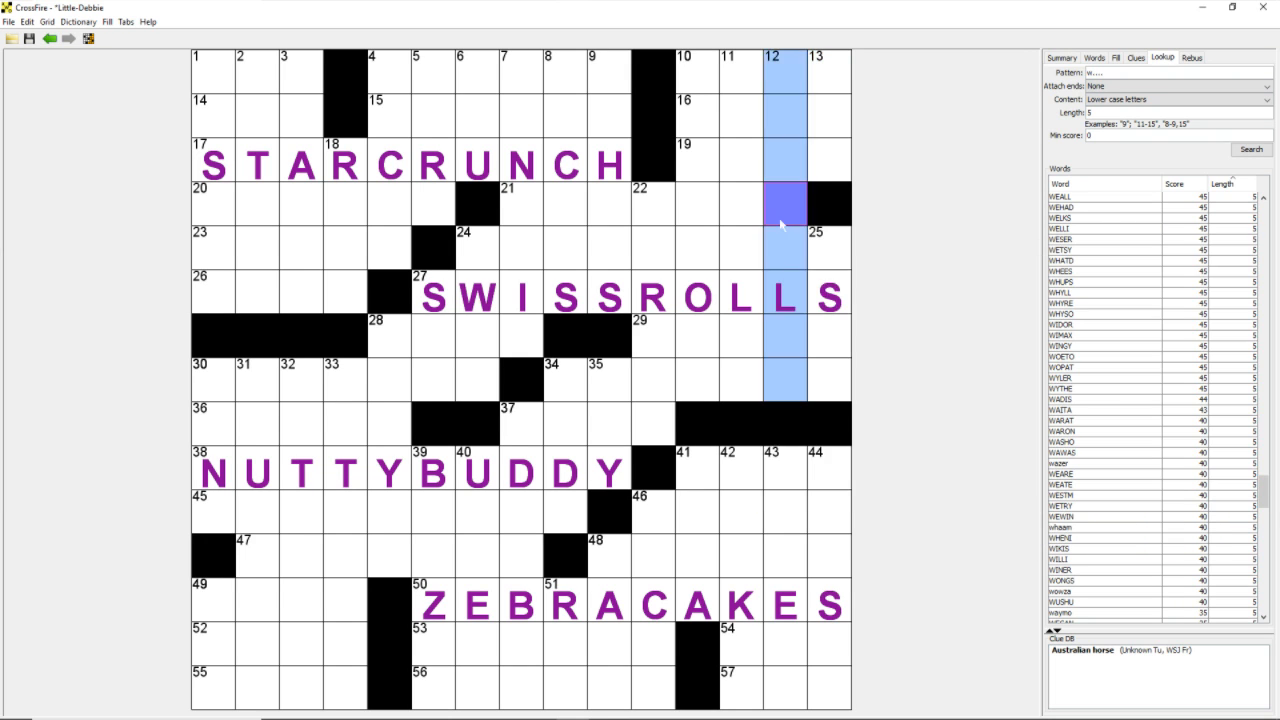
key("period")
left_click(736, 220)
key("period")
left_click(694, 250)
key("period")
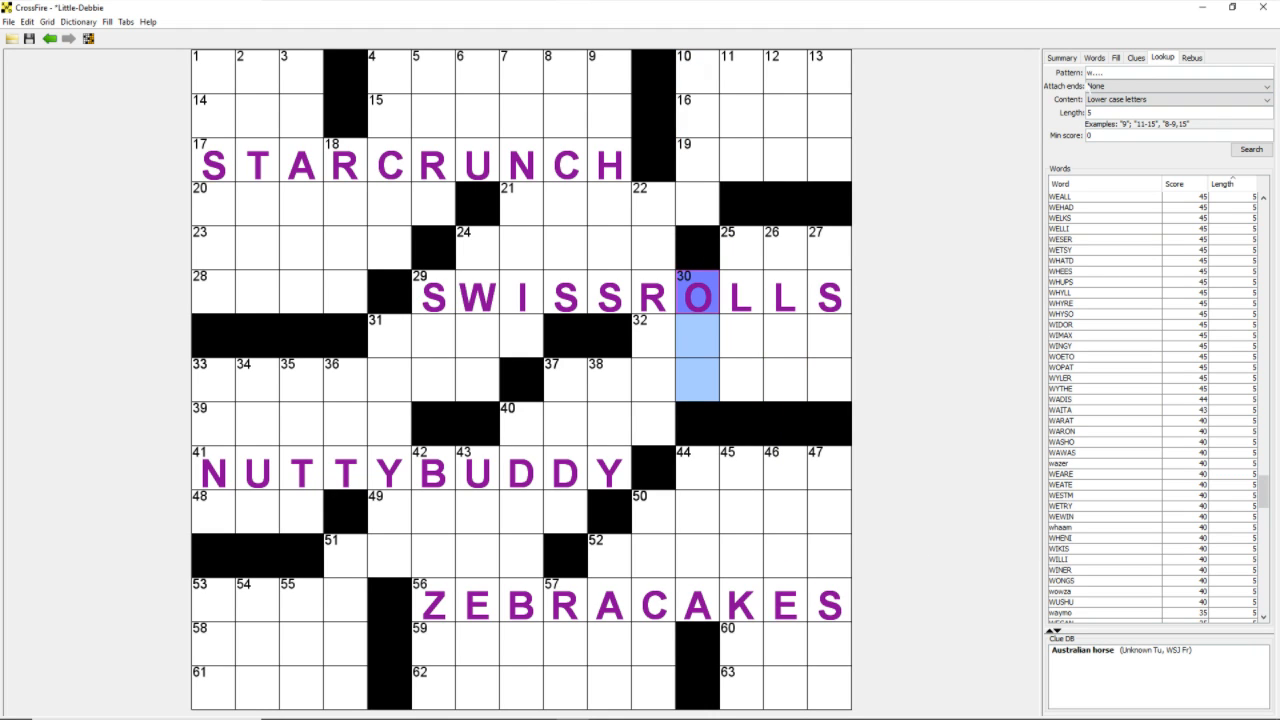
Review the puzzle's word and letter counts, highlighting the seven-letter entries and the squares containing R
left_click(1066, 58)
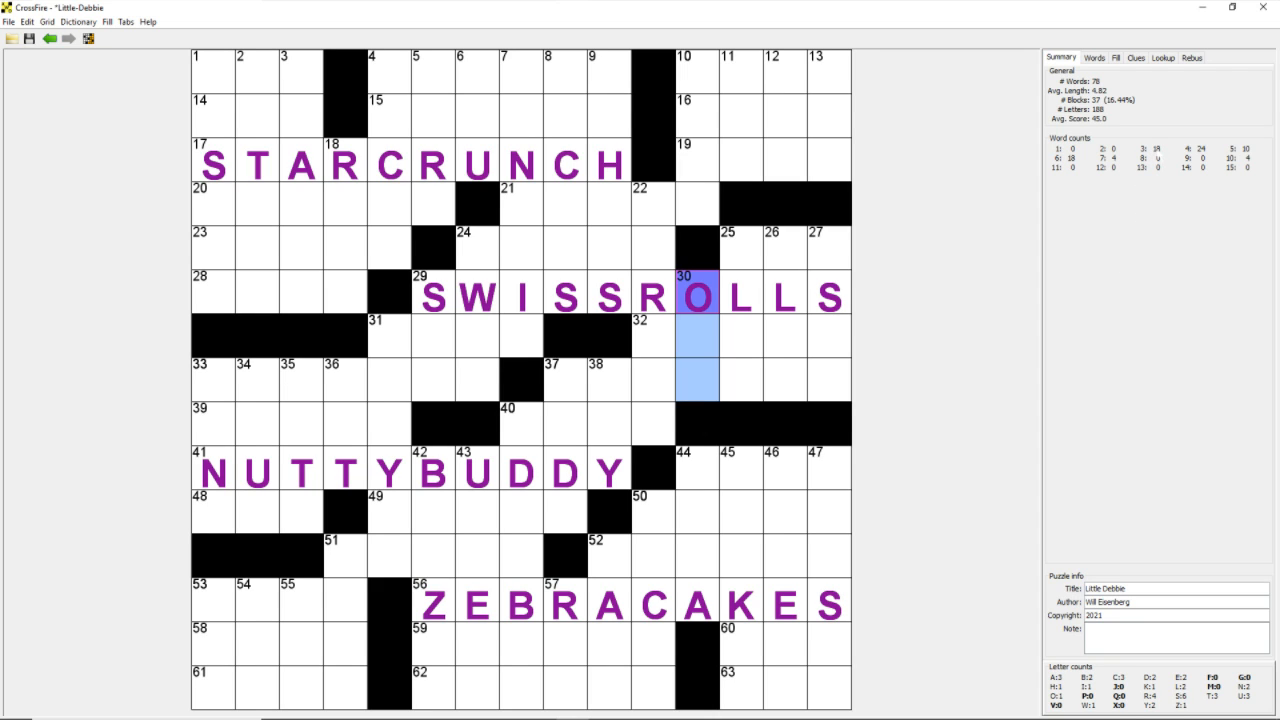
left_click(1158, 151)
mouse_move(509, 382)
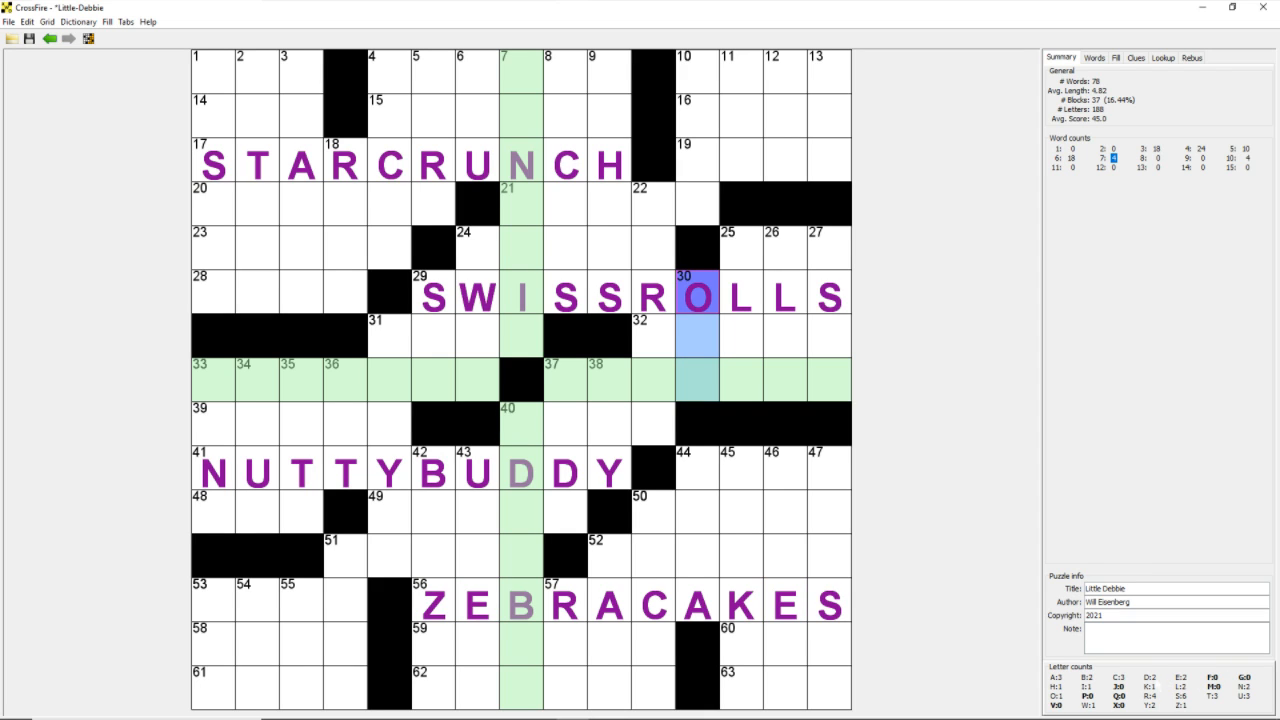
left_click(1150, 695)
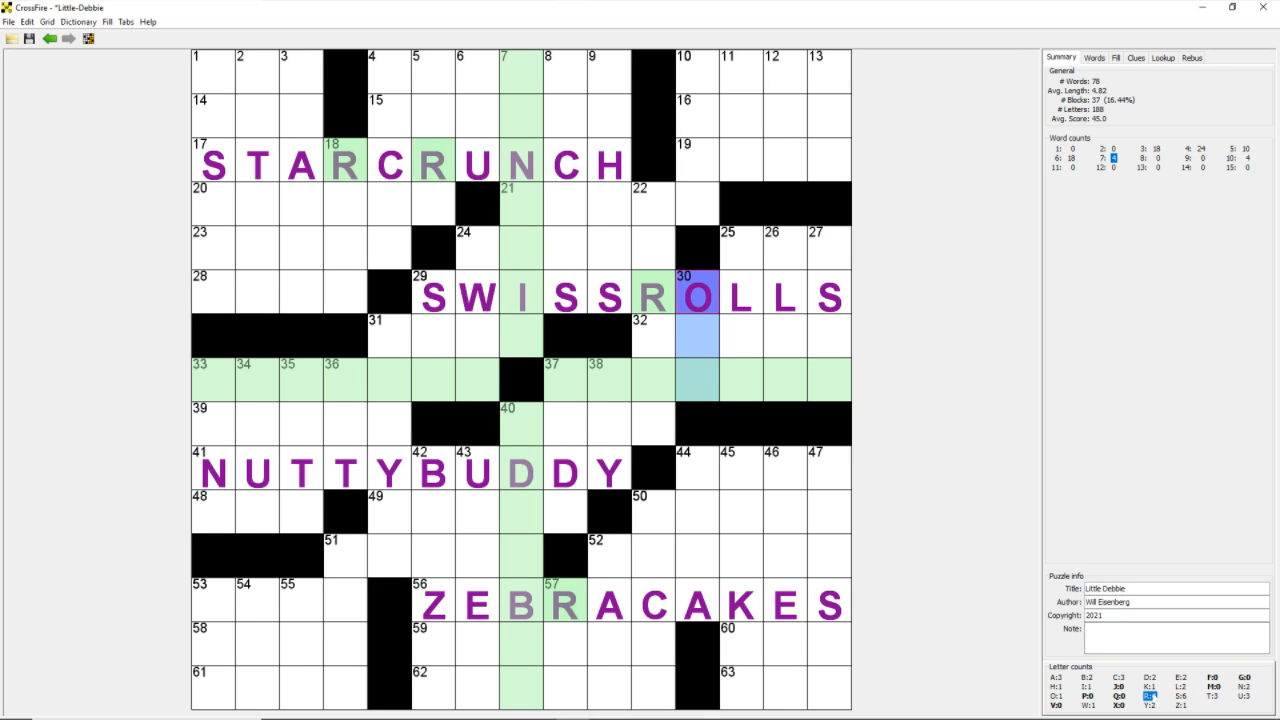
left_click(1153, 696)
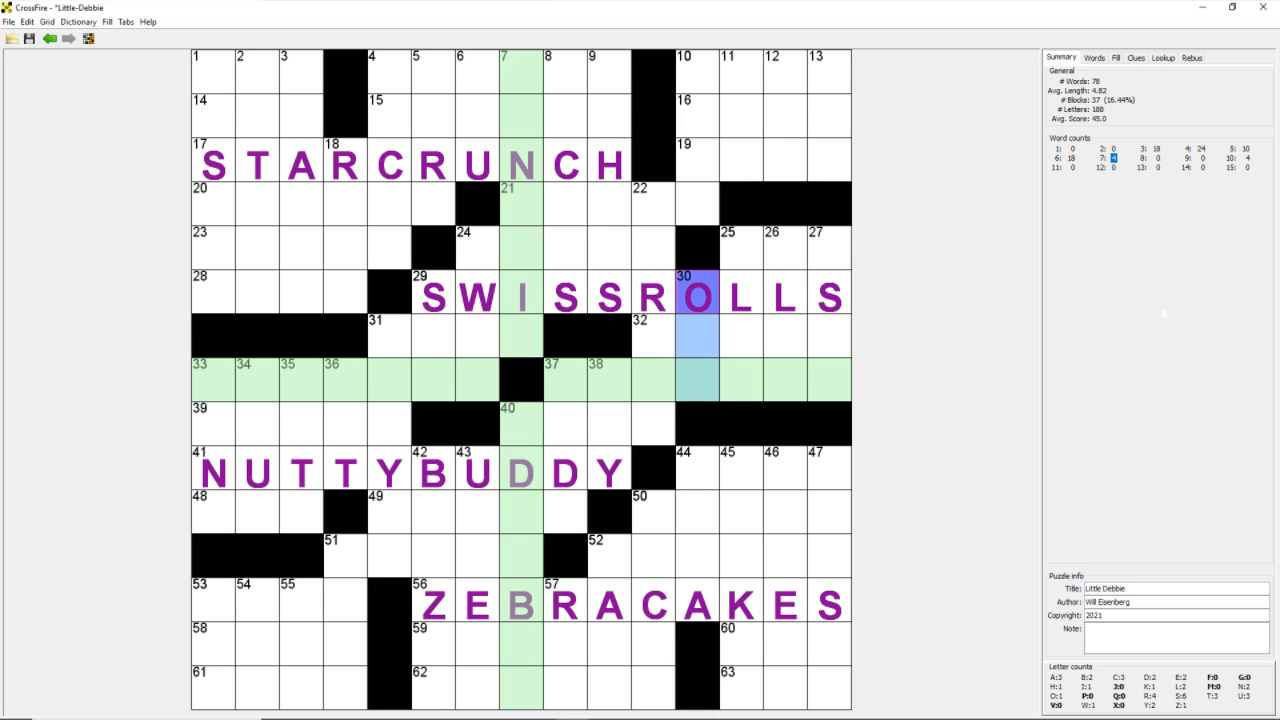
Set the score of STARCRUNCH to 95 from the list of words in the puzzle
left_click(1094, 57)
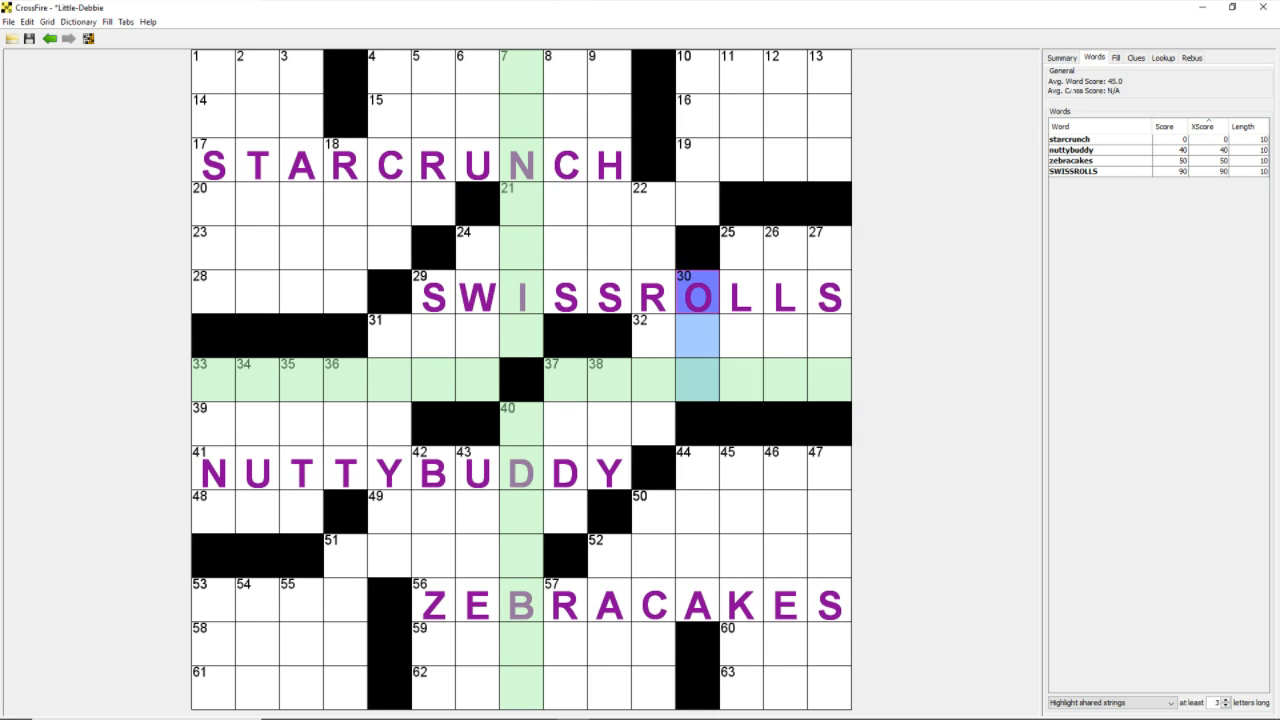
left_click(1093, 141)
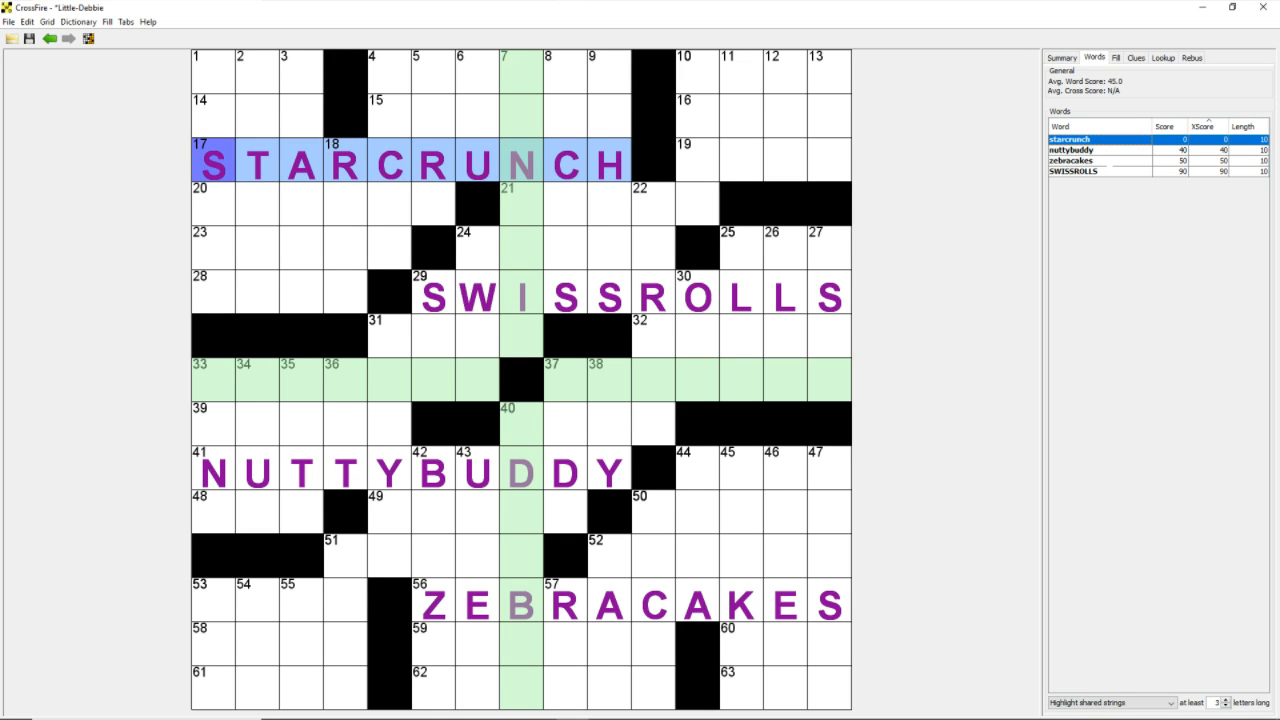
key("ctrl+e")
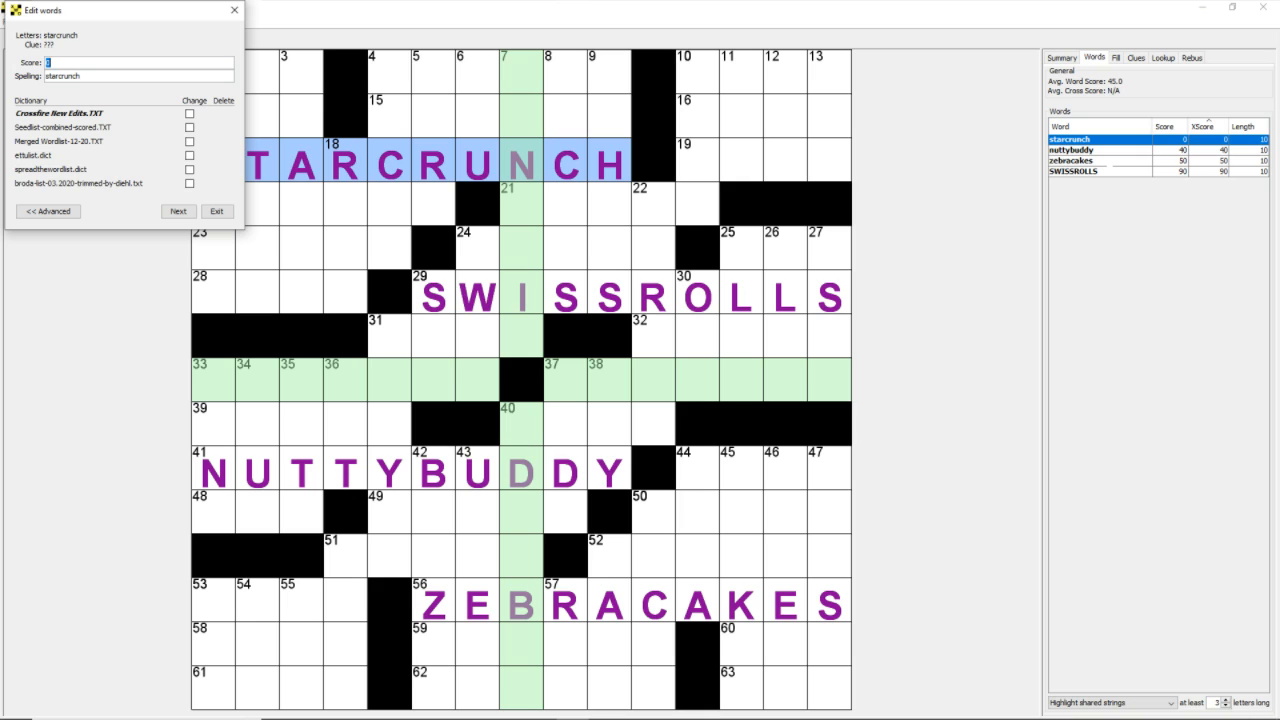
type("95")
key("Return")
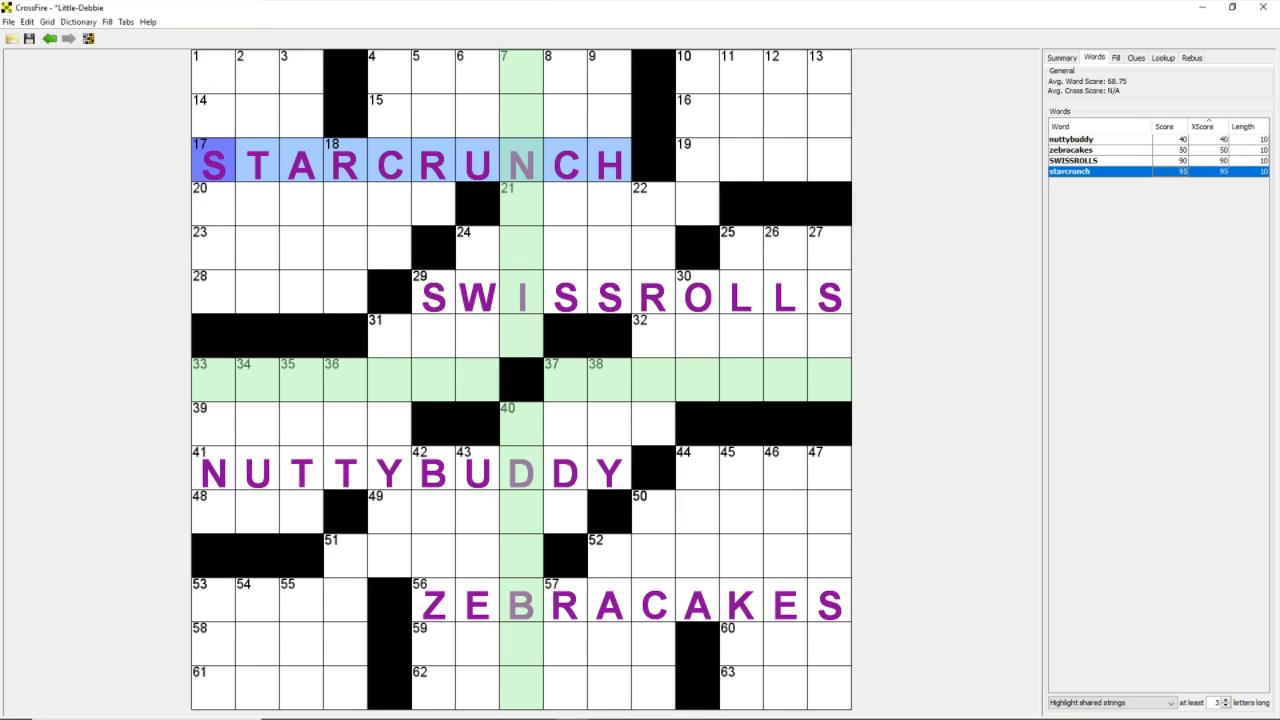
Save the dictionary and bring up the puzzle's general summary and word counts
left_click(8, 21)
left_click(45, 82)
left_click(1062, 60)
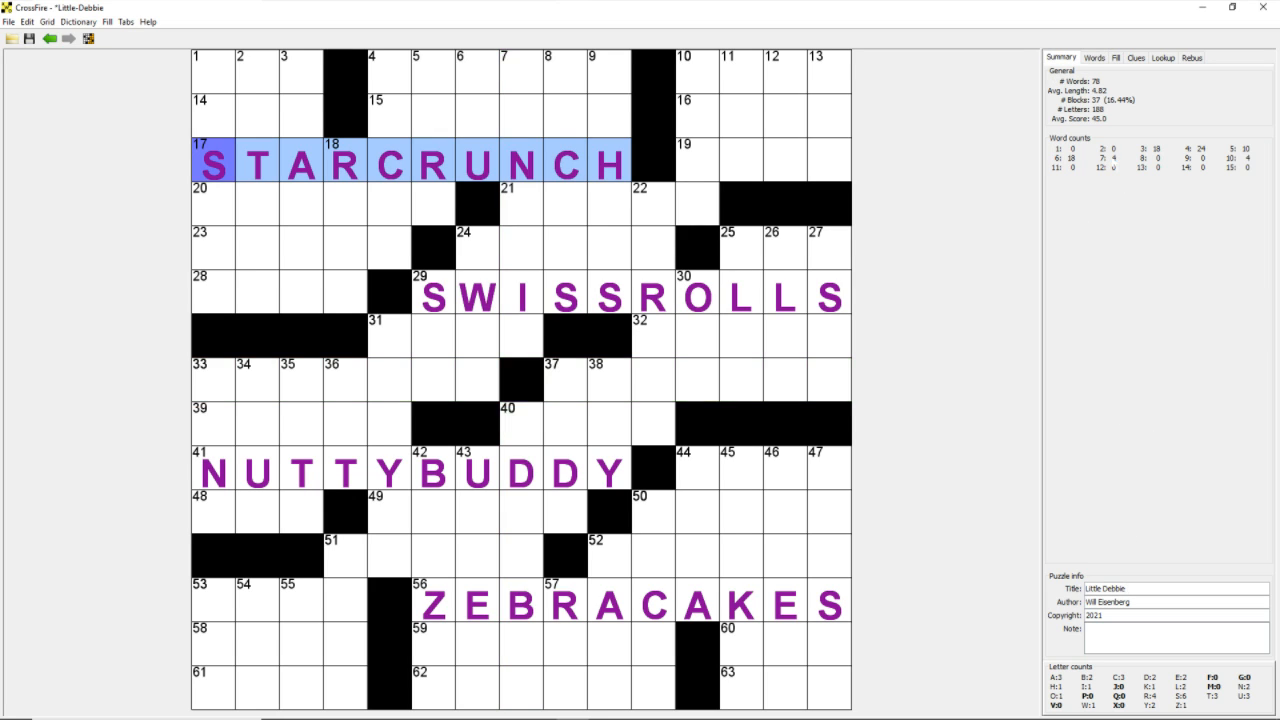
Generate the fill candidates for 7 Down and sort them by word score
left_click(1116, 58)
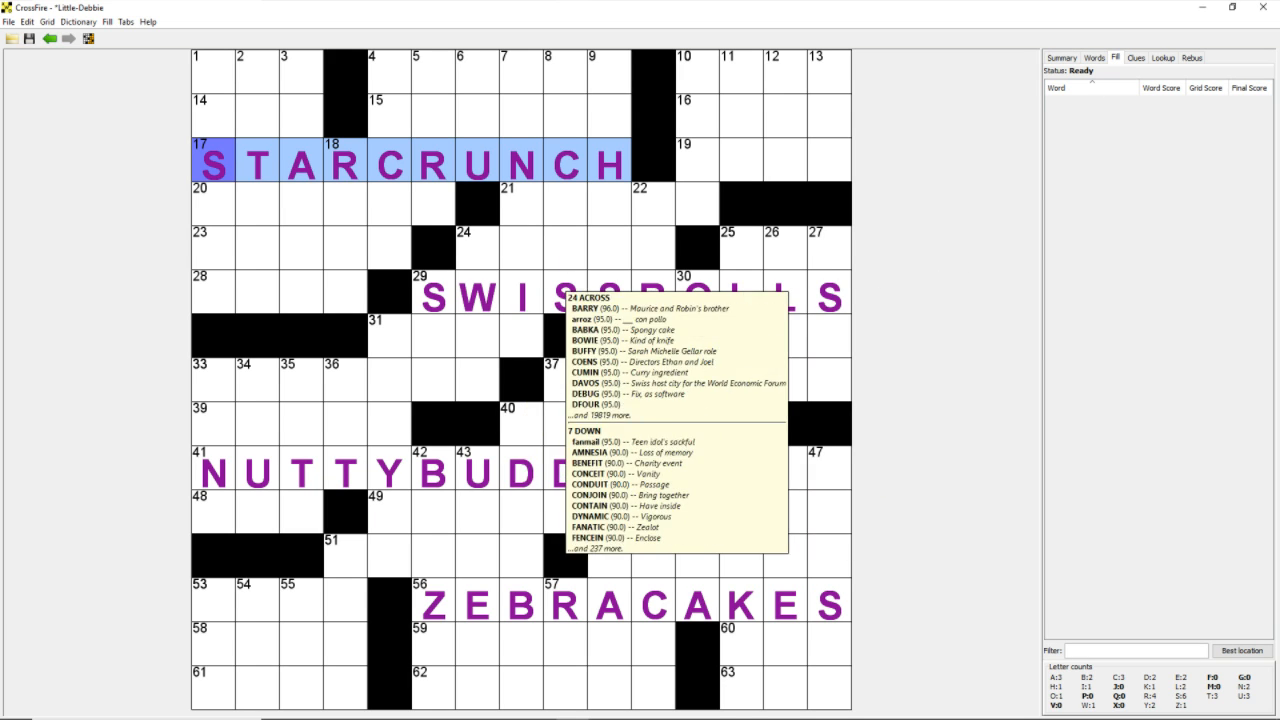
left_click(528, 236)
left_click(528, 236)
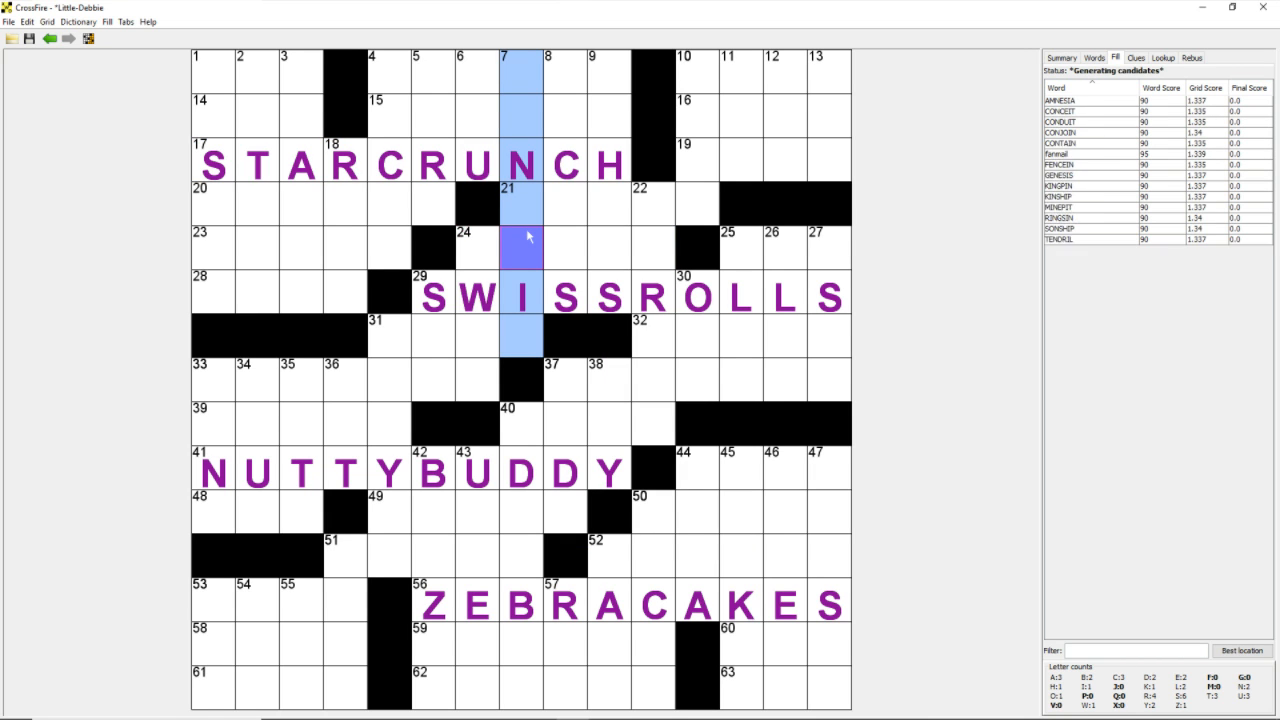
mouse_move(531, 250)
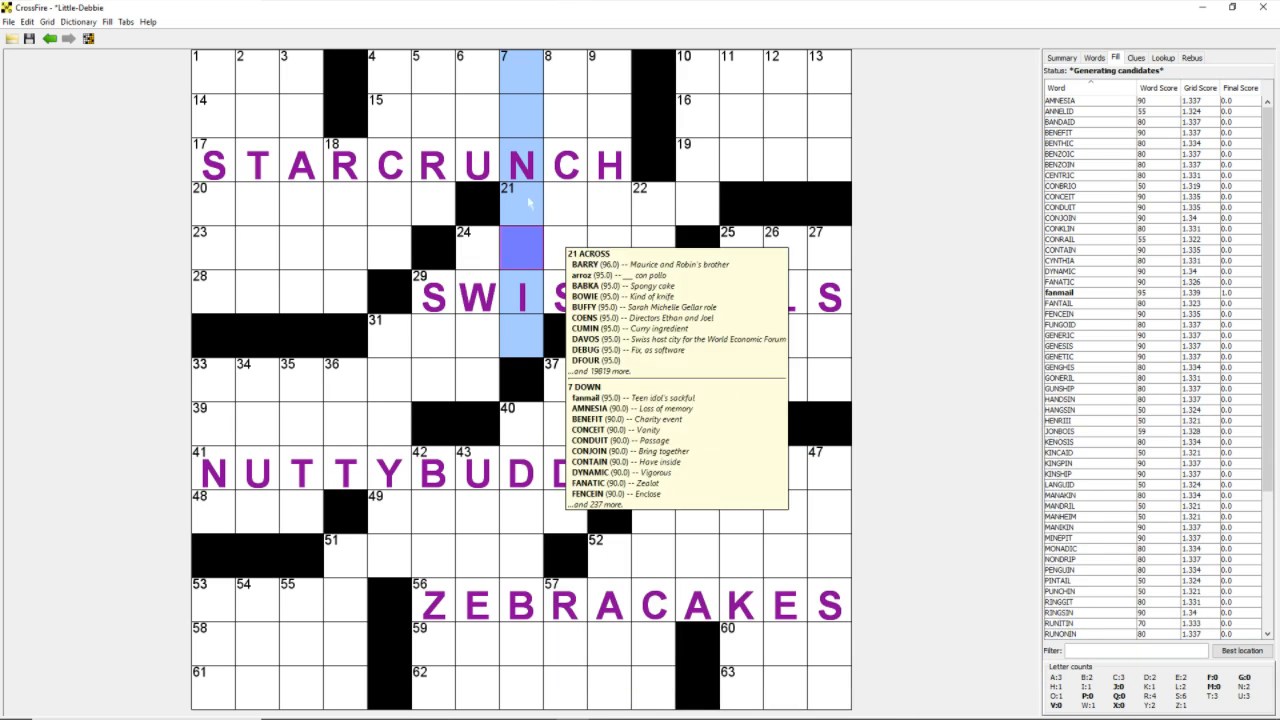
mouse_move(520, 107)
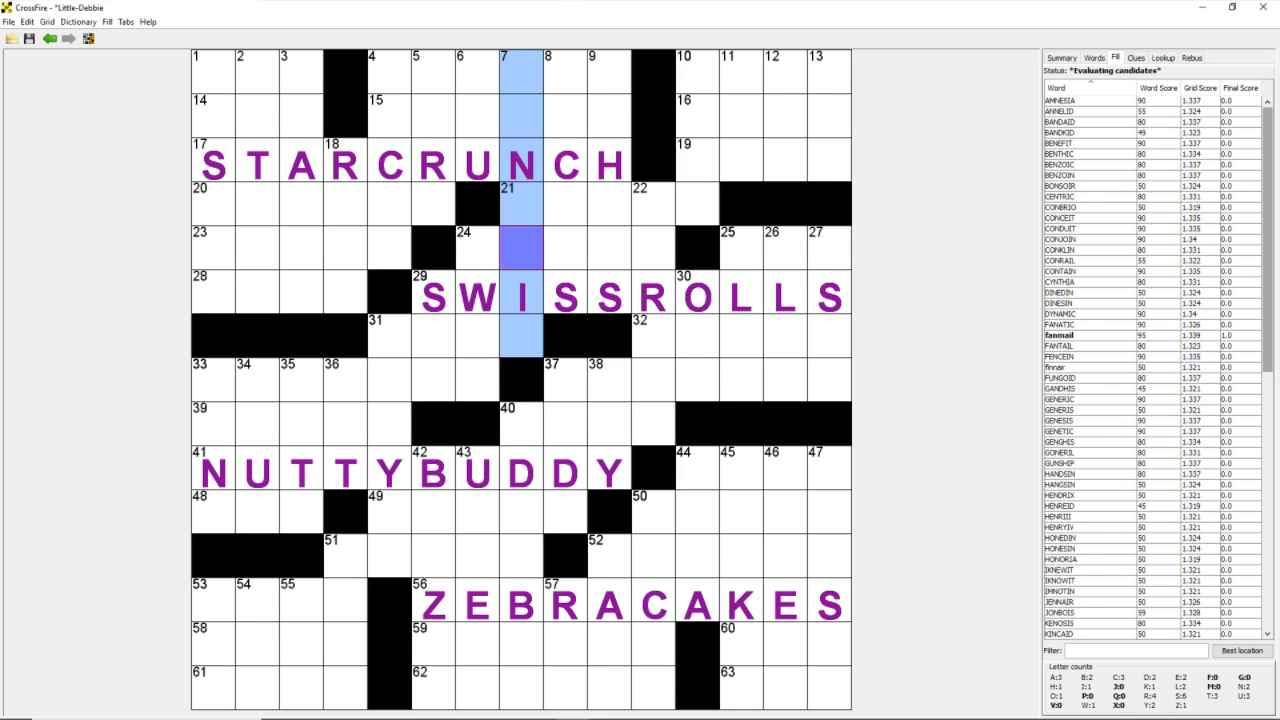
left_click_drag(1268, 205, 1268, 463)
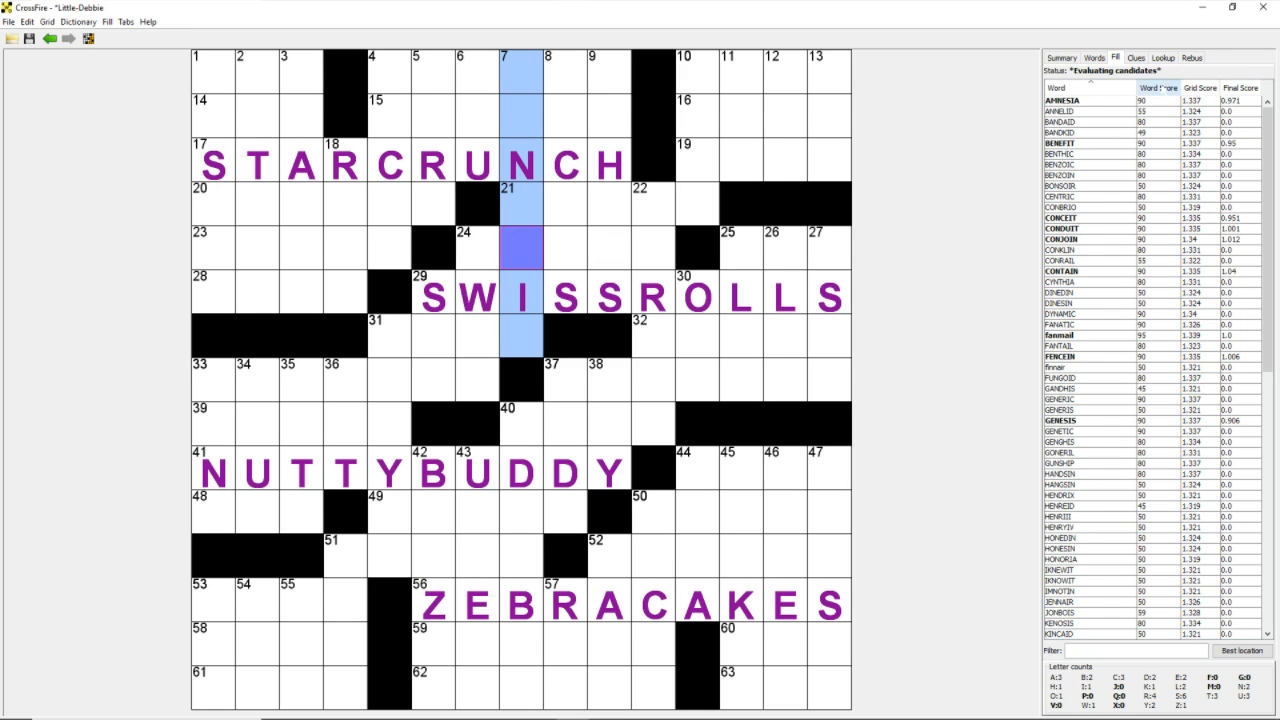
left_click(1160, 88)
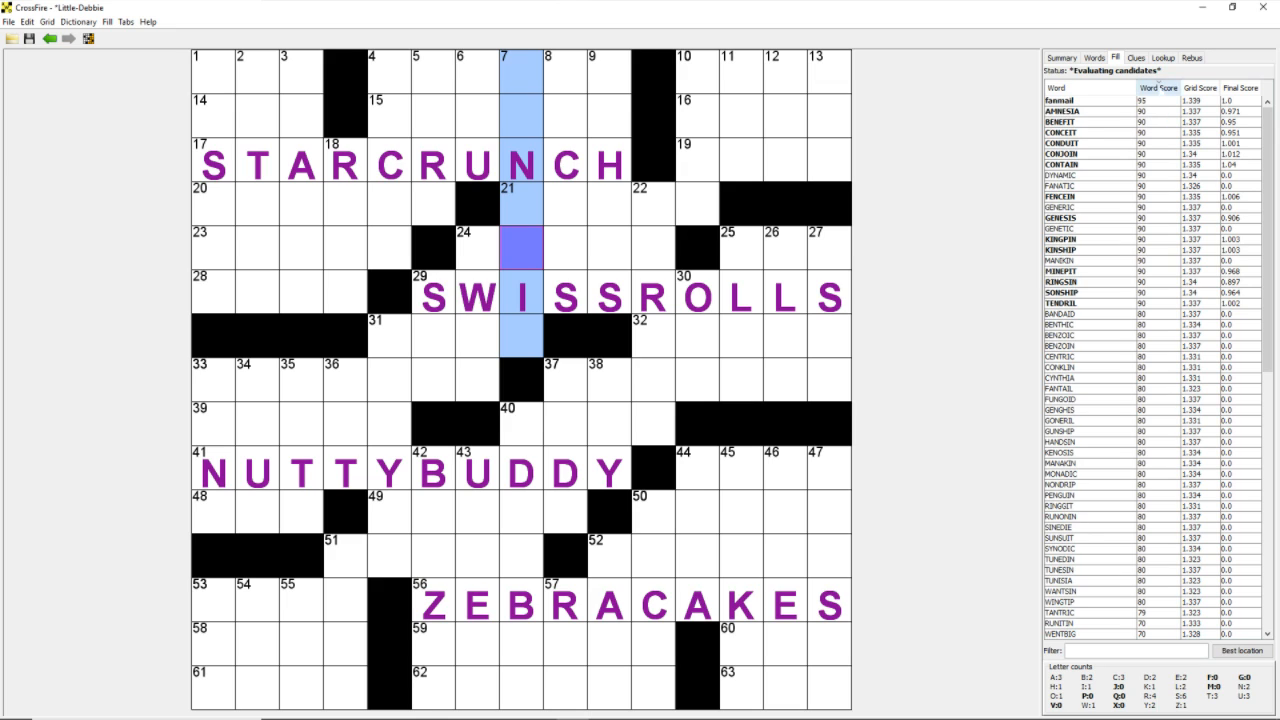
left_click(1158, 87)
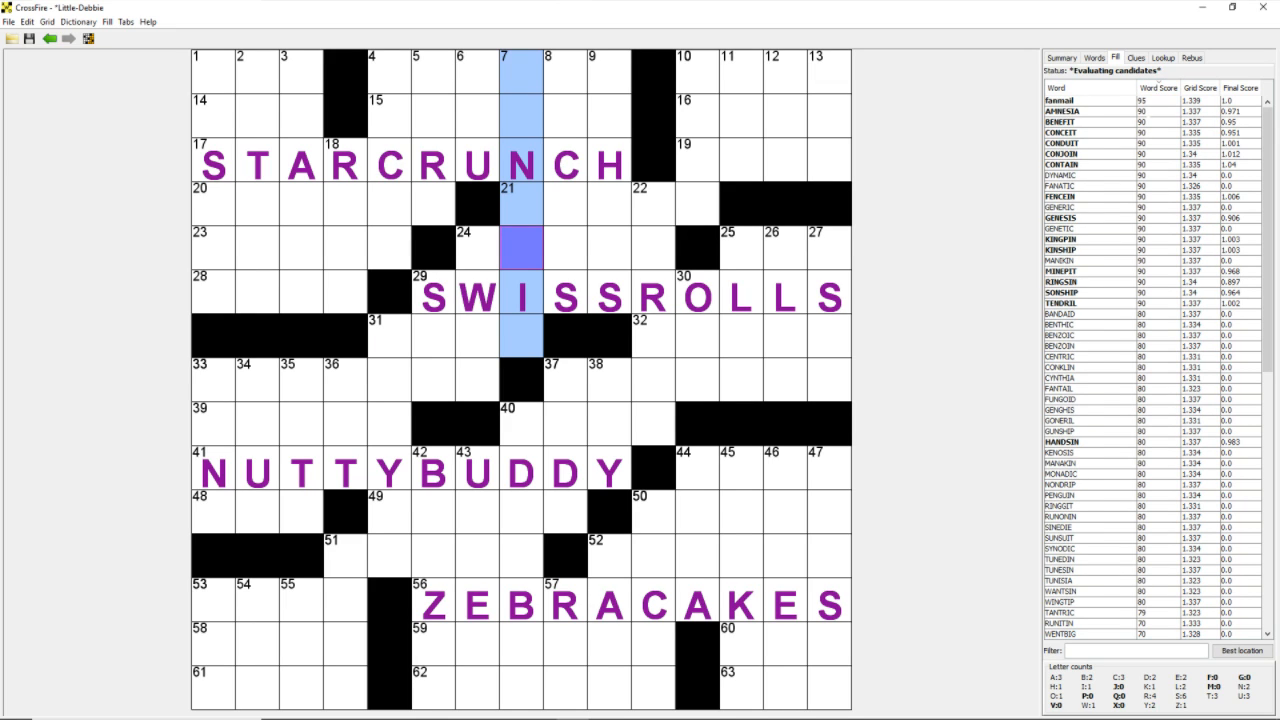
Preview the grid fills for 7 Down candidates such as AMNESIA, CONCEIT and CONJOIN, and enter FANMAIL
left_click(1113, 101)
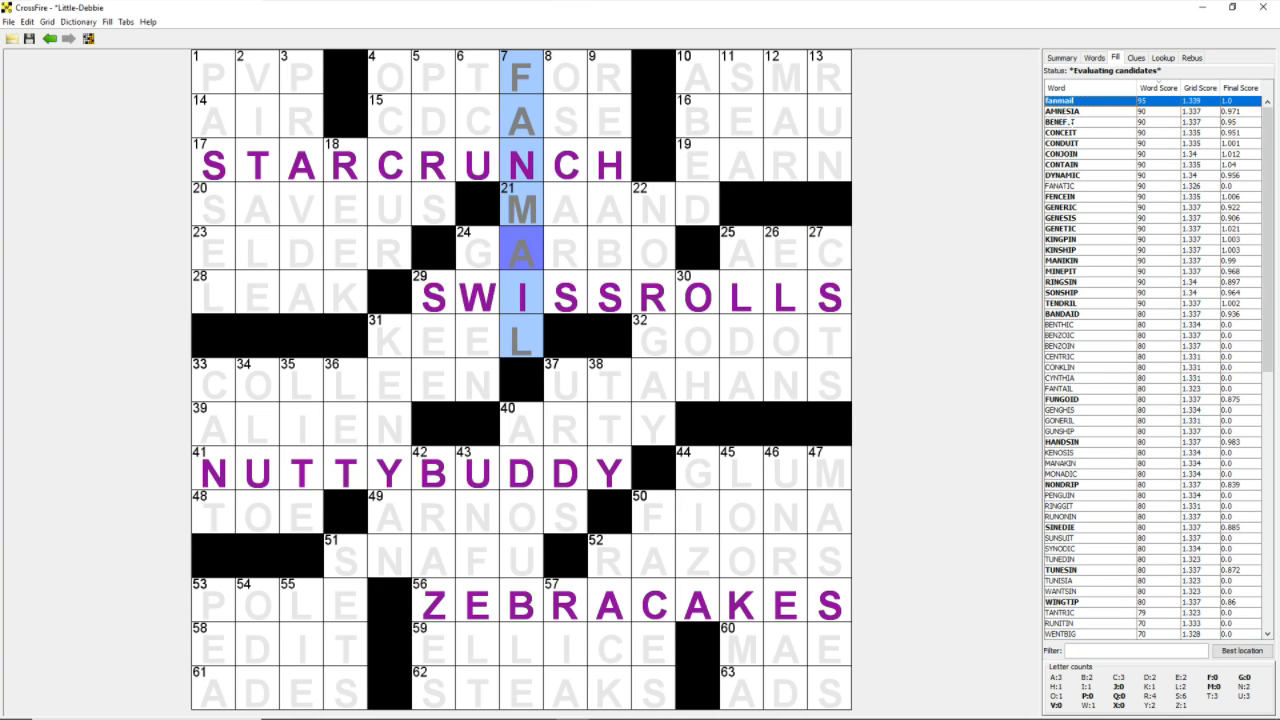
left_click(1066, 111)
left_click(1062, 132)
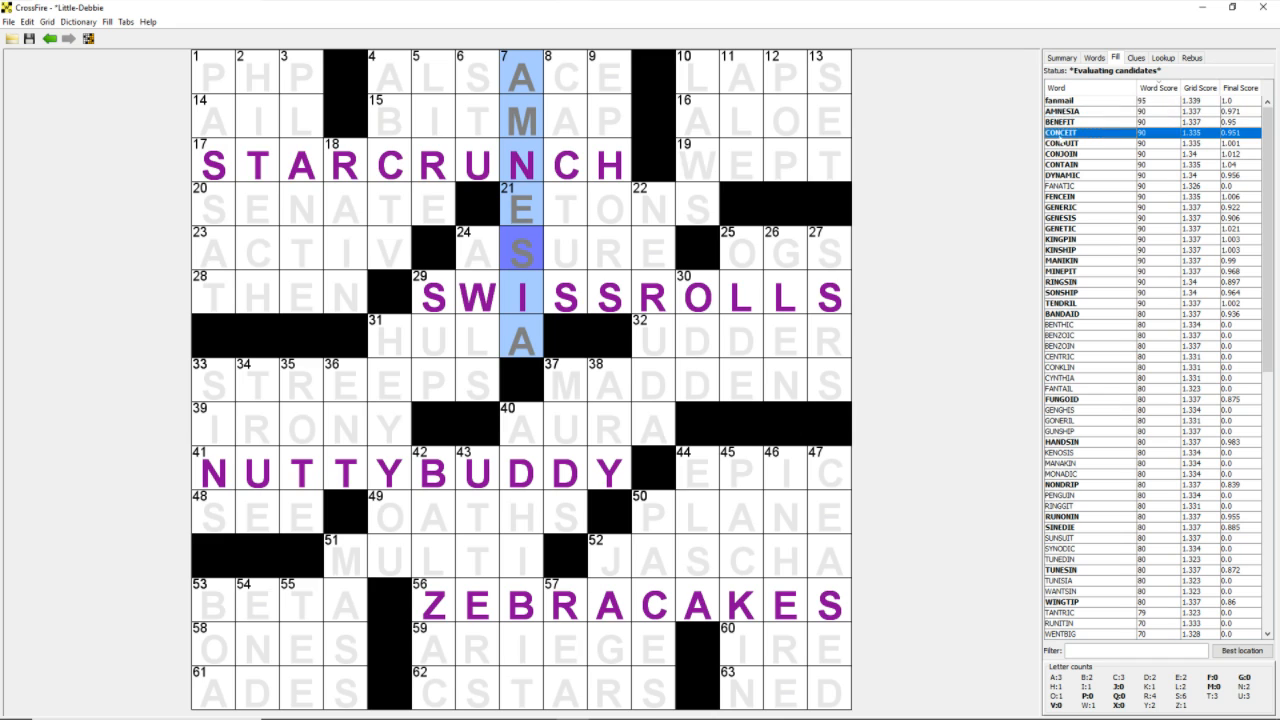
left_click(1062, 121)
left_click(1066, 154)
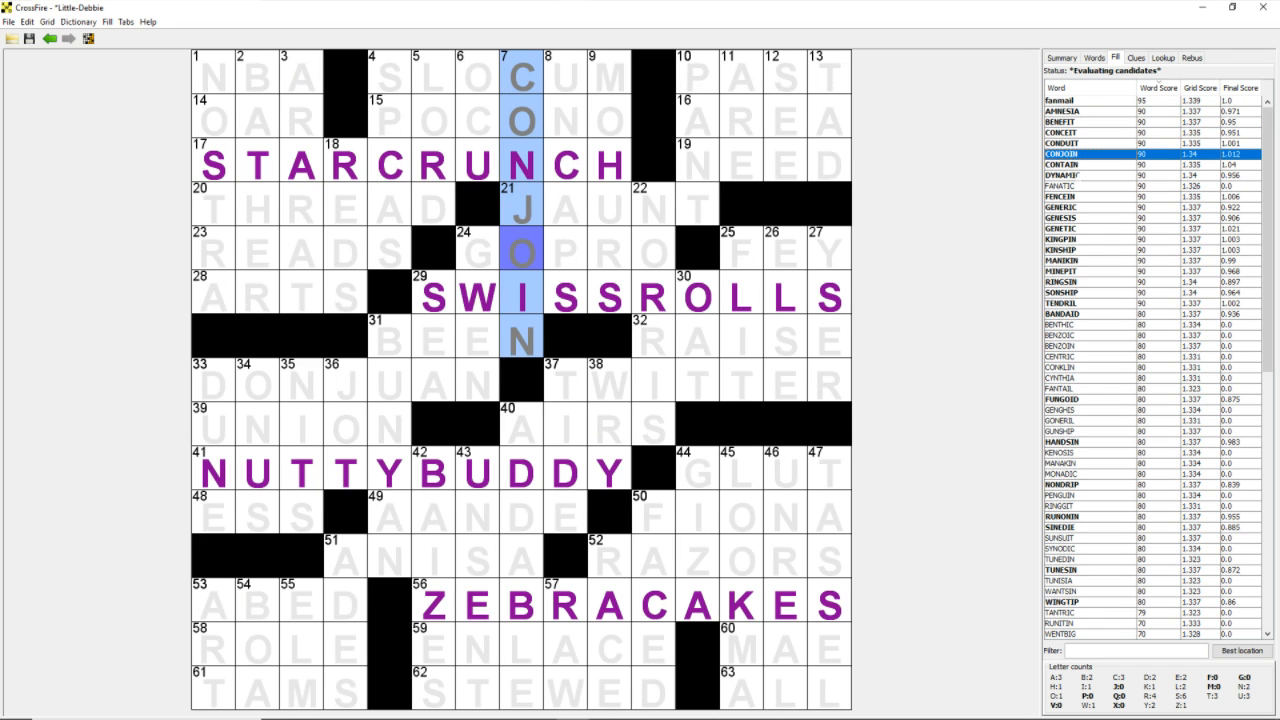
left_click(1077, 175)
left_click(1066, 154)
left_click(1071, 103)
double_click(1070, 103)
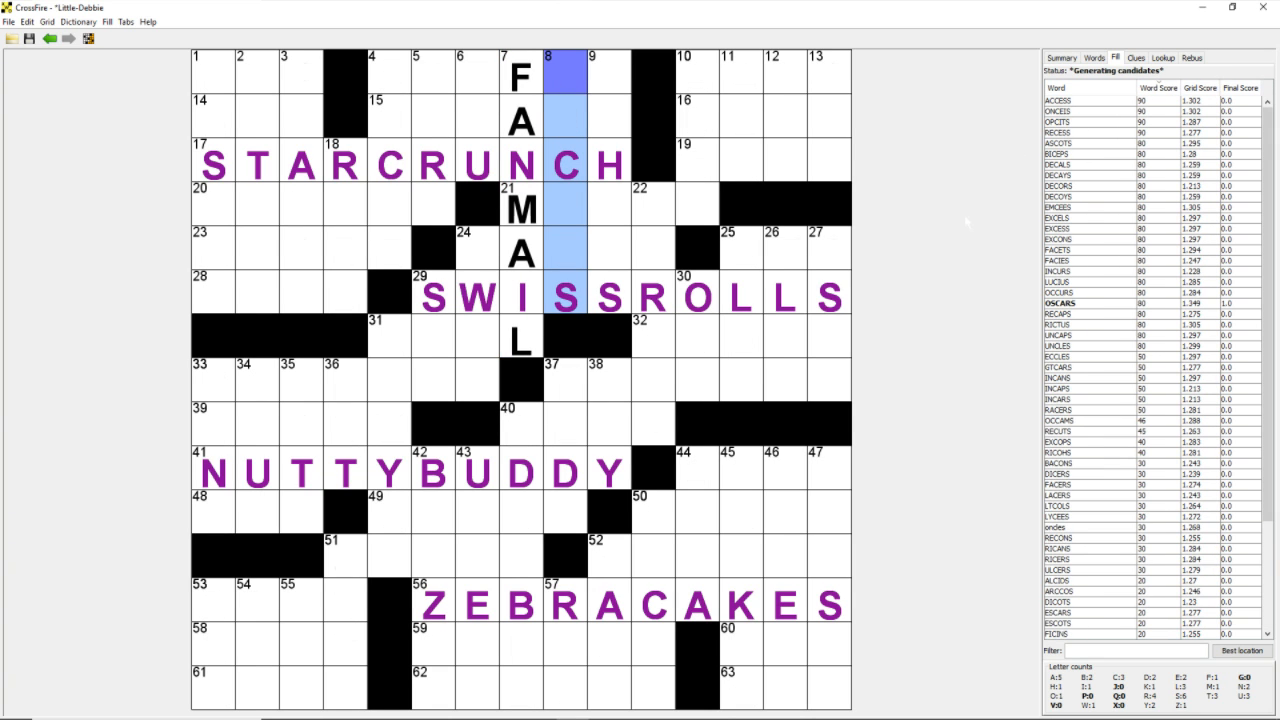
Preview OSCARS for 8 Down and fill 20 Across with ATRIUM
left_click(1058, 304)
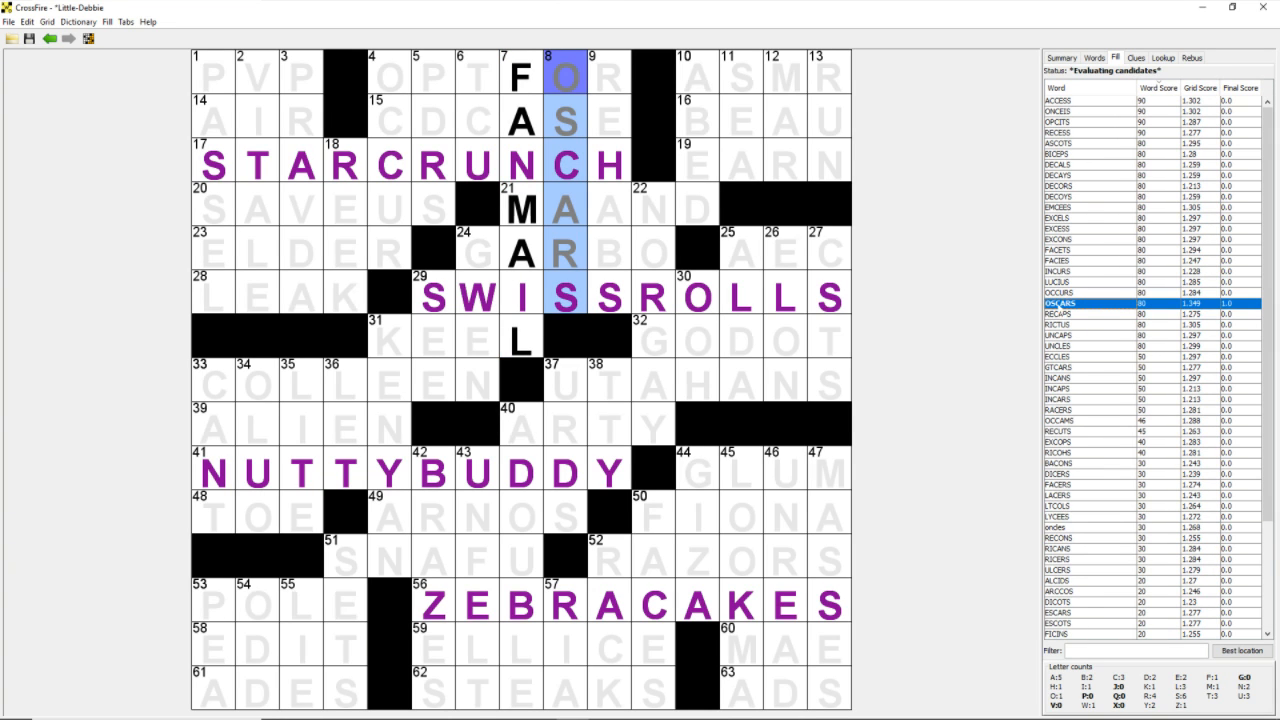
left_click(428, 208)
left_click(428, 208)
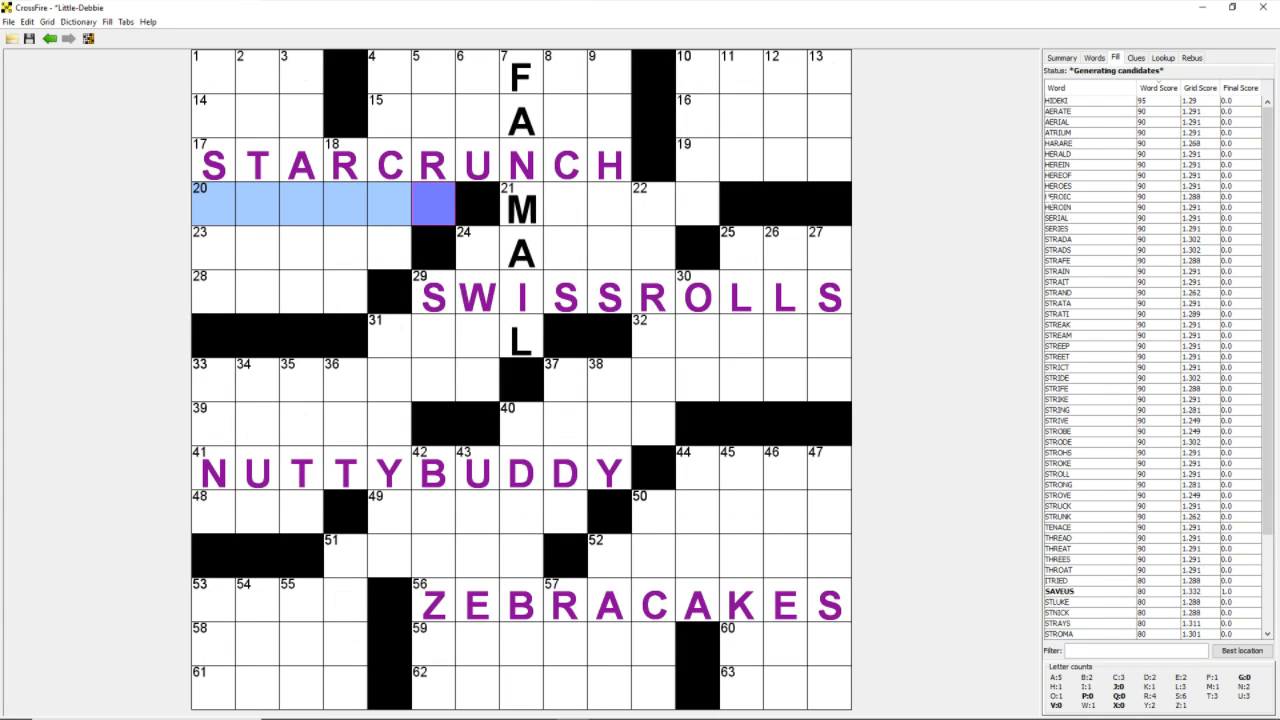
left_click(1080, 135)
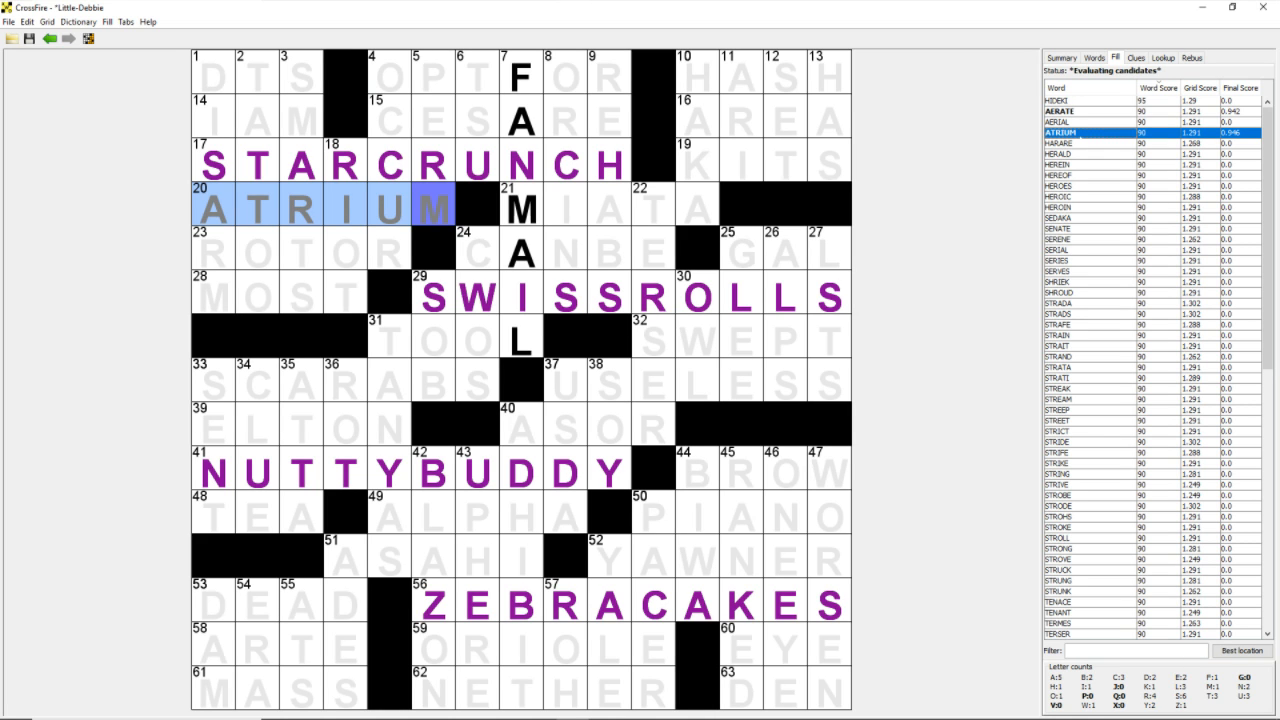
double_click(1080, 135)
Sort the fill candidates for 23 Across by final score and preview grid fills such as PEEPS and GEEKS
left_click(346, 249)
left_click(346, 249)
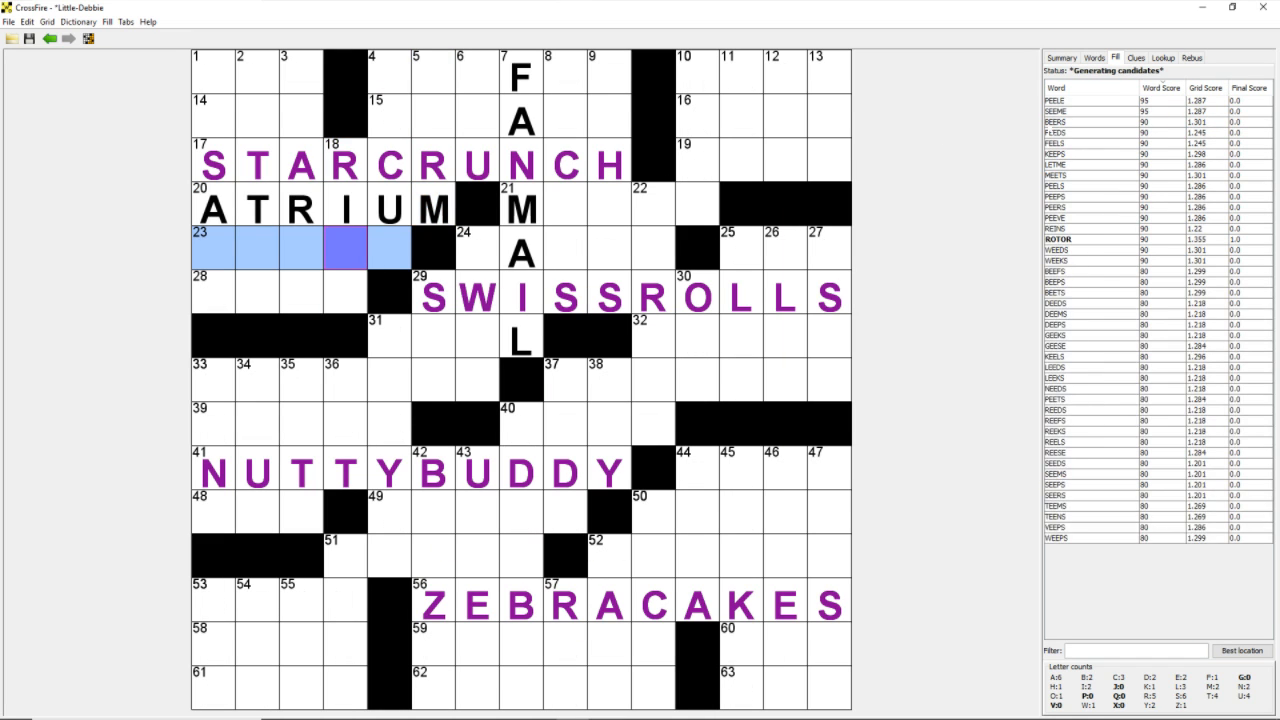
left_click(1083, 250)
scroll(1098, 320, "down", 5)
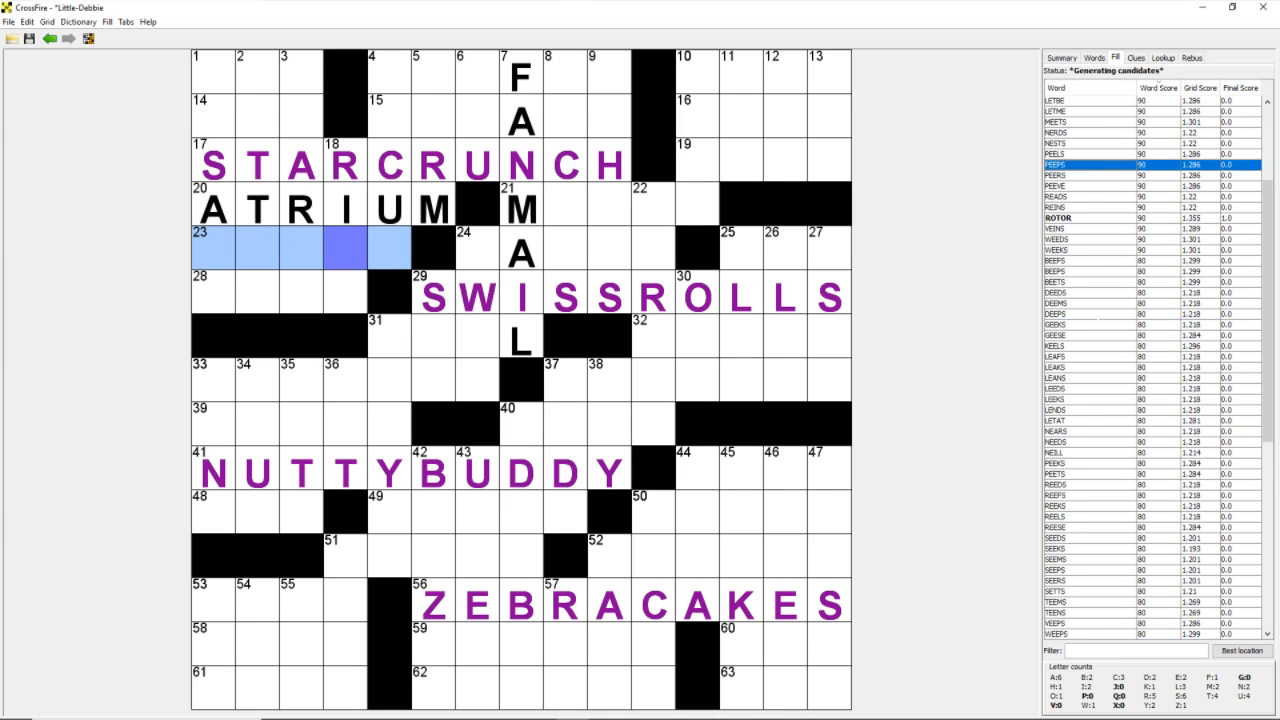
scroll(1105, 312, "up", 5)
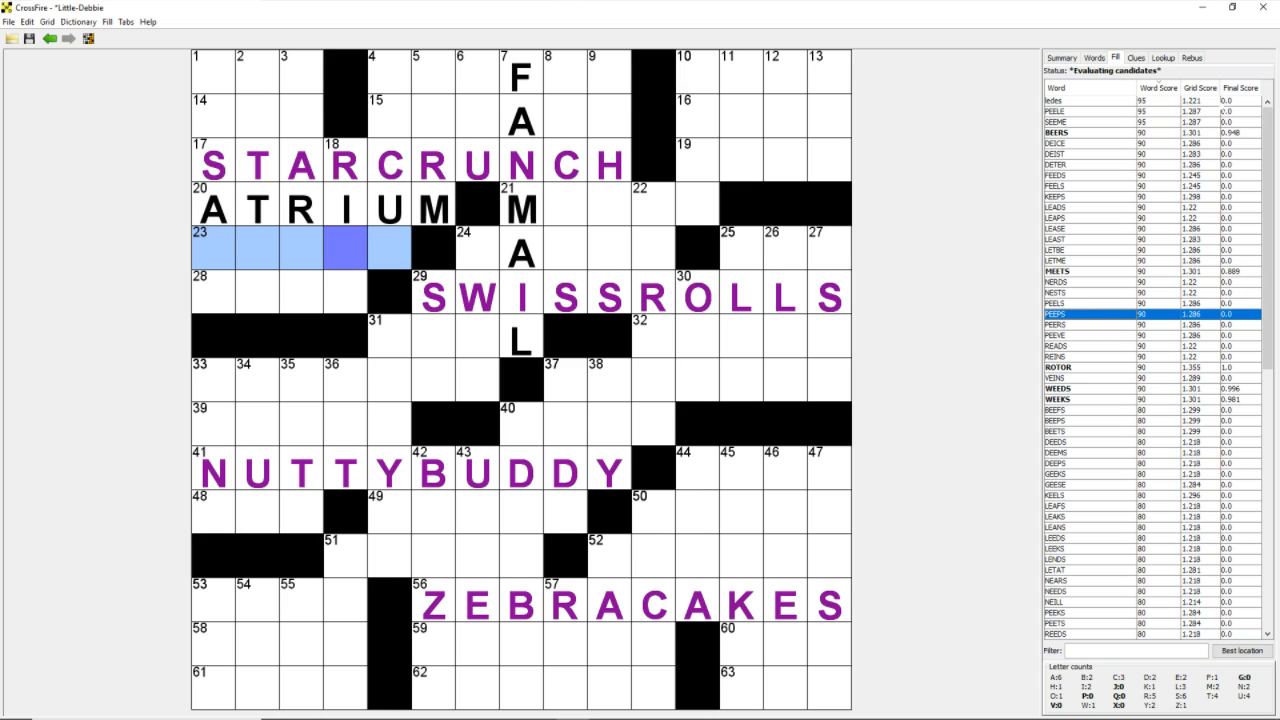
left_click(1240, 88)
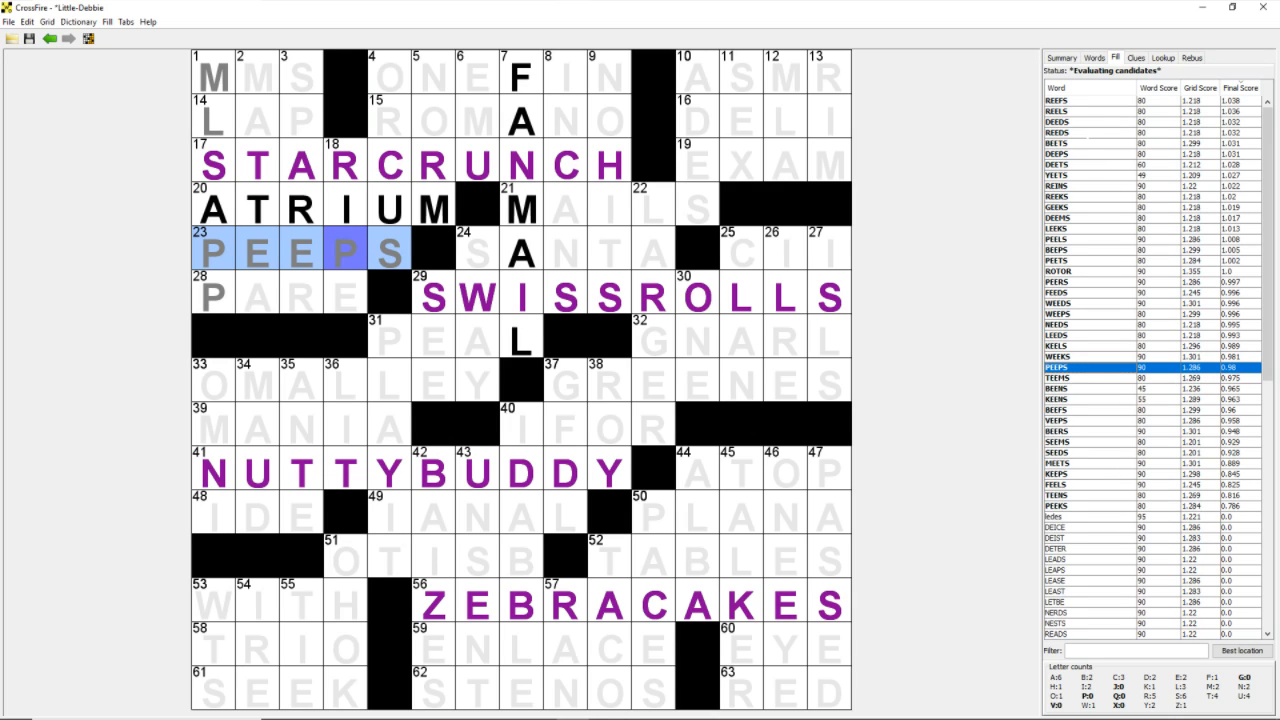
left_click(1090, 101)
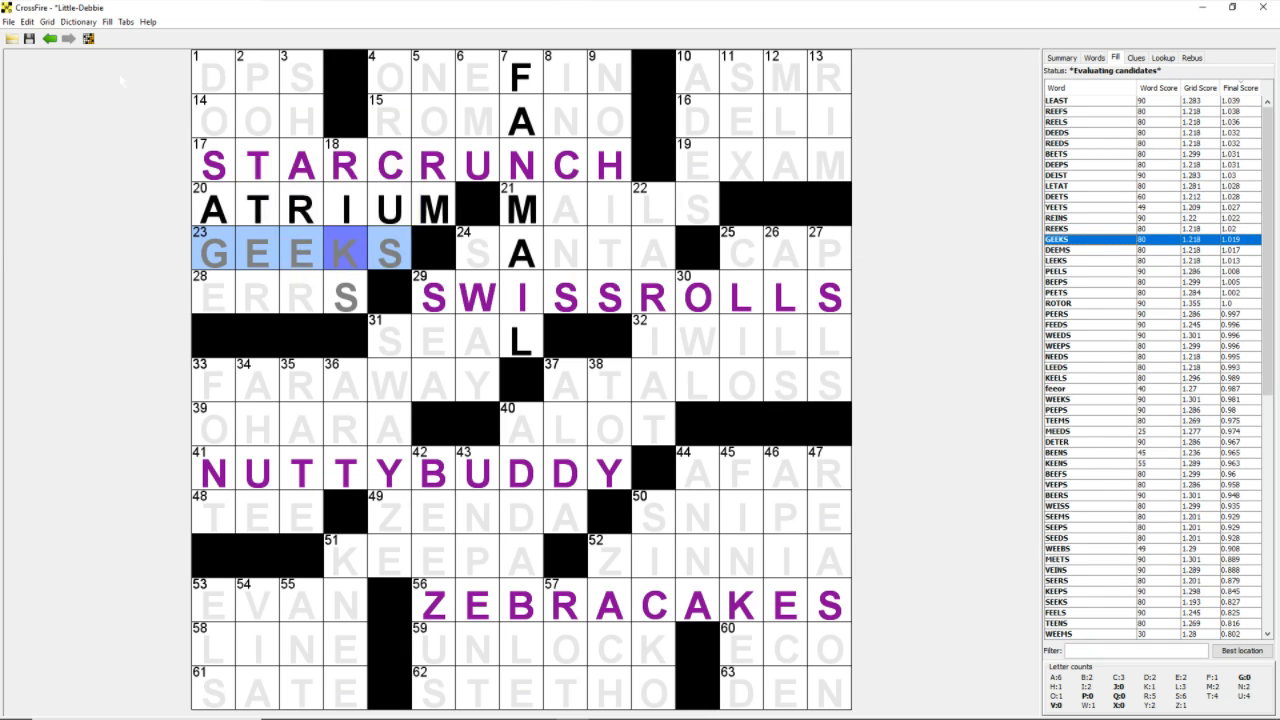
Undo and redo the ATRIUM entry, and select all squares of the grid
left_click(53, 39)
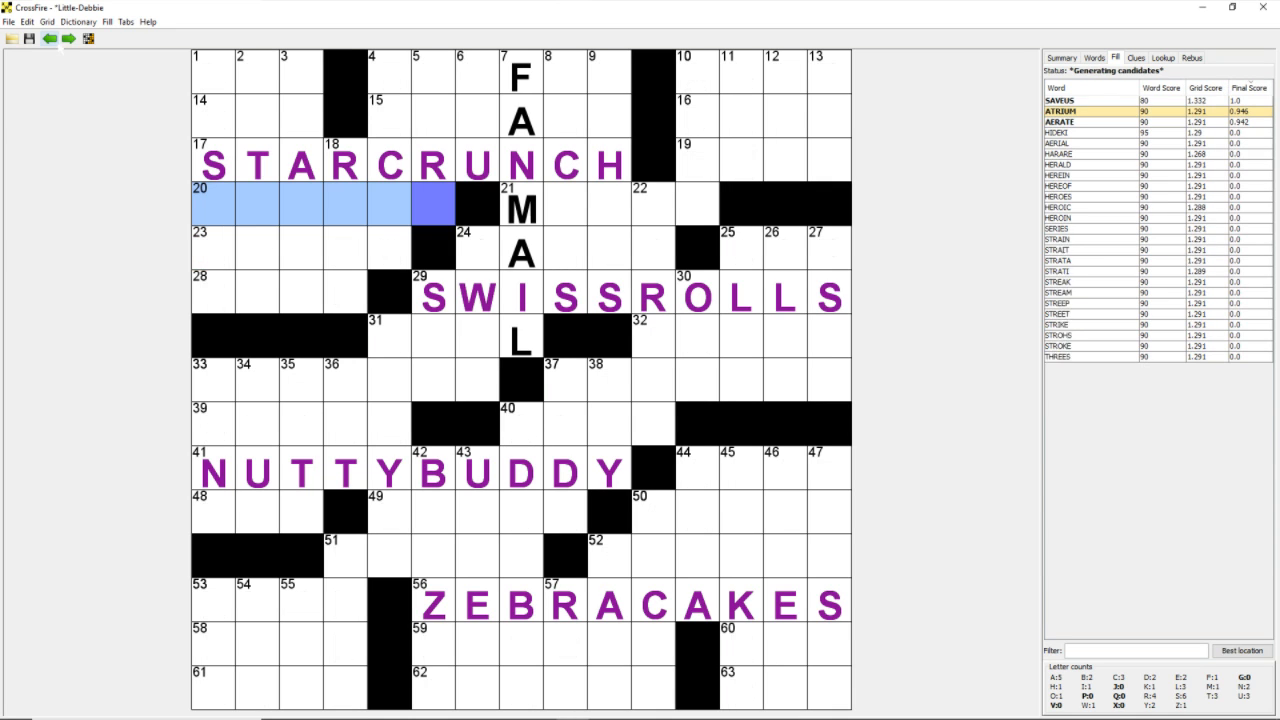
left_click(67, 40)
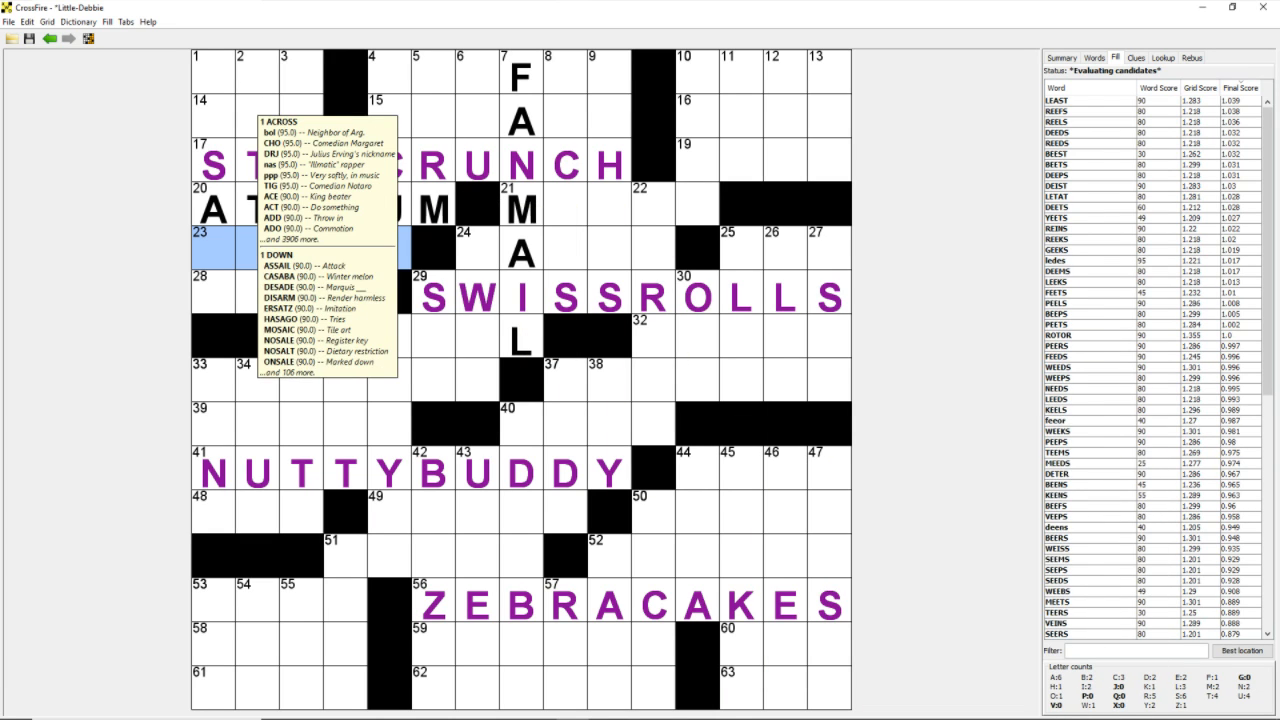
left_click_drag(215, 74, 834, 691)
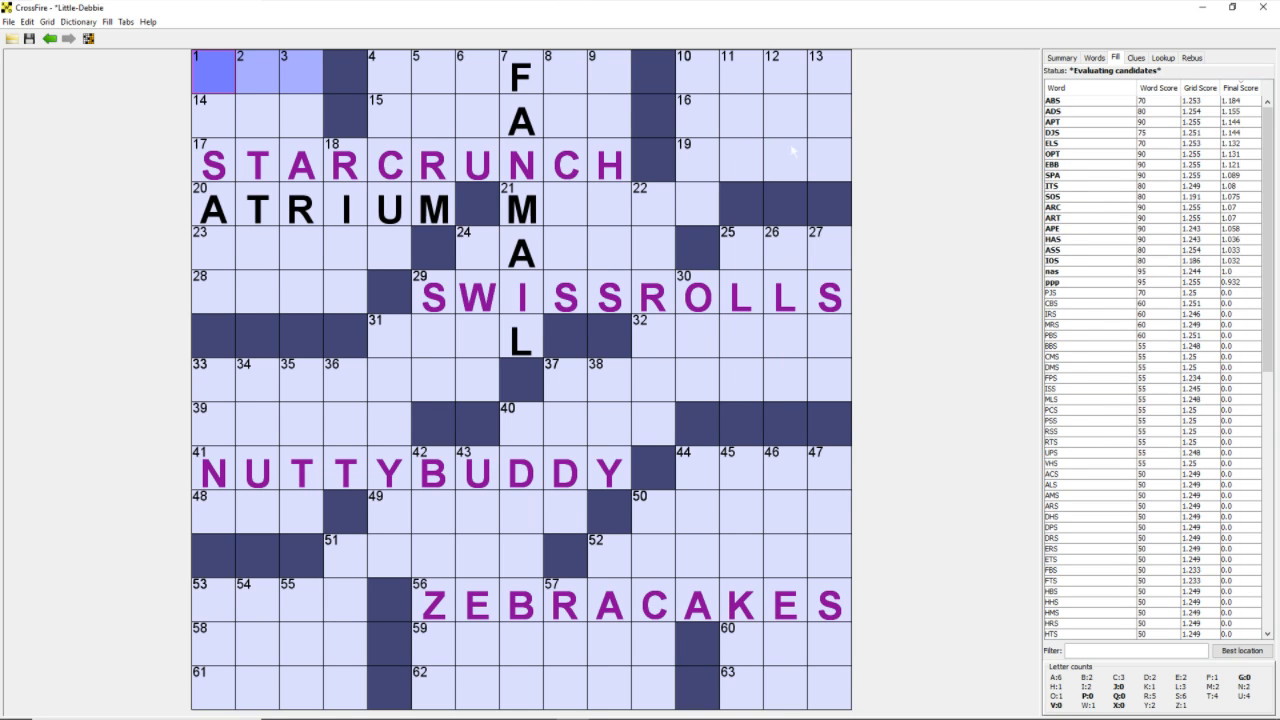
mouse_move(575, 199)
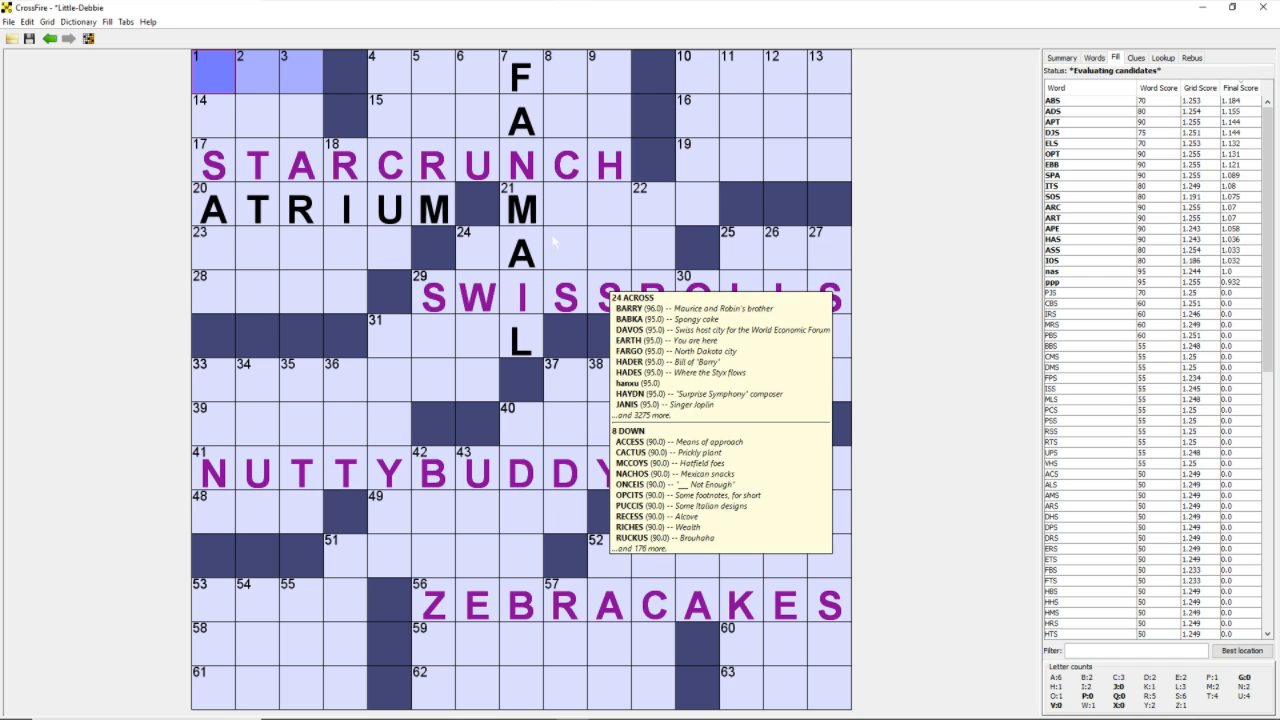
mouse_move(553, 240)
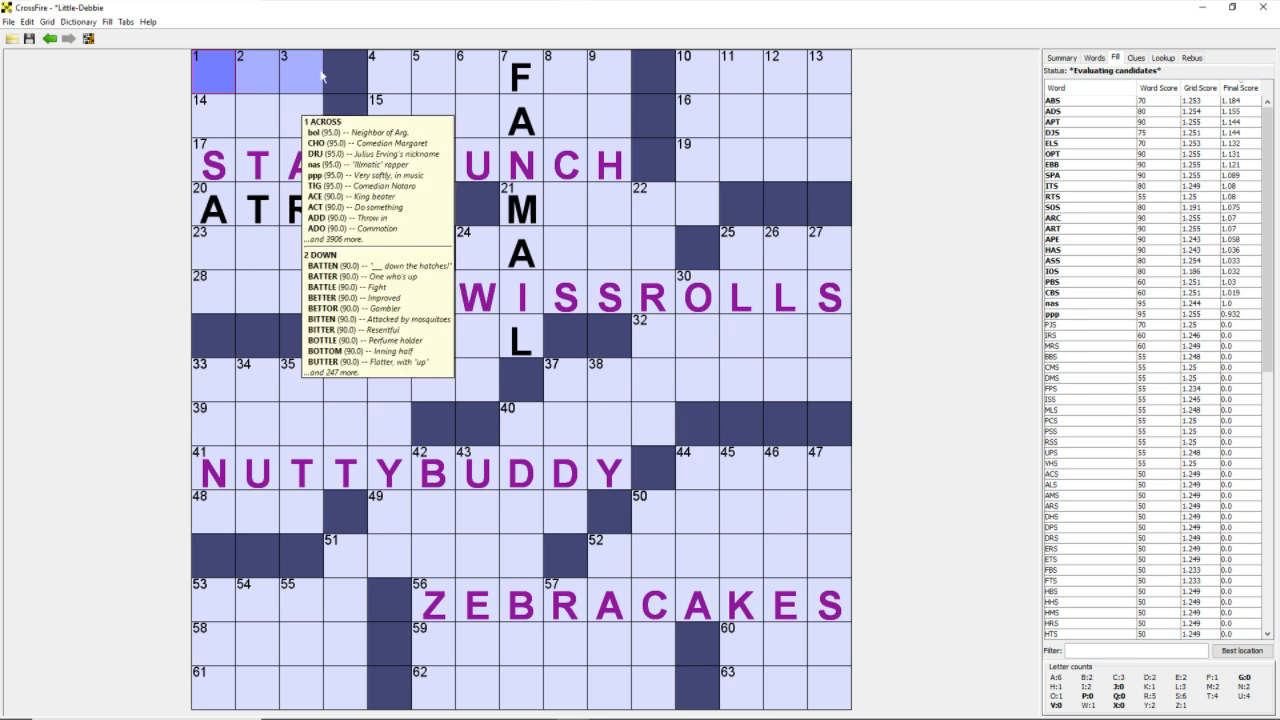
Filter the 1 Across candidates by the letter j and preview the grid fill for DRJ
left_click(224, 80)
left_click(224, 80)
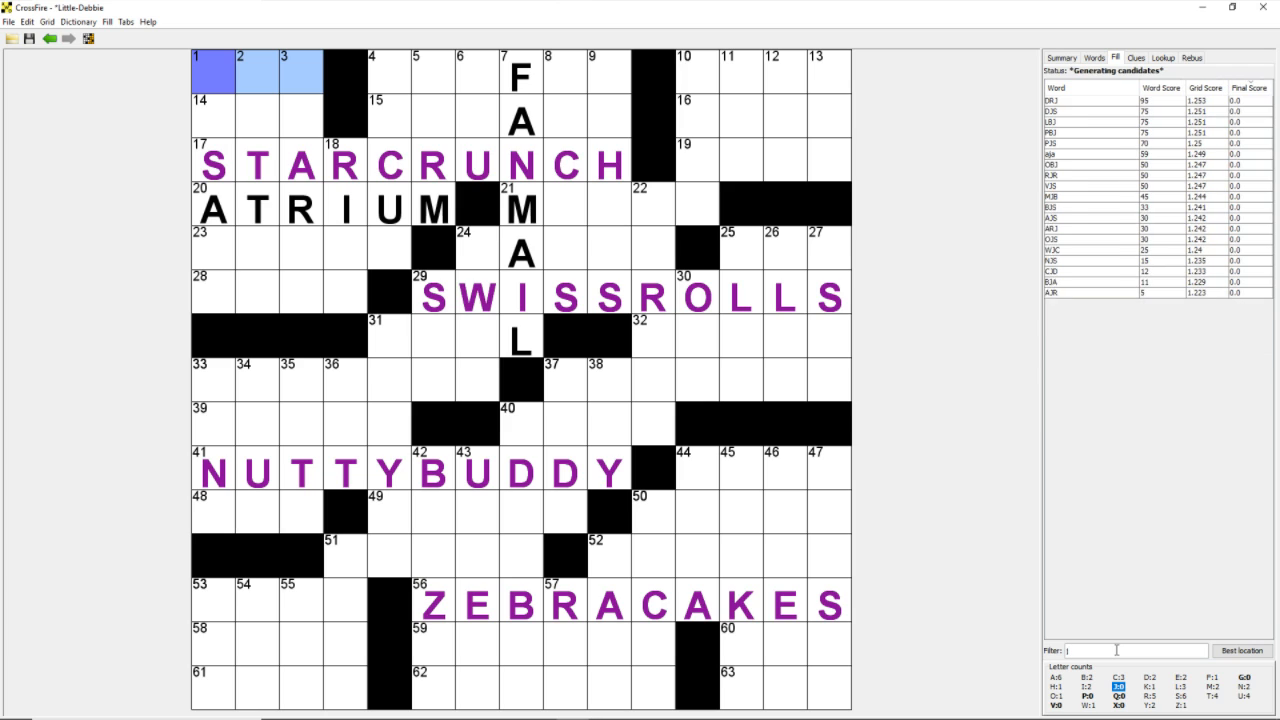
left_click(1068, 101)
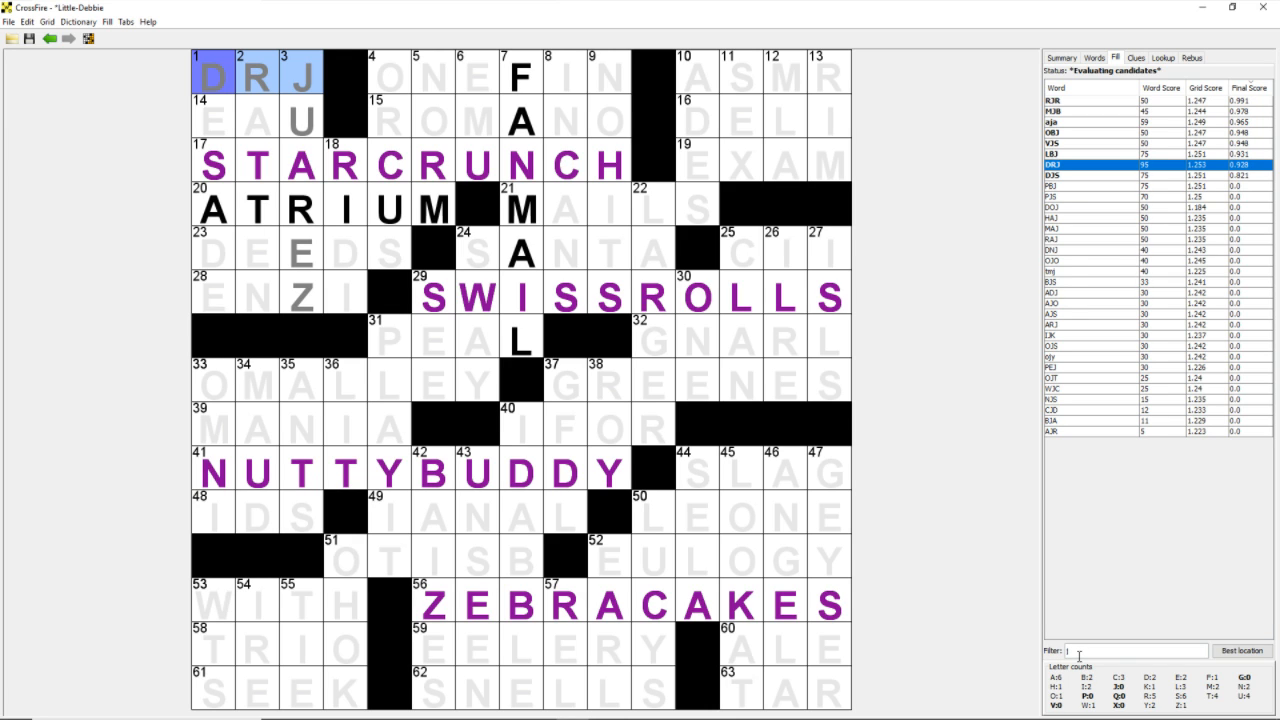
key("Return")
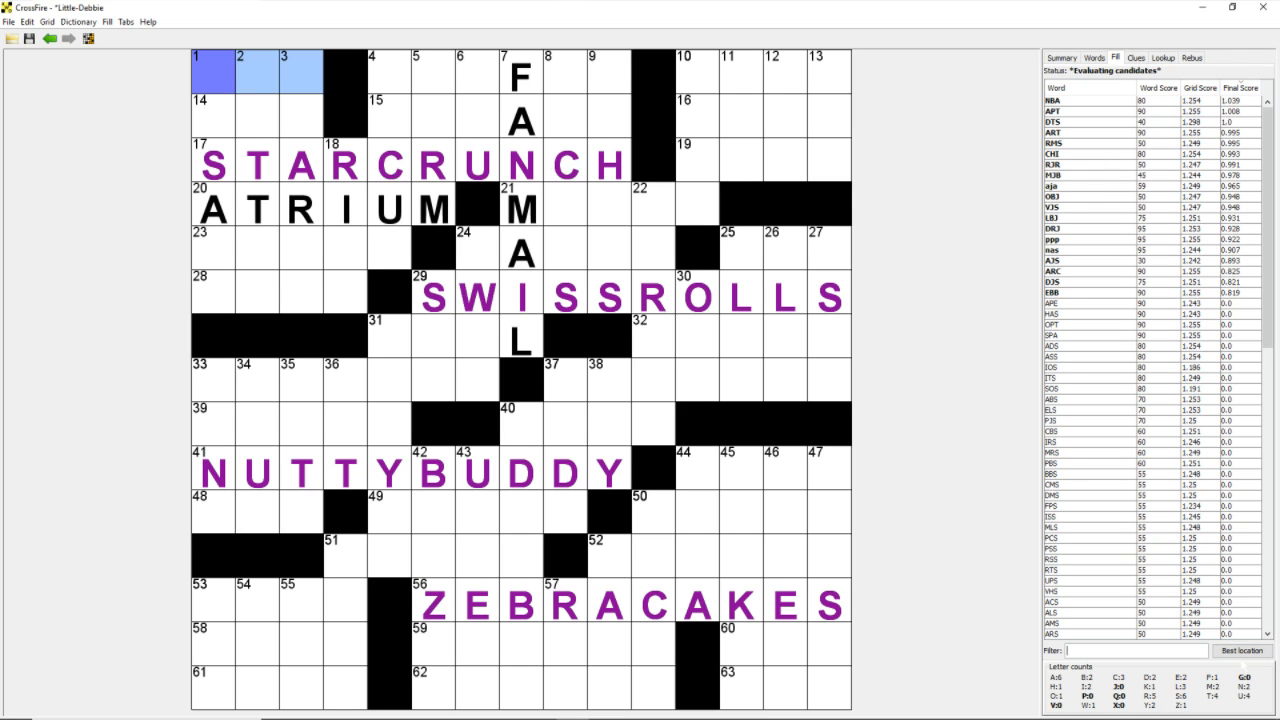
Find the best location to fill and compare the candidates for 4 Across, 42 Down and 40 Down
left_click(1242, 650)
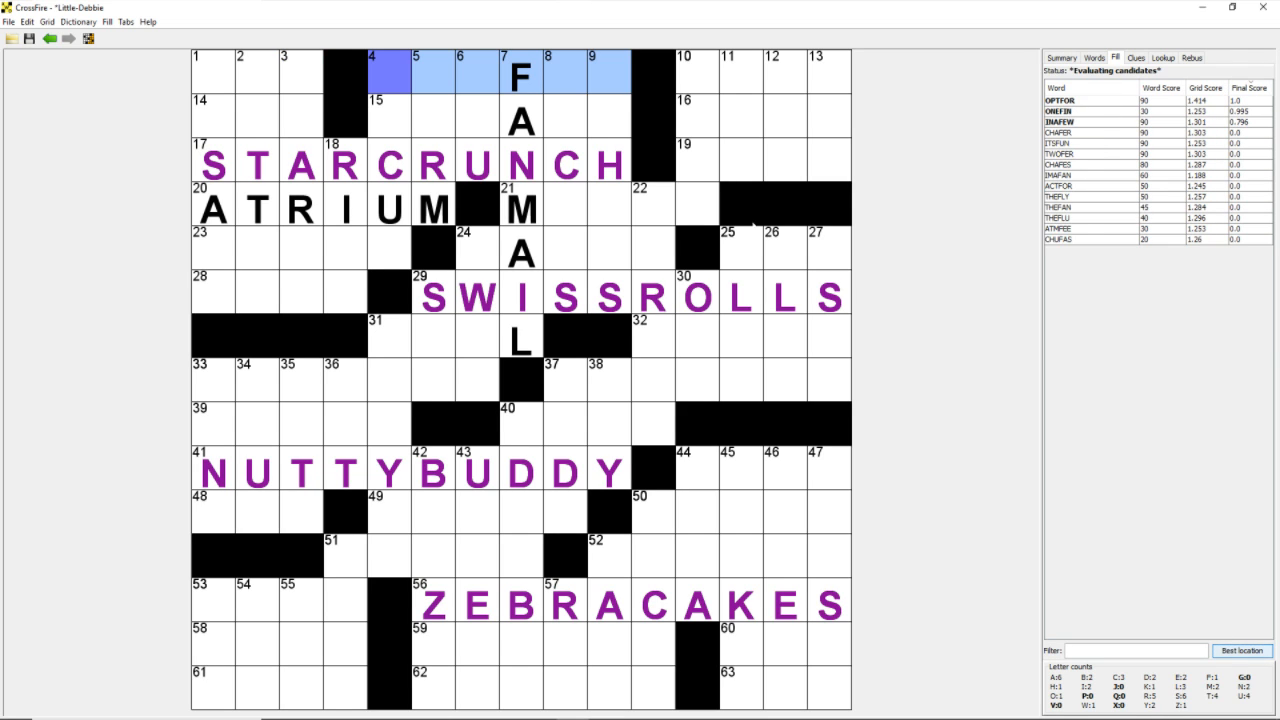
mouse_move(513, 80)
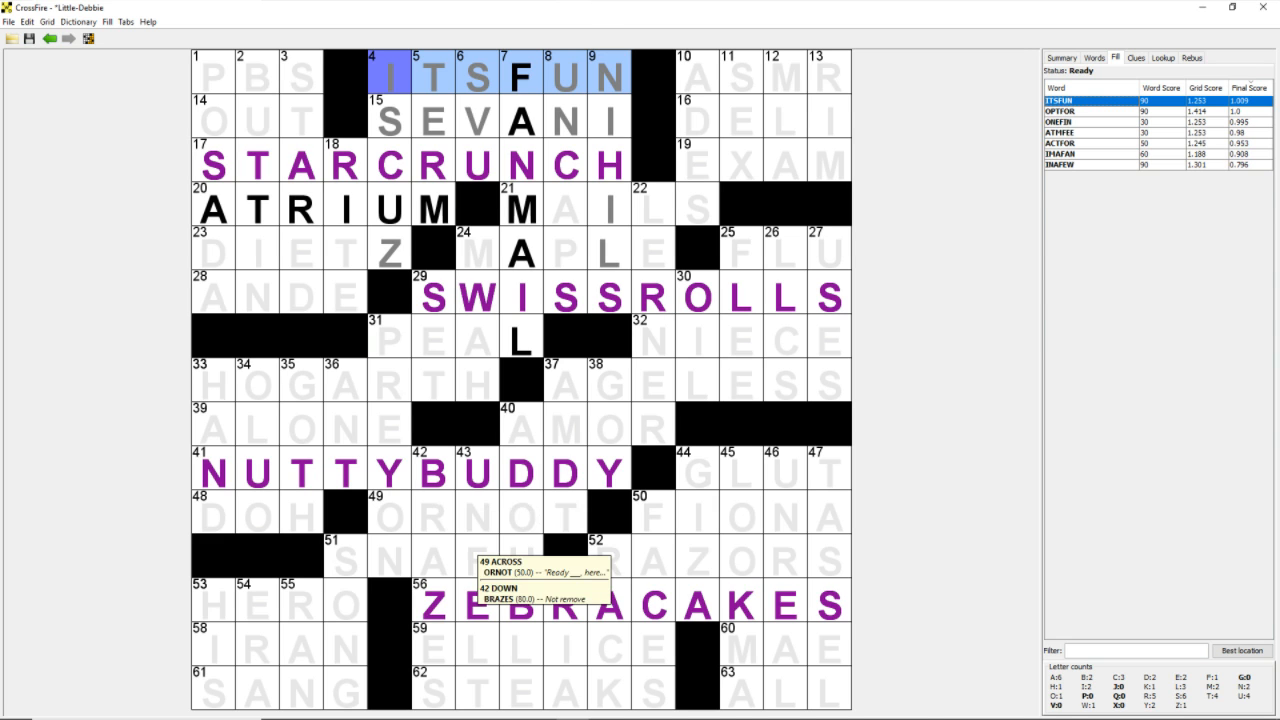
left_click(445, 525)
left_click(445, 525)
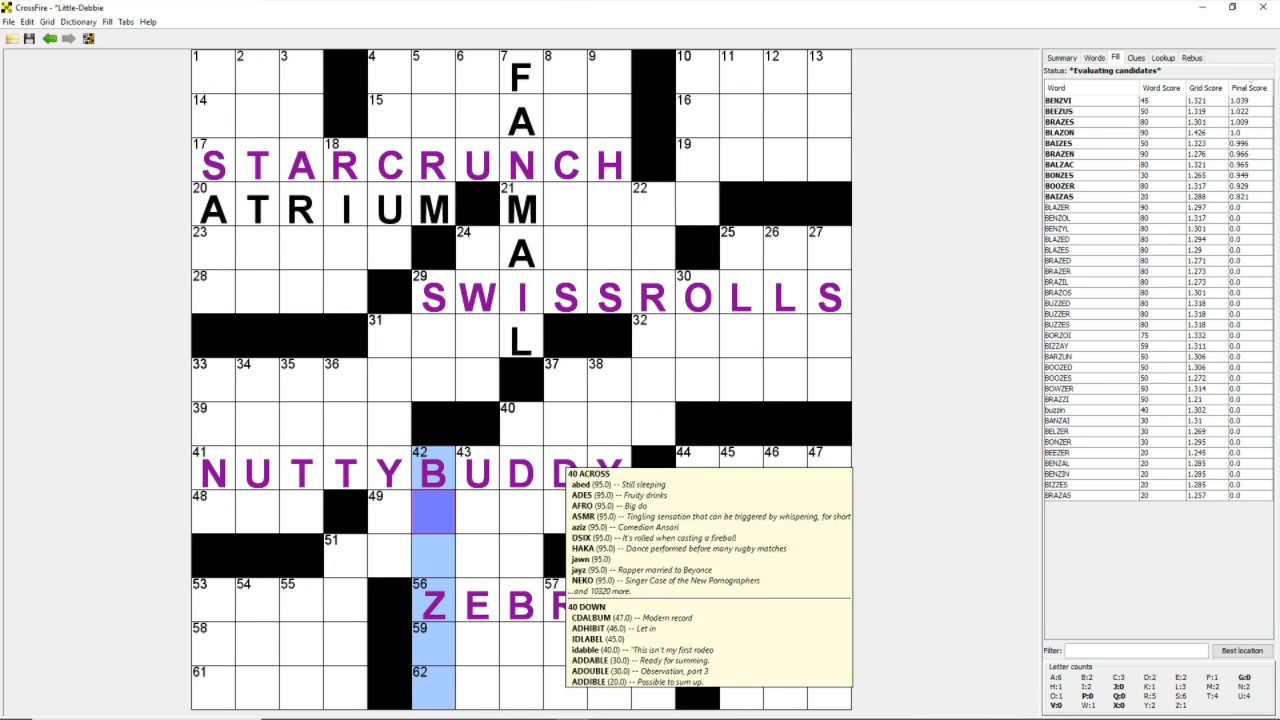
left_click(521, 420)
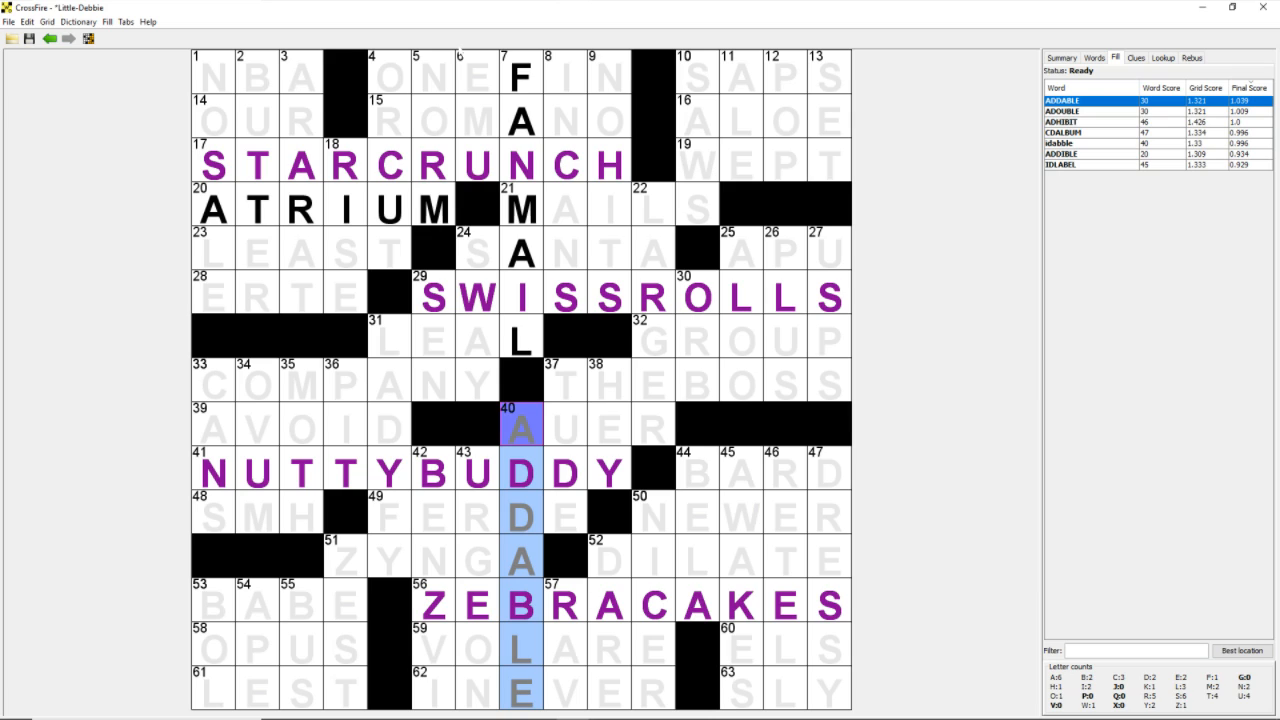
Review the file export options, and examine the fill, dictionary and general configuration settings without changing them
mouse_move(460, 54)
left_click(8, 21)
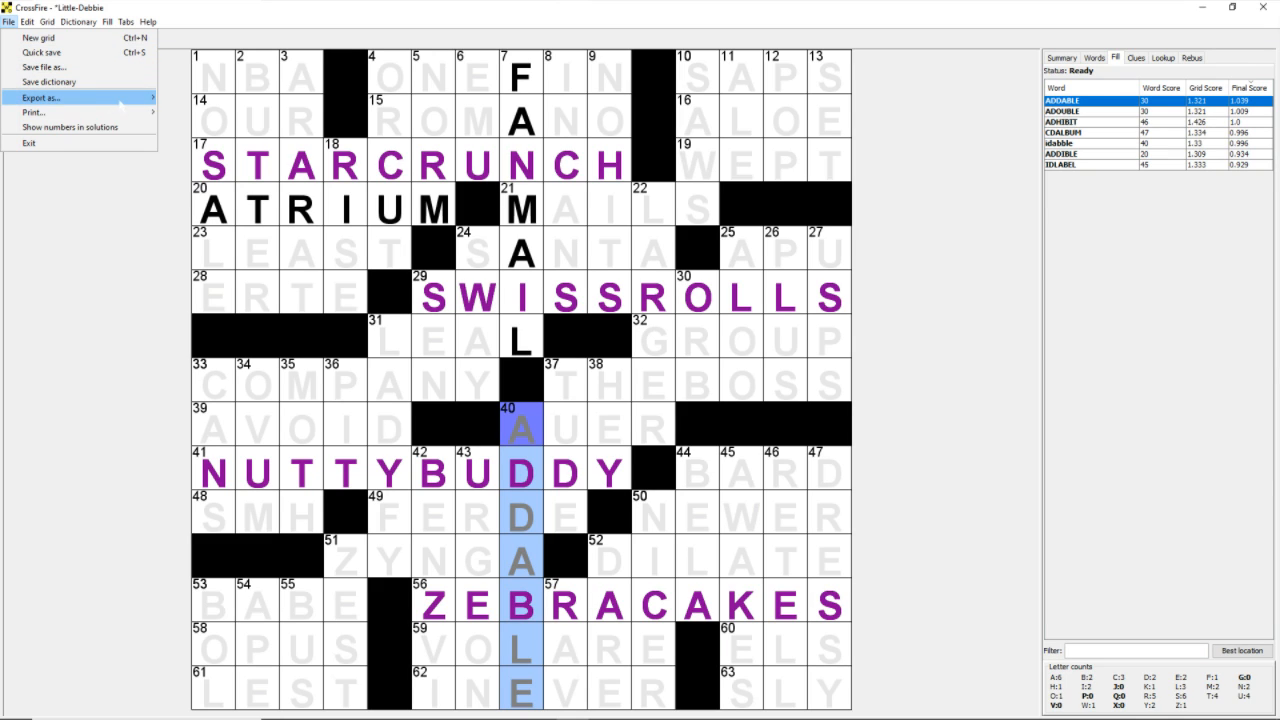
mouse_move(120, 103)
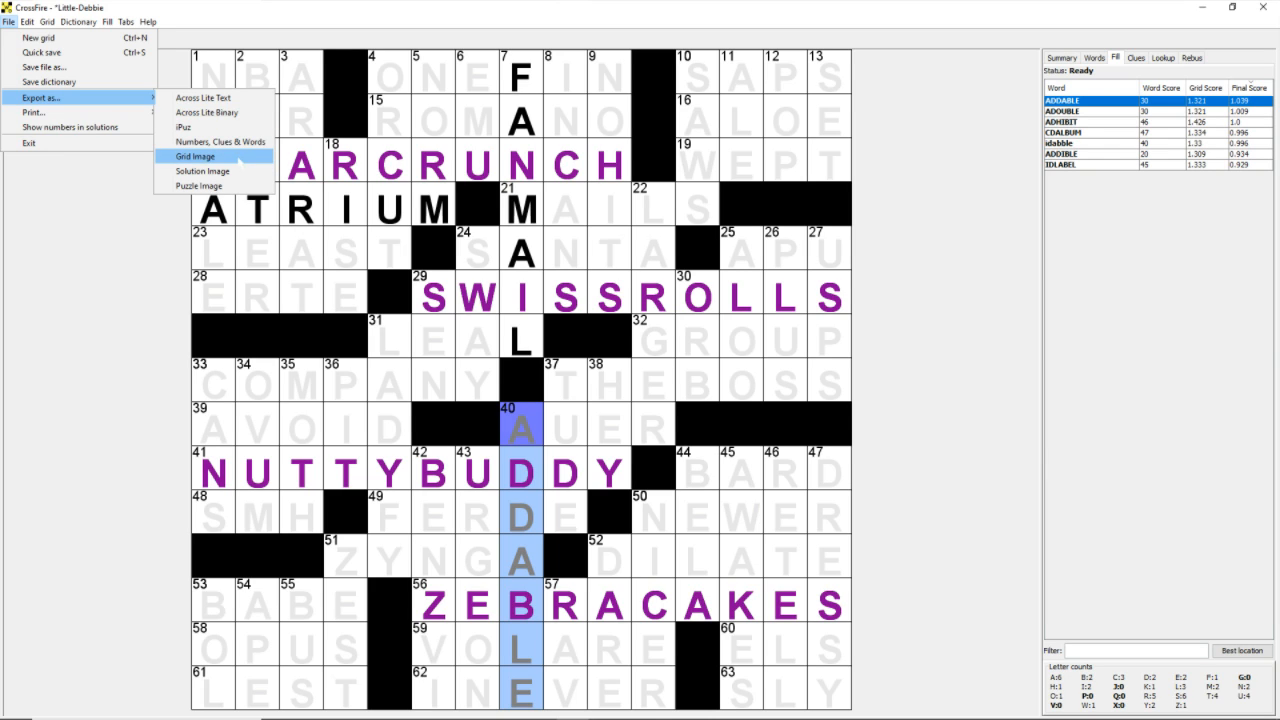
mouse_move(40, 112)
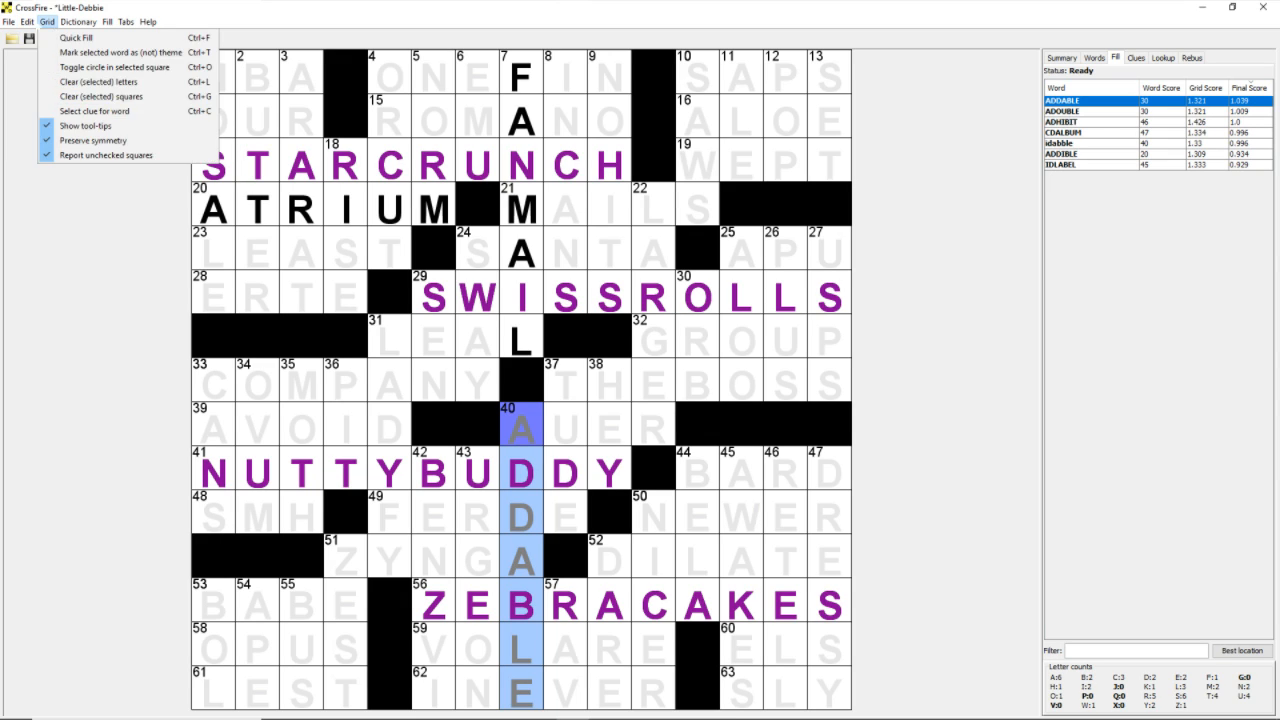
mouse_move(28, 21)
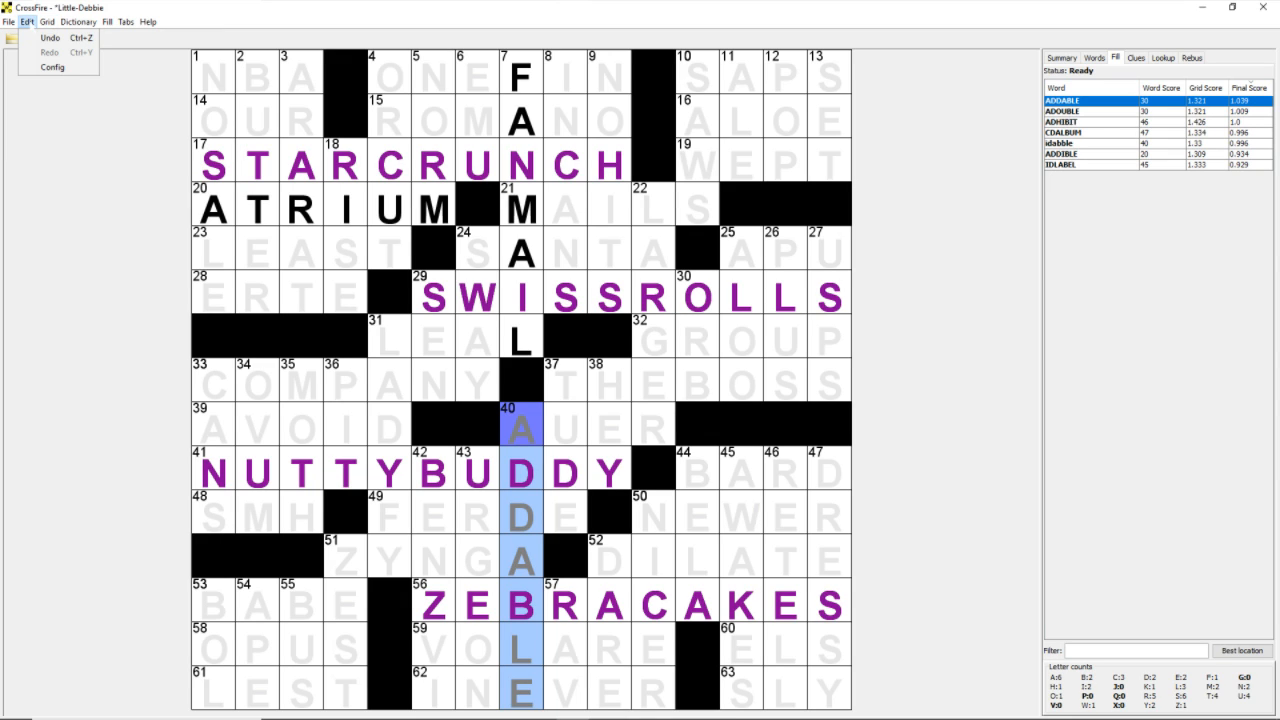
left_click(53, 67)
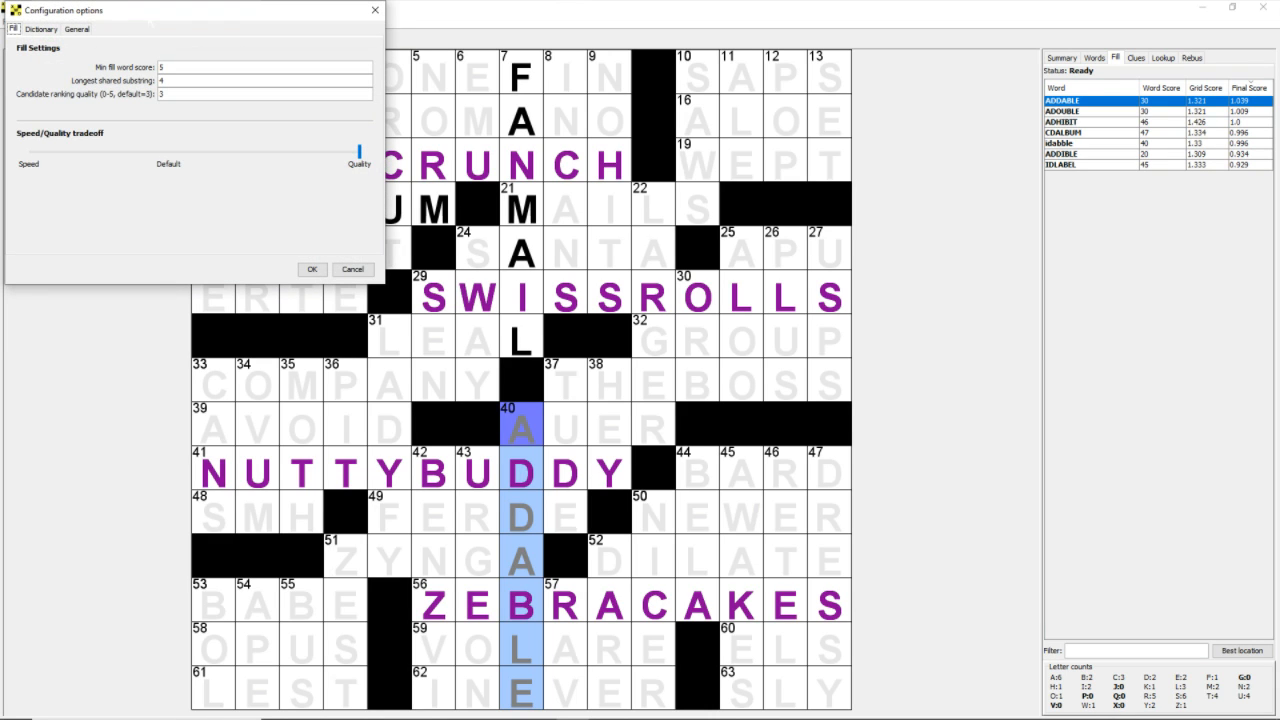
left_click(41, 28)
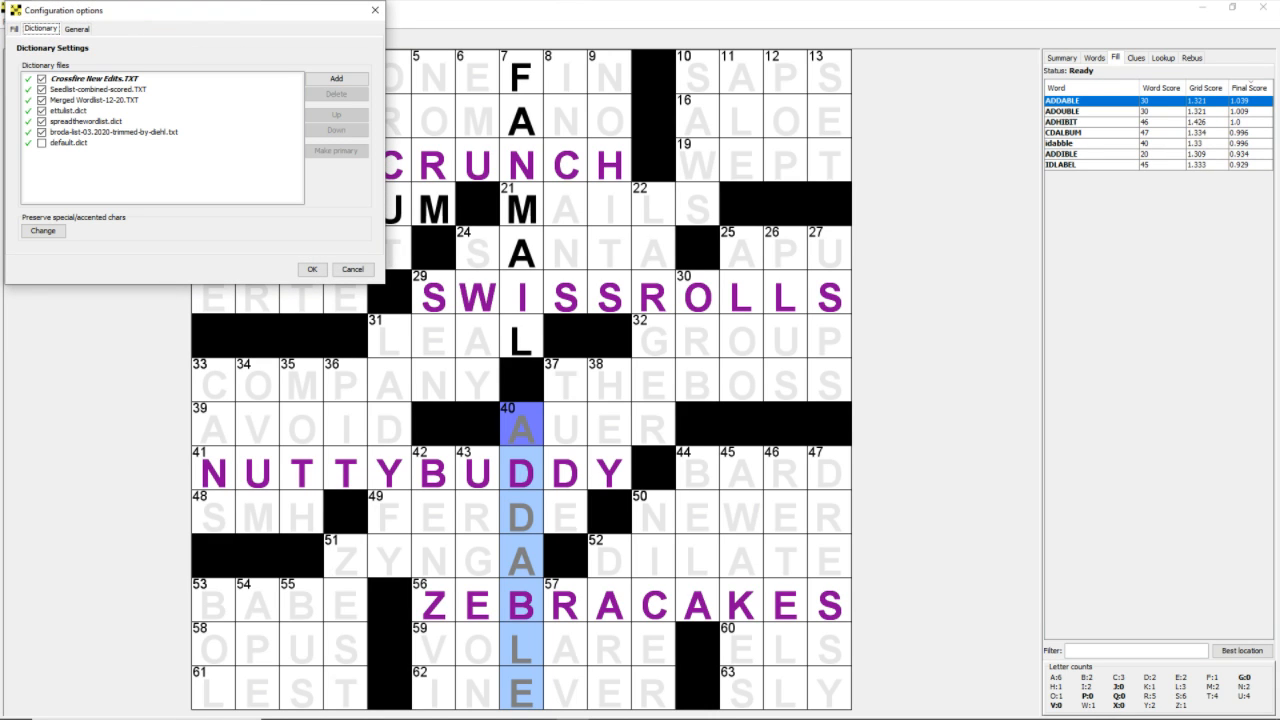
left_click(13, 28)
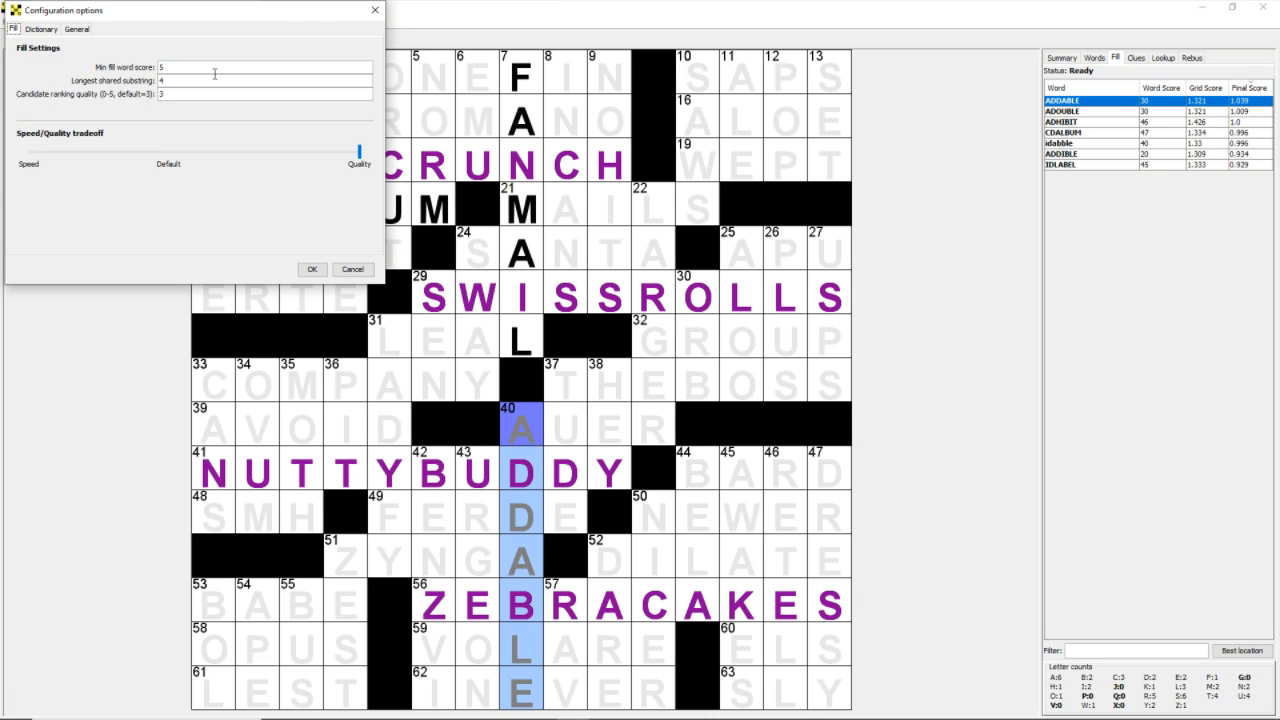
double_click(214, 66)
left_click(41, 29)
left_click(77, 29)
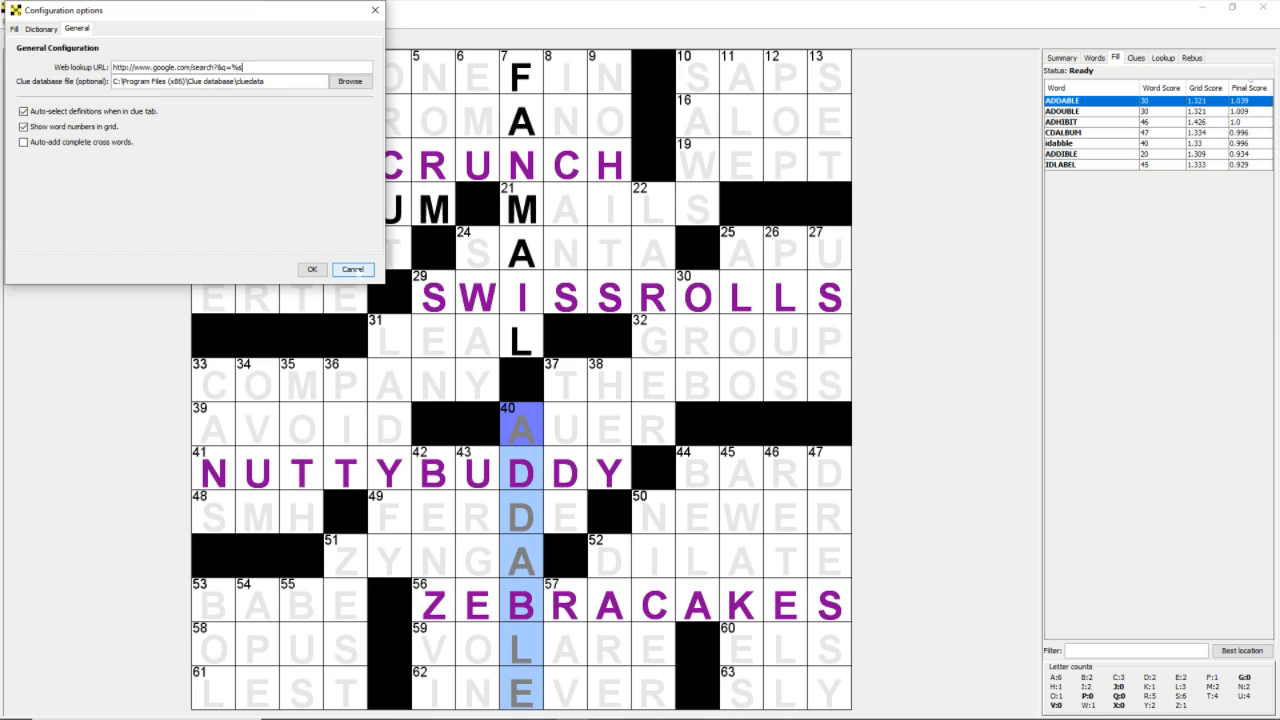
left_click(352, 269)
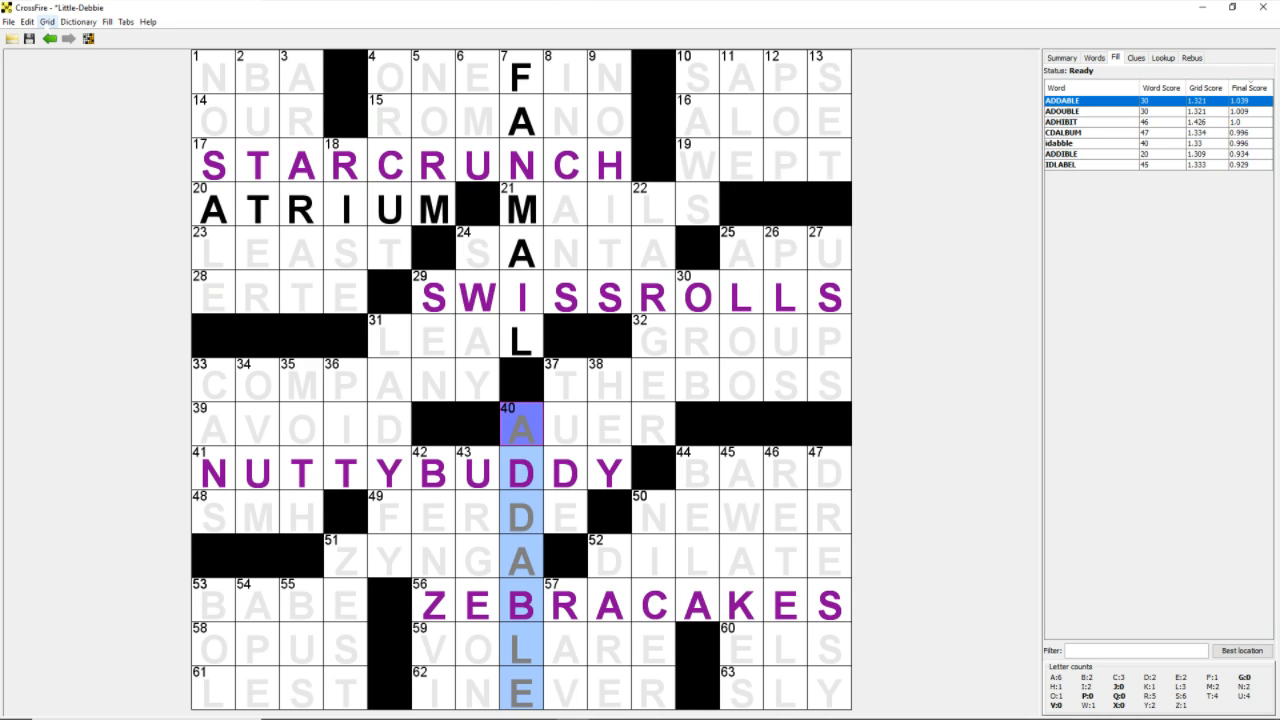
Add a circle to the first square of 28 Across and remove it again
left_click(46, 21)
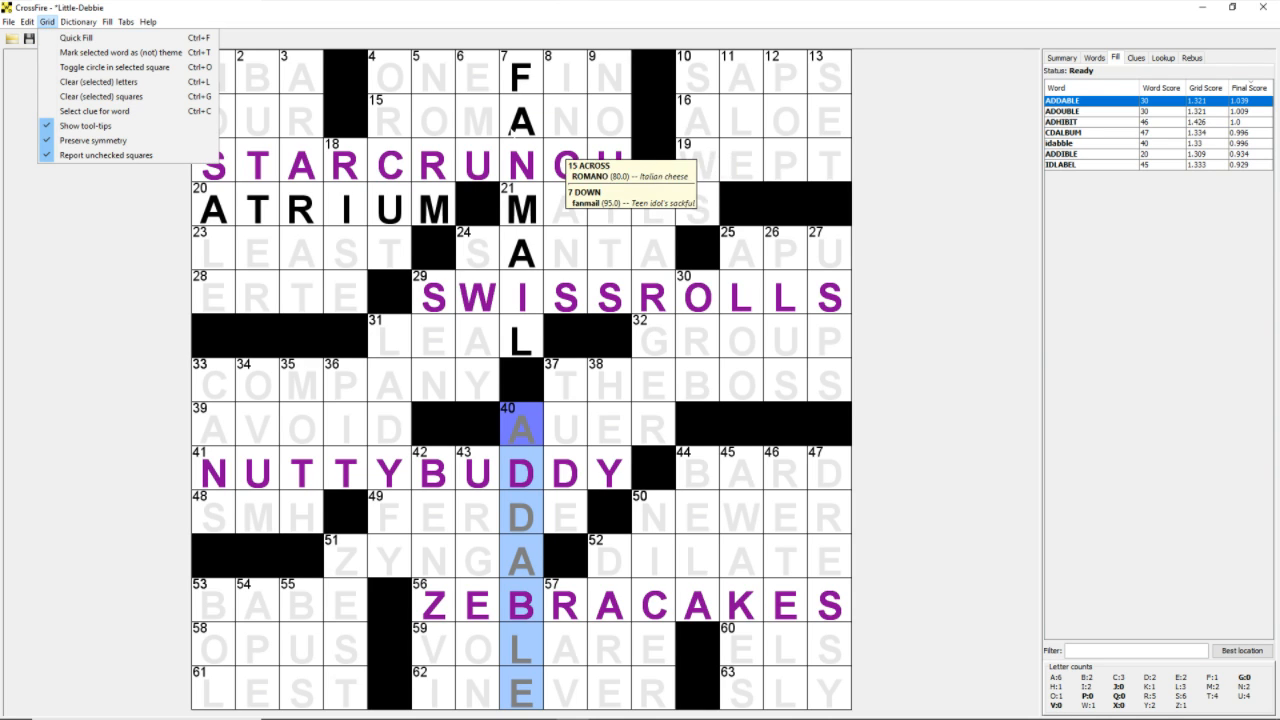
left_click(233, 308)
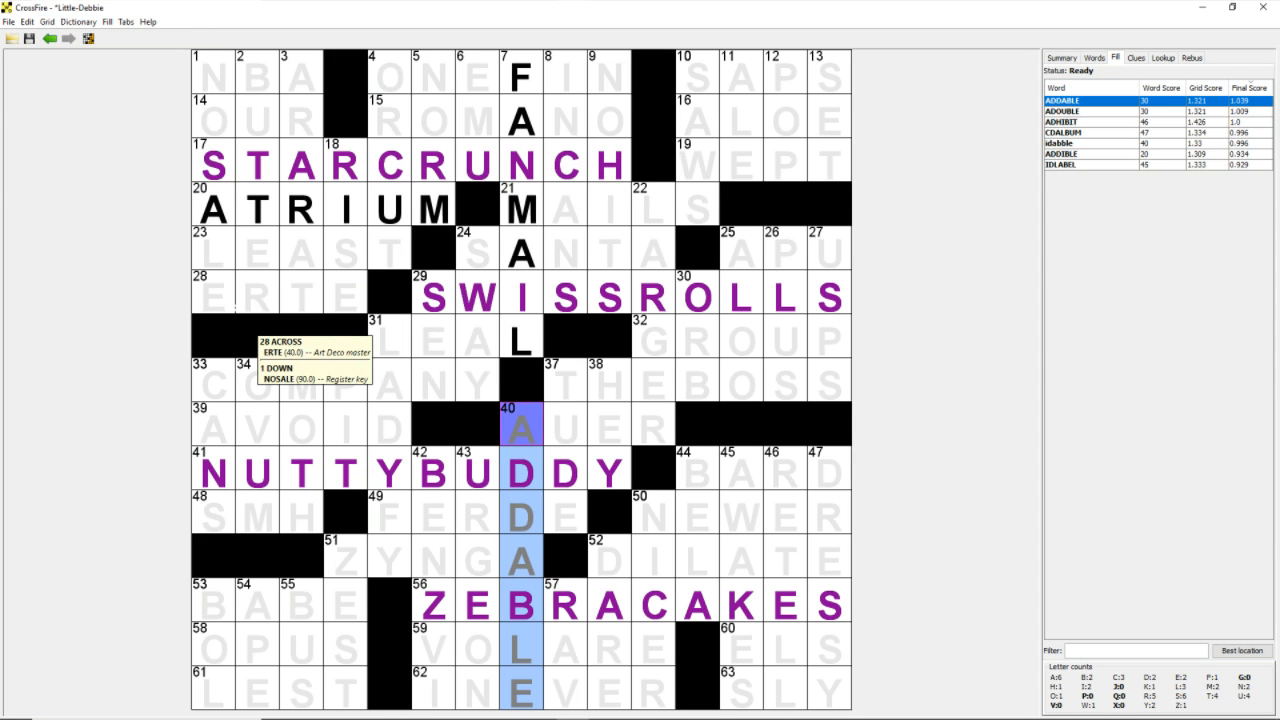
left_click(225, 302)
left_click(225, 302)
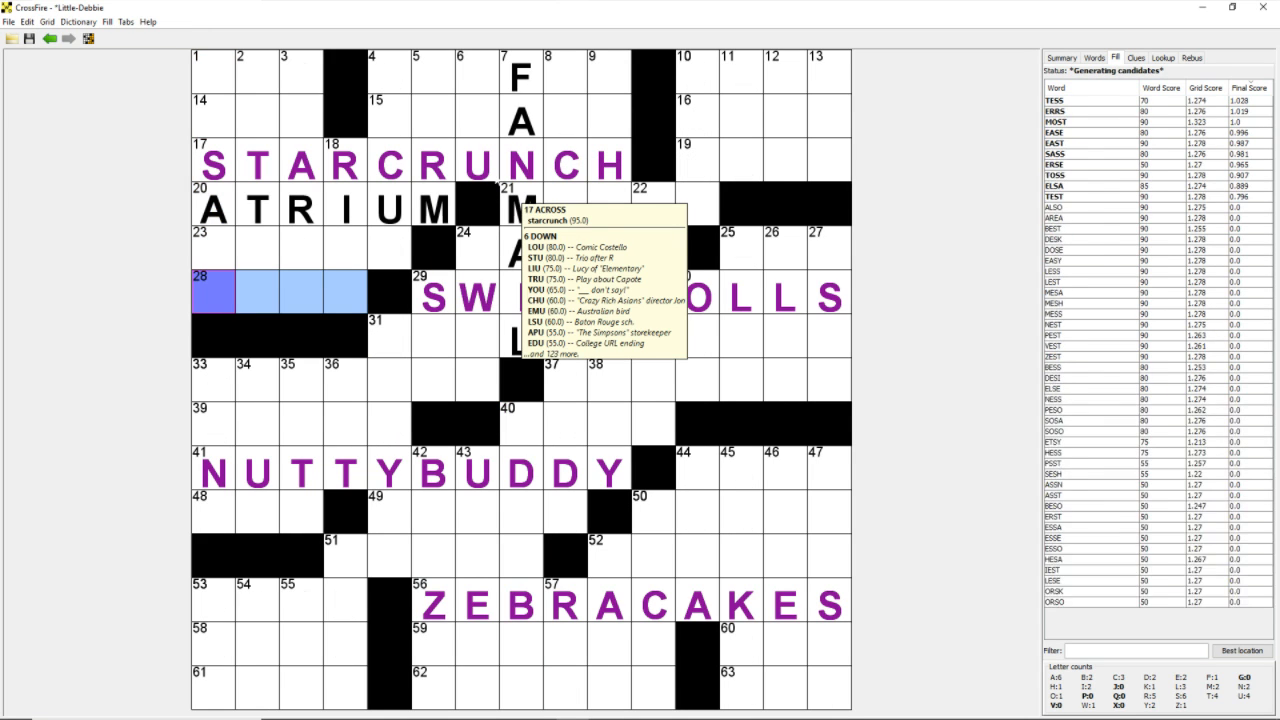
key("comma")
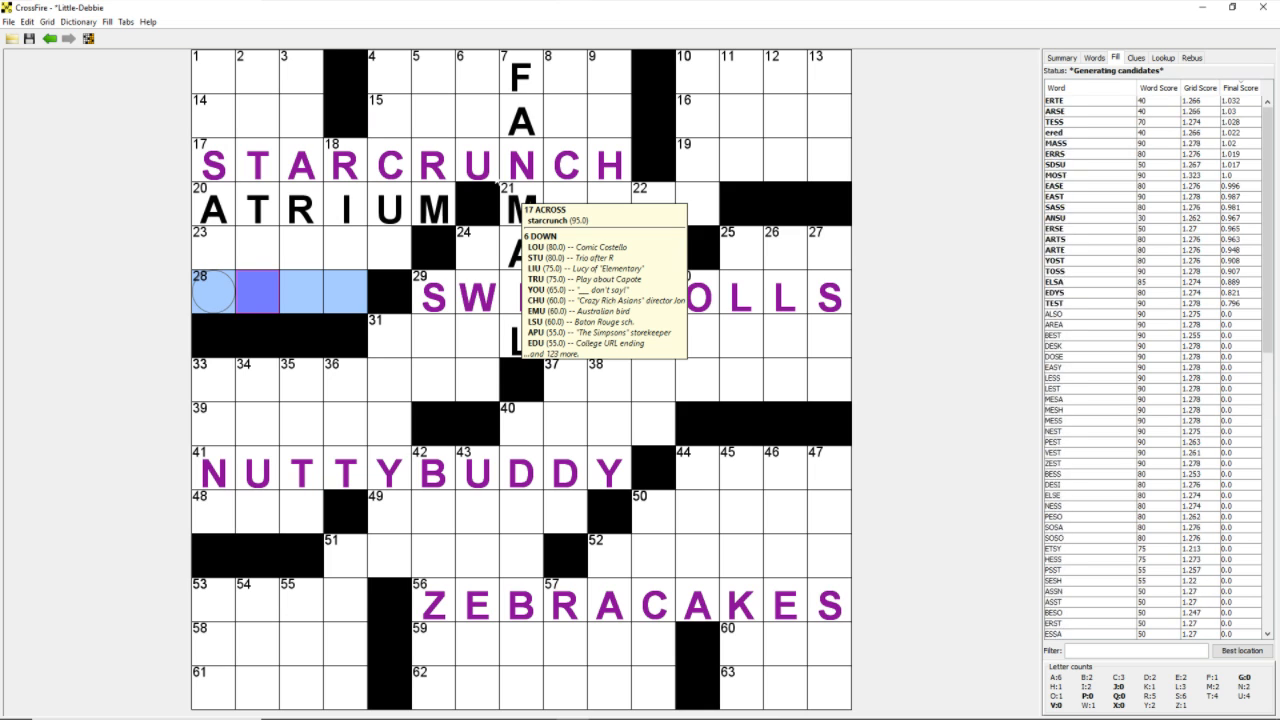
key("Left")
key("comma")
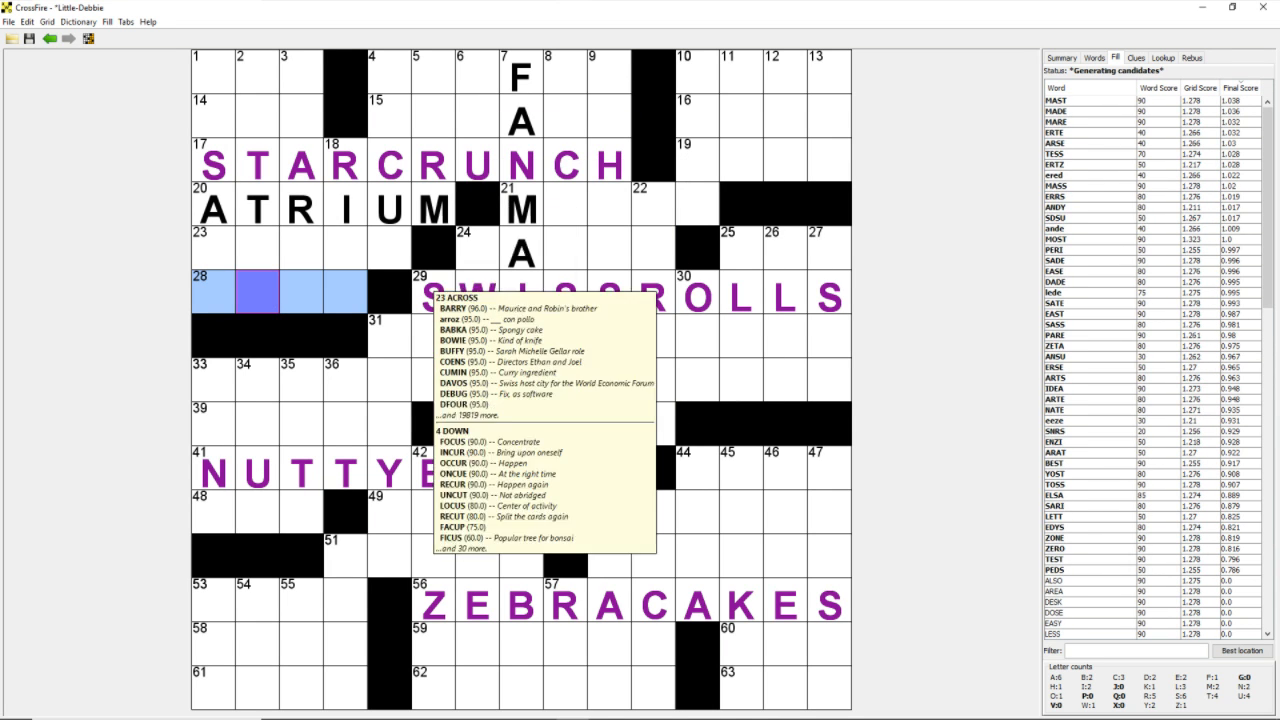
Try to clear a block of squares around the start of 18 Down, and undo the clearing
left_click_drag(392, 207, 322, 128)
key("Delete")
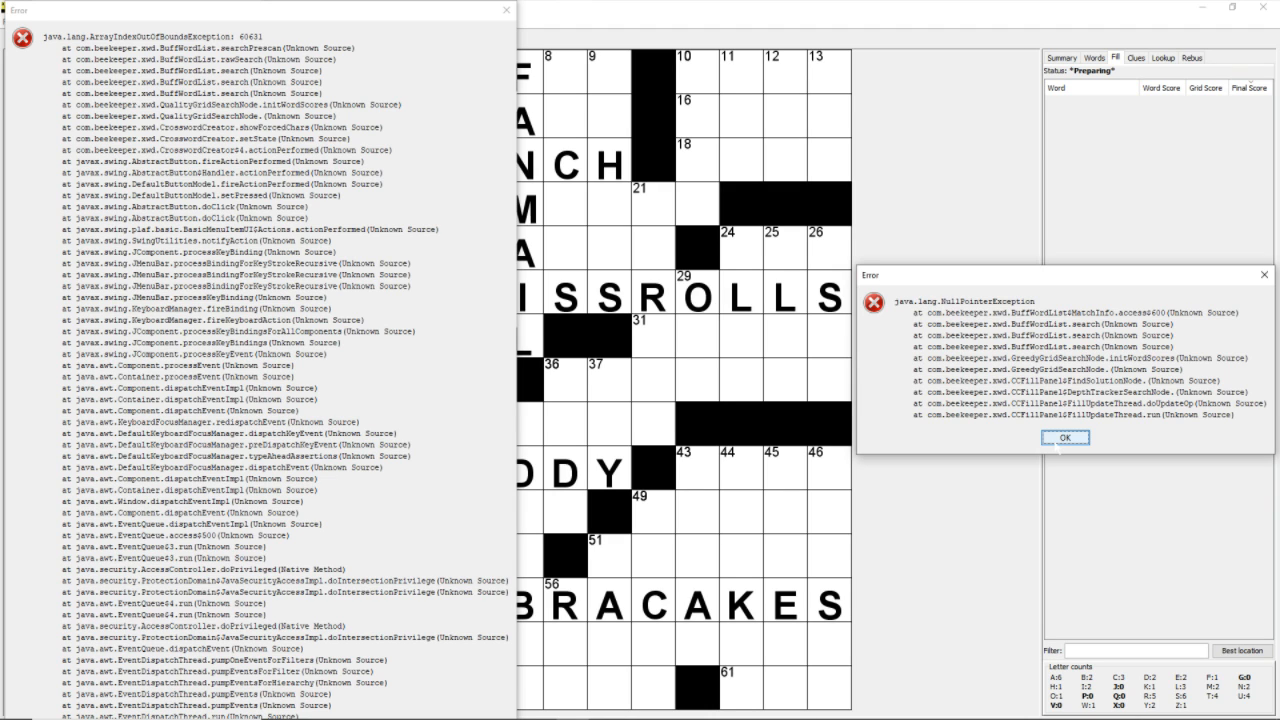
left_click(1065, 437)
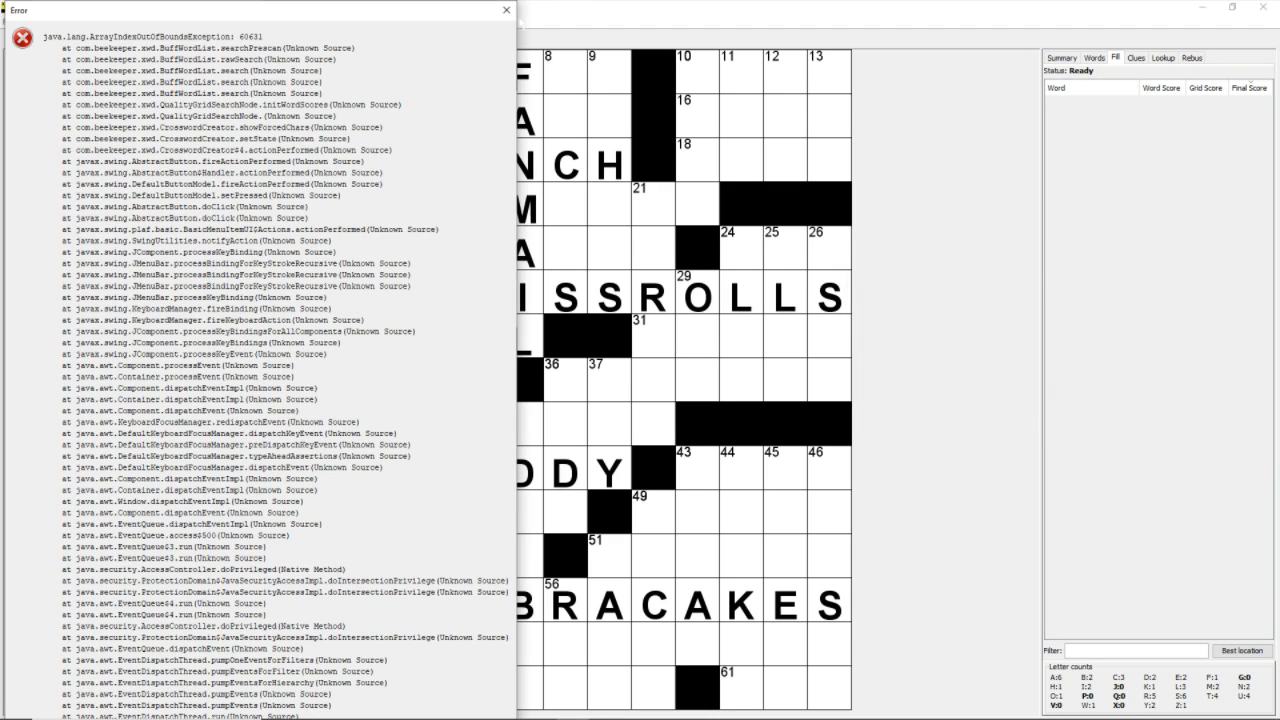
left_click(506, 10)
key("ctrl+z")
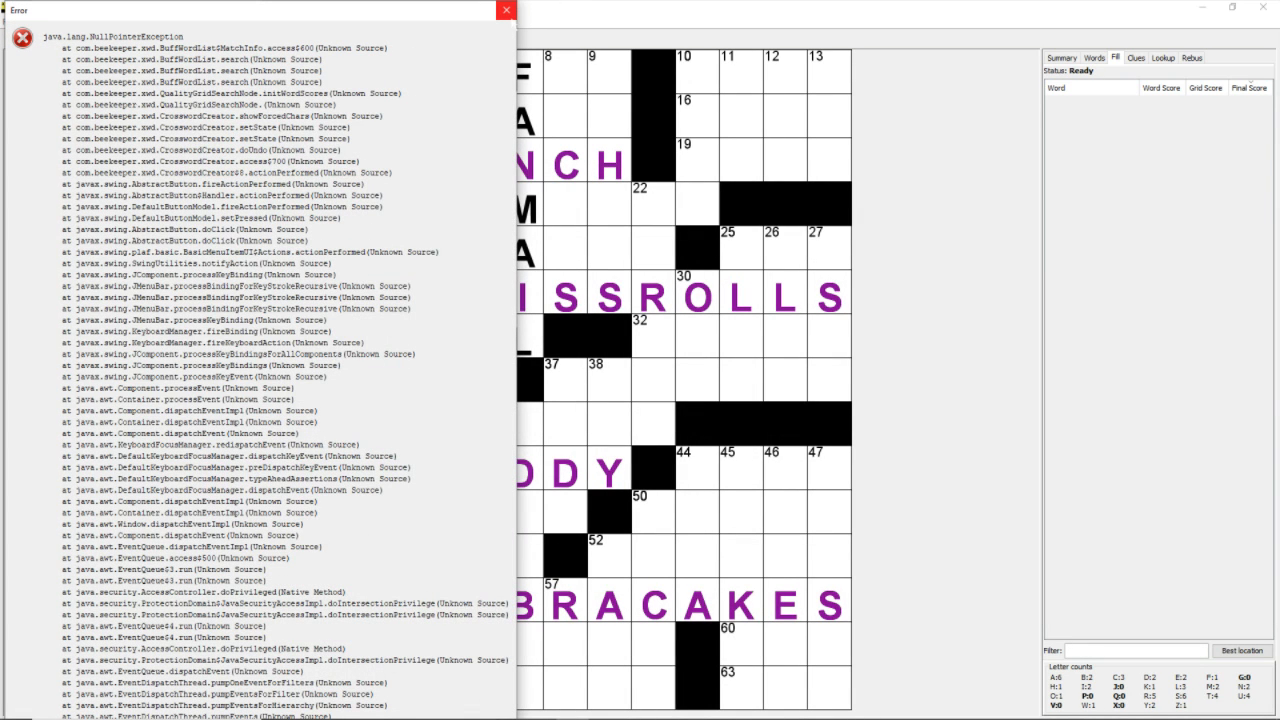
left_click(506, 10)
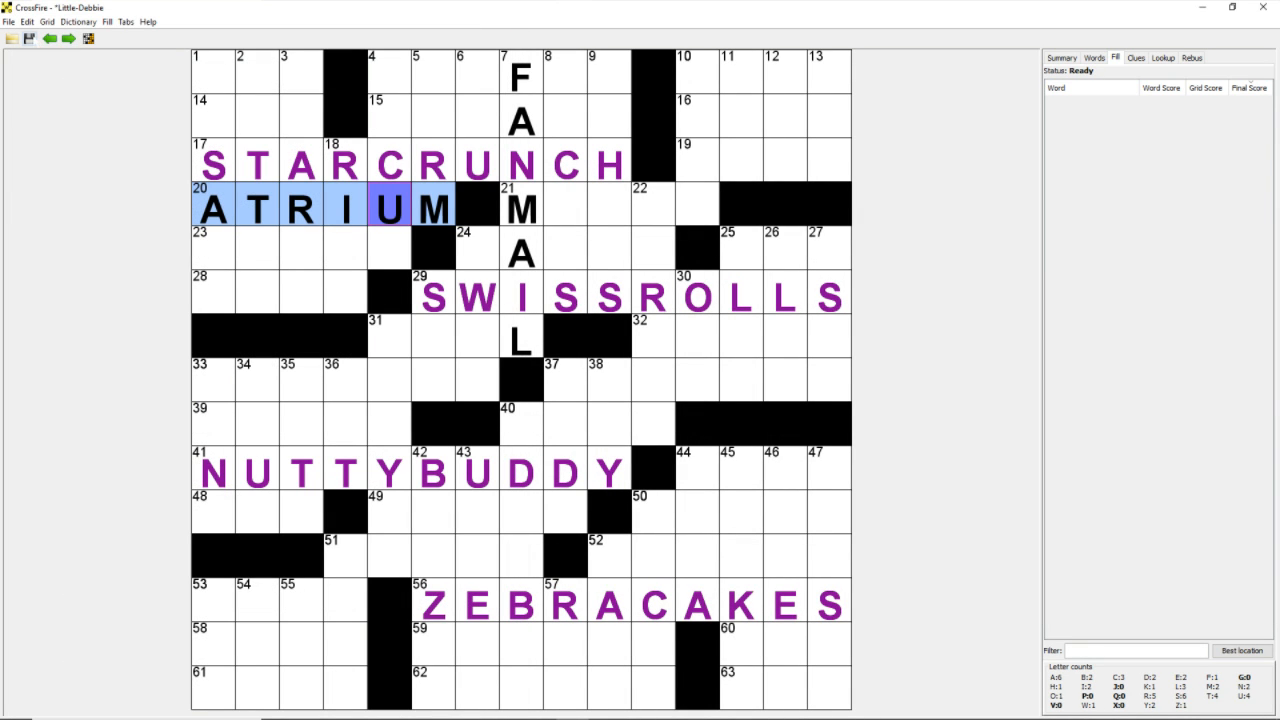
Save the puzzle, restart CrossFire with the Little-Debbie.cfp file loaded, and enlarge its window
left_click(29, 38)
left_click(1264, 7)
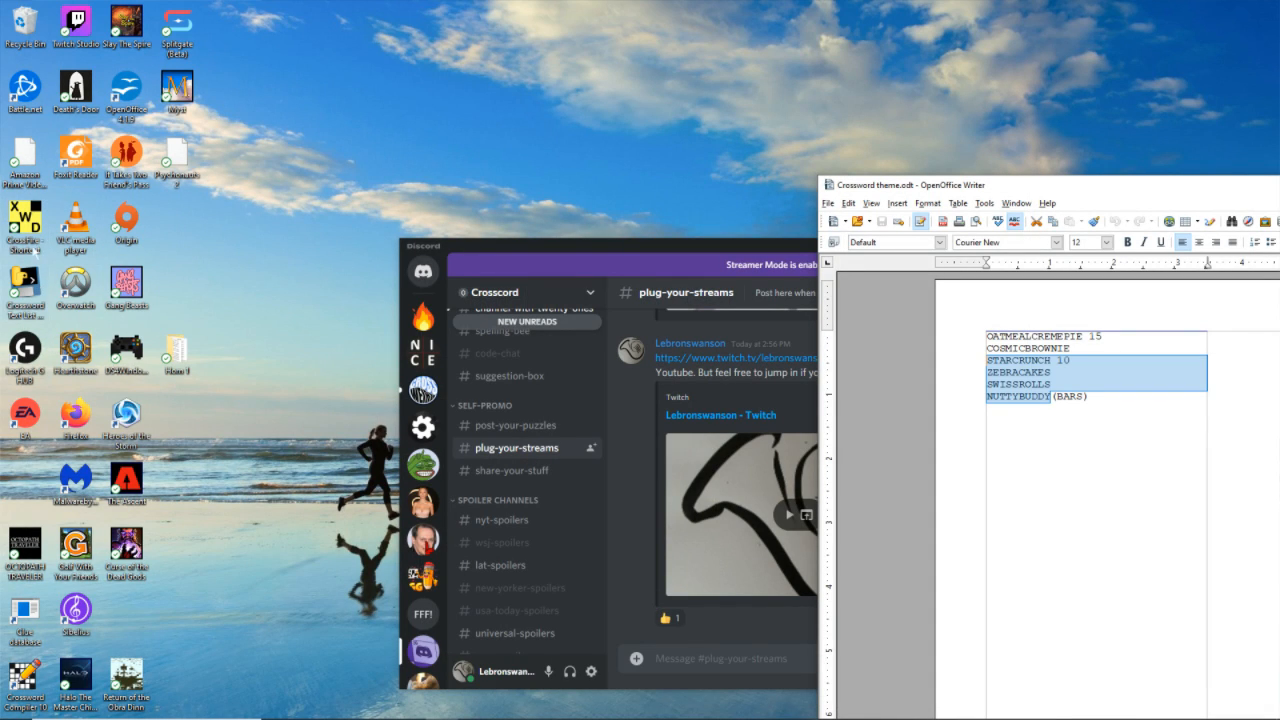
left_click(27, 222)
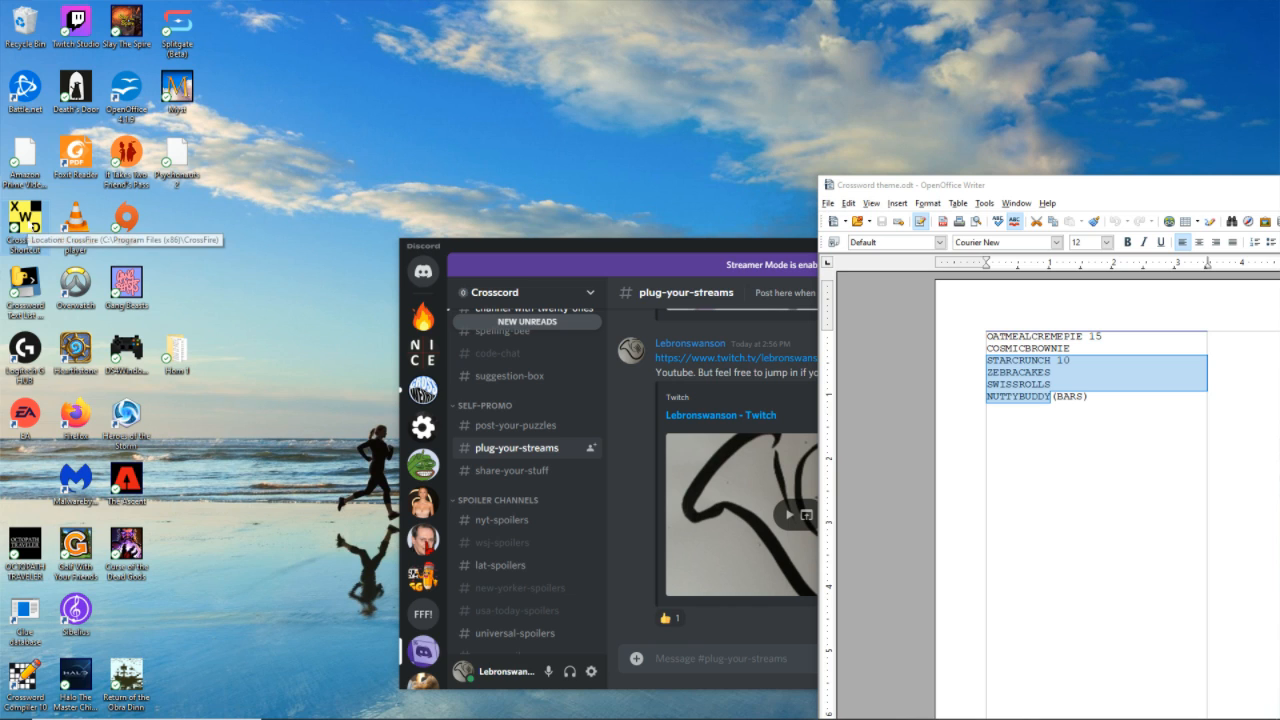
double_click(27, 222)
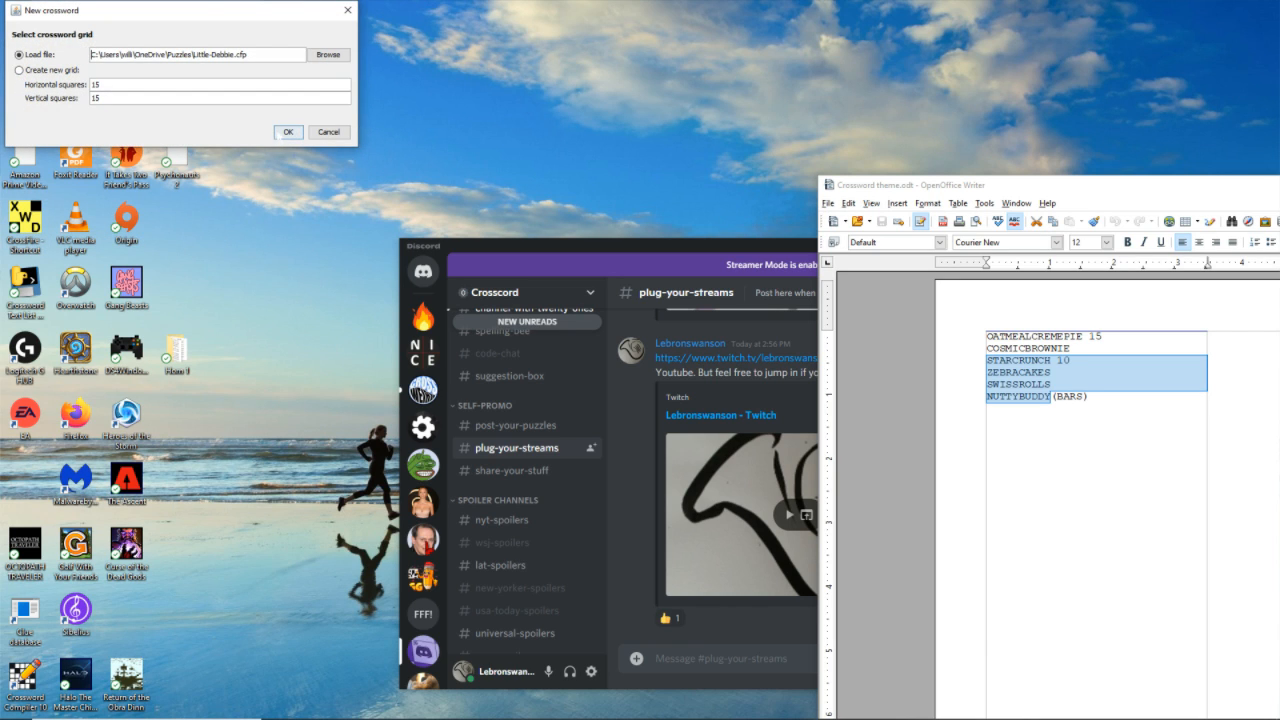
left_click(287, 132)
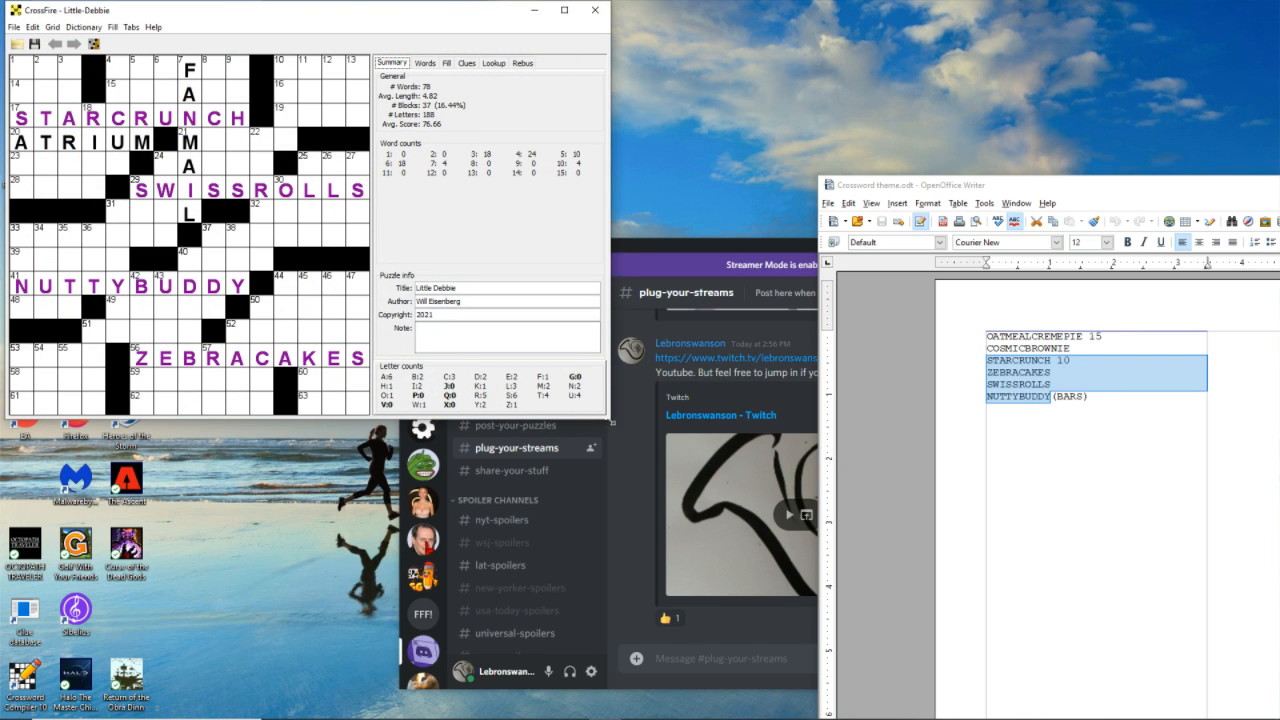
left_click_drag(608, 417, 1027, 690)
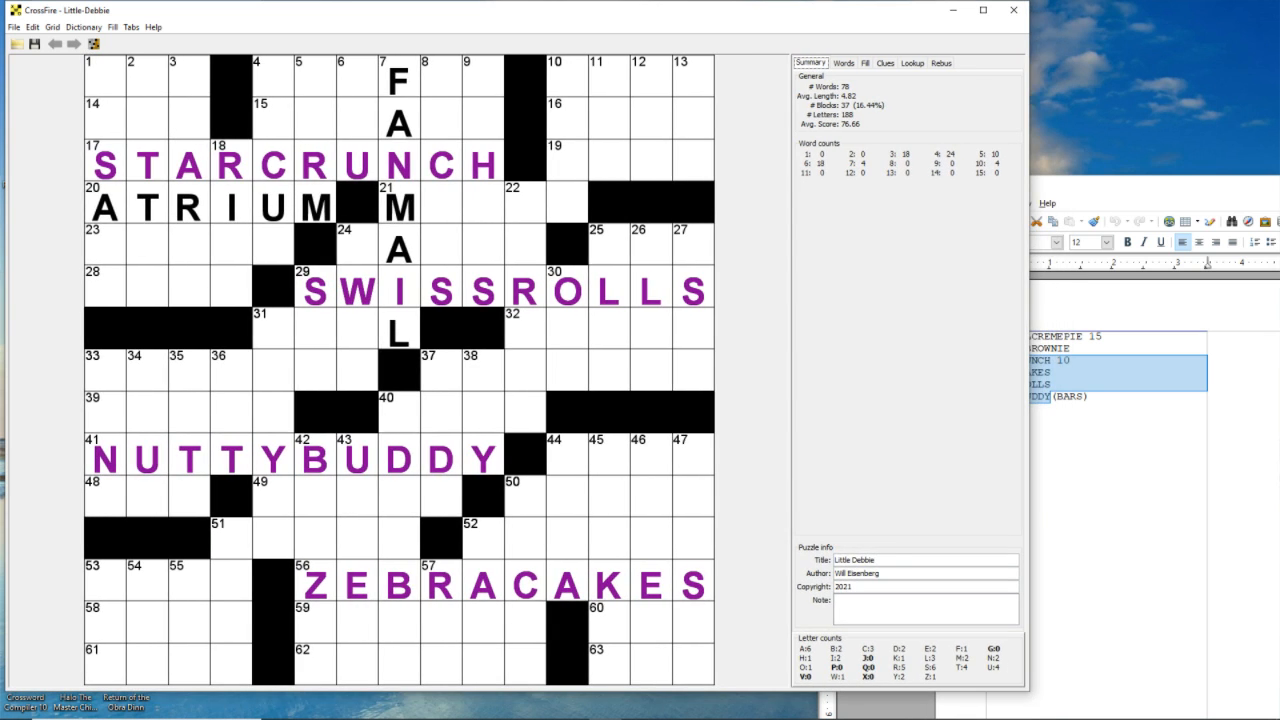
left_click(83, 27)
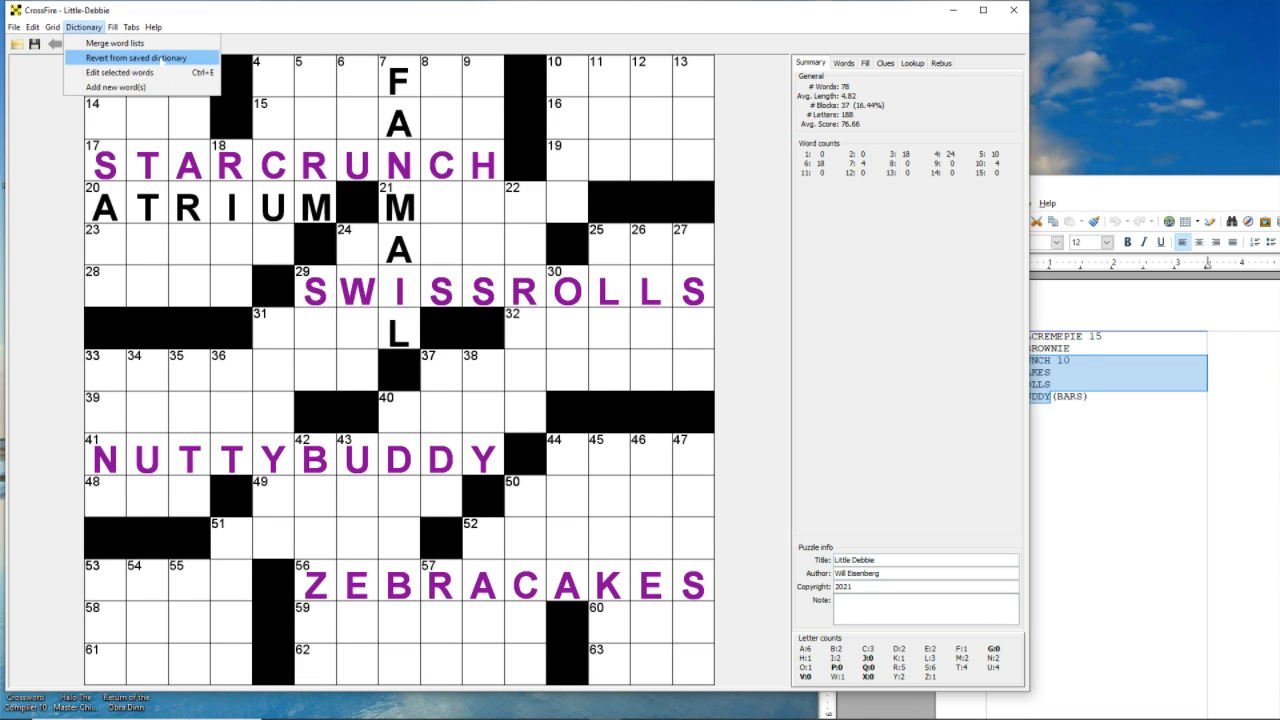
mouse_move(113, 31)
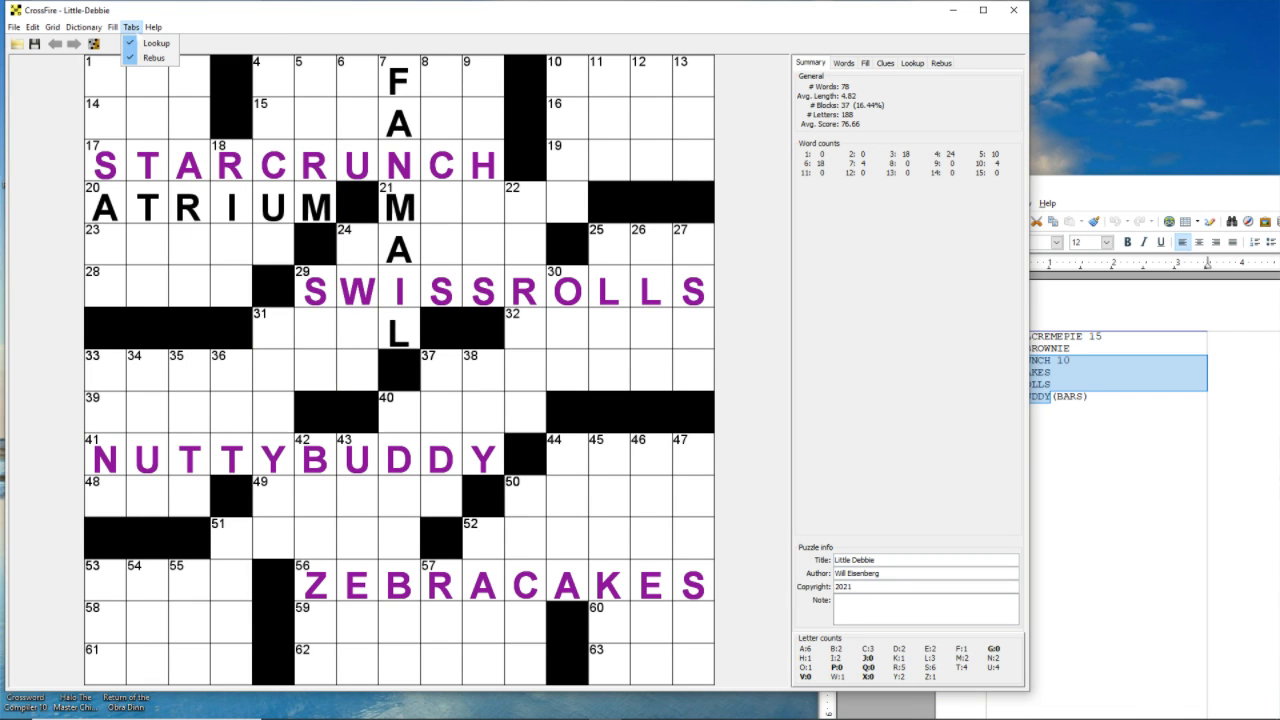
mouse_move(130, 58)
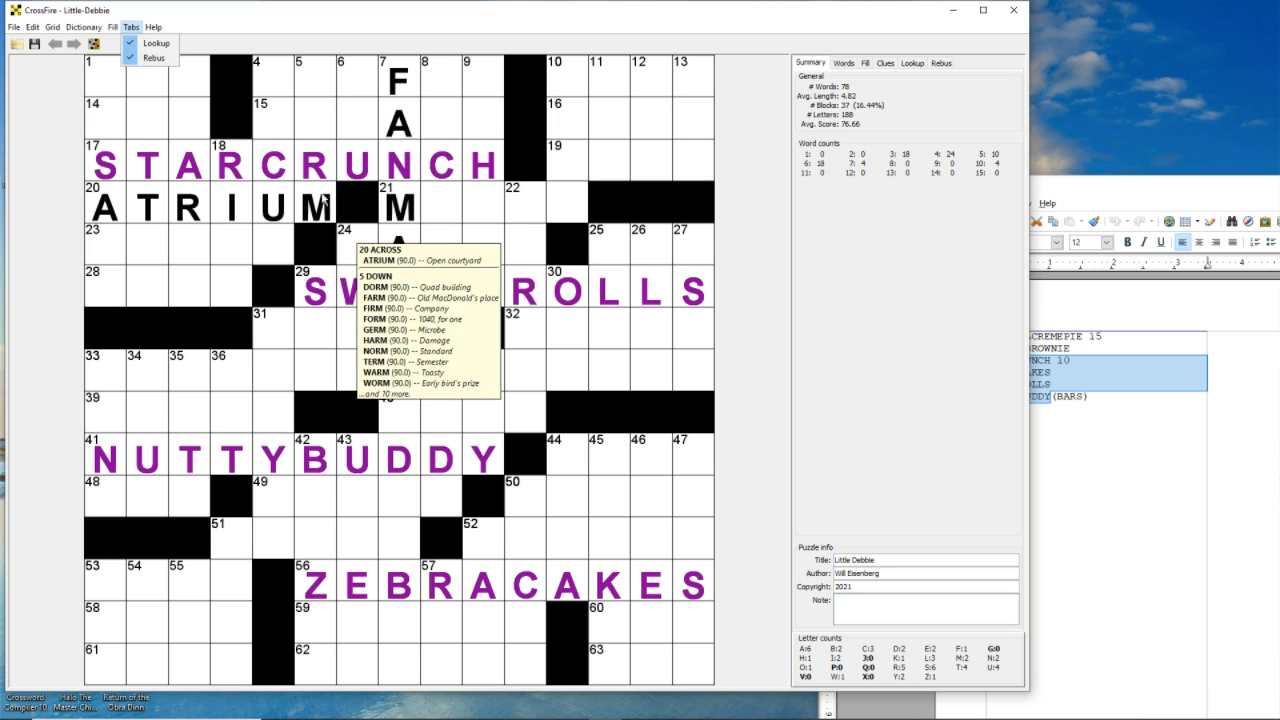
Clear the ATRIUM entry from 20 Across
left_click(311, 205)
left_click(311, 205)
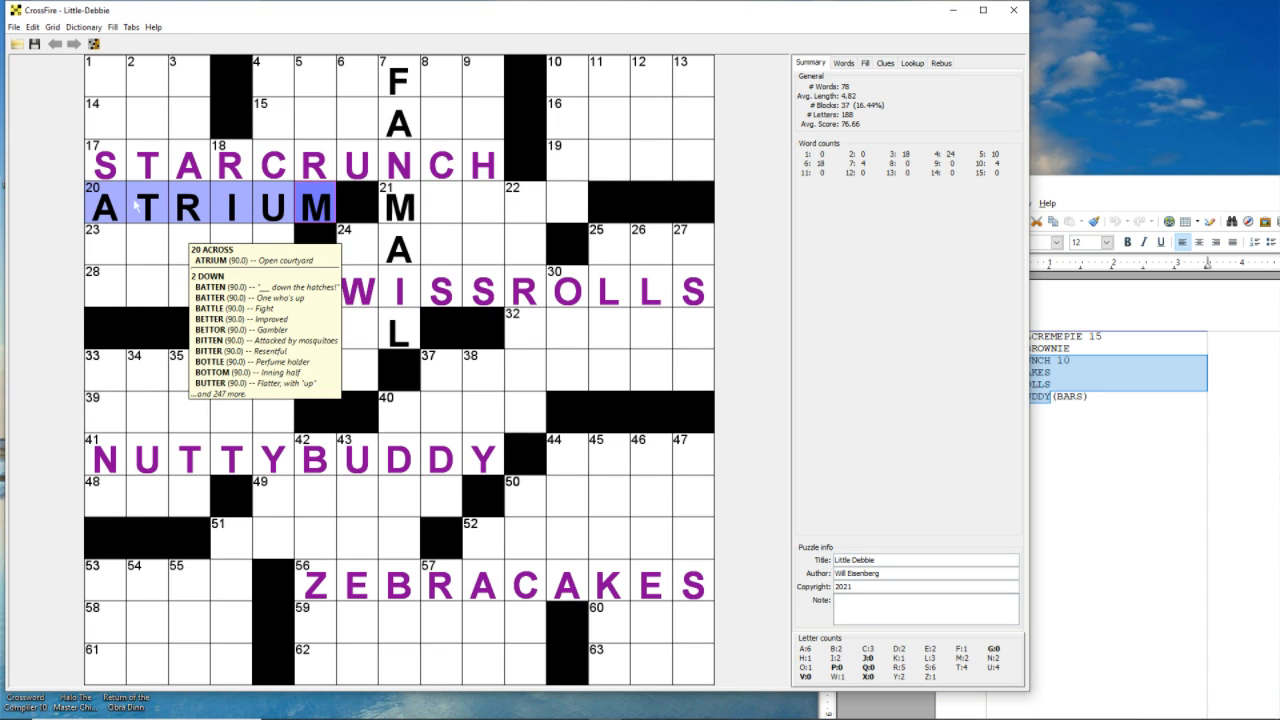
key("Delete")
Add a new rebus that replaces the letters DOG, with D as its entry equivalent
left_click(941, 63)
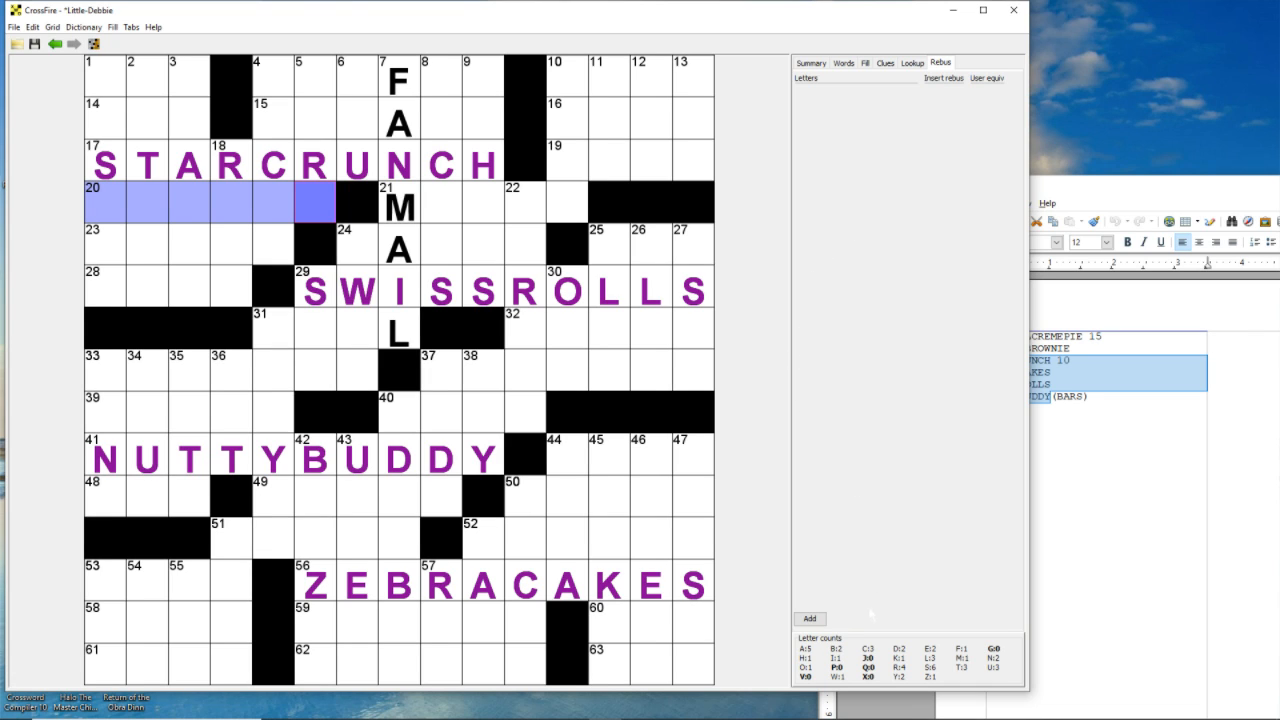
left_click(810, 618)
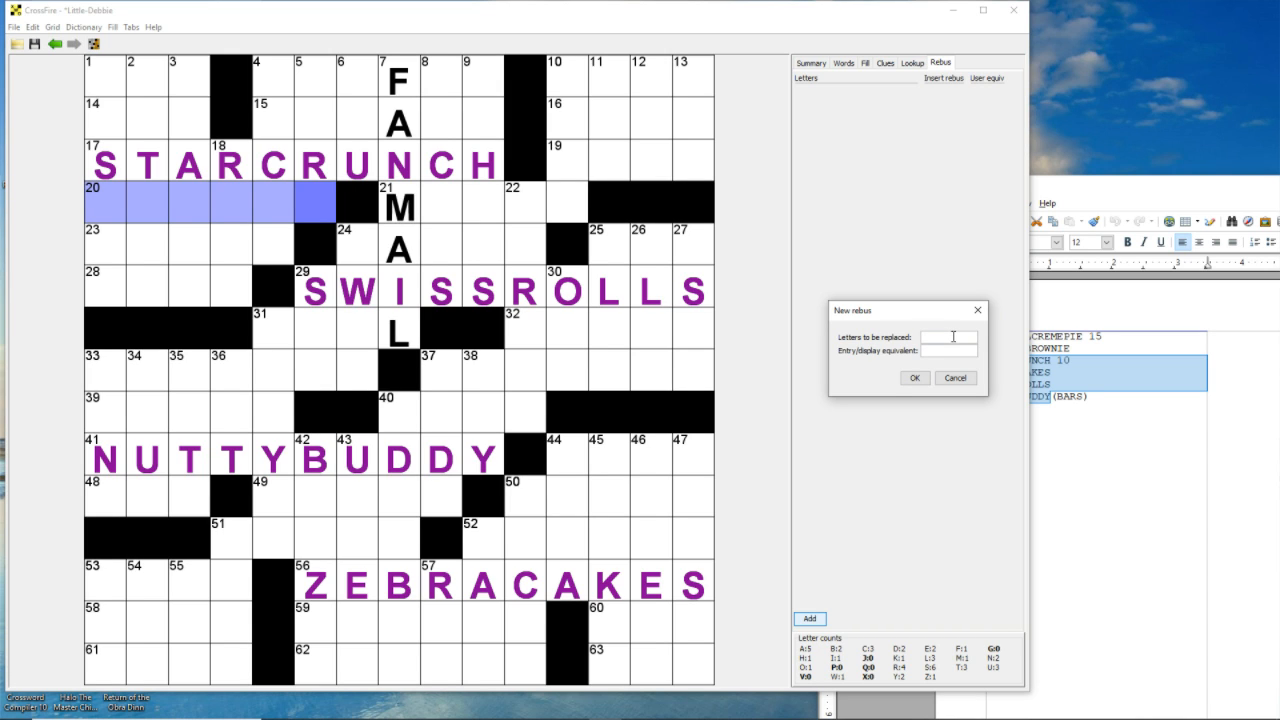
type("DOG")
key("Tab")
left_click(914, 378)
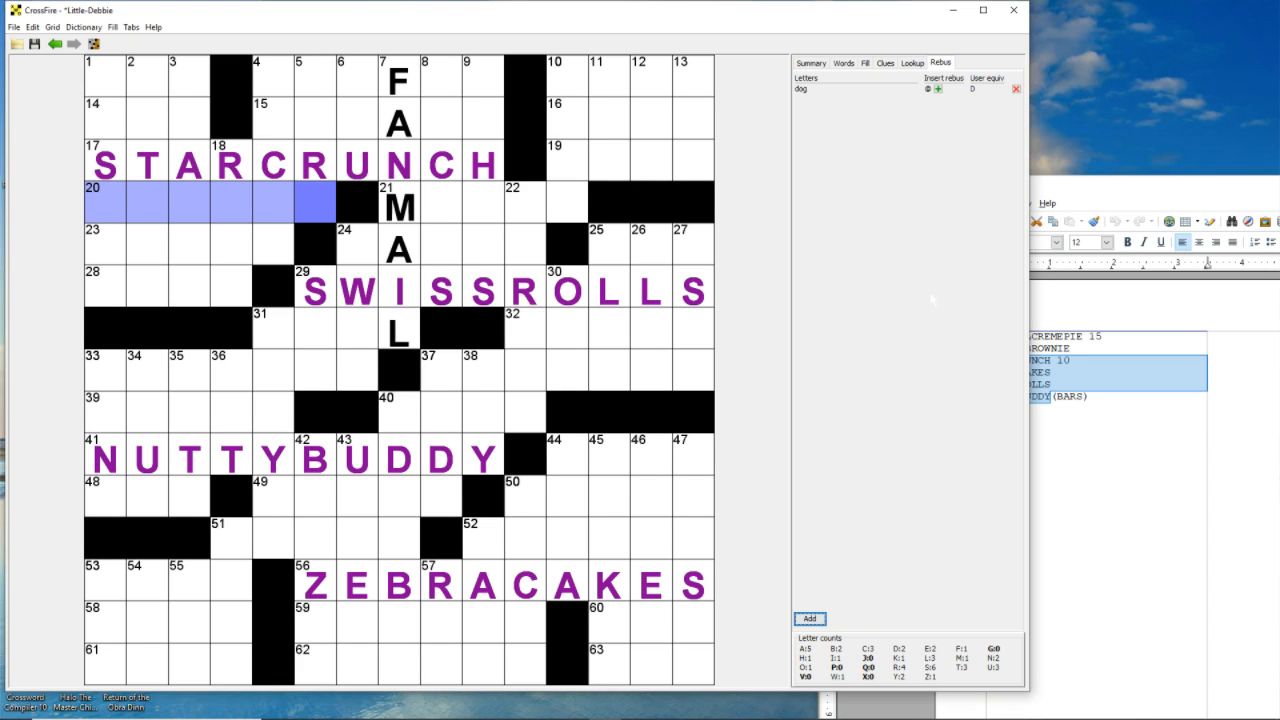
Insert the DOG rebus into the last square of 10 Across and delete it again
left_click(695, 80)
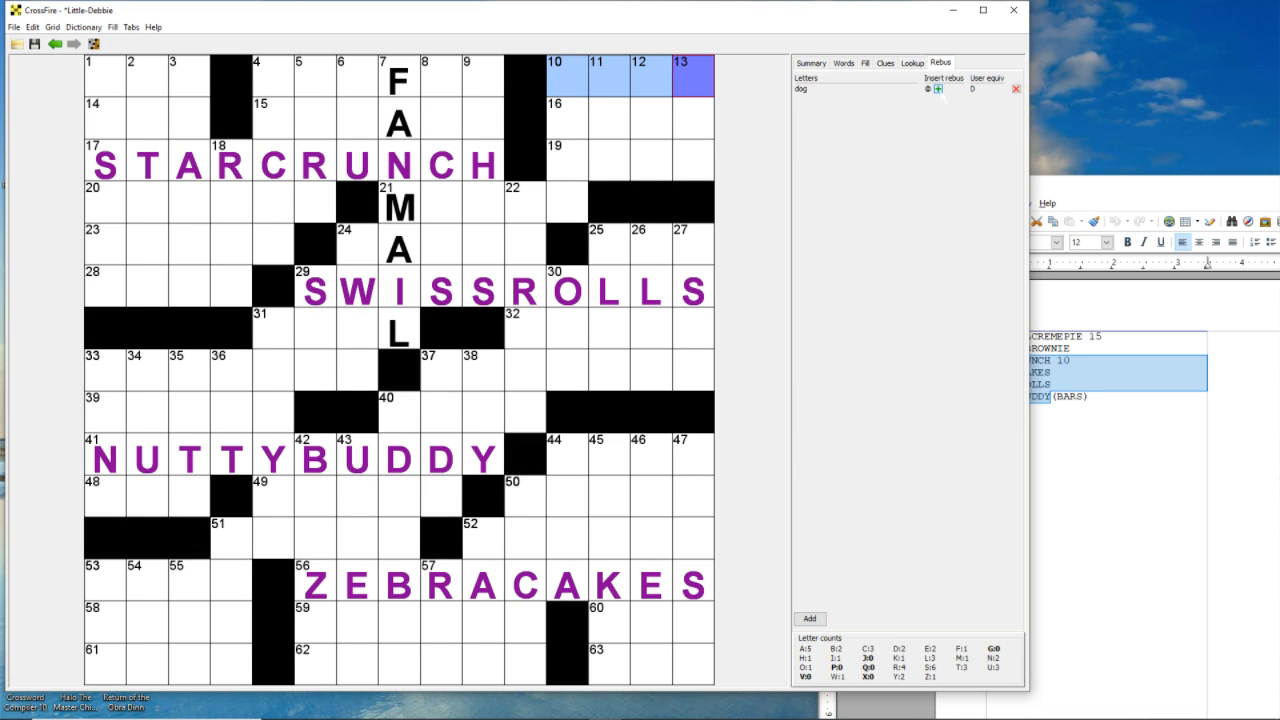
left_click(938, 89)
mouse_move(676, 92)
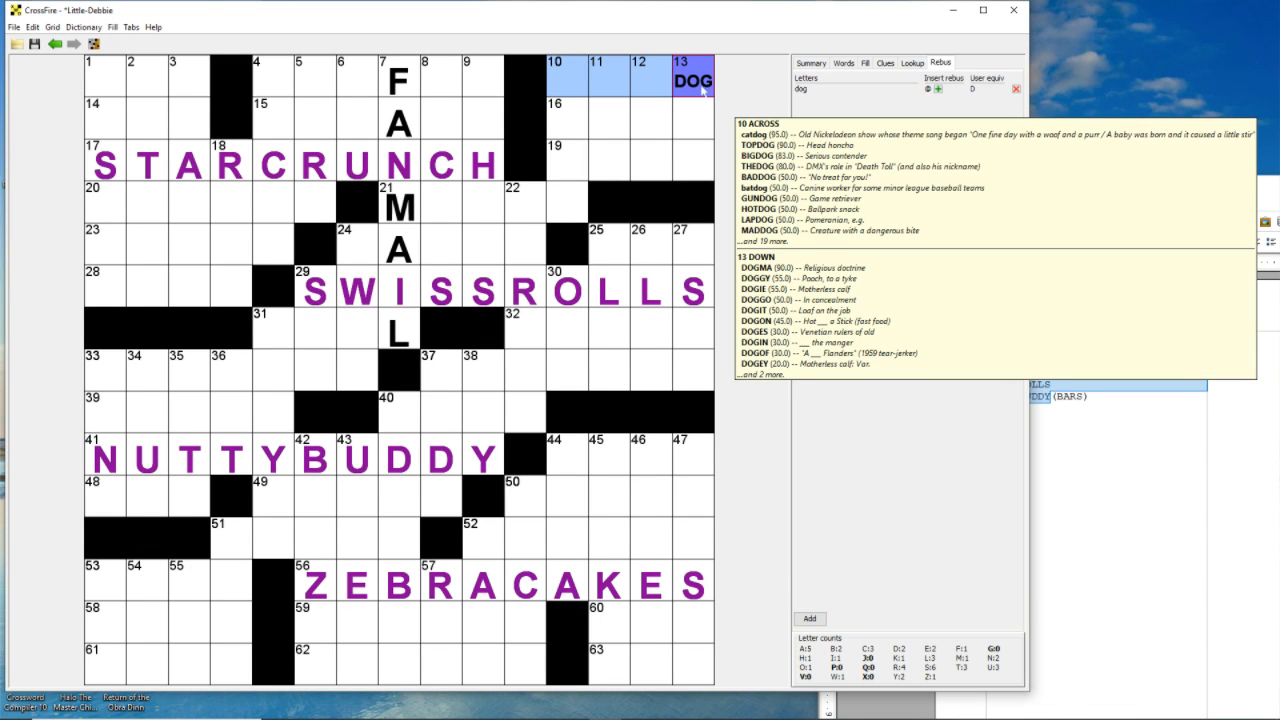
key("BackSpace")
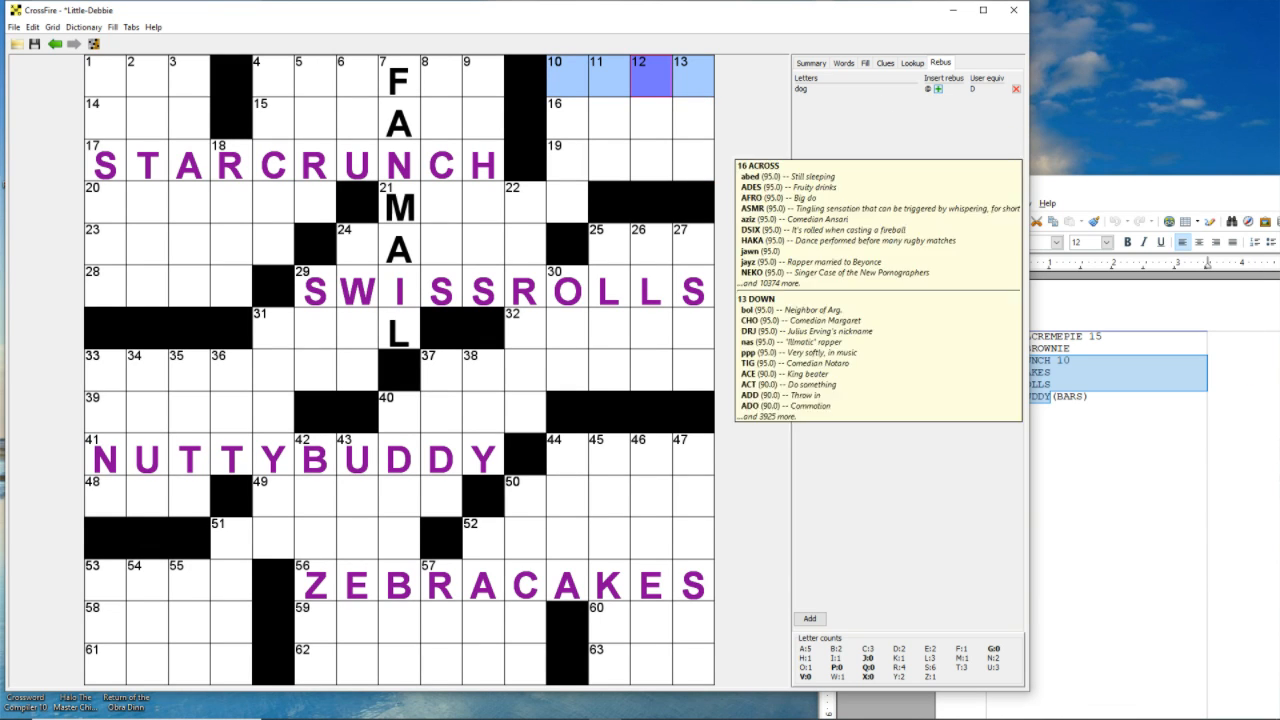
Enter HOT in the first three squares of 10 Across
left_click(578, 88)
type("ho")
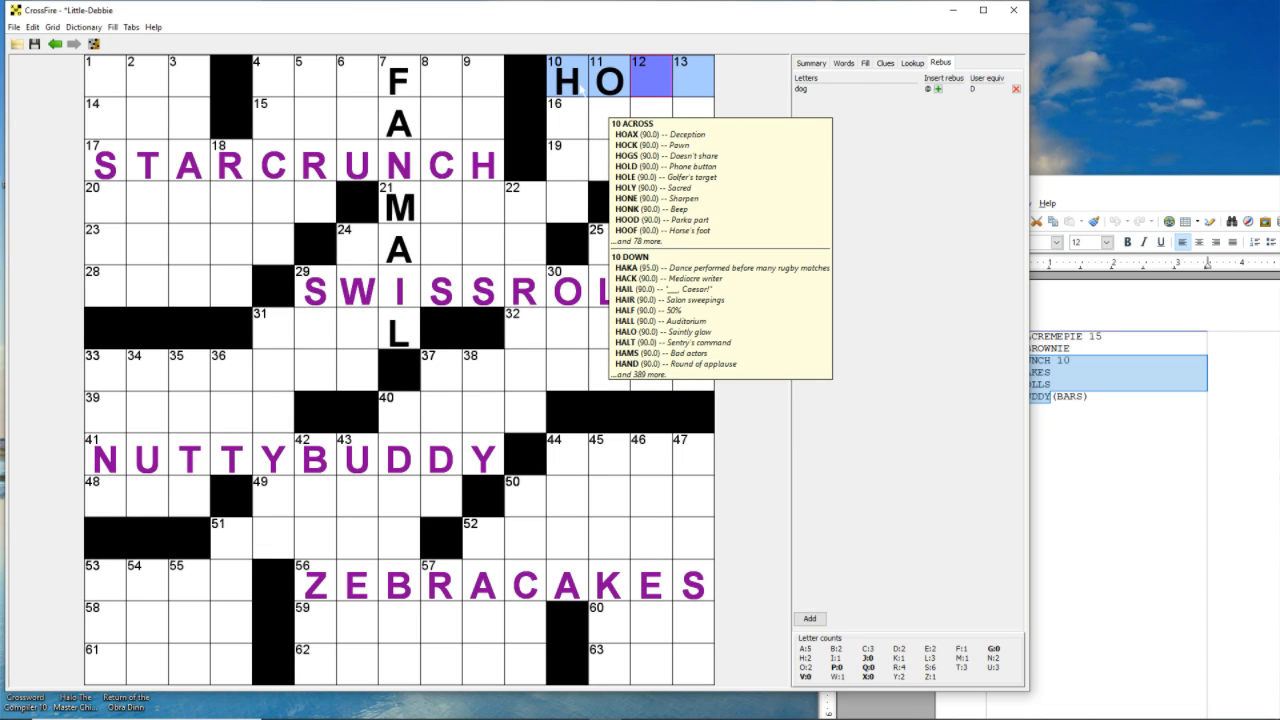
type("t")
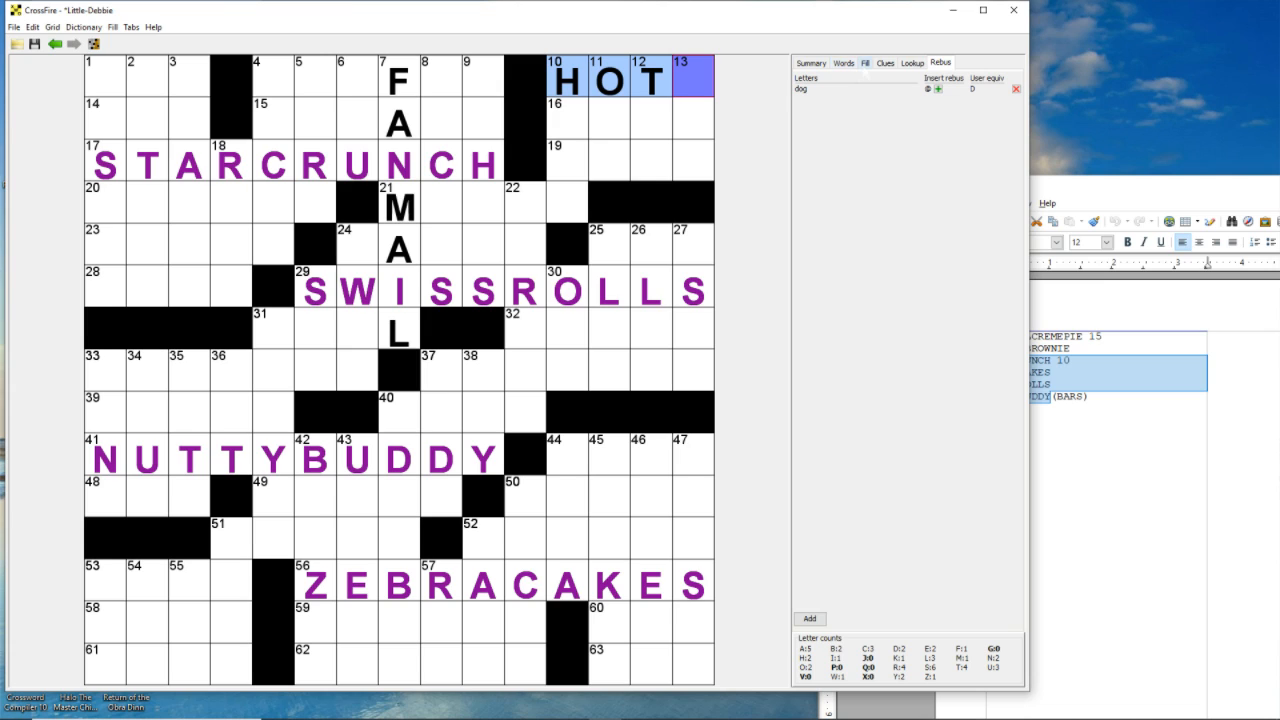
Generate fill candidates for 10 Across, preview the HOTDOG rebus entry in the grid, and return to the rebus list
left_click(865, 63)
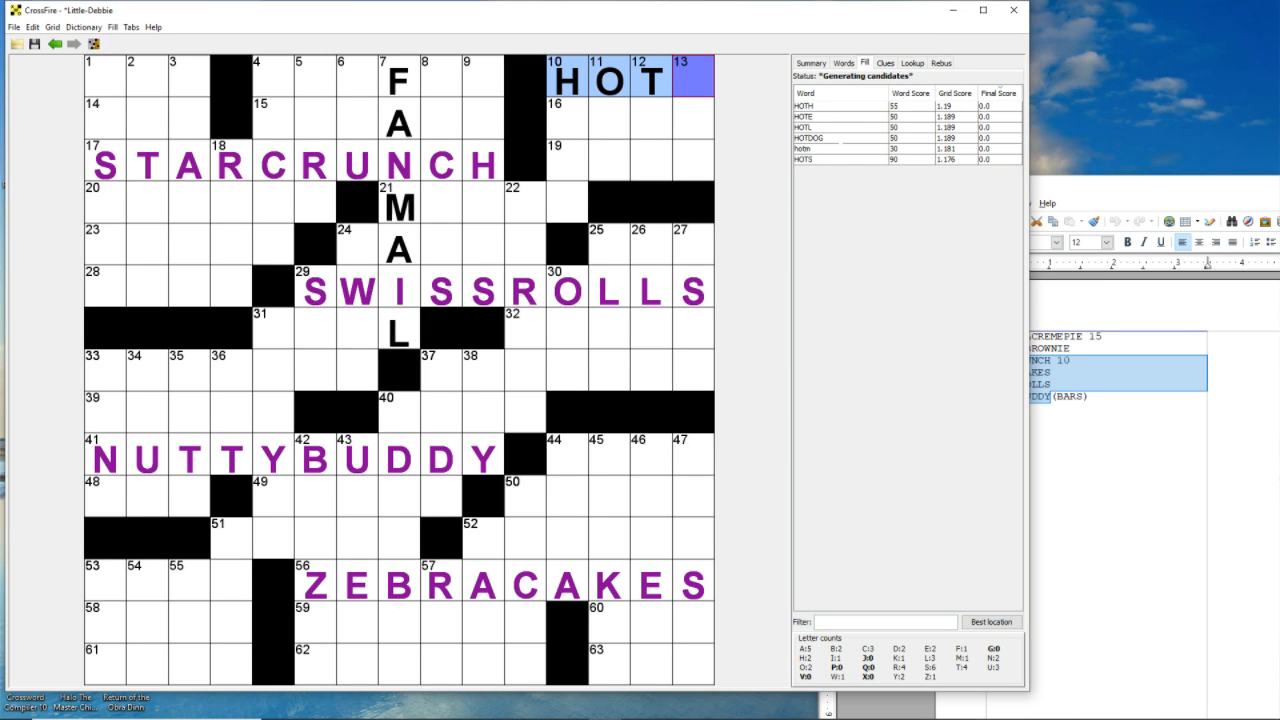
left_click(831, 139)
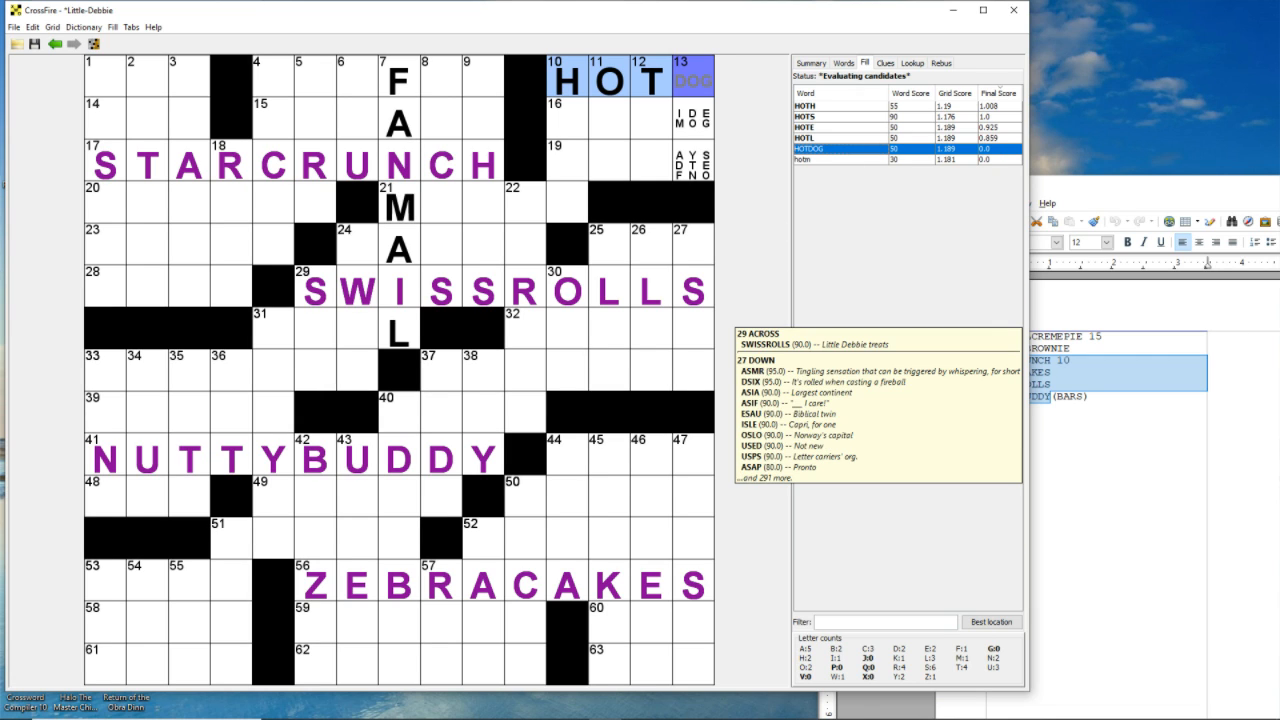
left_click(940, 63)
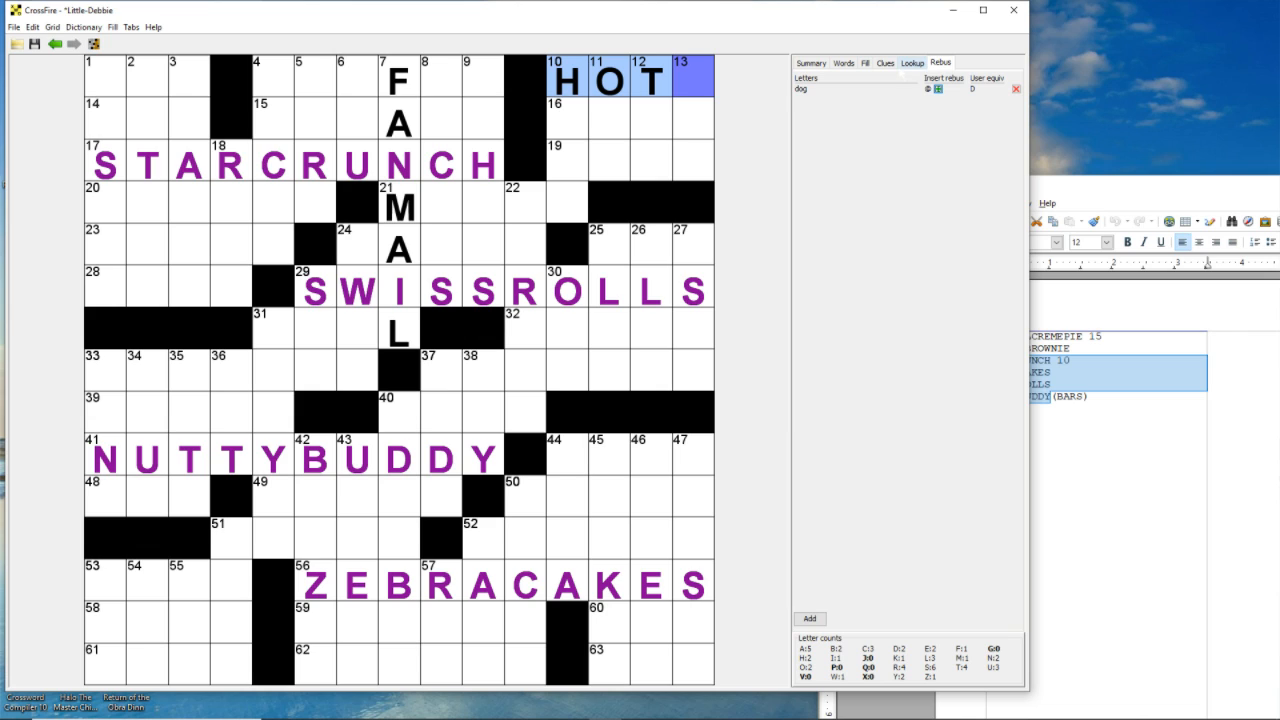
Review the dictionary lookup options, the clue list for all entries, and the word scores
left_click(912, 63)
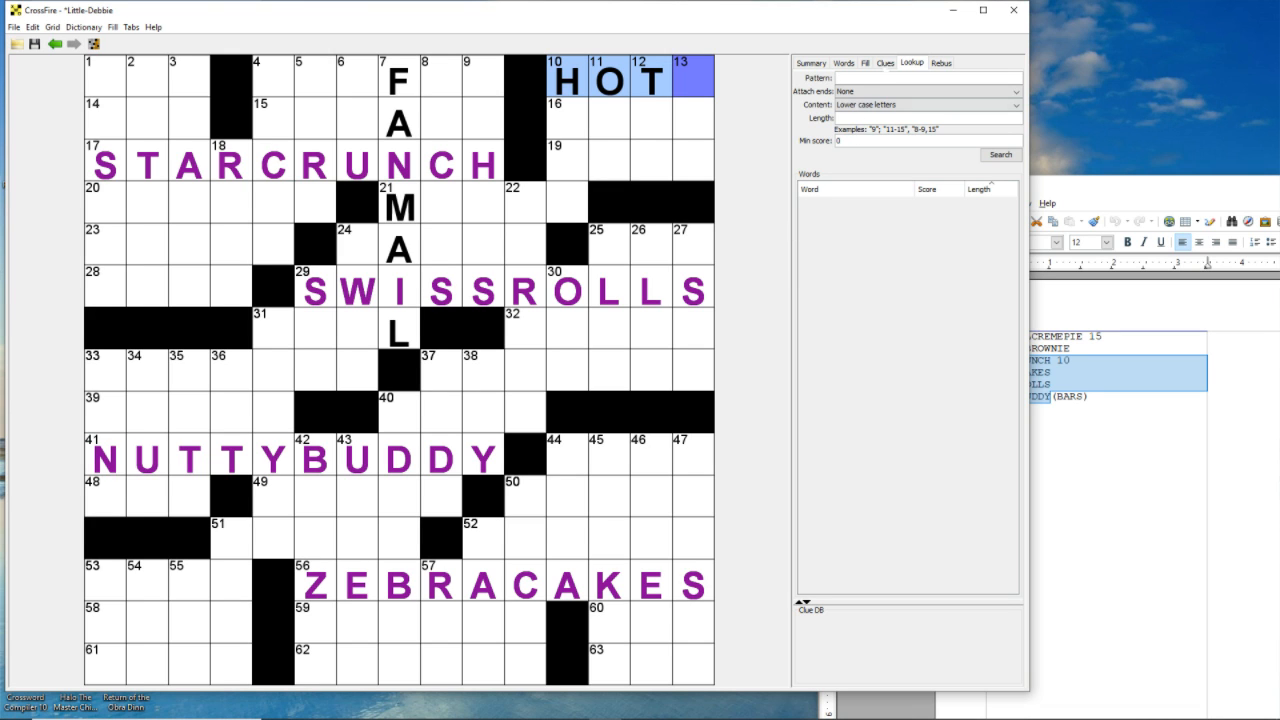
left_click(885, 62)
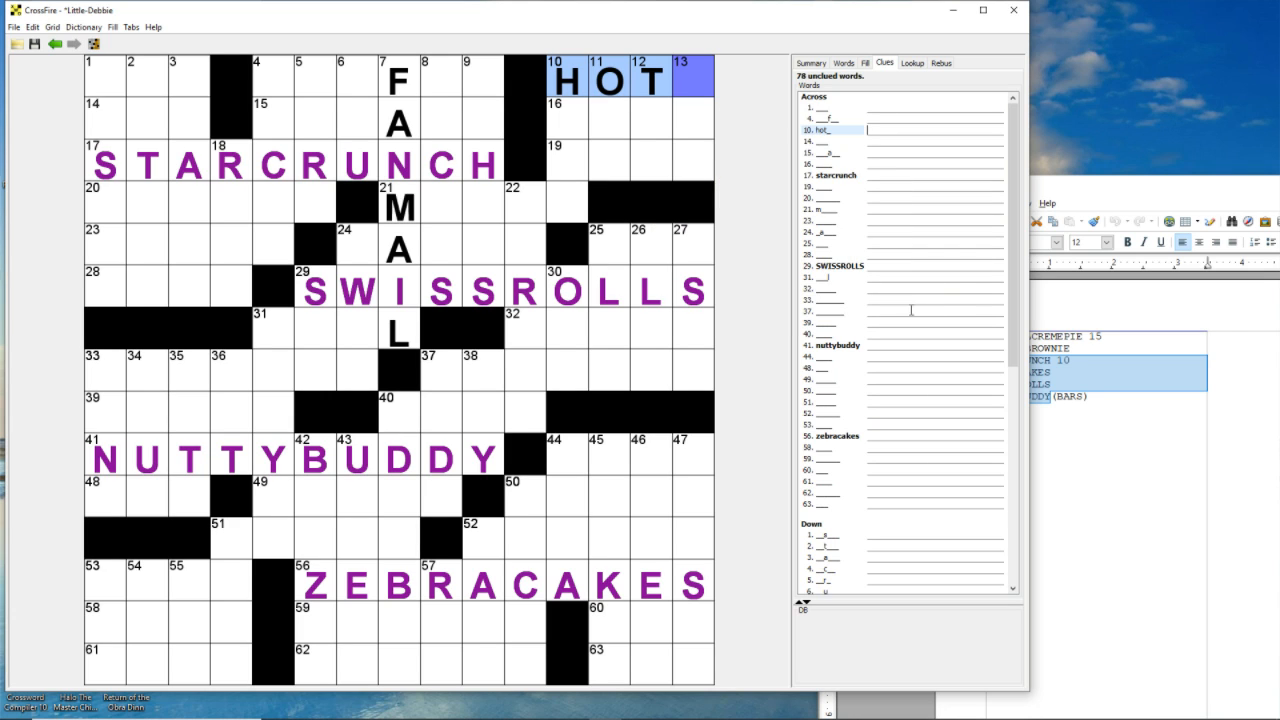
scroll(934, 366, "down", 10)
scroll(934, 366, "up", 10)
left_click(847, 66)
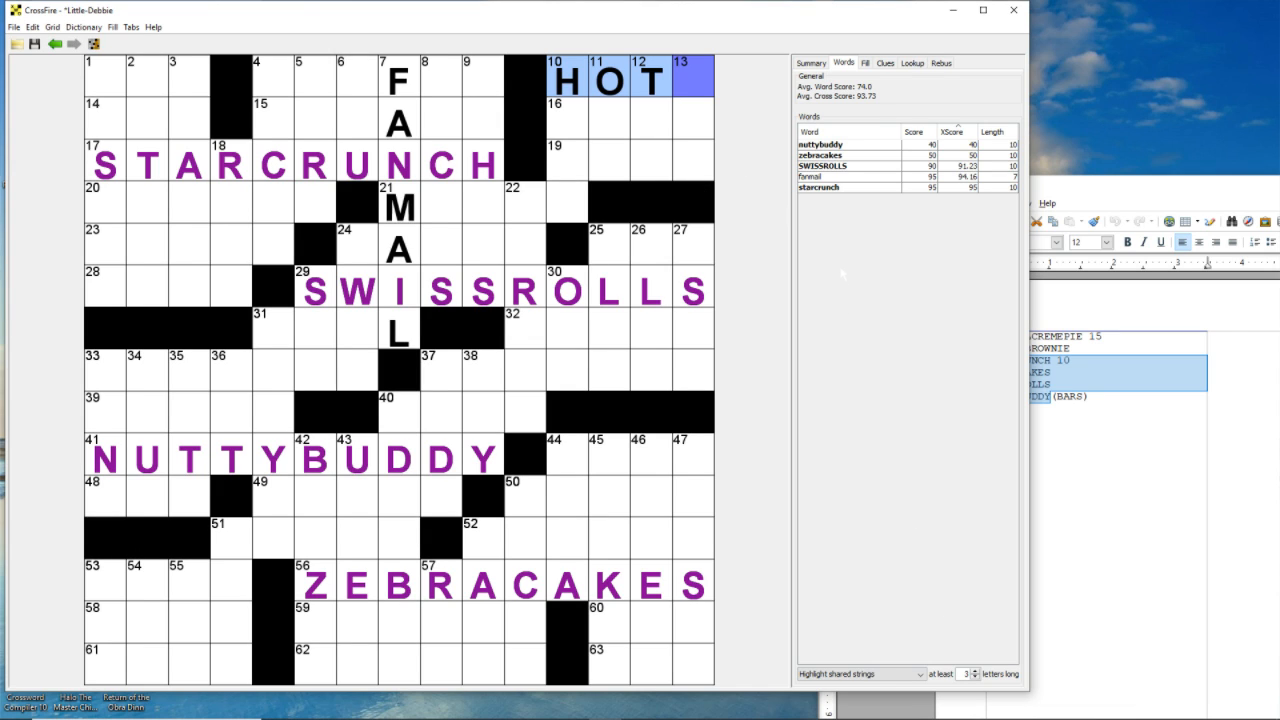
Adjust the minimum letter length for highlighting shared strings and open the puzzle summary
mouse_move(648, 304)
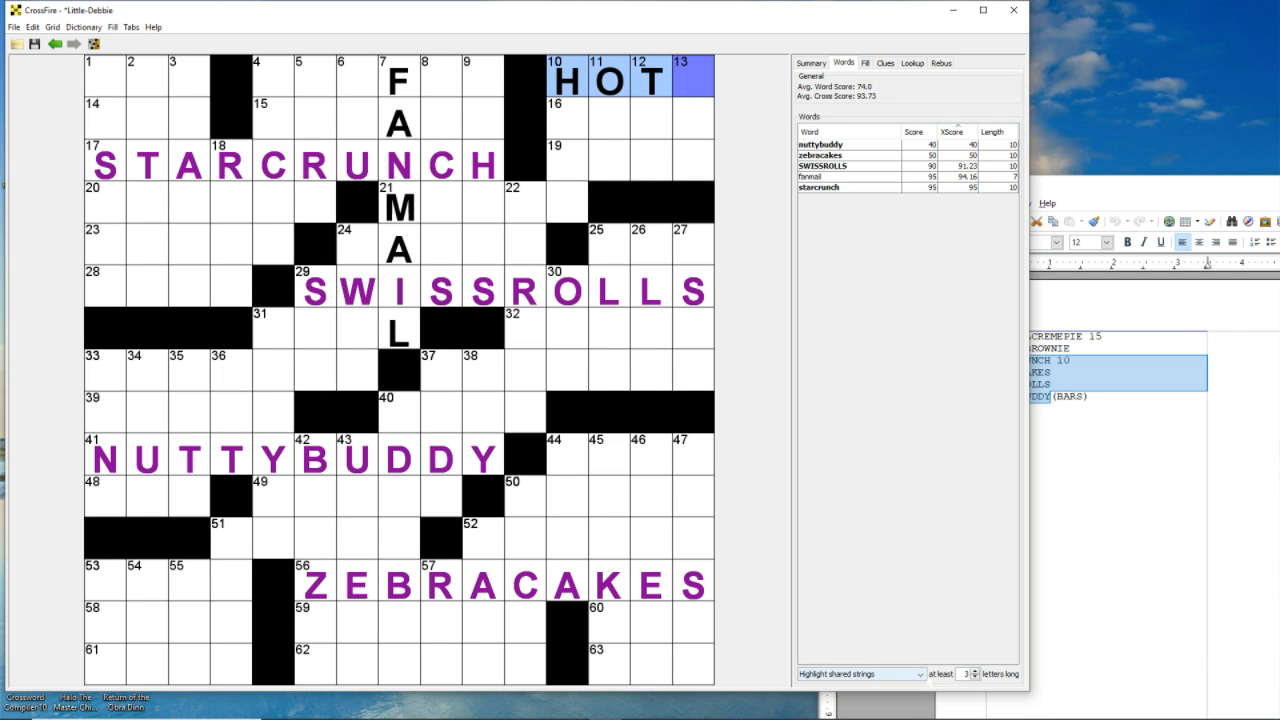
left_click_drag(962, 674, 973, 676)
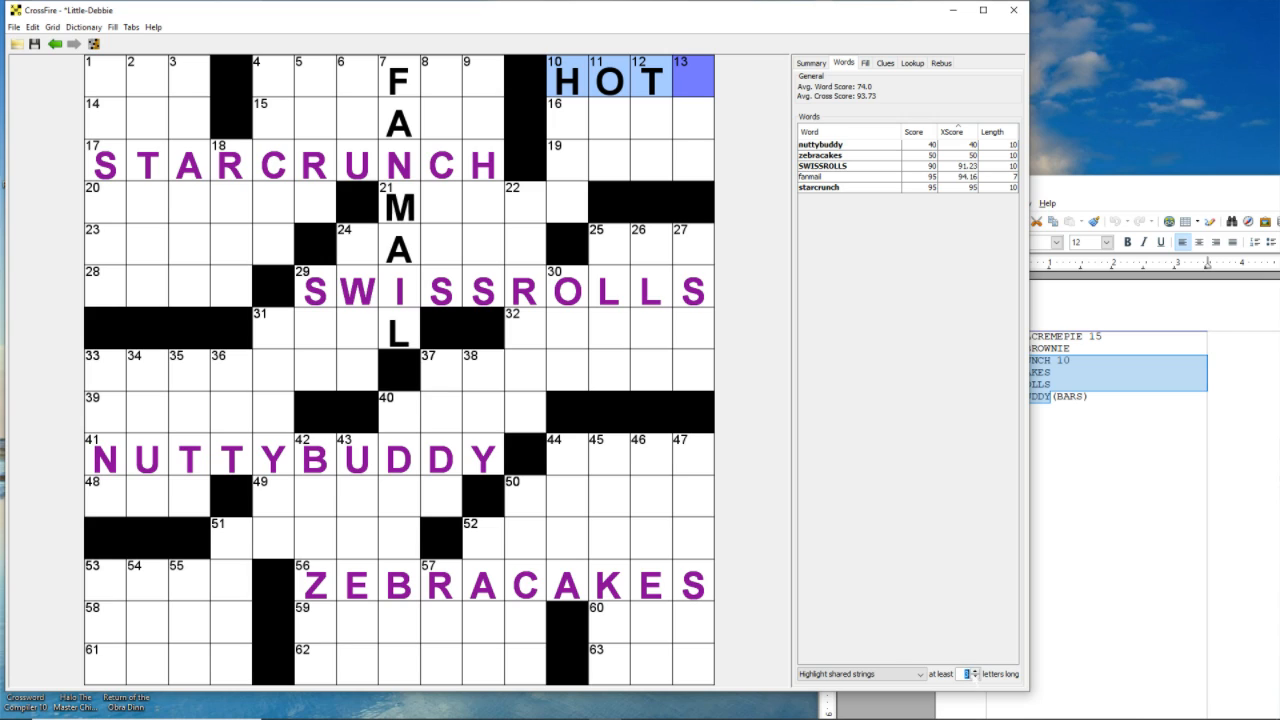
left_click(976, 678)
left_click(975, 678)
left_click(811, 63)
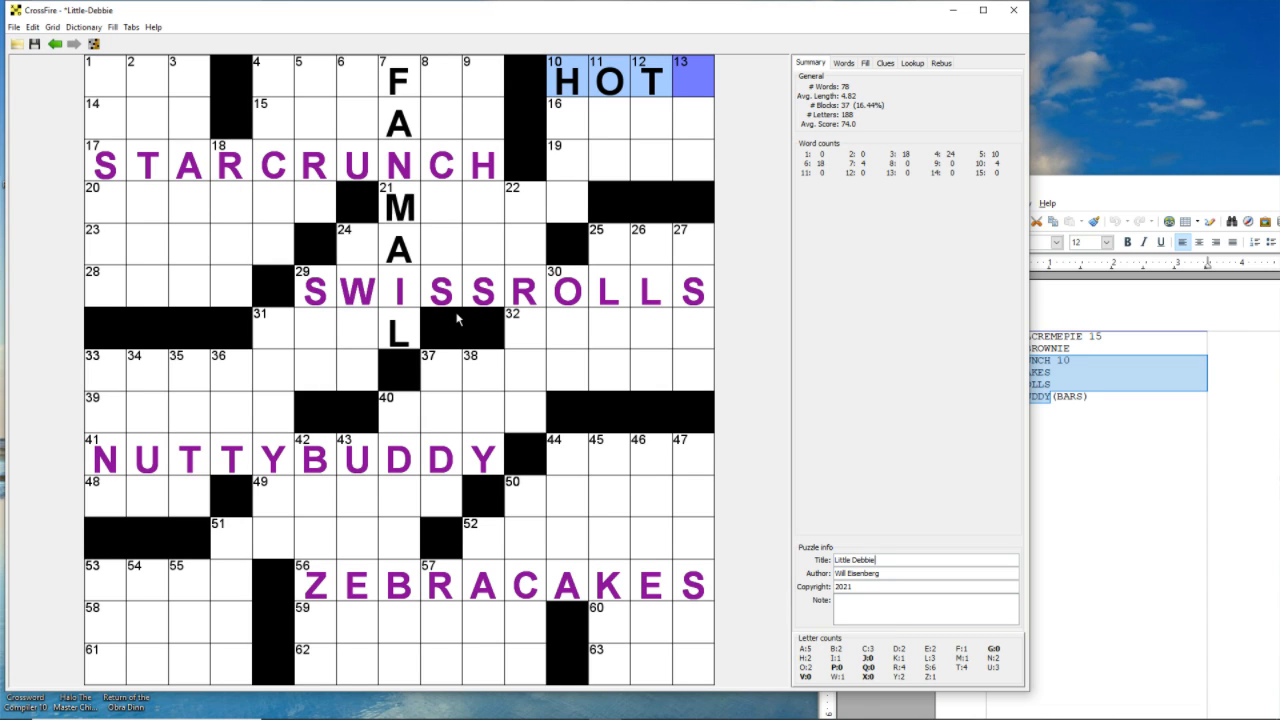
Switch to Twitch Studio and change the primary screen share capture from the entire screen to the CrossFire window
mouse_move(680, 422)
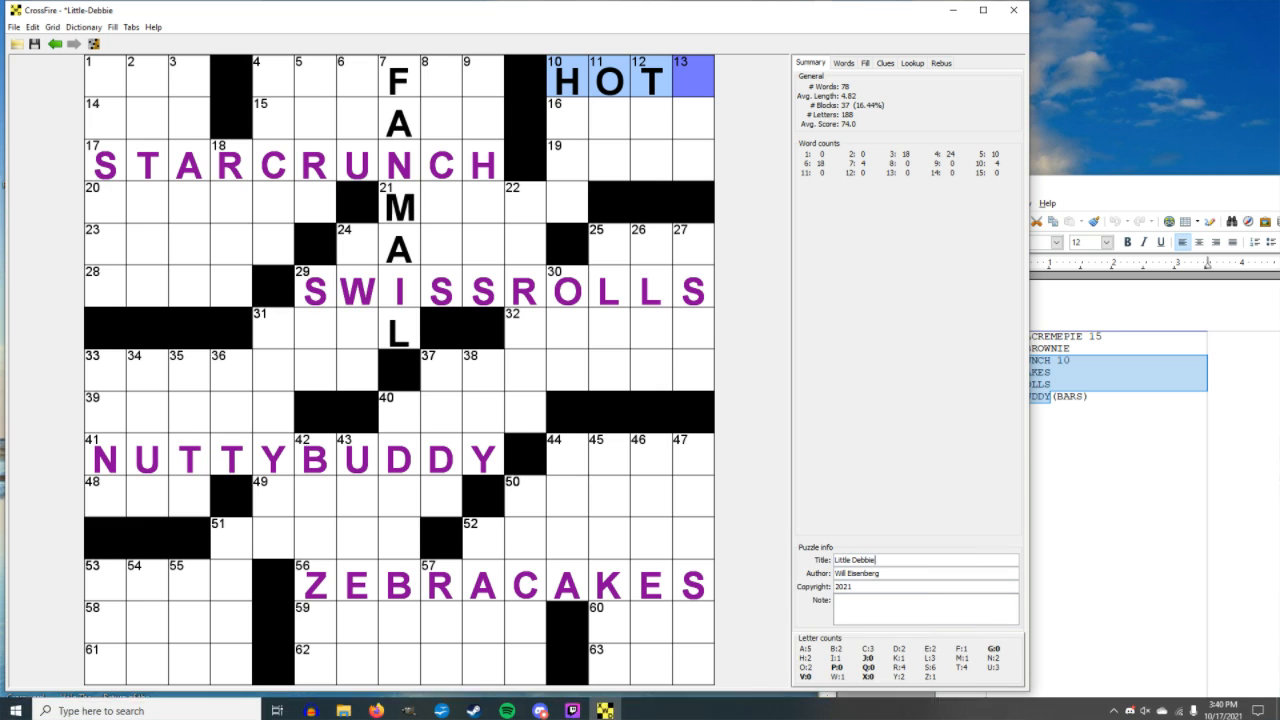
left_click(572, 708)
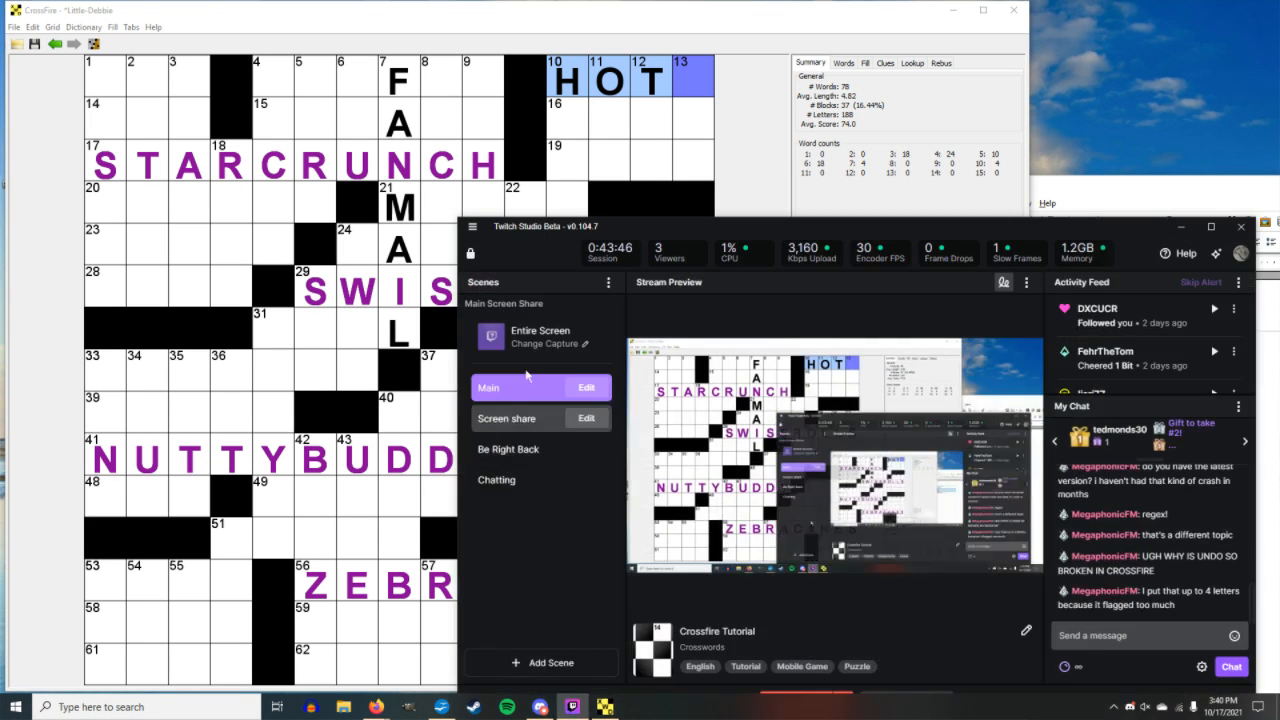
left_click(555, 343)
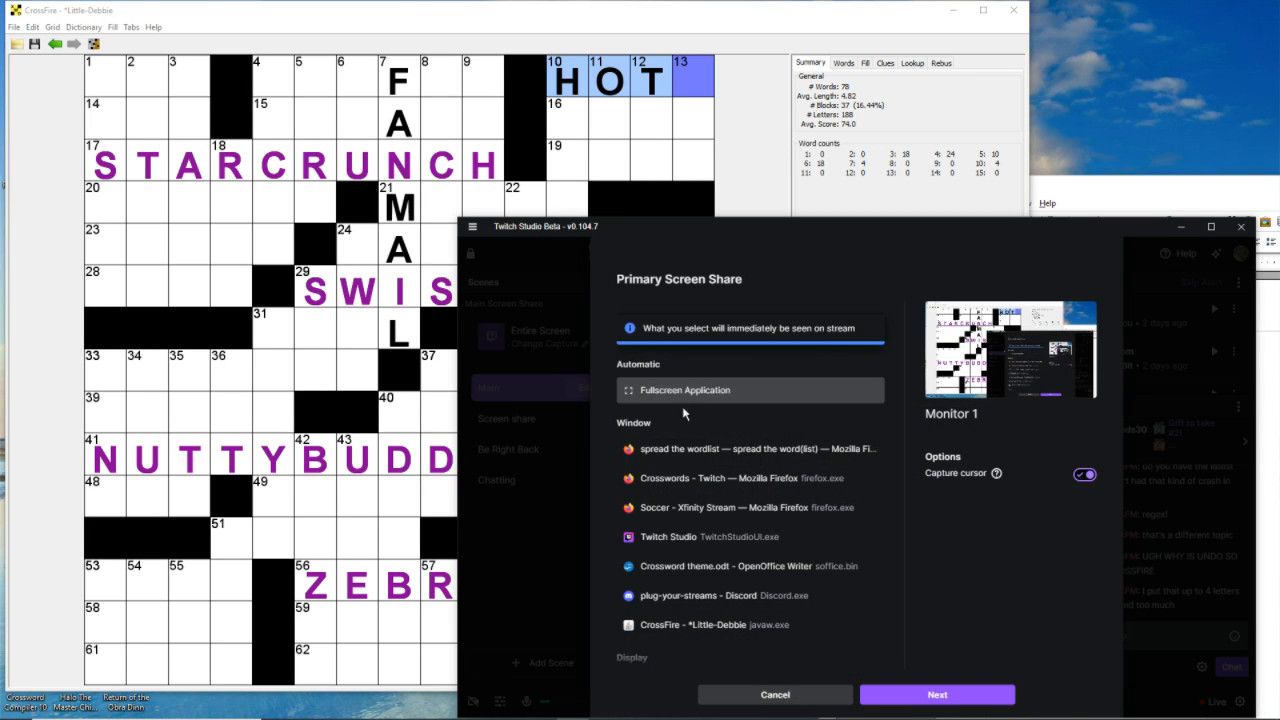
scroll(748, 566, "down", 1)
left_click(748, 583)
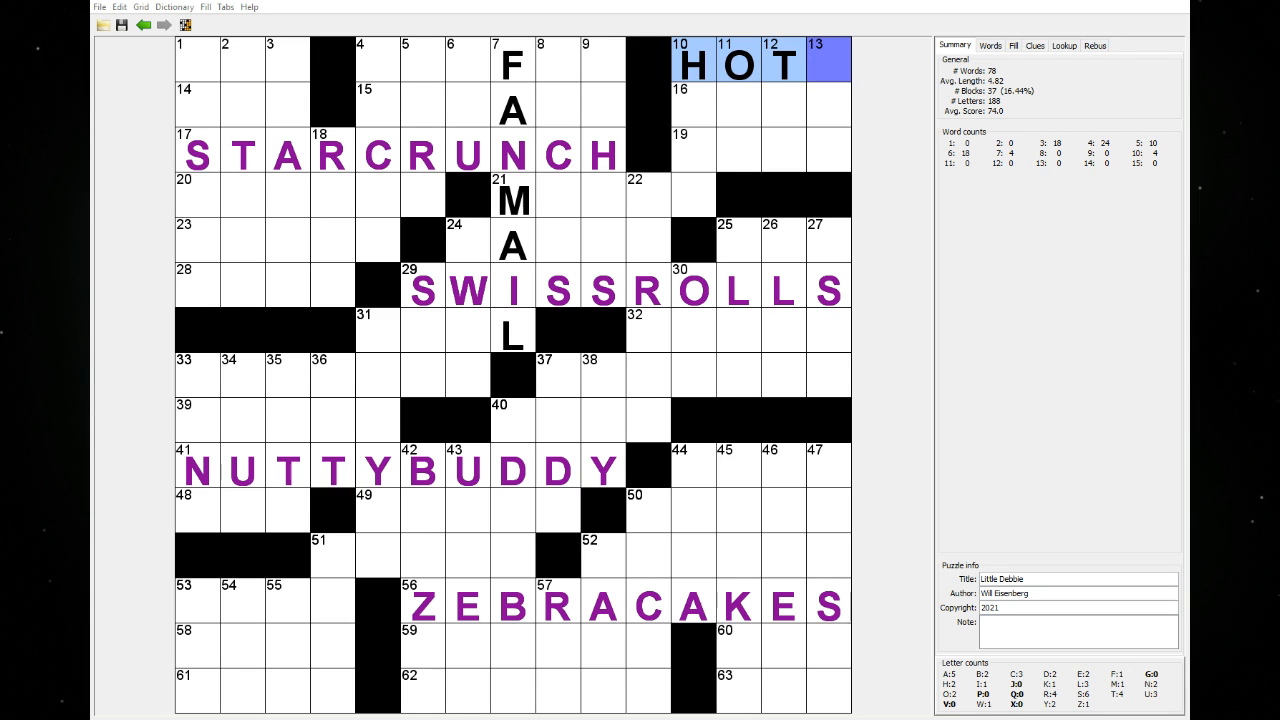
left_click(100, 7)
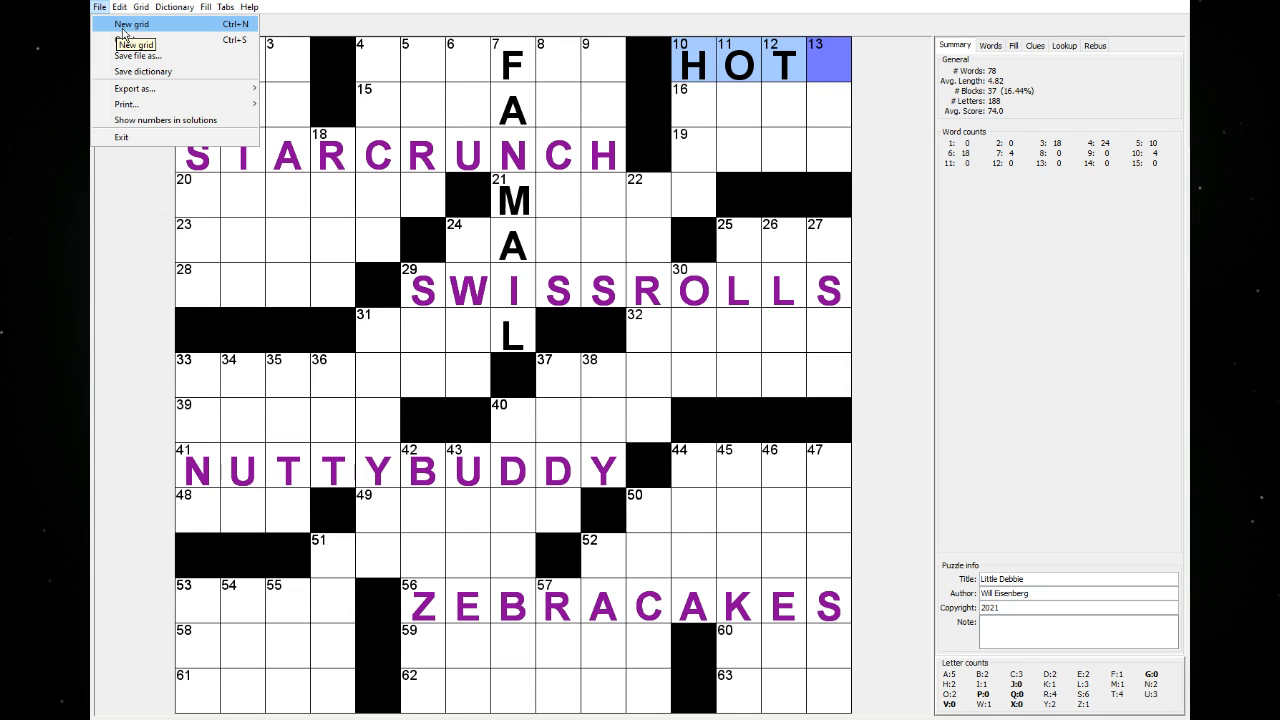
left_click(123, 28)
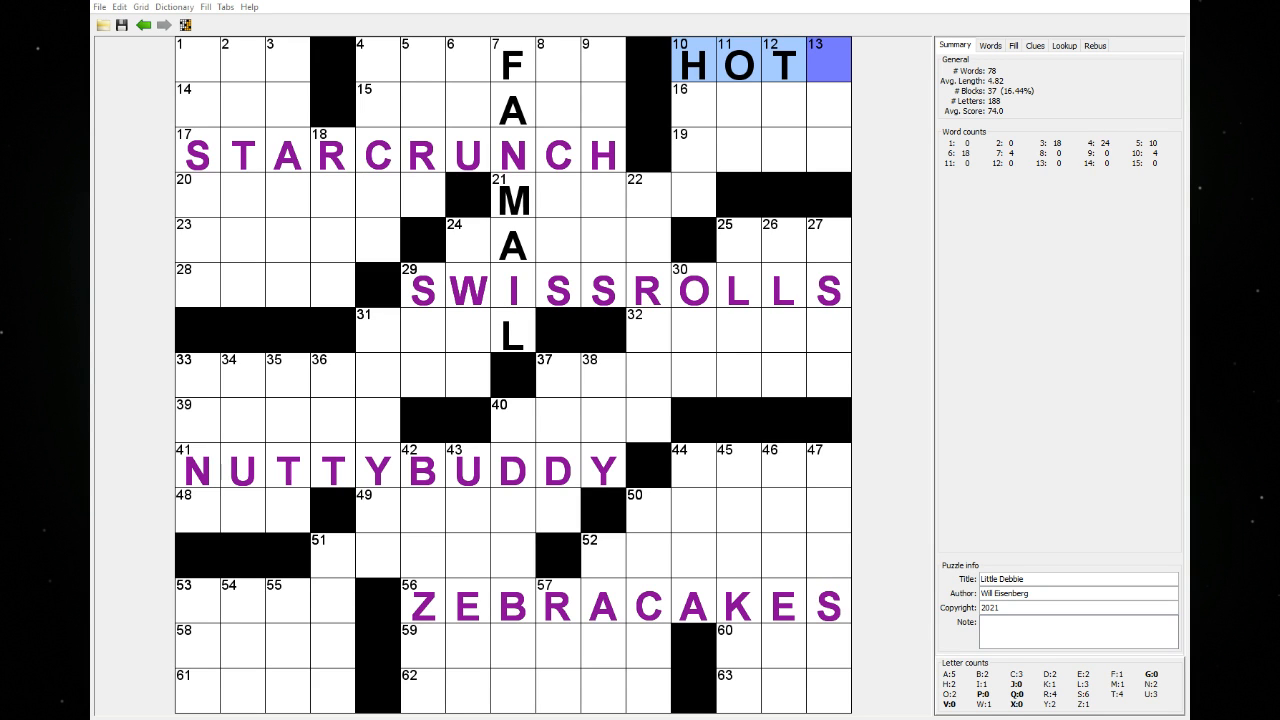
left_click(388, 203)
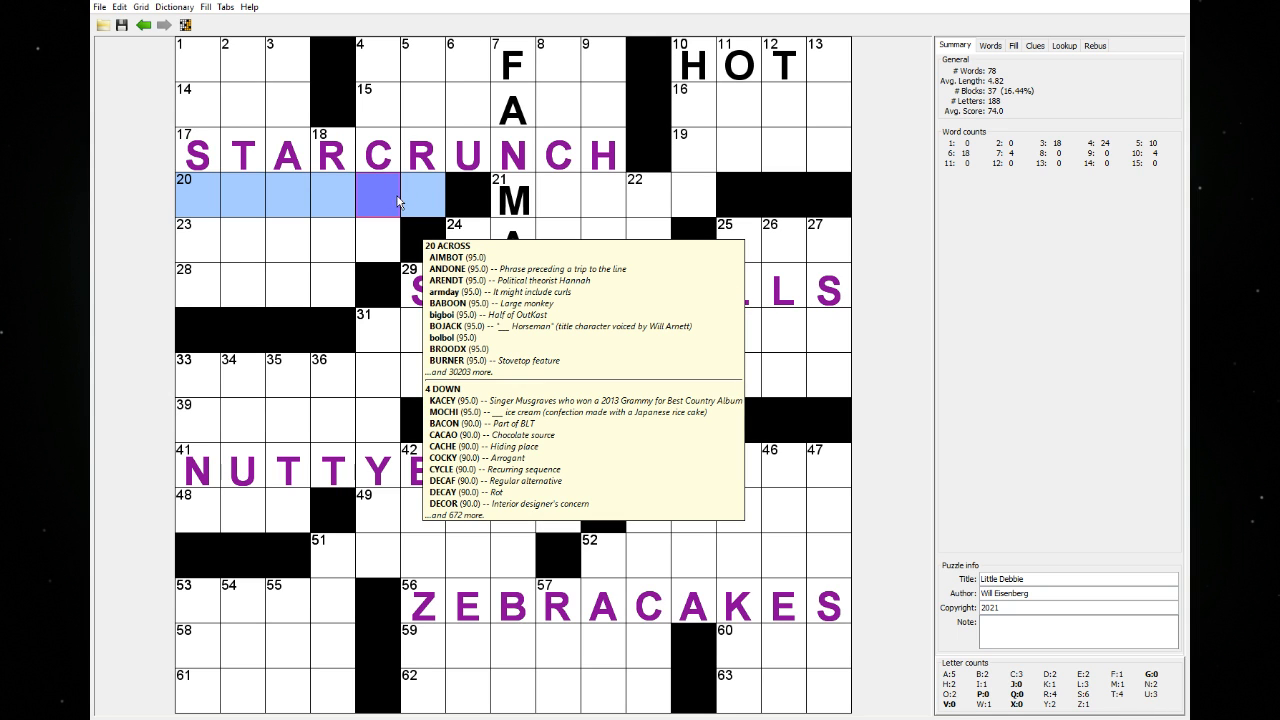
left_click(400, 200)
left_click(399, 201)
left_click(379, 170)
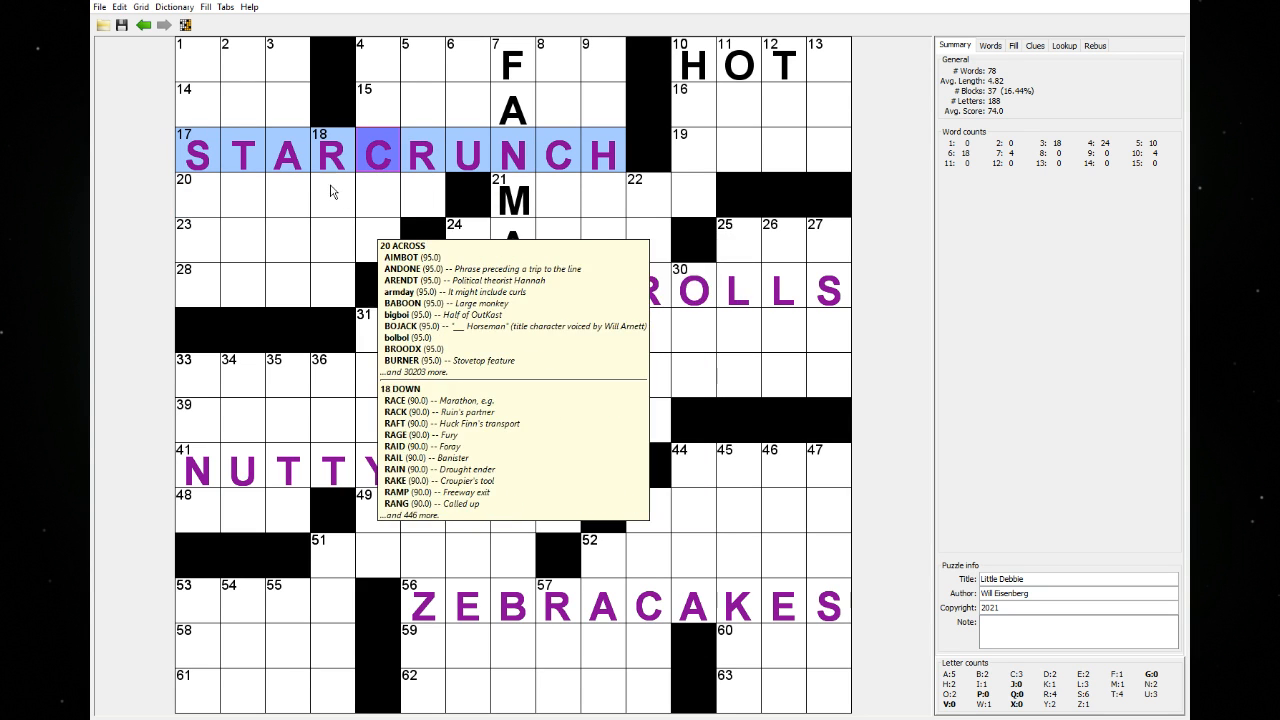
Select the upper-left block of the grid spanning the first four columns and the top six rows
left_click_drag(209, 67, 343, 248)
left_click(332, 254)
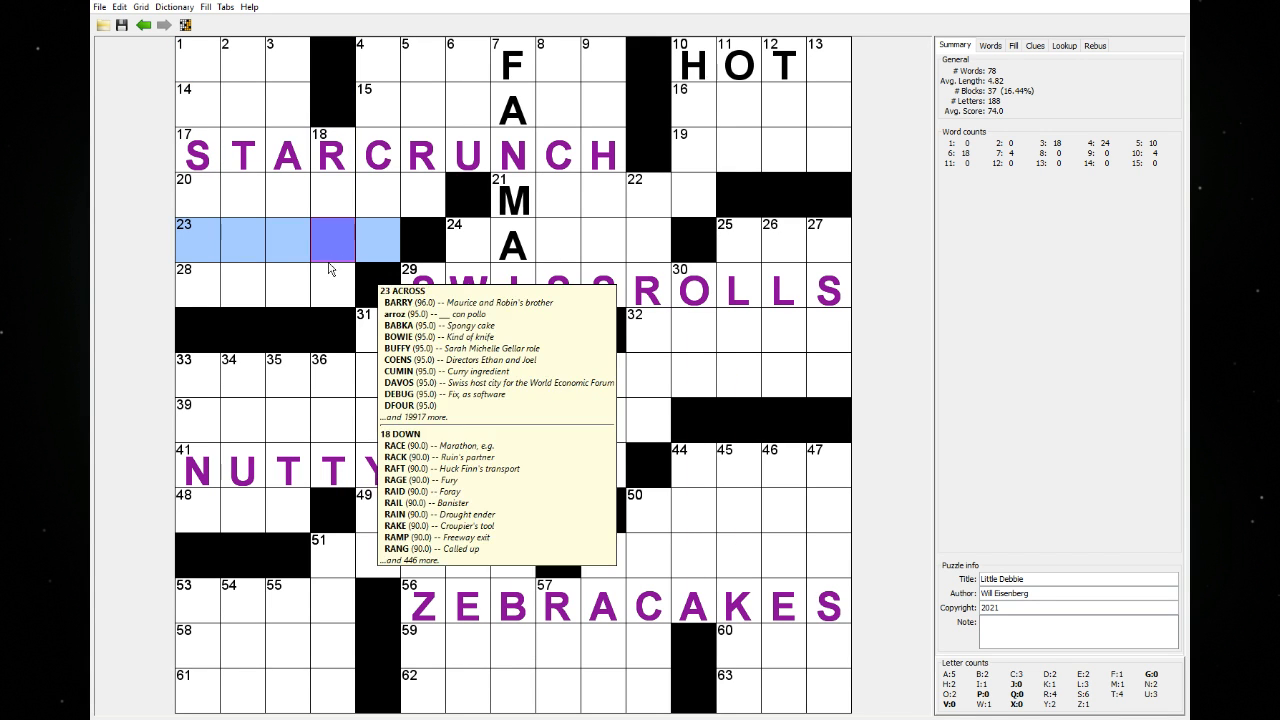
left_click_drag(333, 285, 203, 78)
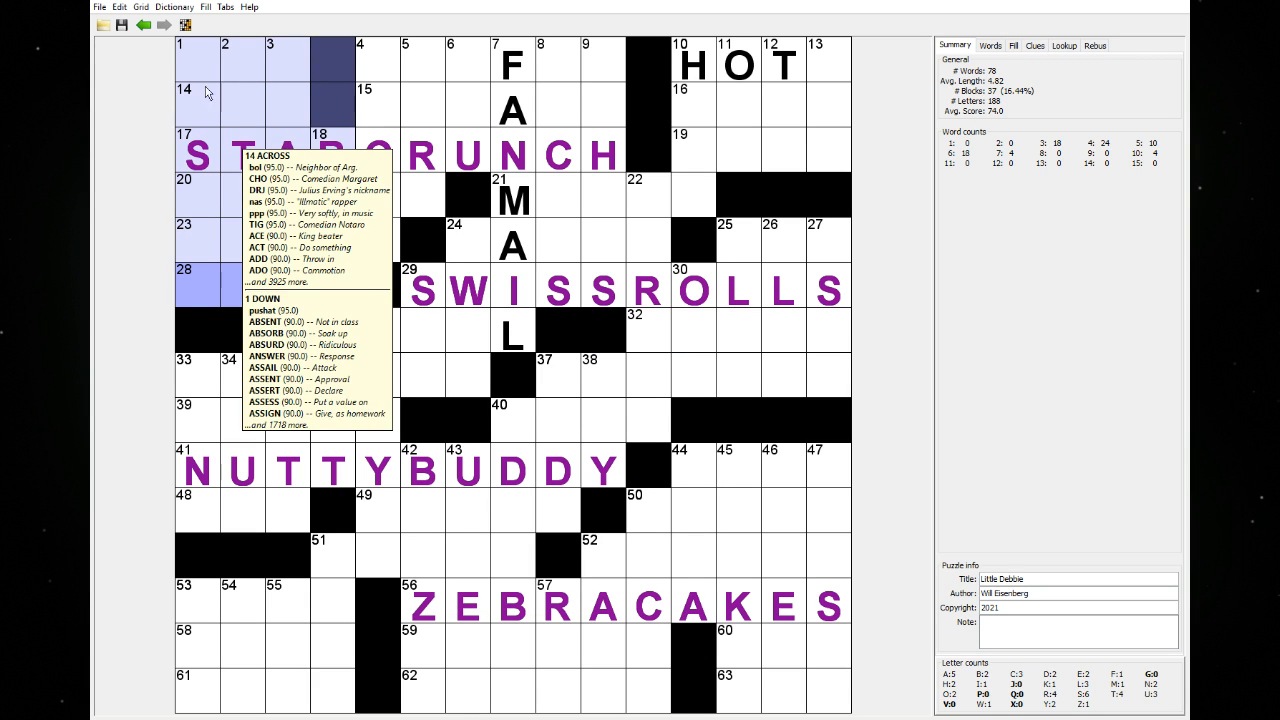